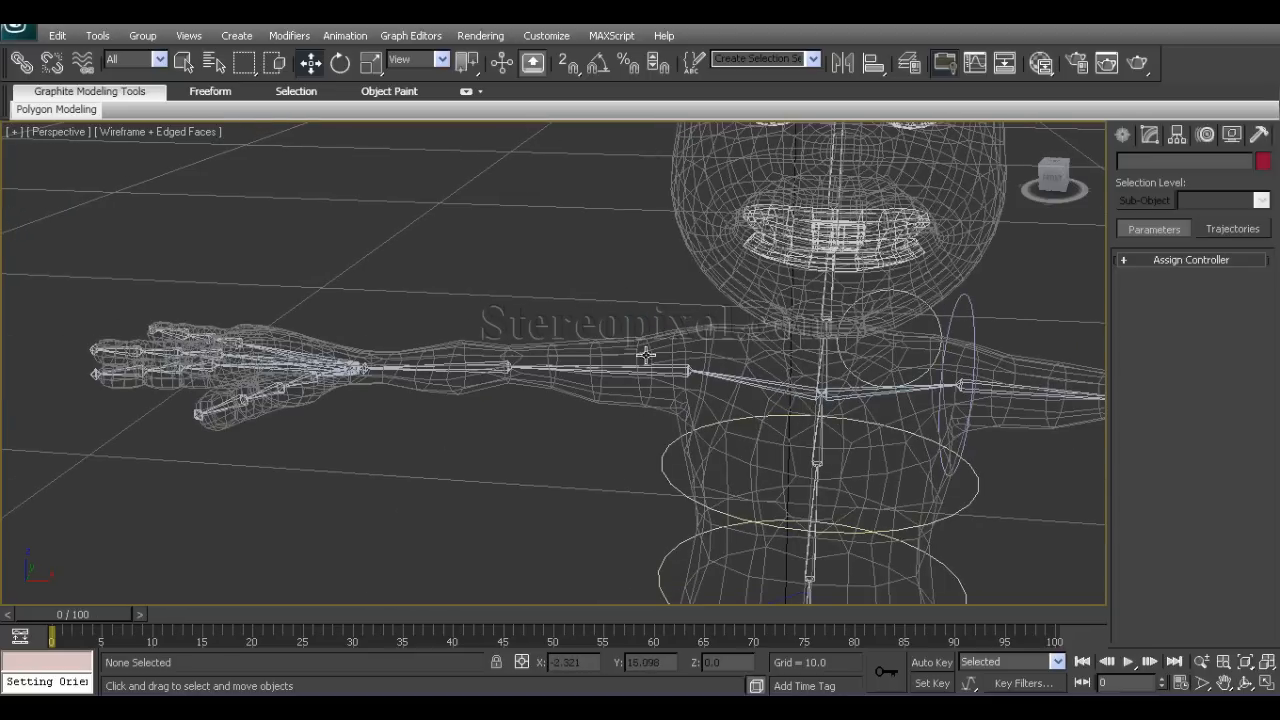
Apply an HI Solver IK chain from the character's right upper-arm bone to the wrist joint.
middle_drag(580, 397, 480, 446)
middle_drag(808, 468, 684, 453)
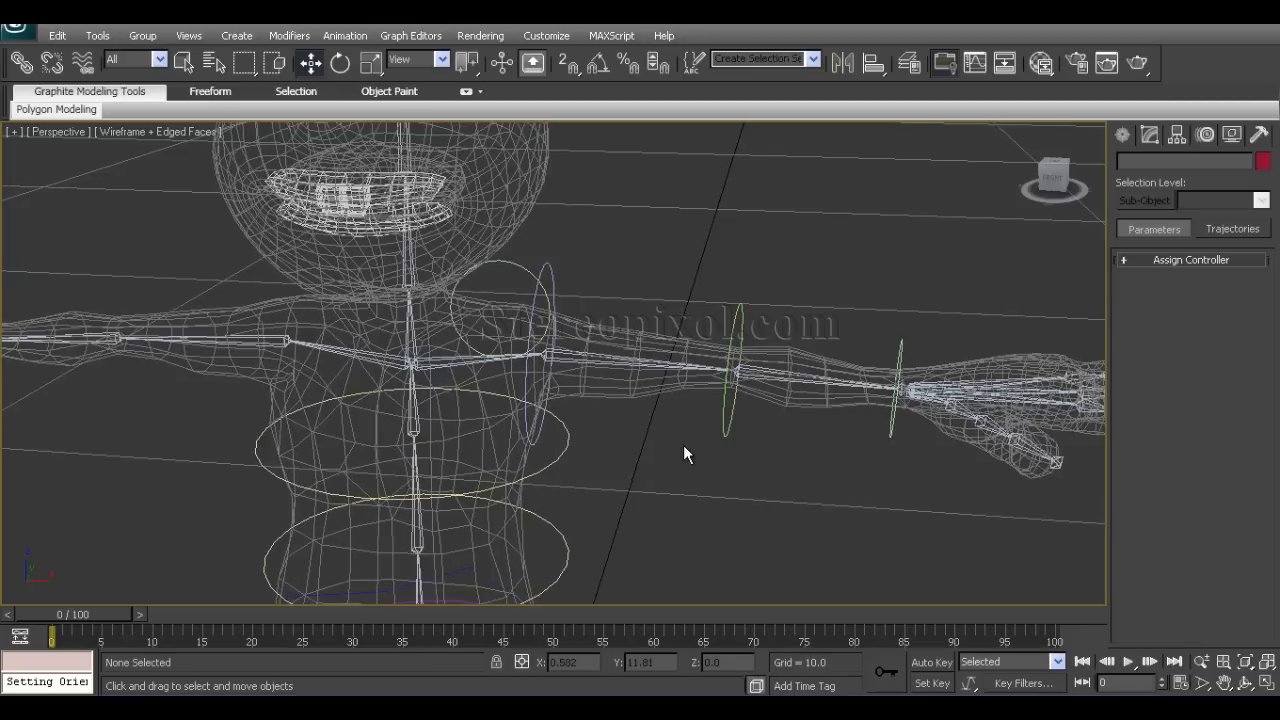
middle_drag(586, 323, 600, 349)
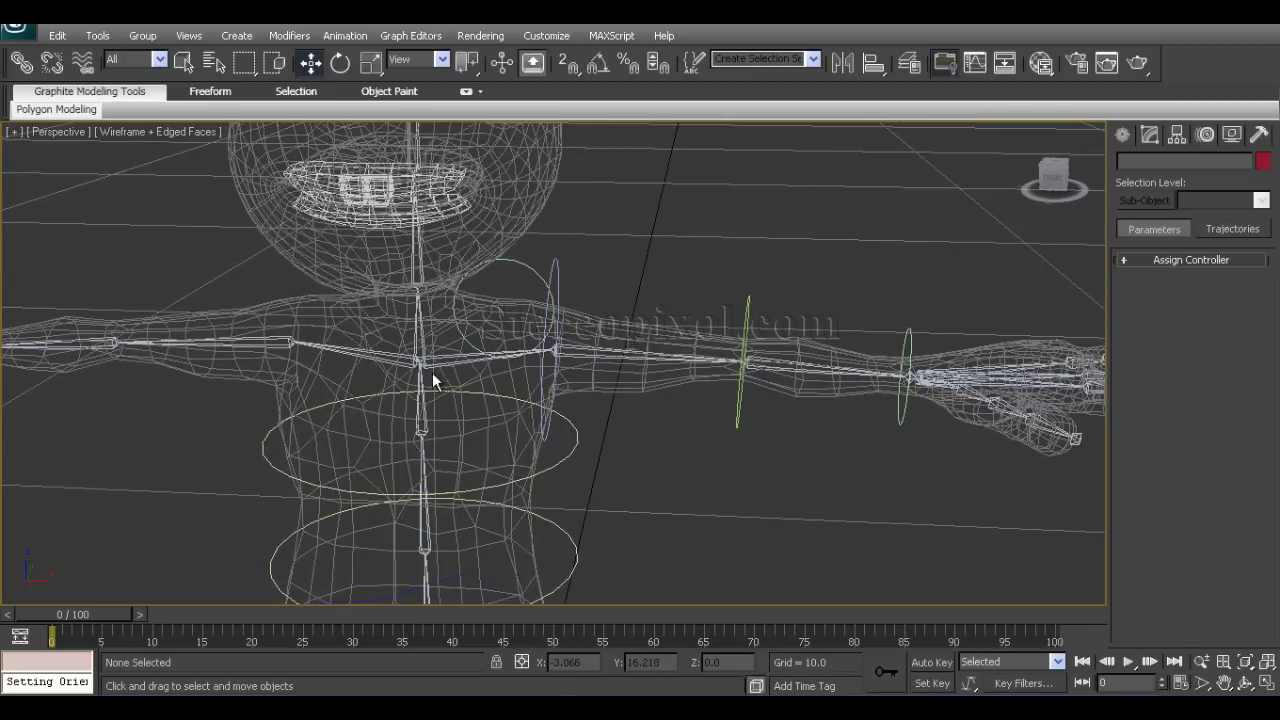
middle_drag(434, 374, 534, 380)
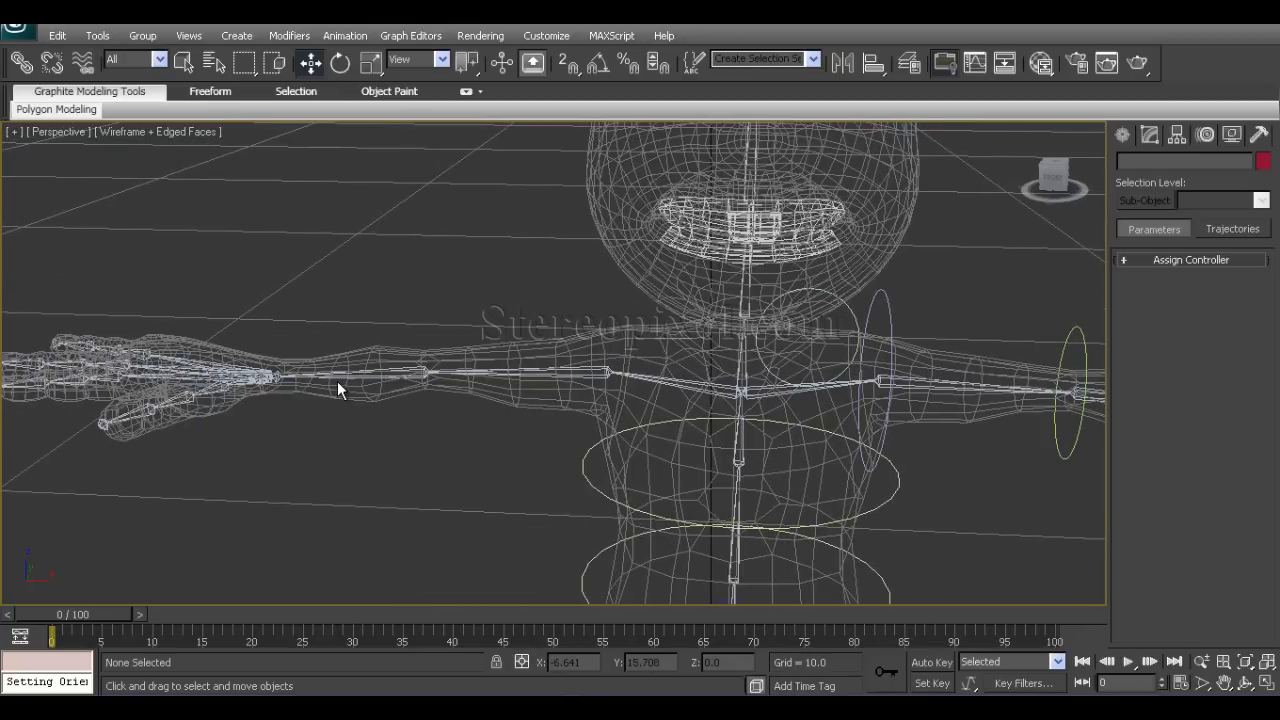
middle_drag(337, 381, 623, 383)
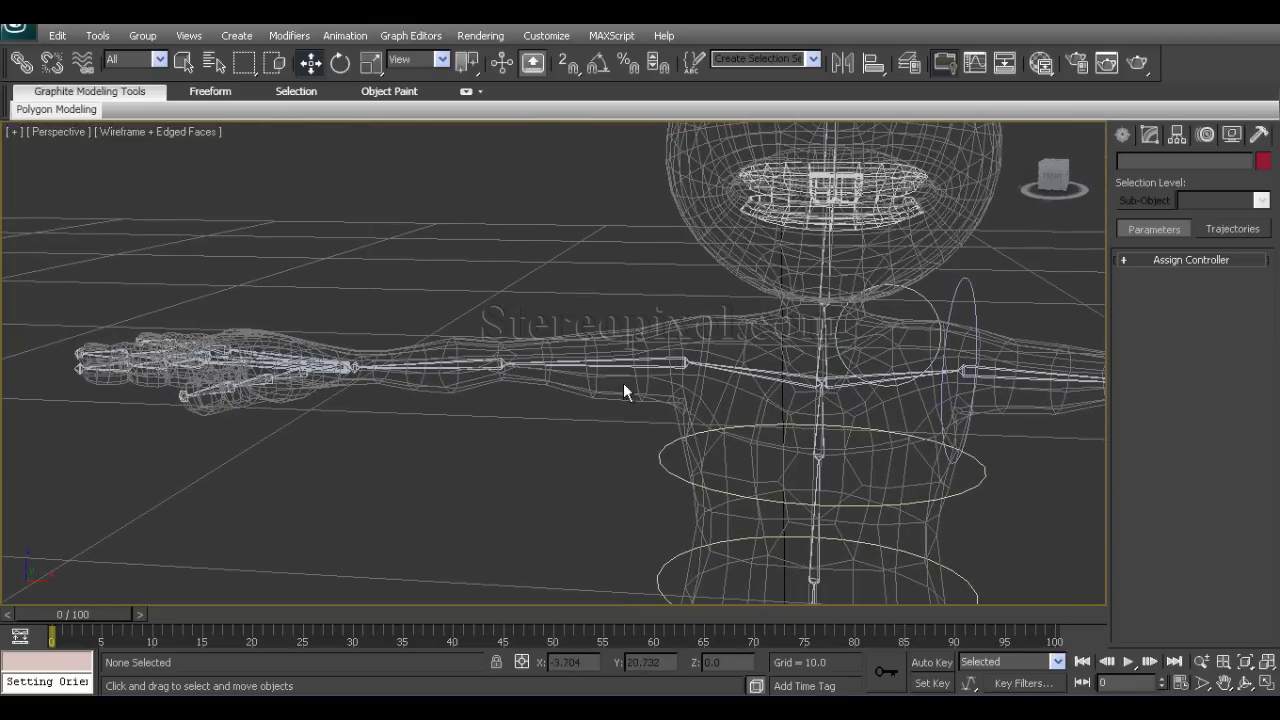
click(626, 380)
alt+middle_drag(574, 434, 600, 460)
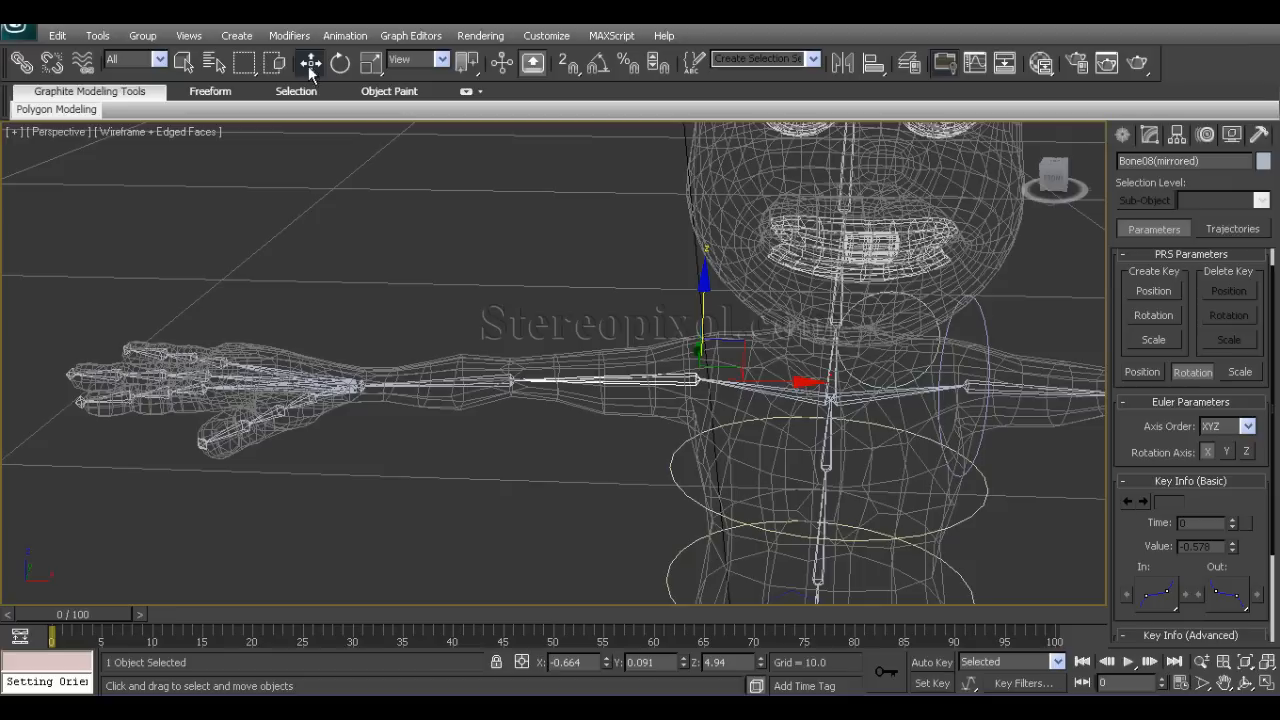
click(345, 36)
mouse_move(390, 96)
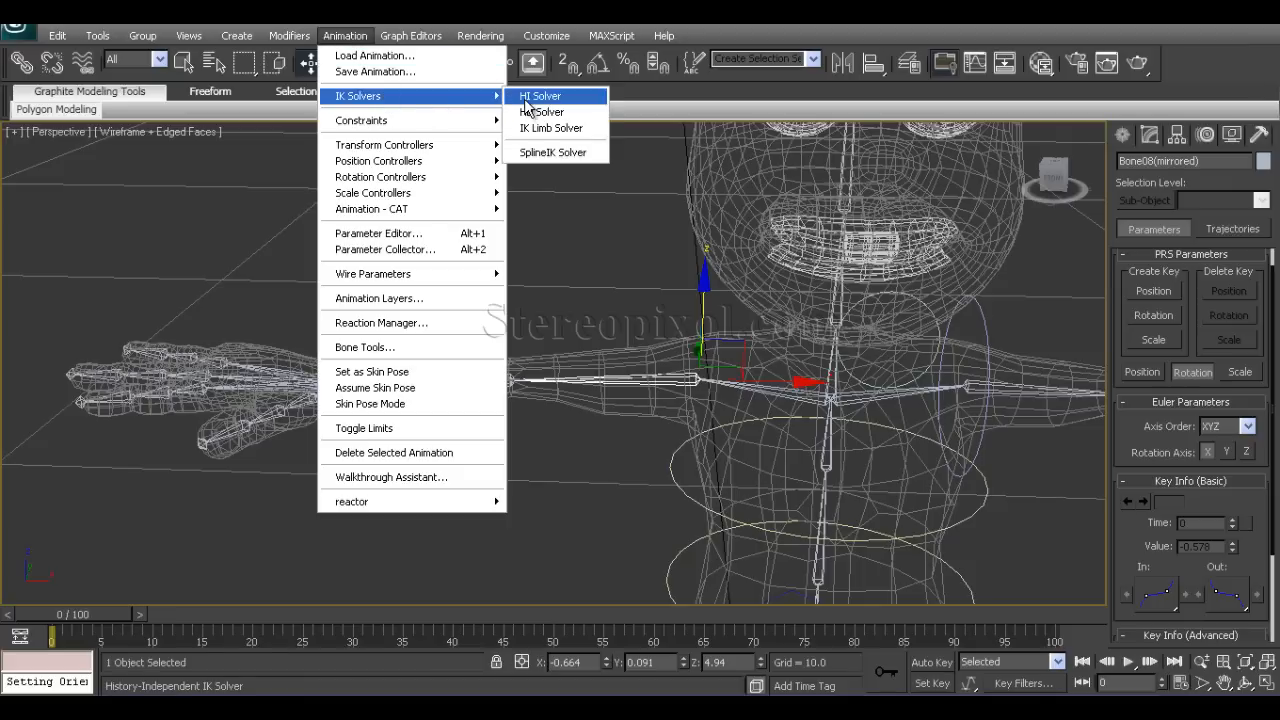
click(525, 100)
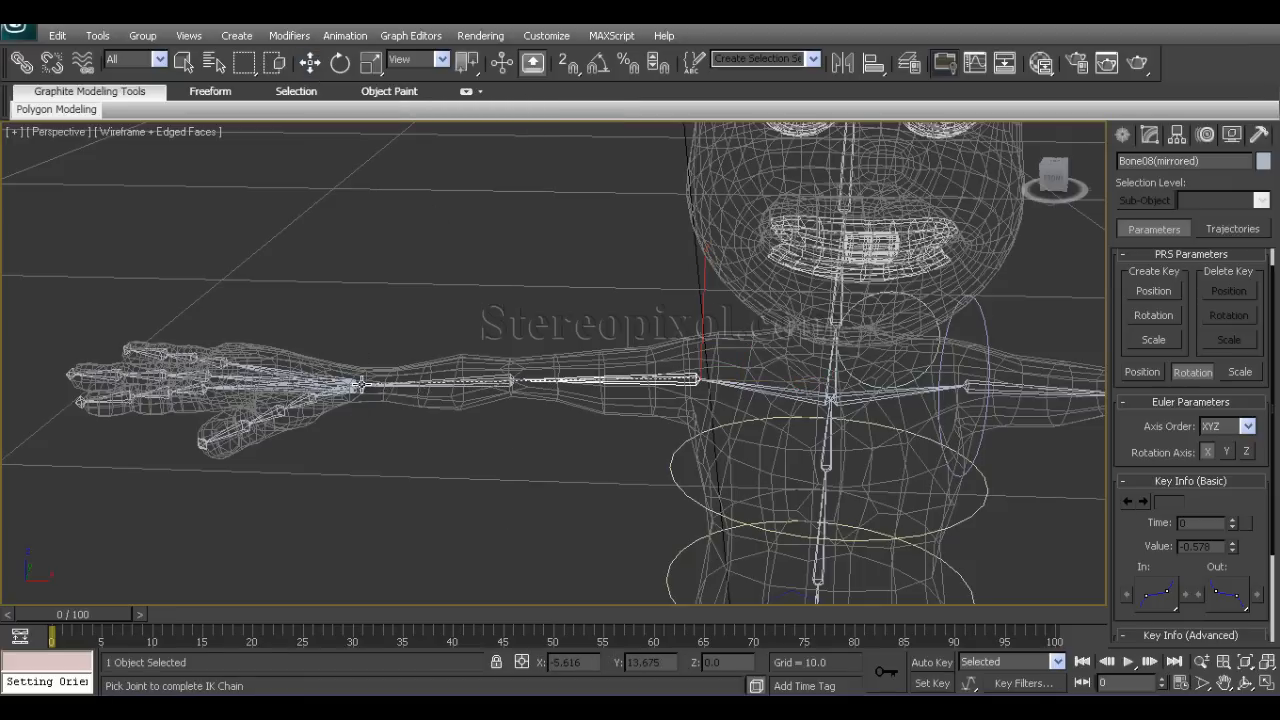
click(358, 385)
Try moving the new wrist IK goal along X toward the shoulder to test the elbow bend, and cancel the move.
alt+middle_drag(400, 460, 425, 482)
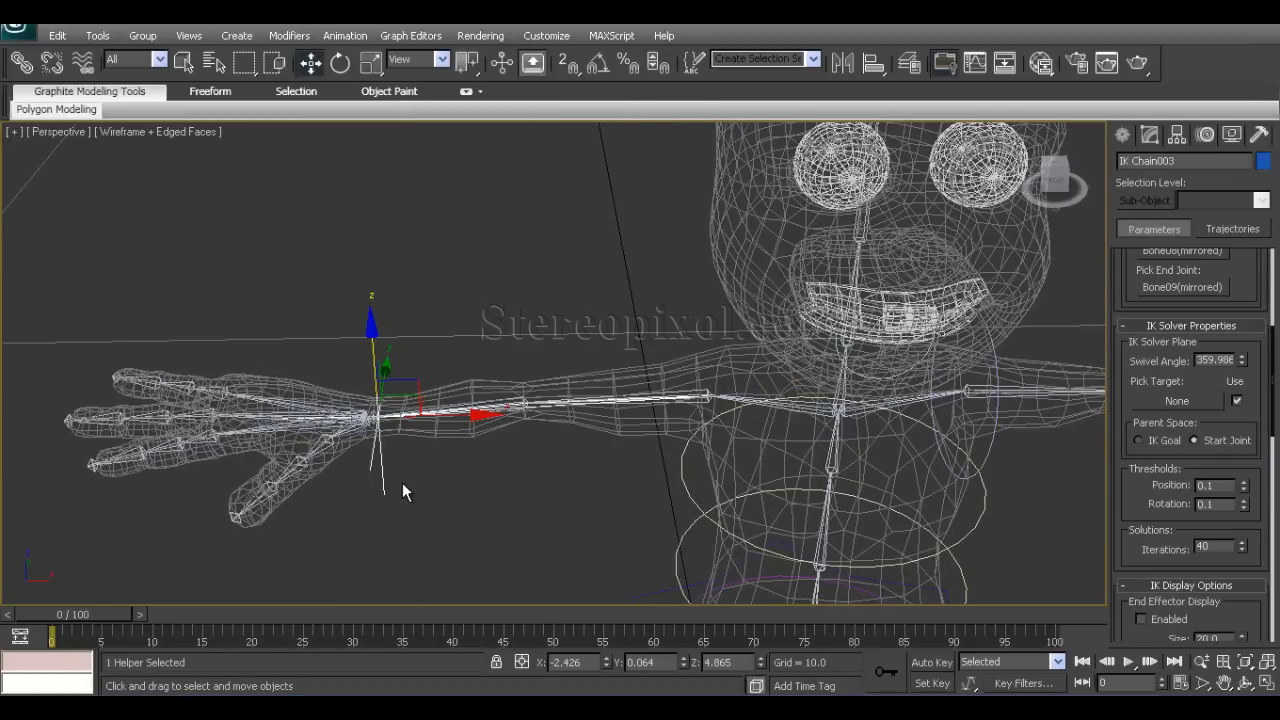
scroll(402, 482, up, 5)
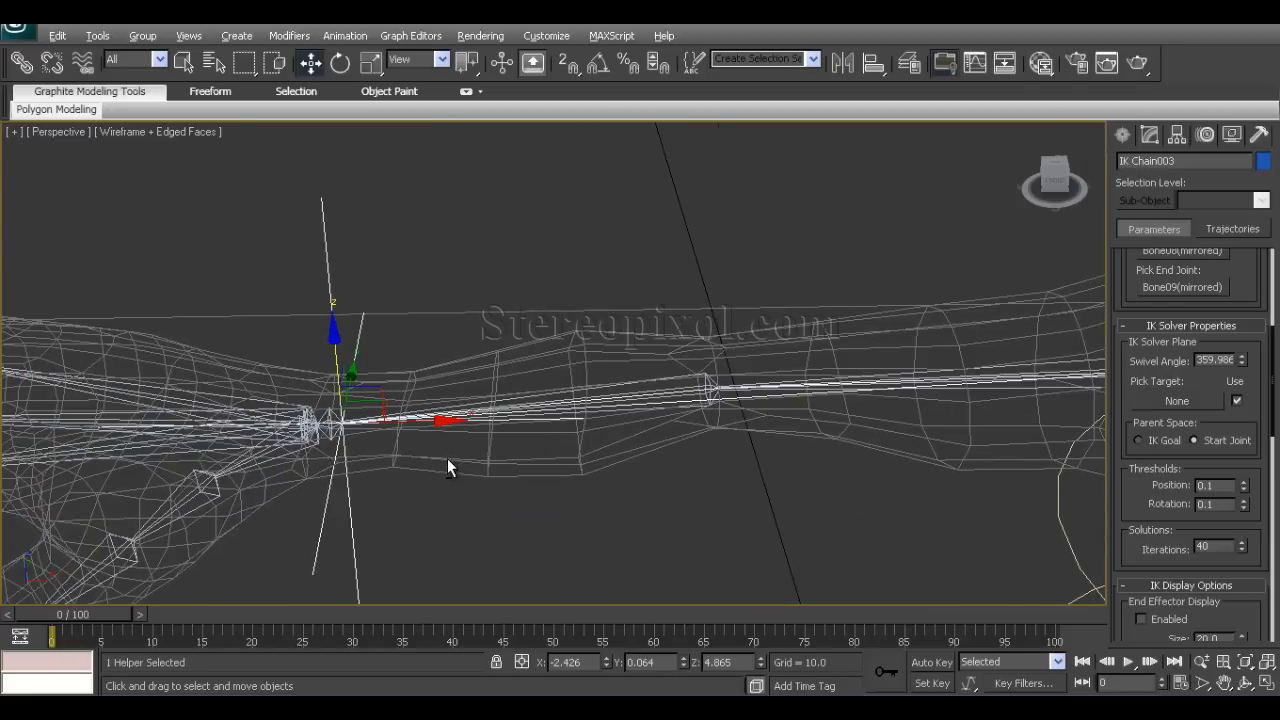
scroll(441, 456, down, 3)
scroll(434, 470, up, 2)
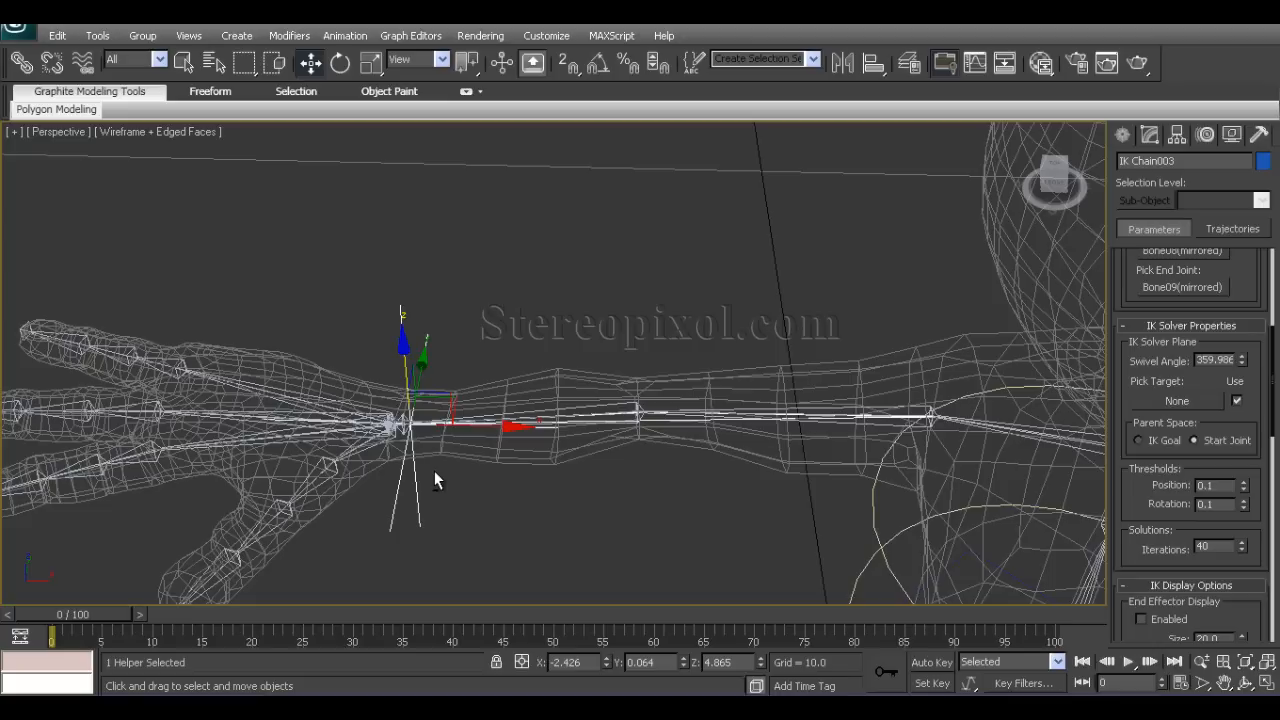
drag(515, 430, 576, 434)
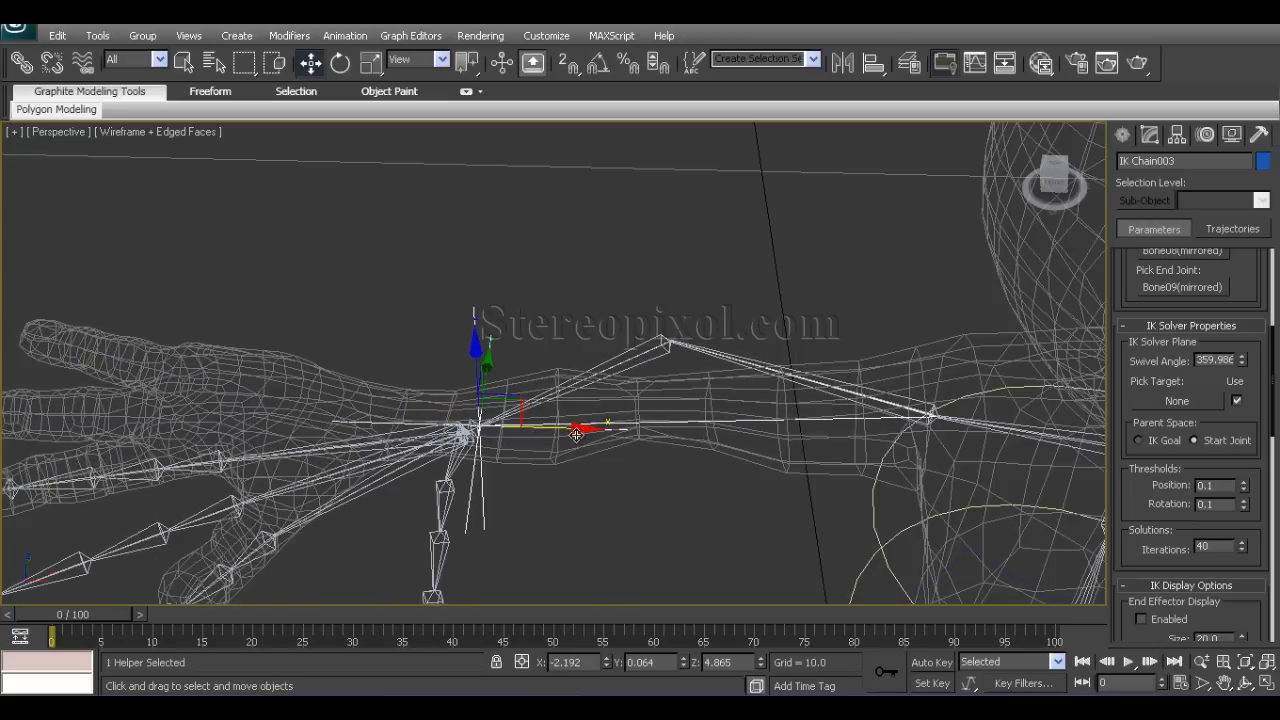
right_click(576, 434)
alt+middle_drag(643, 498, 572, 497)
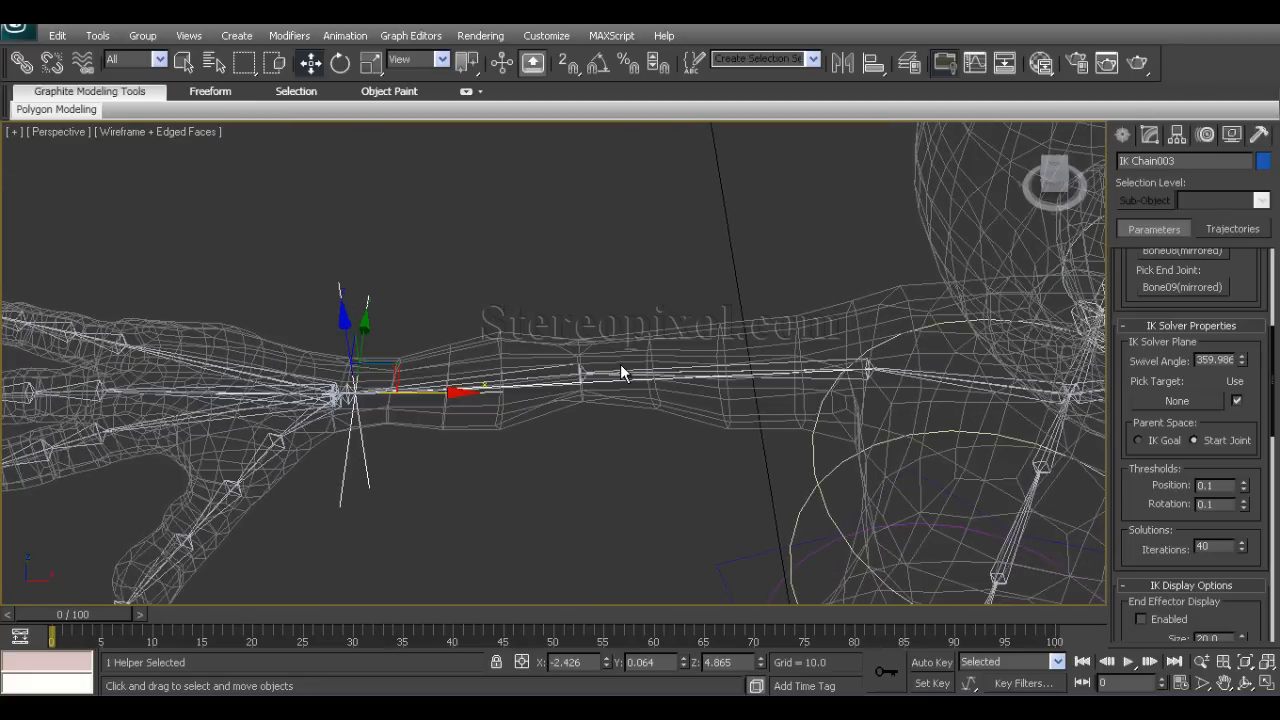
Create a Dummy helper behind the right forearm in the Top view.
scroll(620, 372, down, 6)
alt+middle_drag(609, 449, 708, 548)
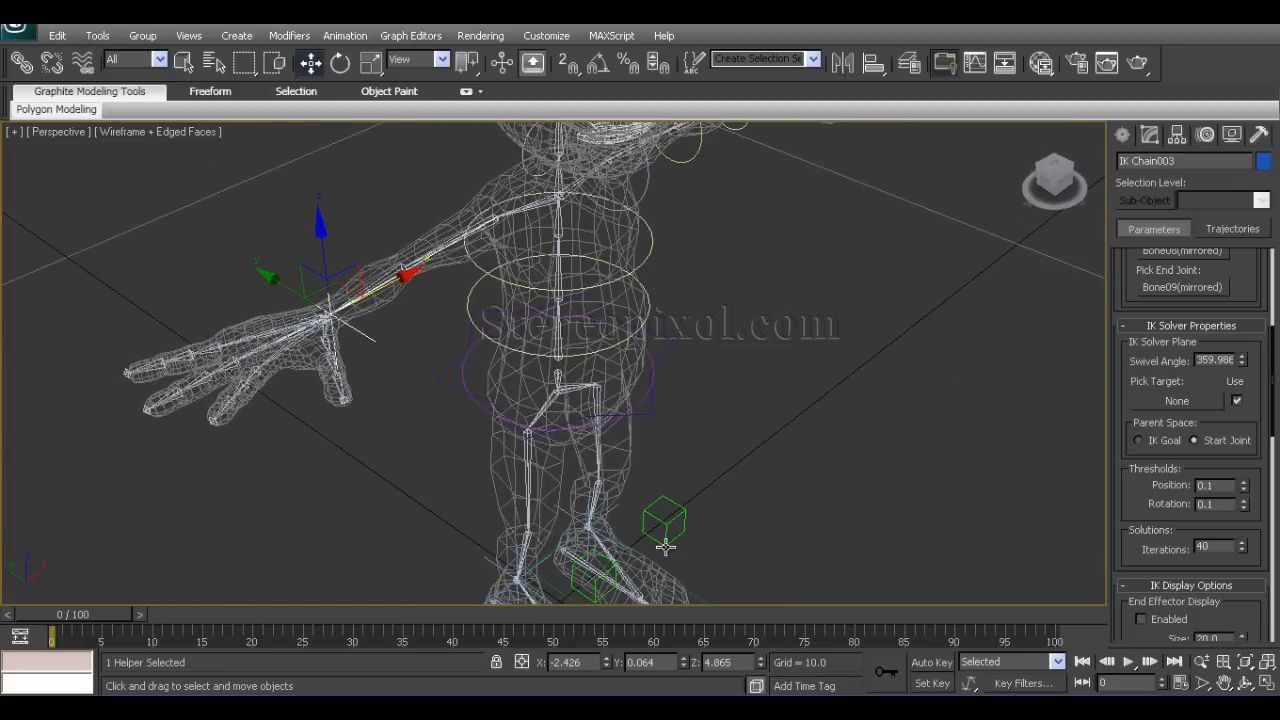
alt+middle_drag(490, 446, 451, 504)
scroll(448, 492, up, 5)
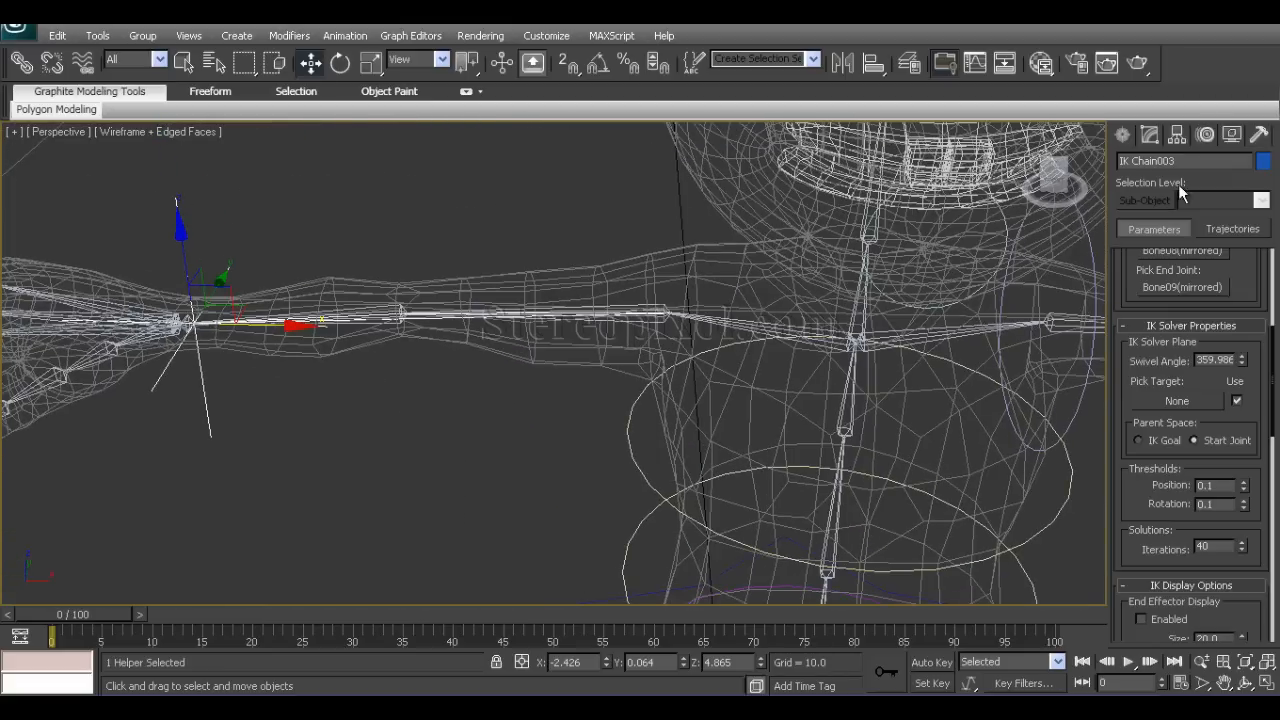
click(1124, 136)
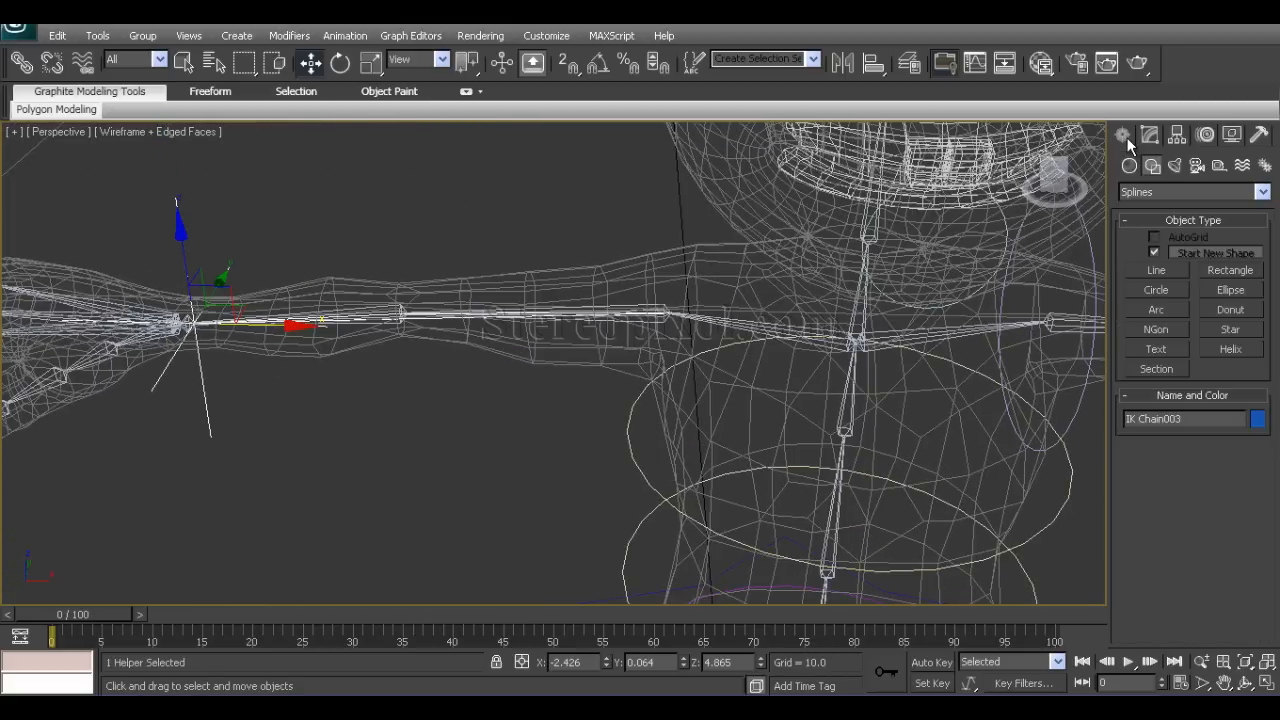
click(1220, 166)
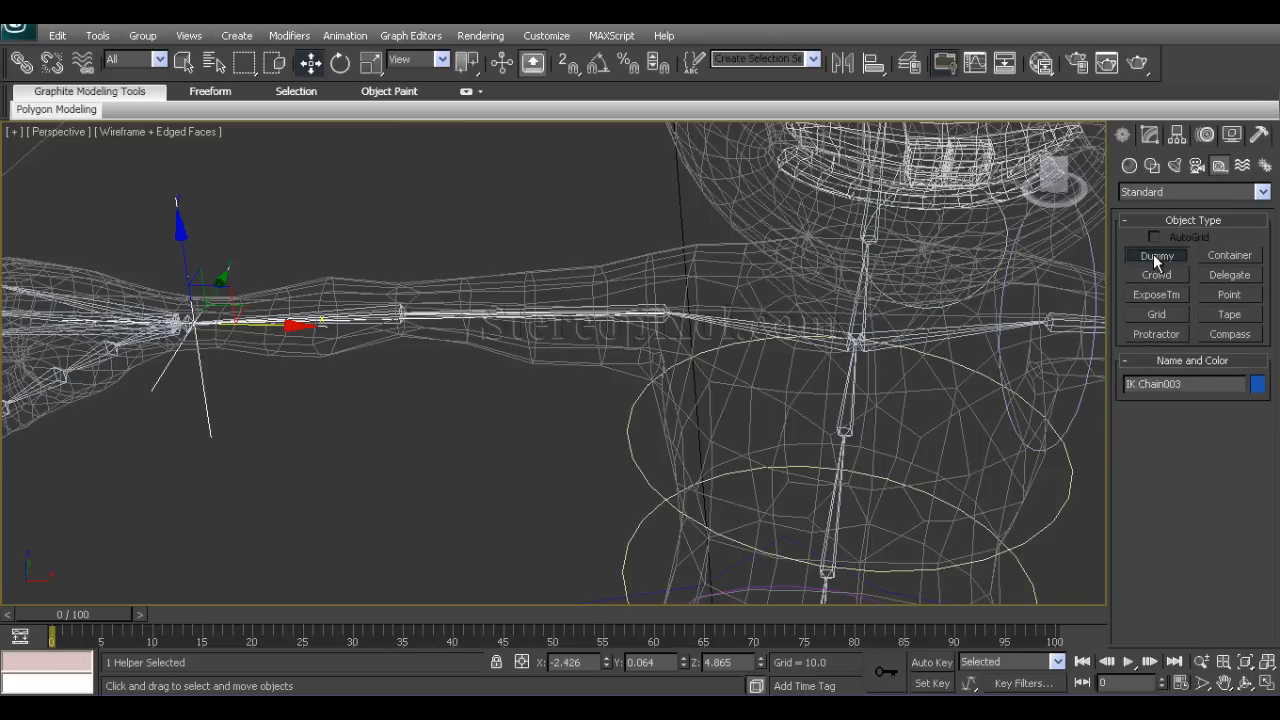
click(1155, 255)
key(alt+w)
right_click(343, 243)
key(alt+w)
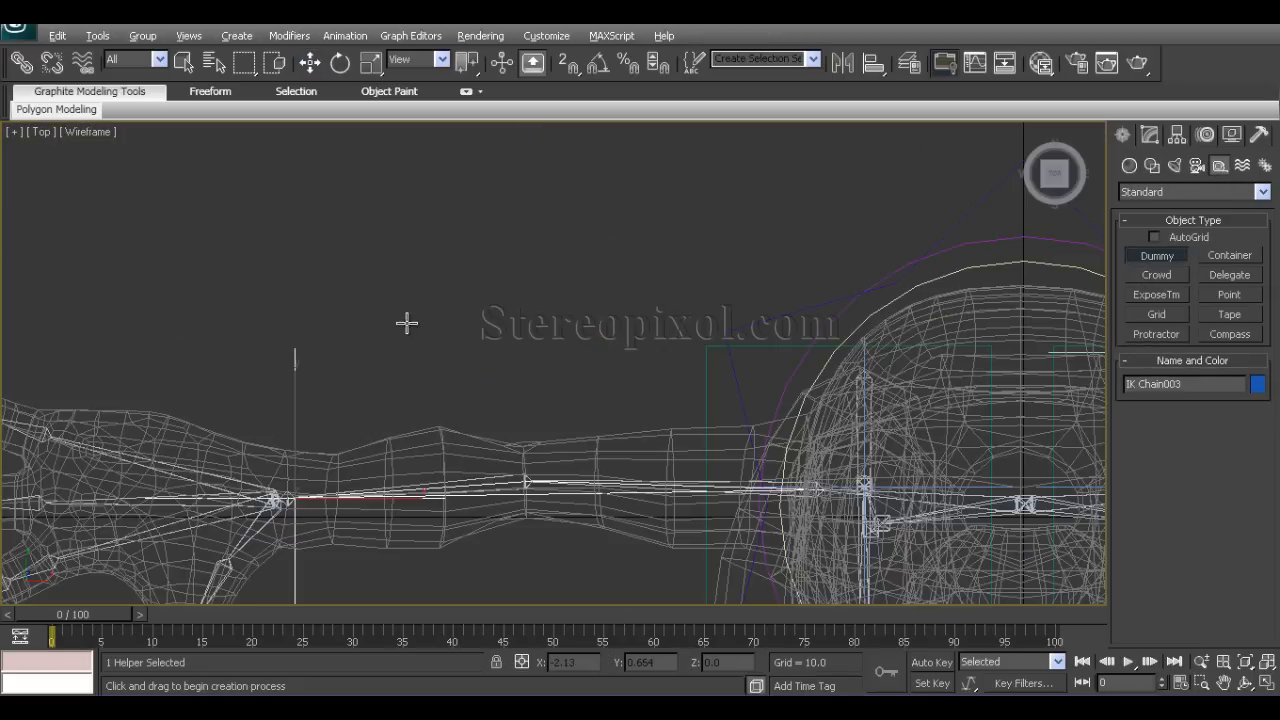
middle_drag(406, 323, 411, 200)
drag(506, 243, 550, 286)
key(w)
Align the dummy's pivot point to the right forearm bone's pivot in X, Y and Z position, with all orientation axes off.
middle_drag(580, 314, 550, 338)
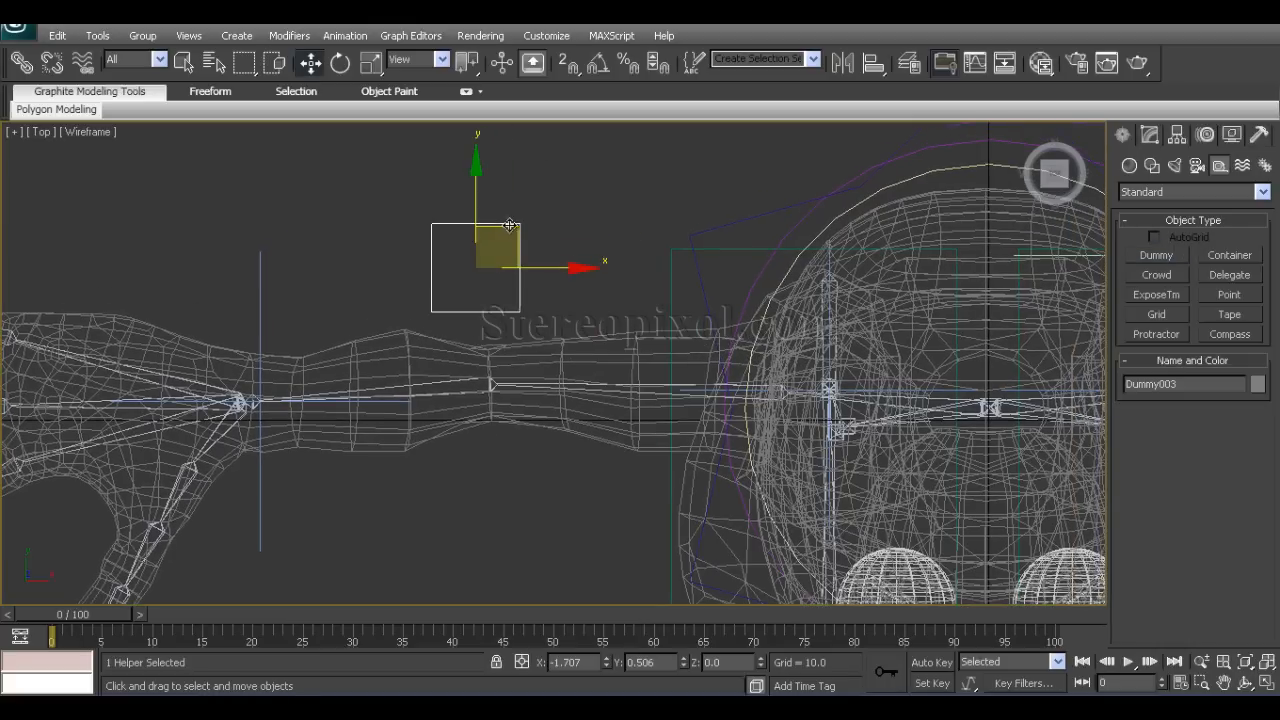
drag(516, 226, 536, 188)
click(531, 317)
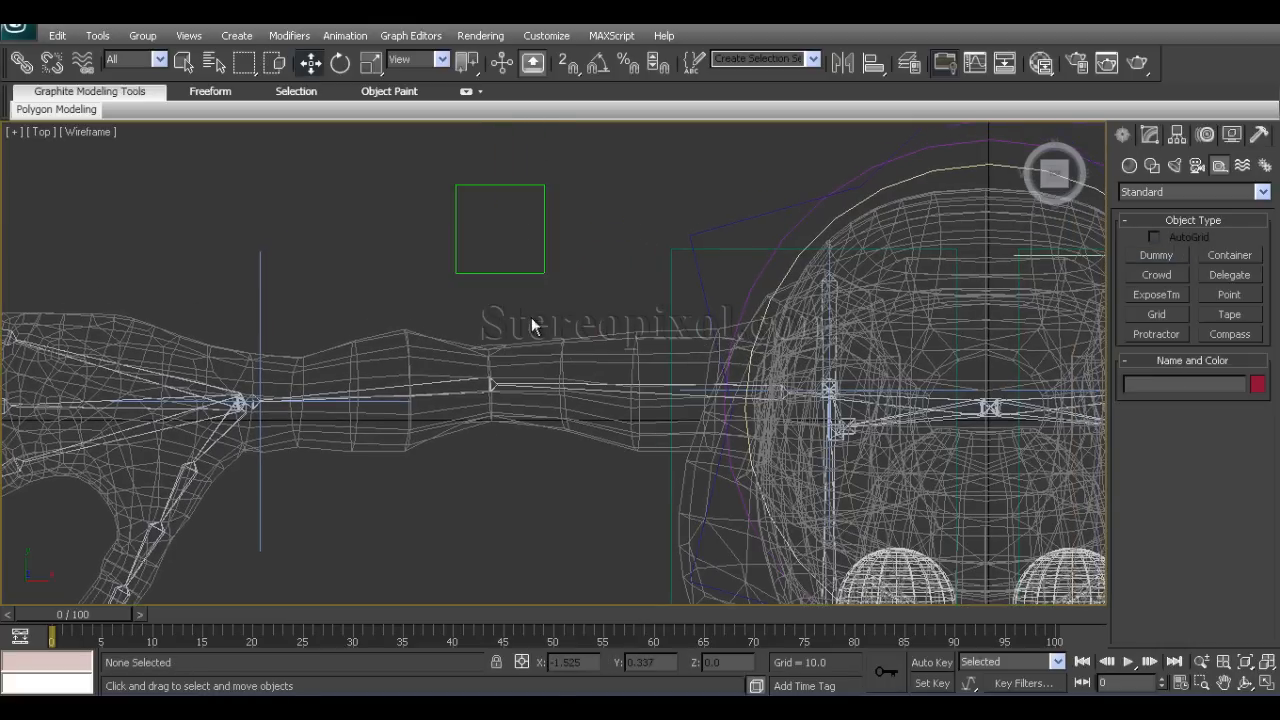
click(537, 263)
middle_drag(555, 280, 529, 296)
click(873, 62)
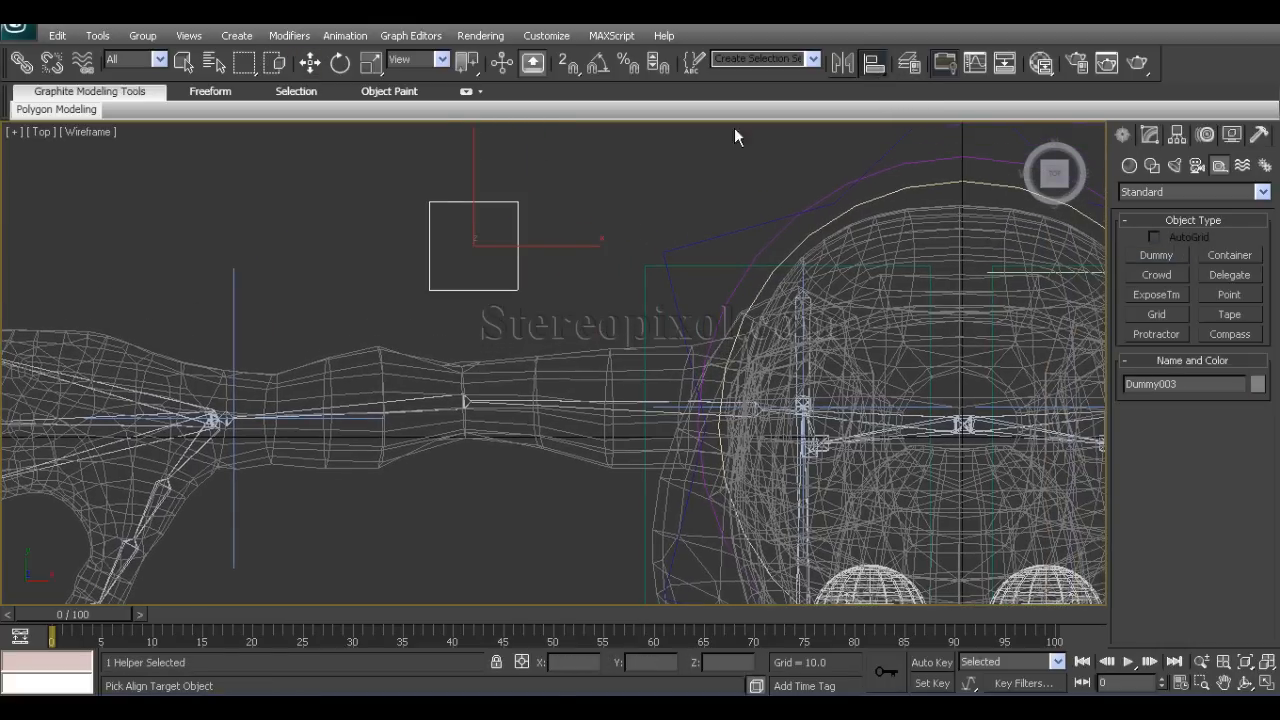
click(447, 398)
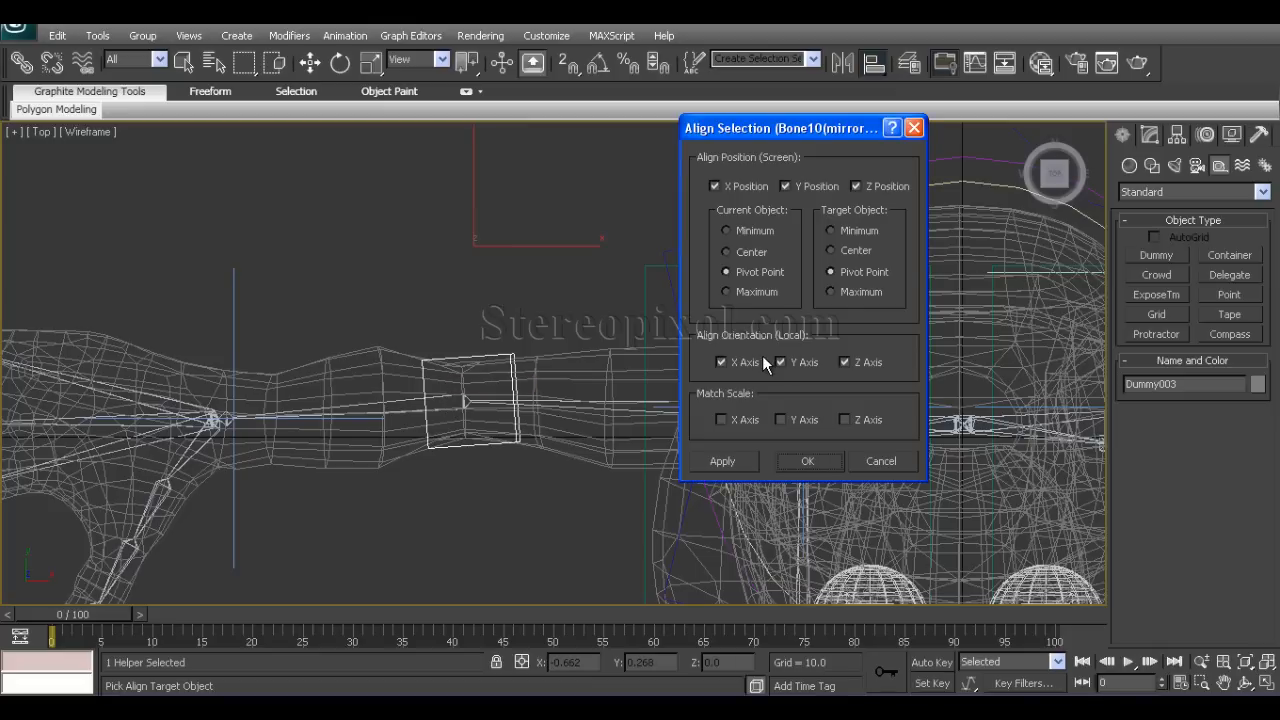
click(809, 365)
click(872, 362)
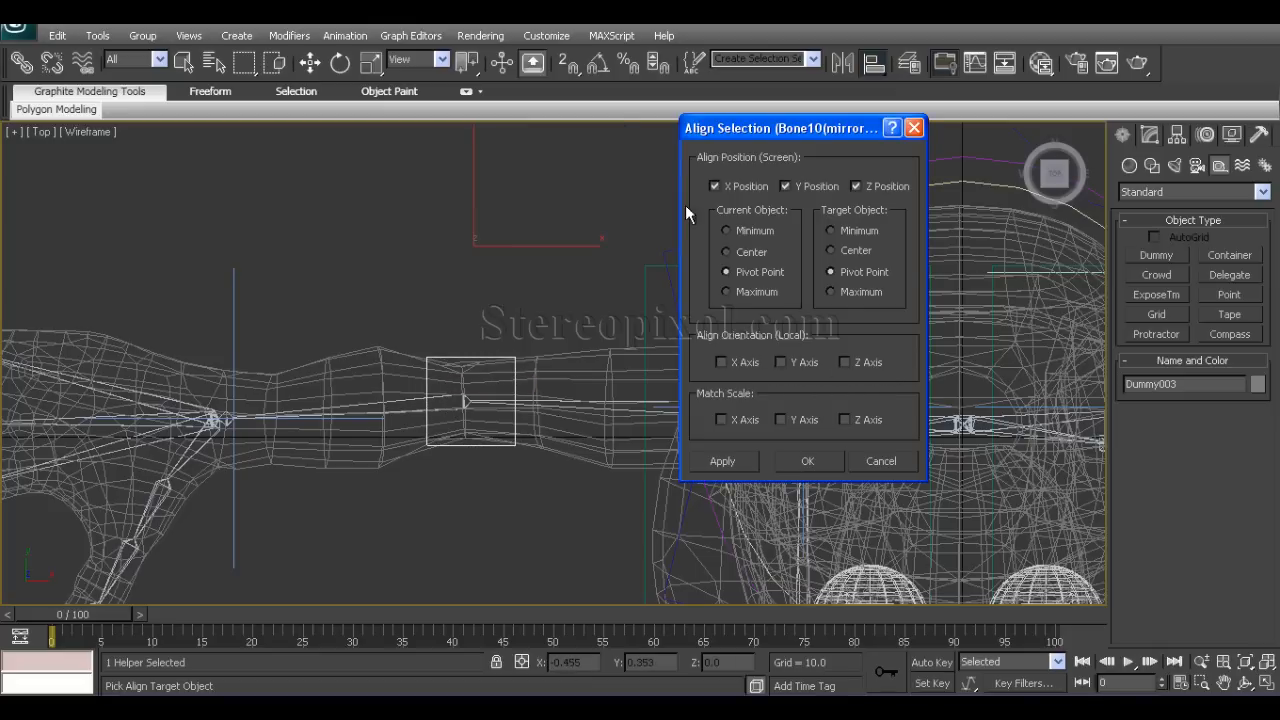
click(807, 461)
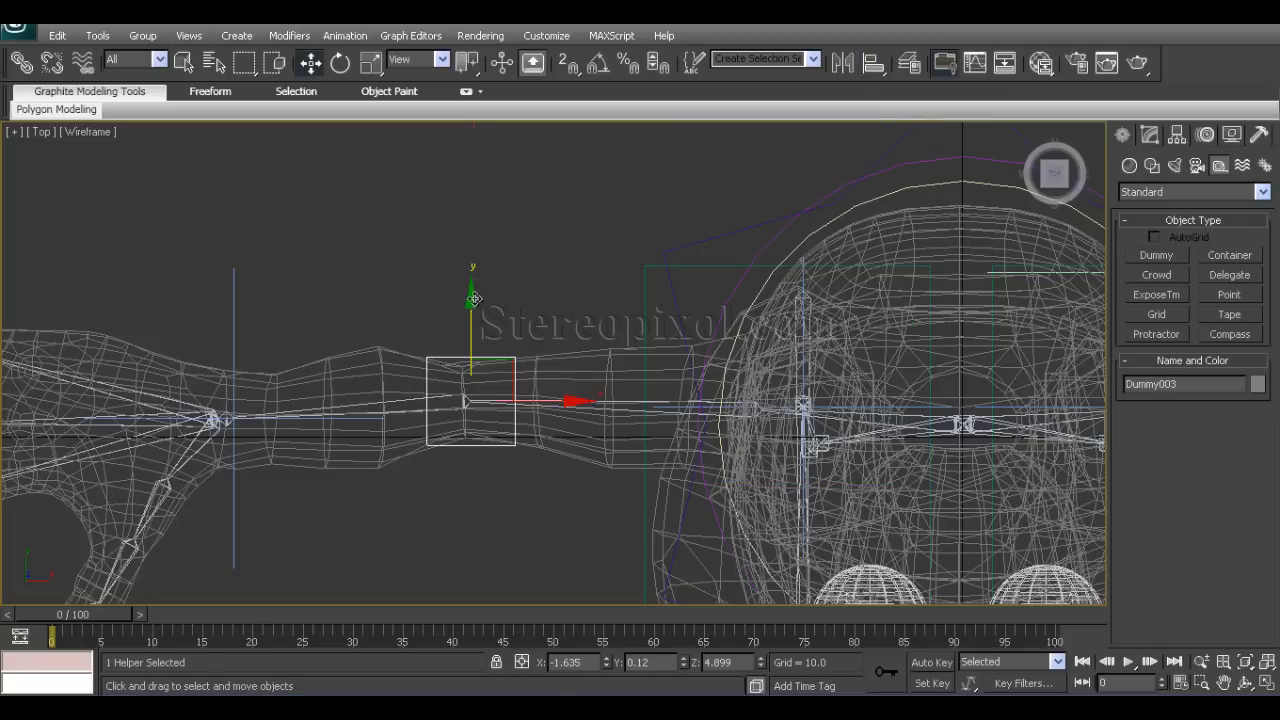
Move the dummy about 0.945 units along Y so it sits straight behind the right elbow.
drag(474, 312, 482, 32)
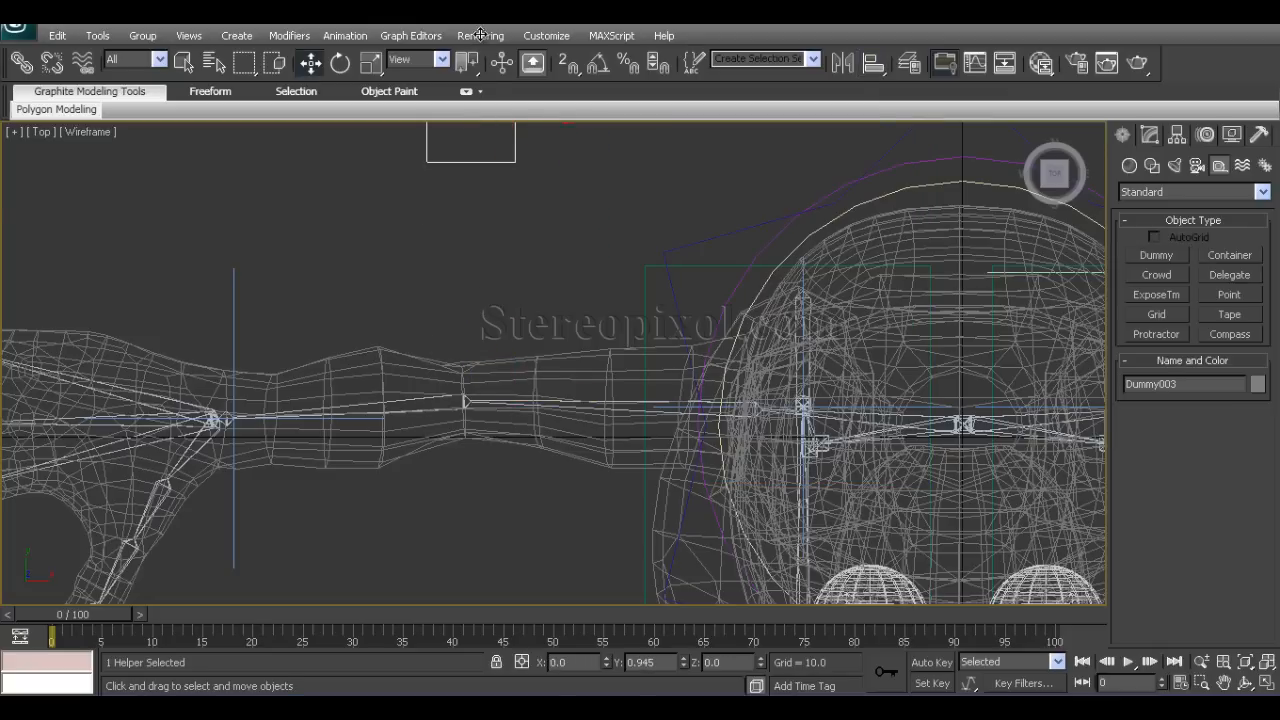
middle_drag(525, 262, 415, 333)
scroll(491, 354, down, 5)
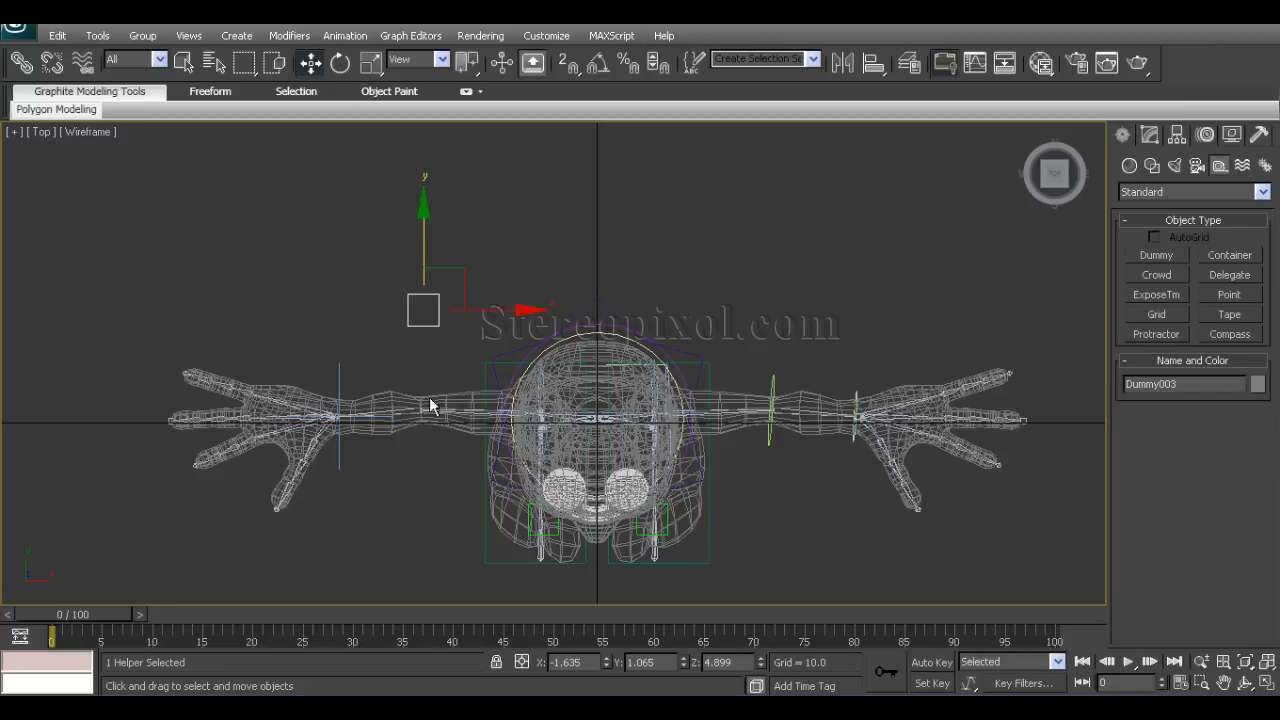
scroll(520, 384, up, 5)
click(525, 382)
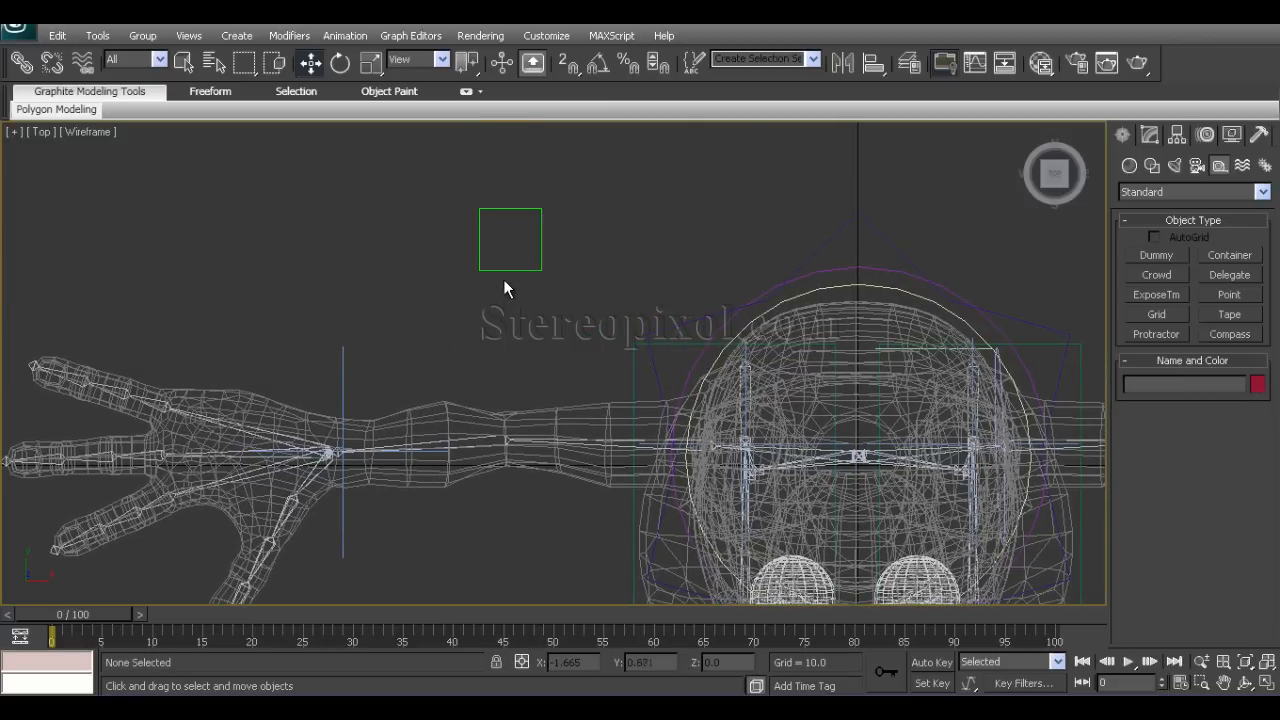
click(489, 236)
Assign the elbow dummy as the Pick Target in the right wrist IK chain's IK Solver Plane settings.
key(alt+w)
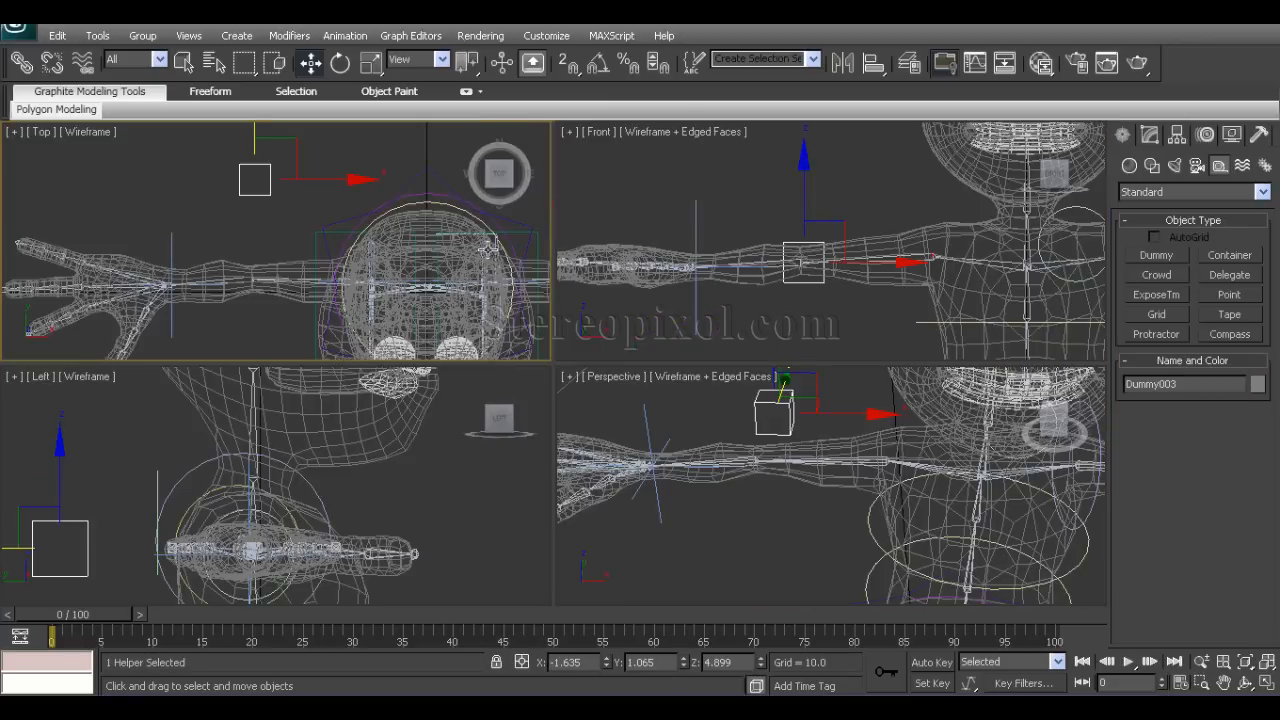
right_click(597, 424)
key(alt+w)
alt+middle_drag(601, 418, 552, 383)
middle_drag(552, 383, 627, 486)
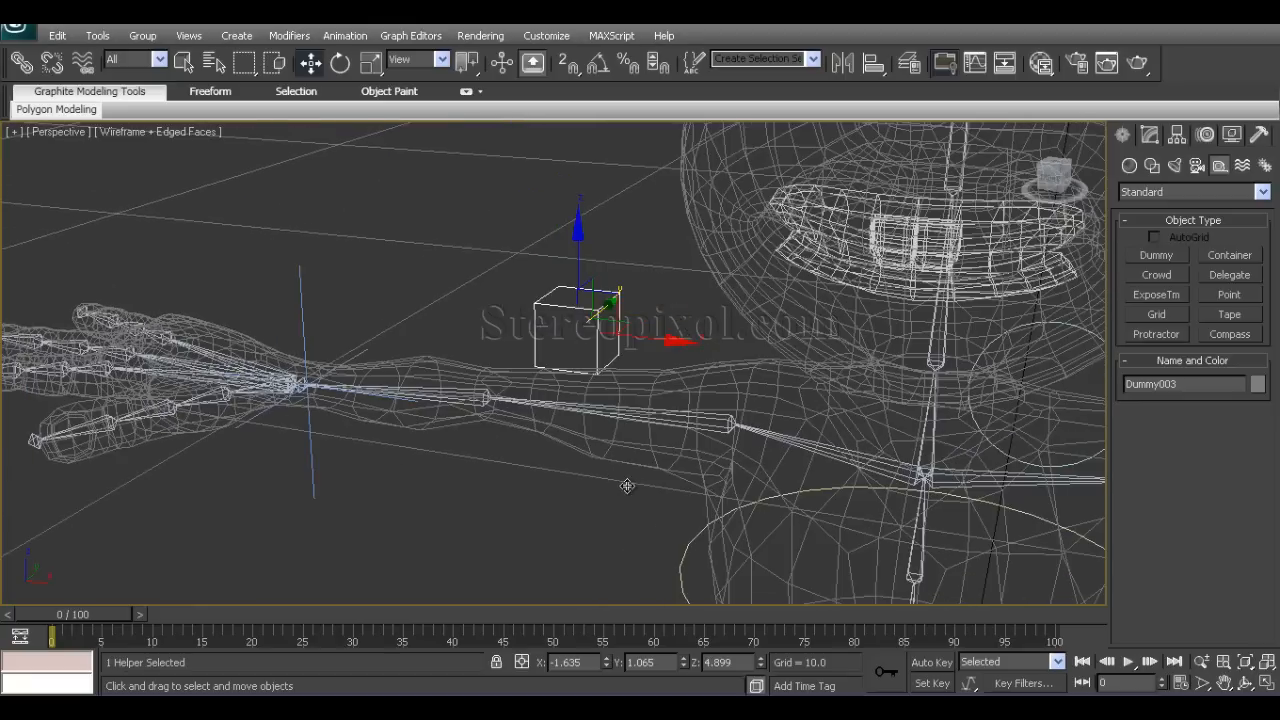
drag(575, 249, 556, 303)
click(300, 288)
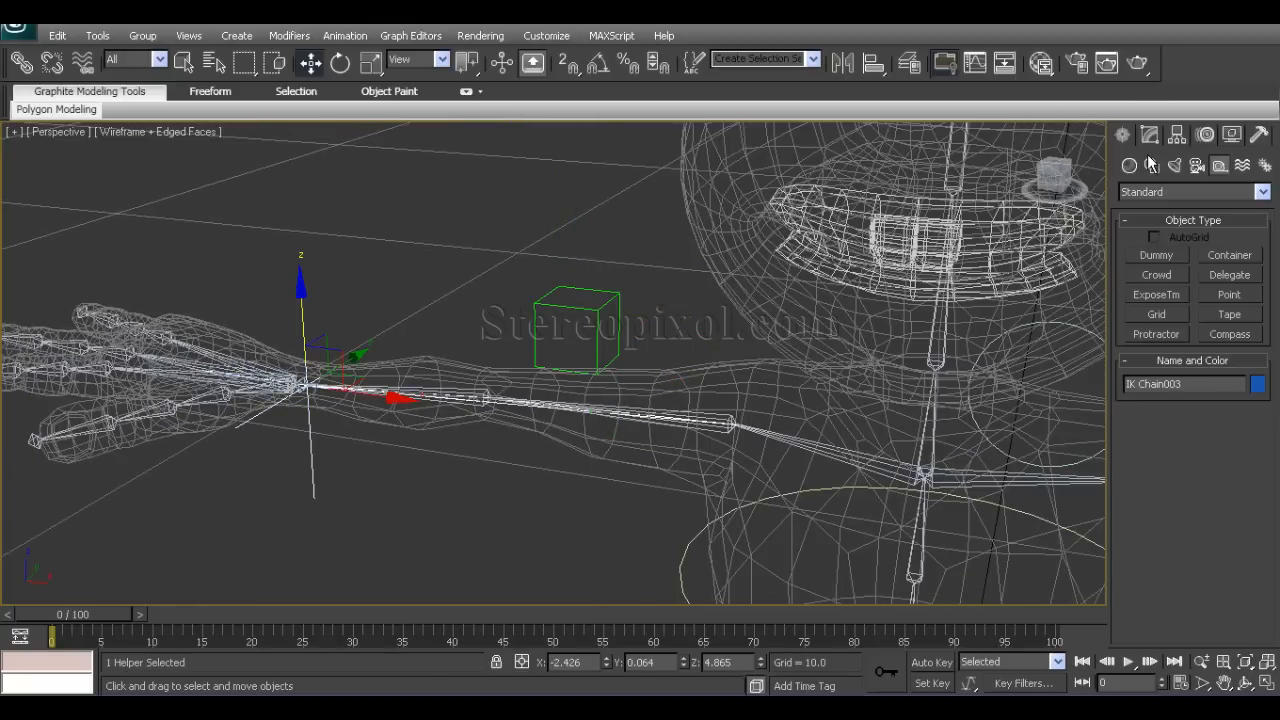
click(1205, 136)
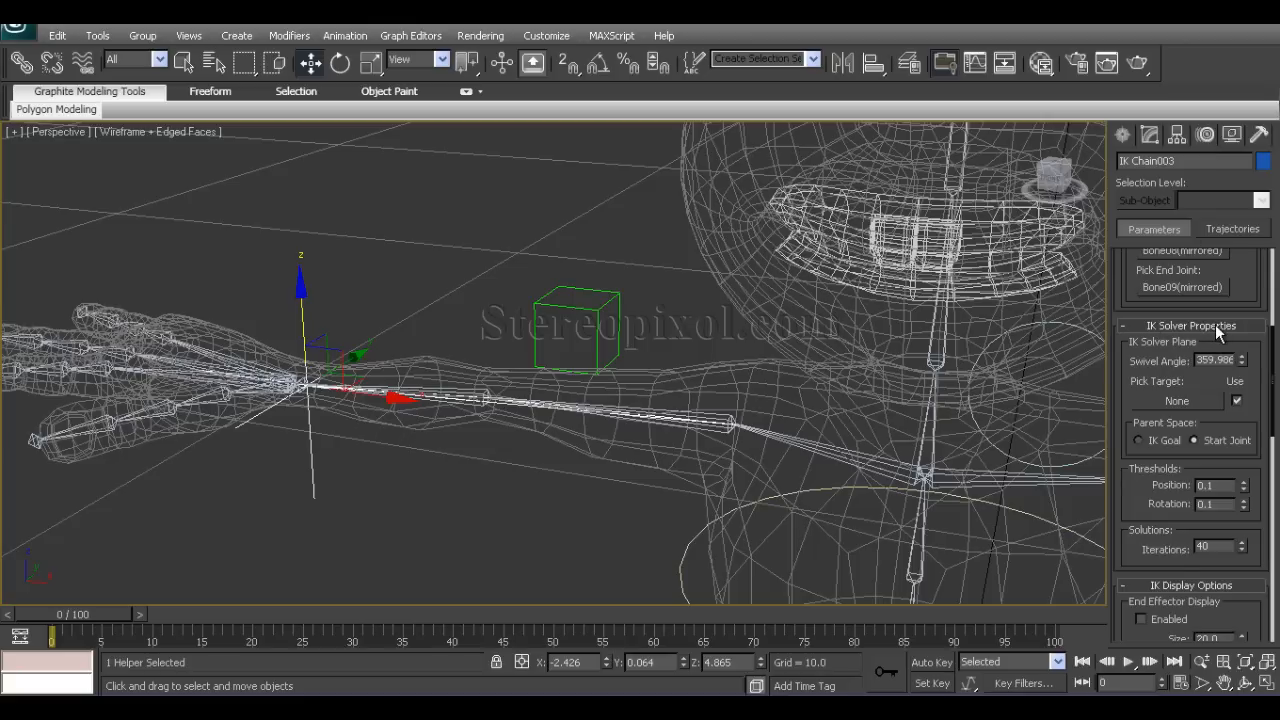
click(1172, 401)
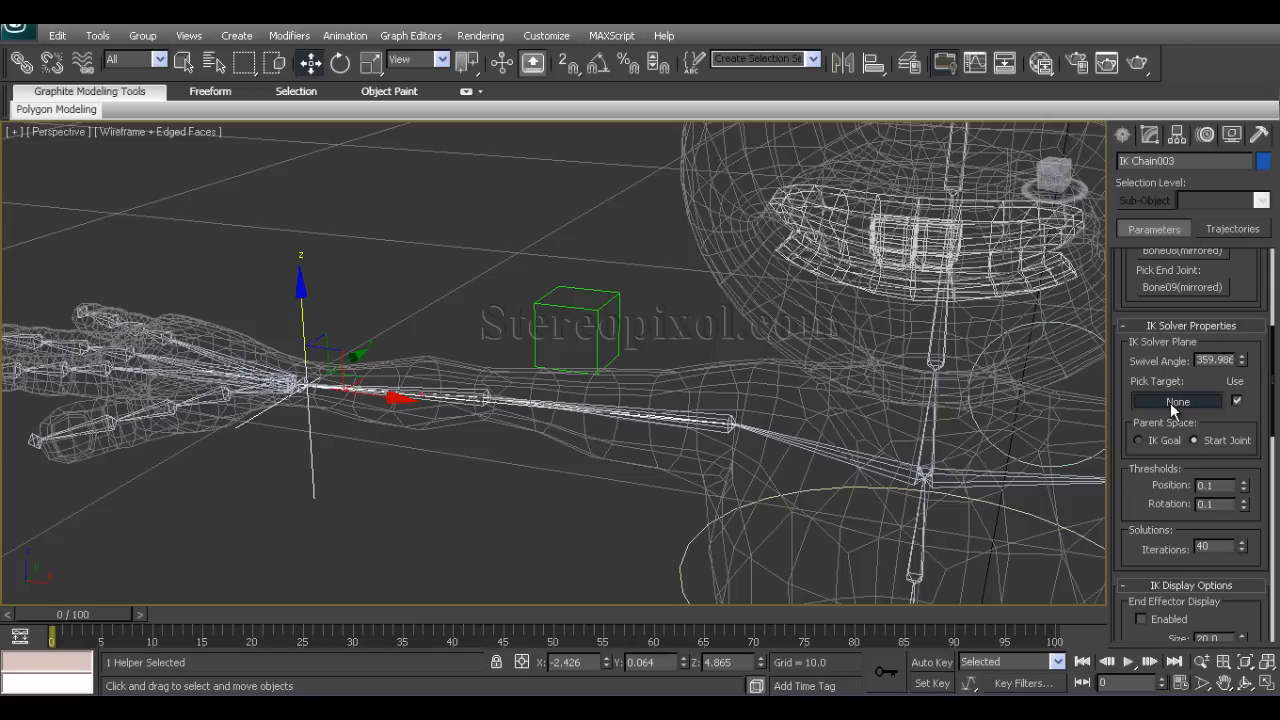
click(597, 311)
Test the target by moving the elbow dummy down along Z, and undo the move.
click(603, 295)
drag(577, 235, 578, 305)
key(ctrl+z)
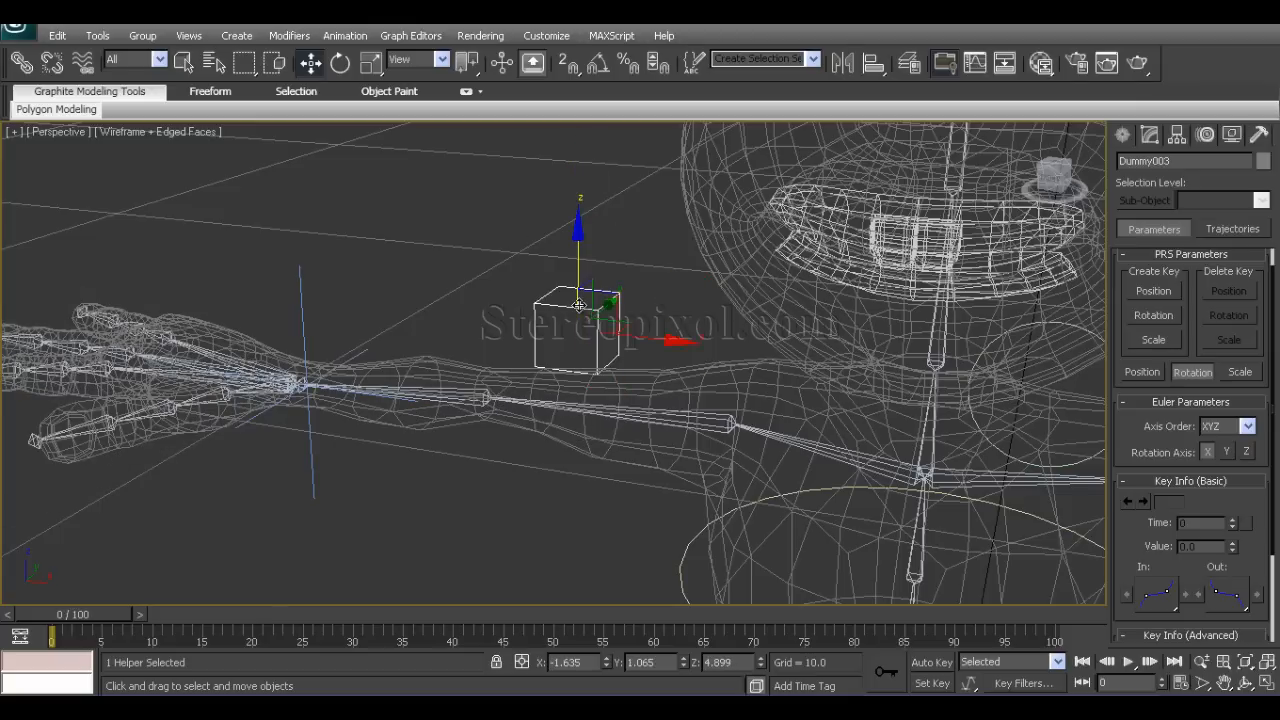
alt+middle_drag(542, 390, 592, 370)
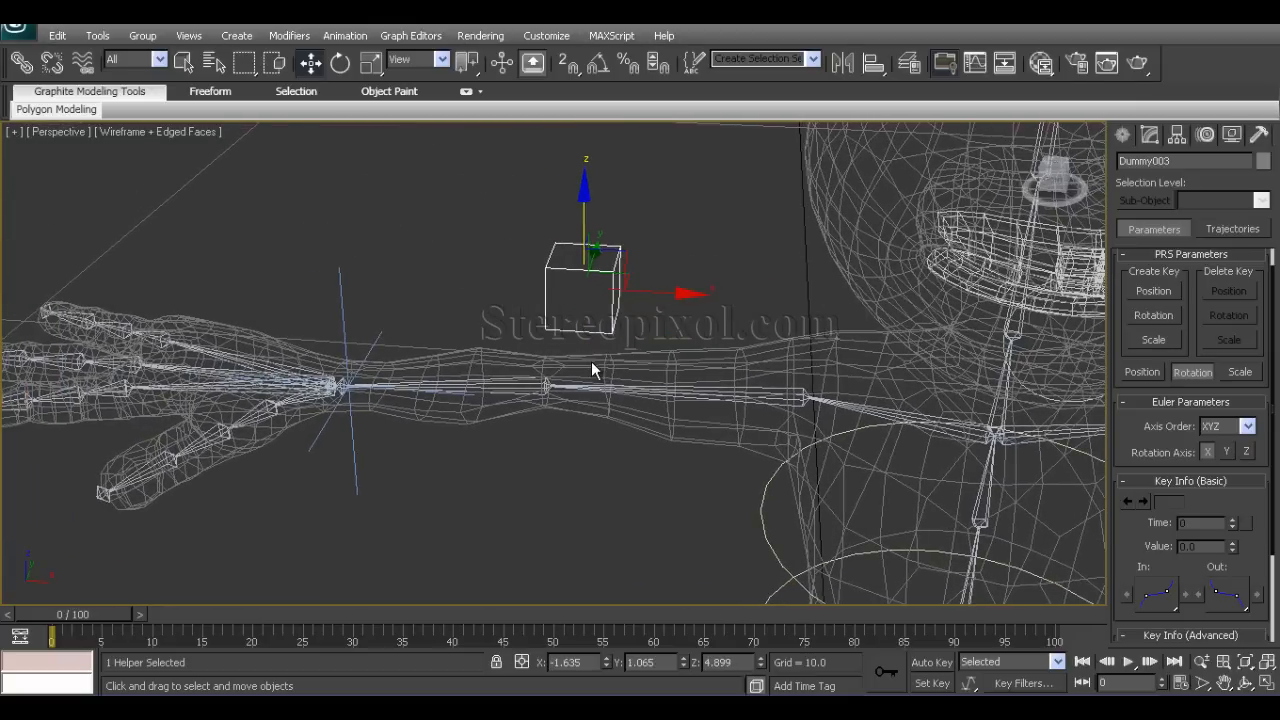
scroll(590, 372, up, 5)
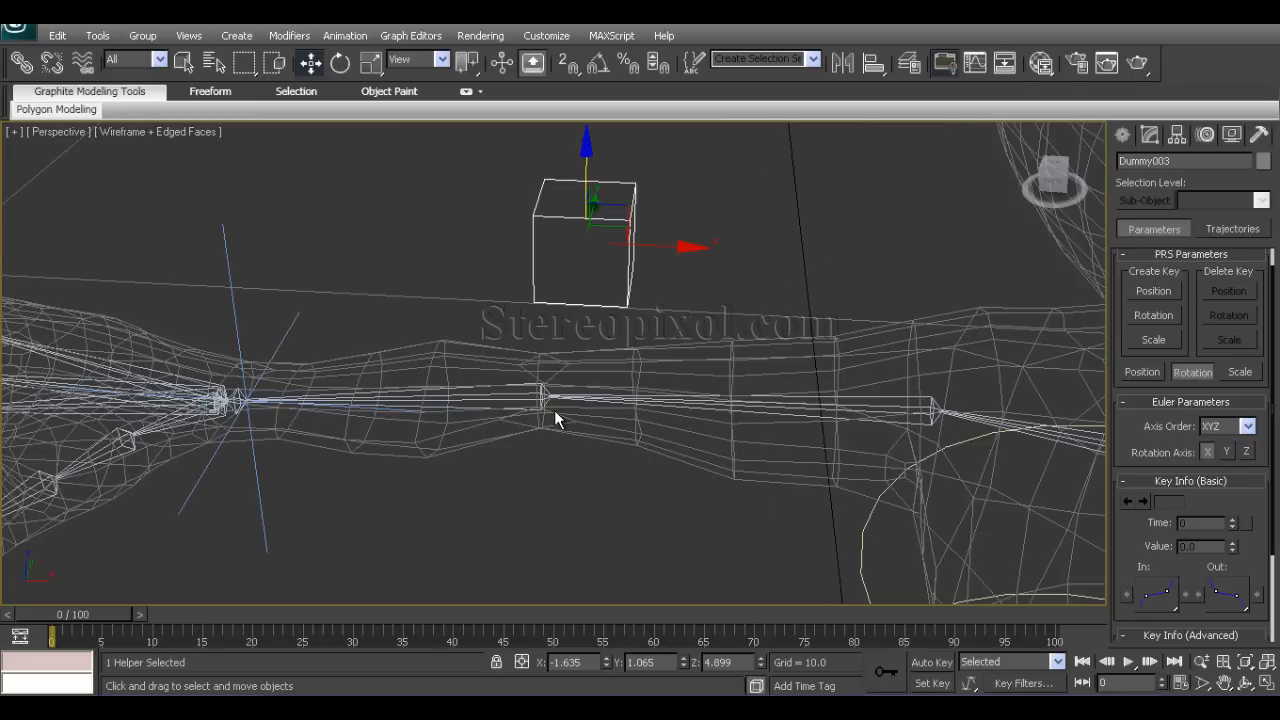
key(alt+w)
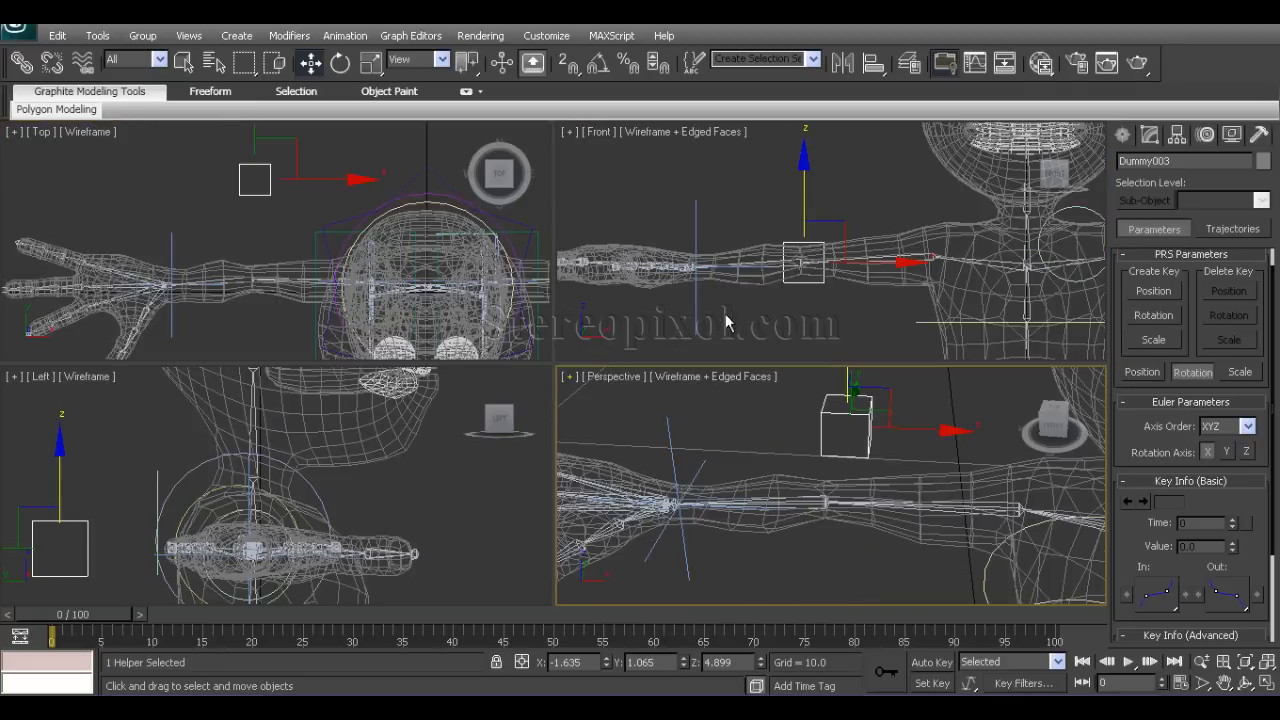
Inspect how the right upper arm bone, wrist IK chain and elbow dummy line up at the elbow in the Front view.
right_click(763, 320)
key(alt+w)
middle_drag(571, 426, 587, 411)
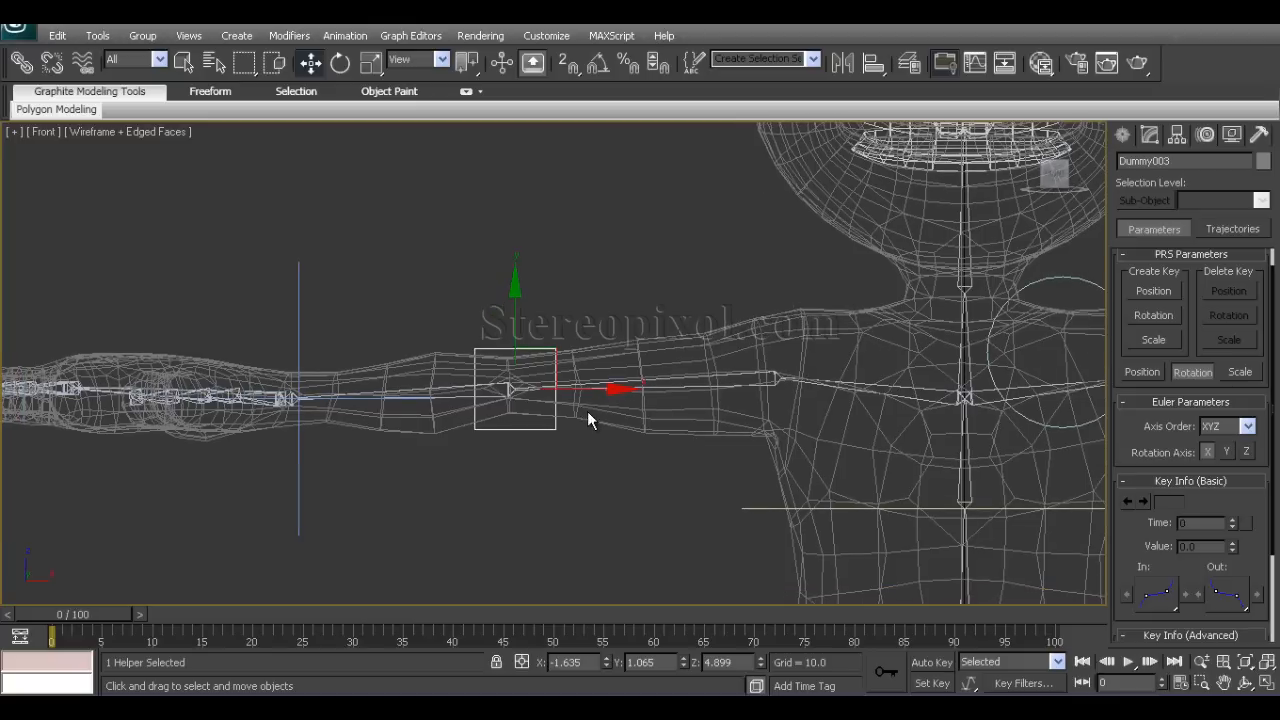
click(741, 376)
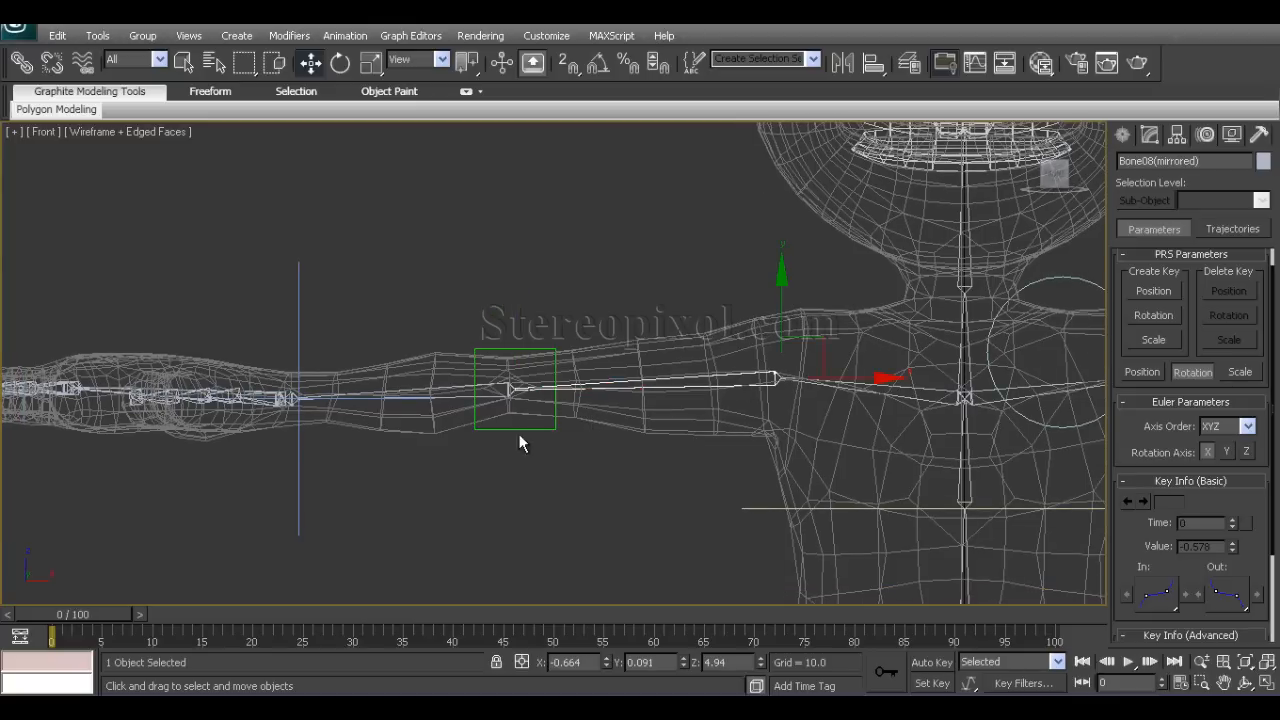
scroll(519, 440, up, 4)
middle_drag(517, 448, 634, 417)
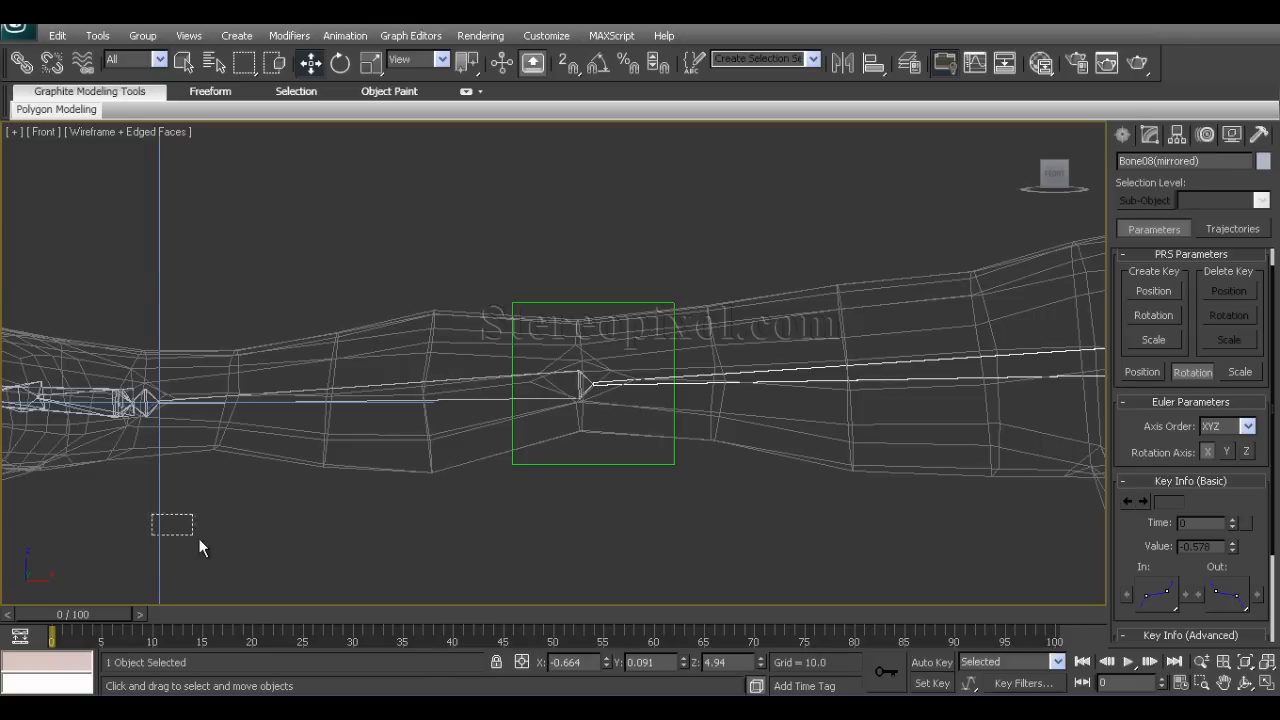
drag(200, 547, 223, 545)
scroll(580, 463, up, 4)
middle_drag(645, 446, 567, 441)
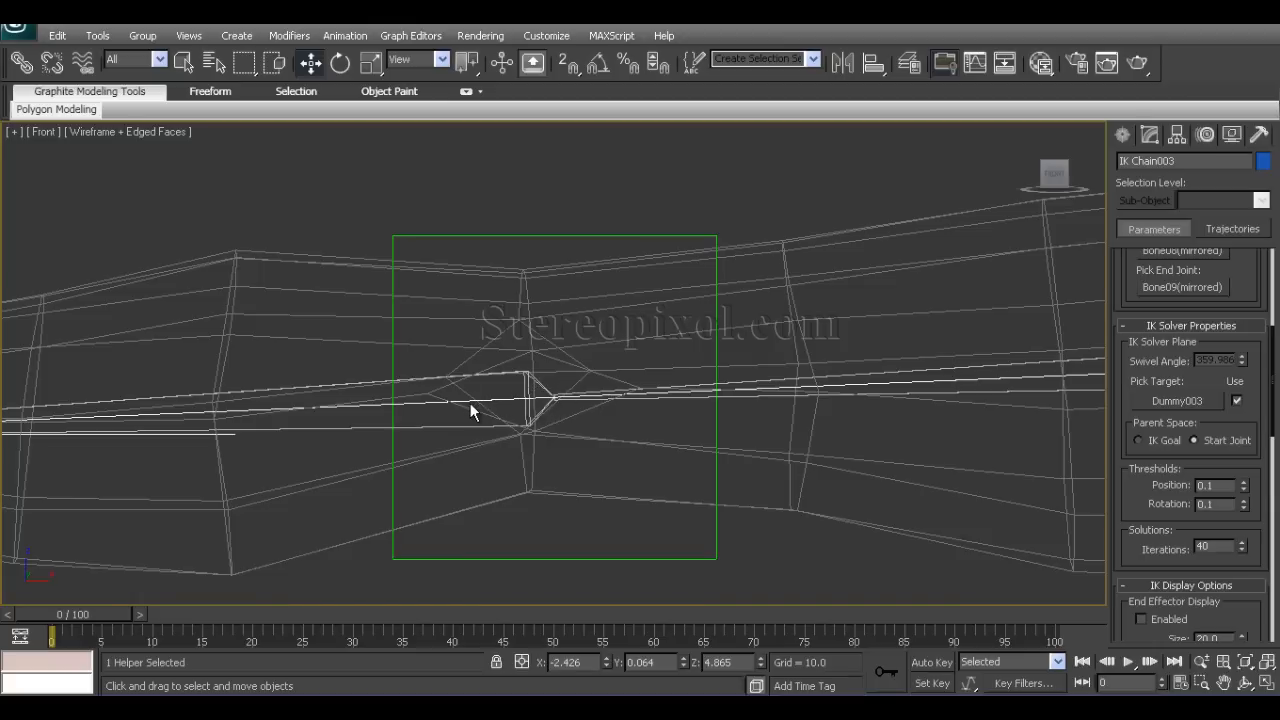
scroll(531, 452, down, 2)
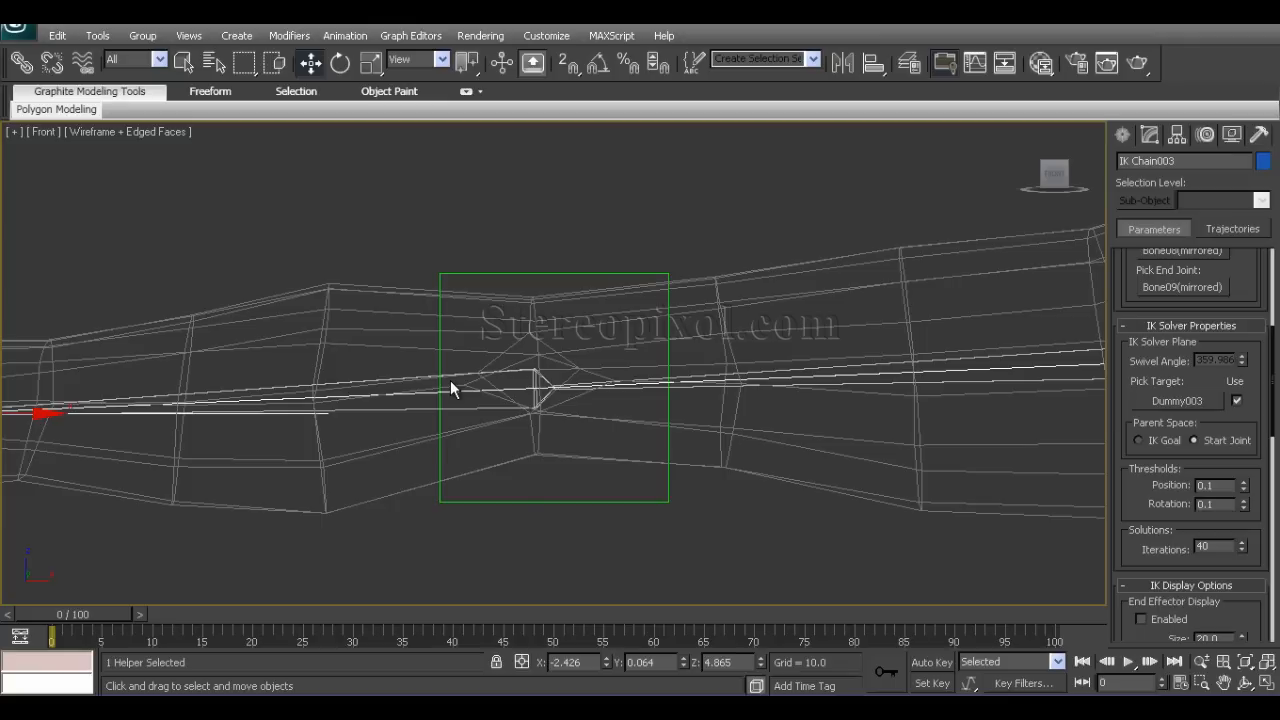
scroll(521, 429, down, 2)
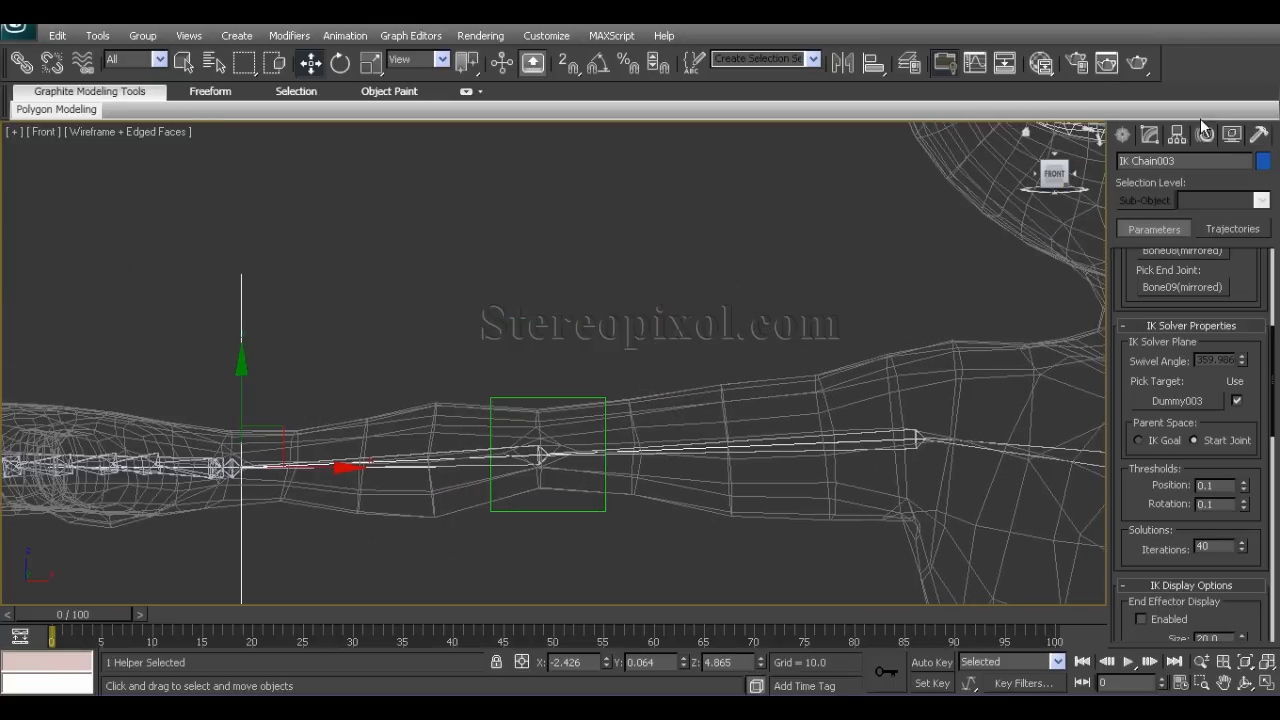
click(1124, 137)
click(1265, 165)
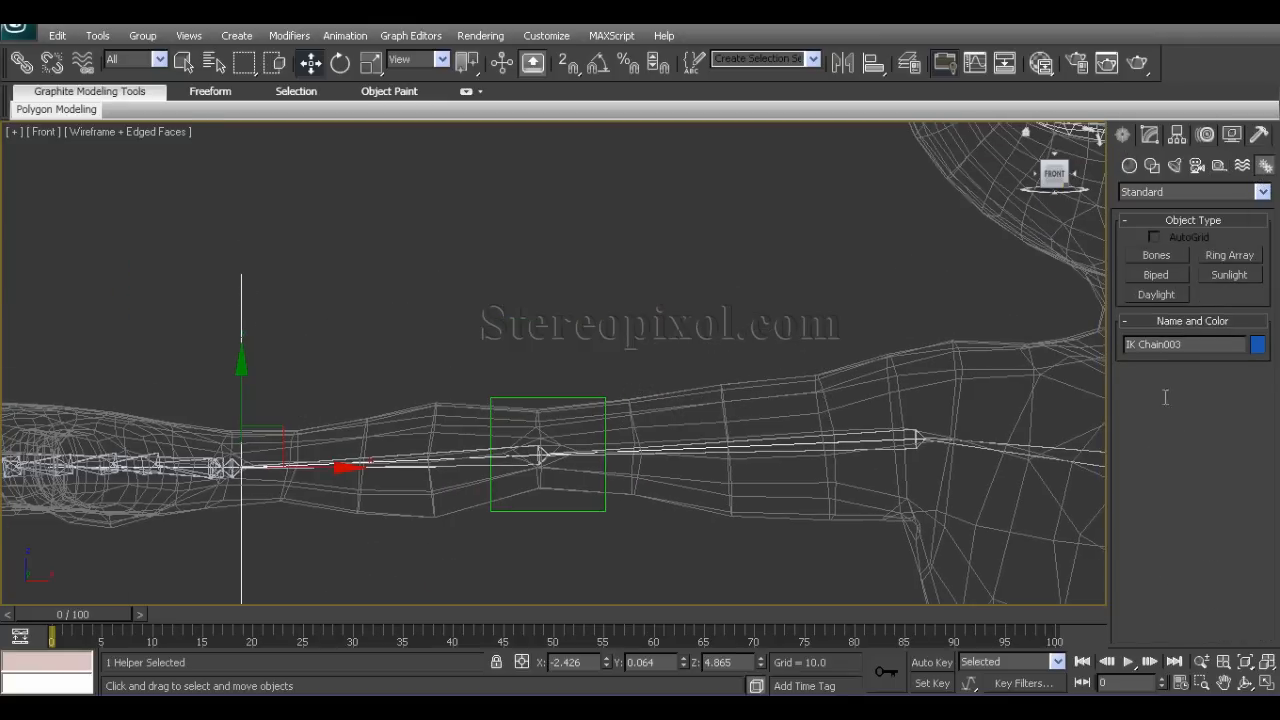
click(1154, 257)
middle_drag(534, 233, 692, 365)
scroll(680, 358, down, 3)
click(755, 223)
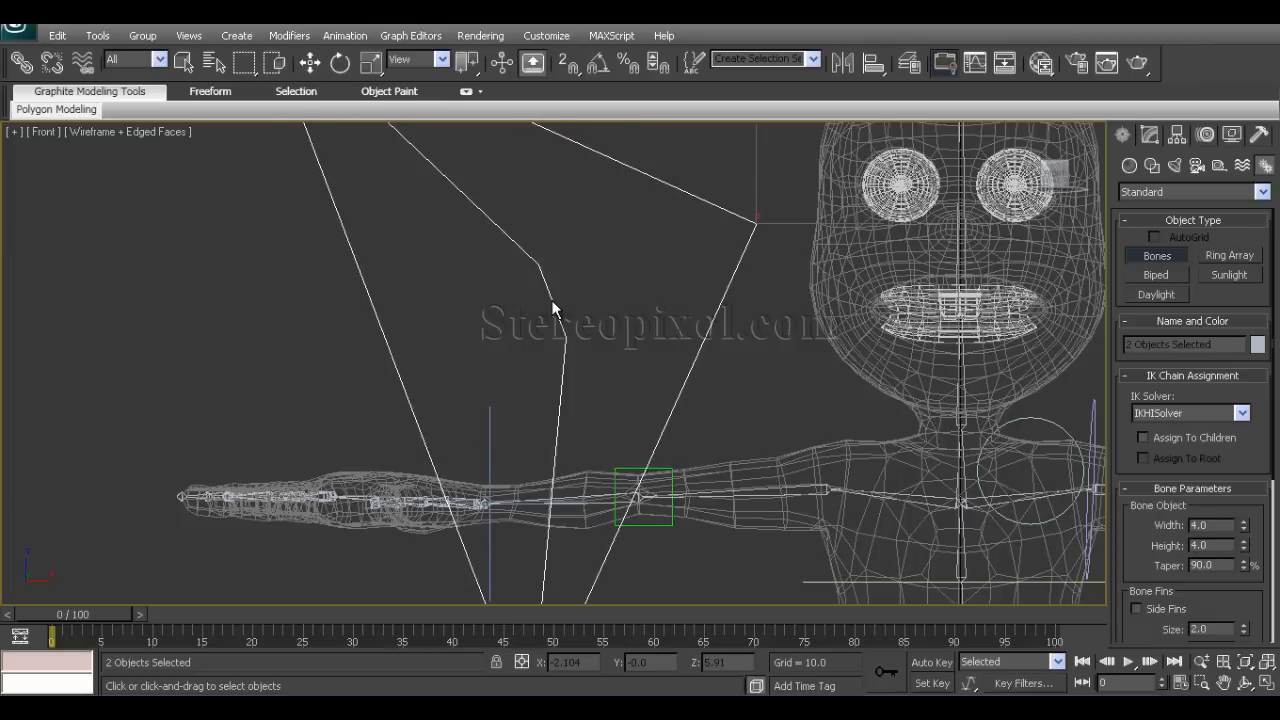
right_click(552, 306)
Set the bone width and height to 0.2 and draw a two-segment sample chain bending downward at its middle joint above the right arm.
click(1214, 524)
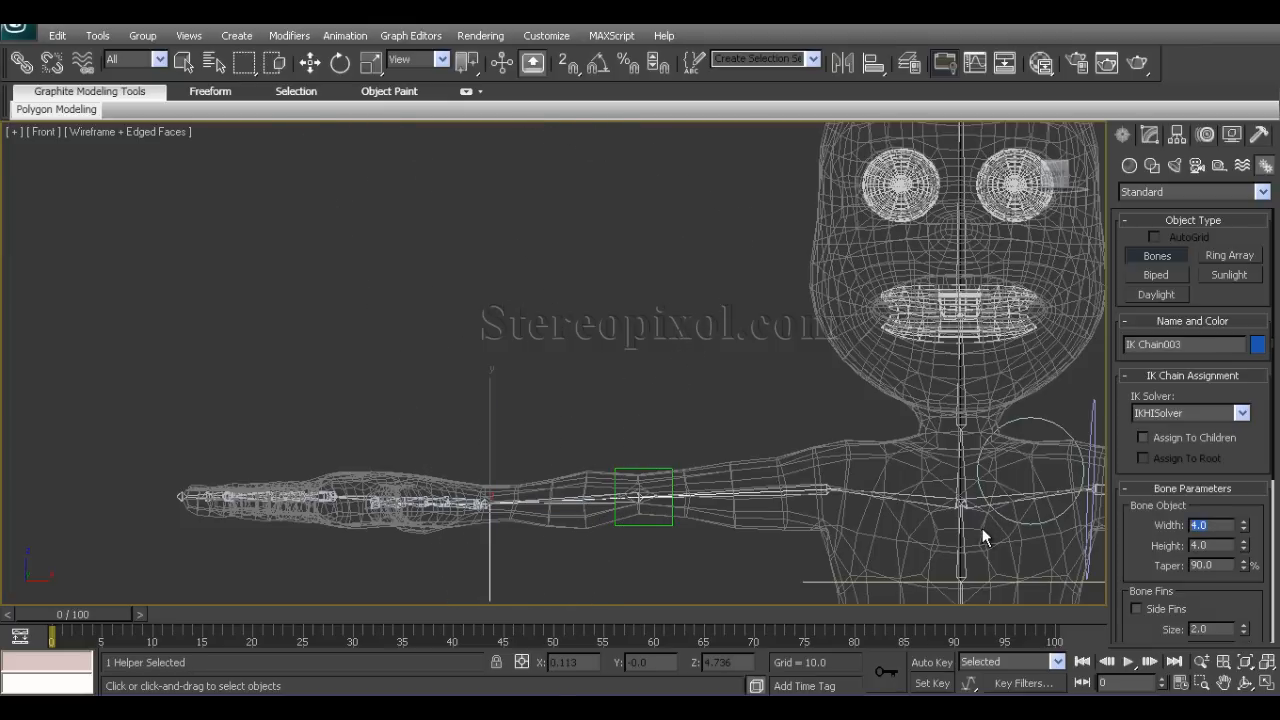
key(Tab)
click(754, 259)
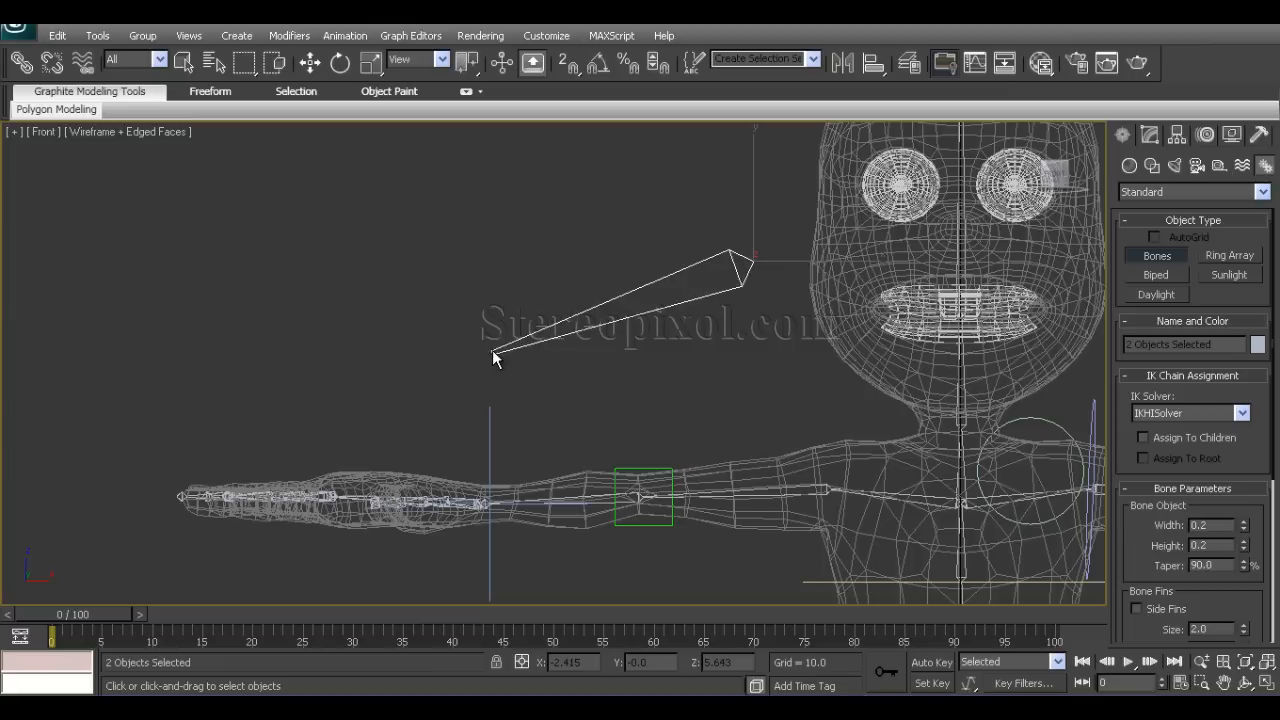
click(425, 350)
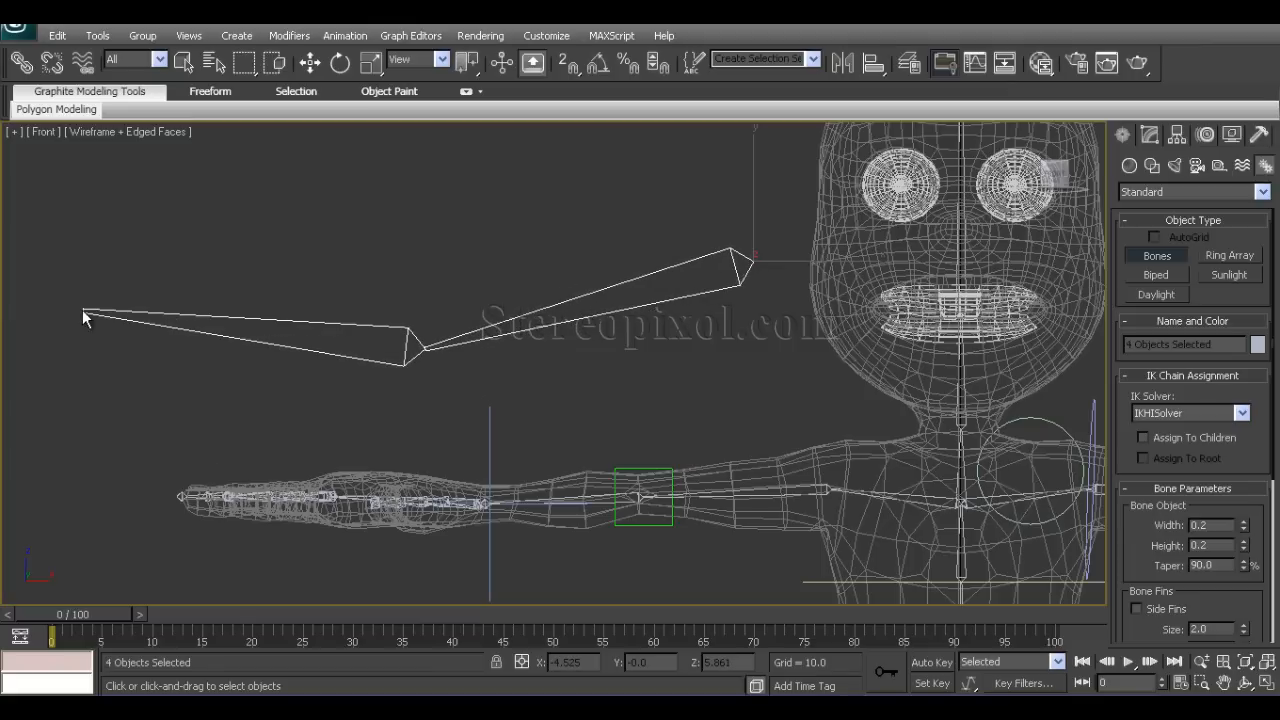
click(82, 309)
right_click(82, 309)
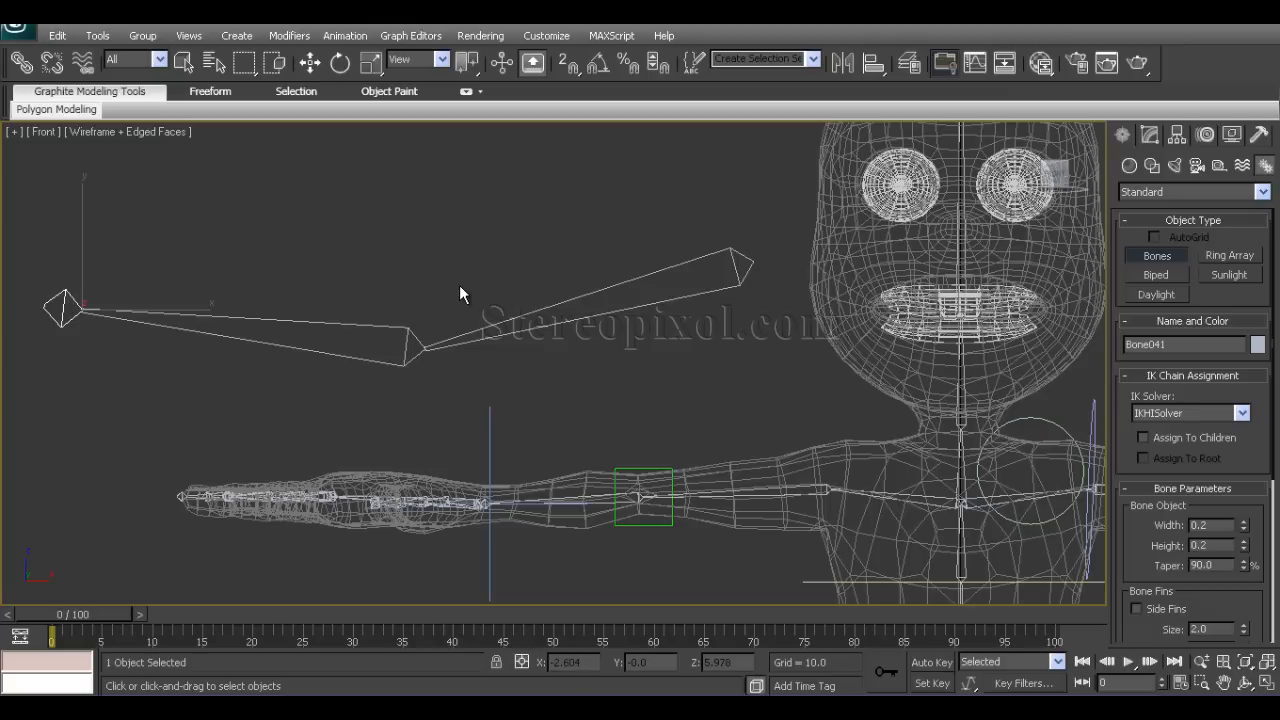
Select the entire downward-bent sample bone chain and delete it.
key(w)
click(717, 316)
double_click(680, 294)
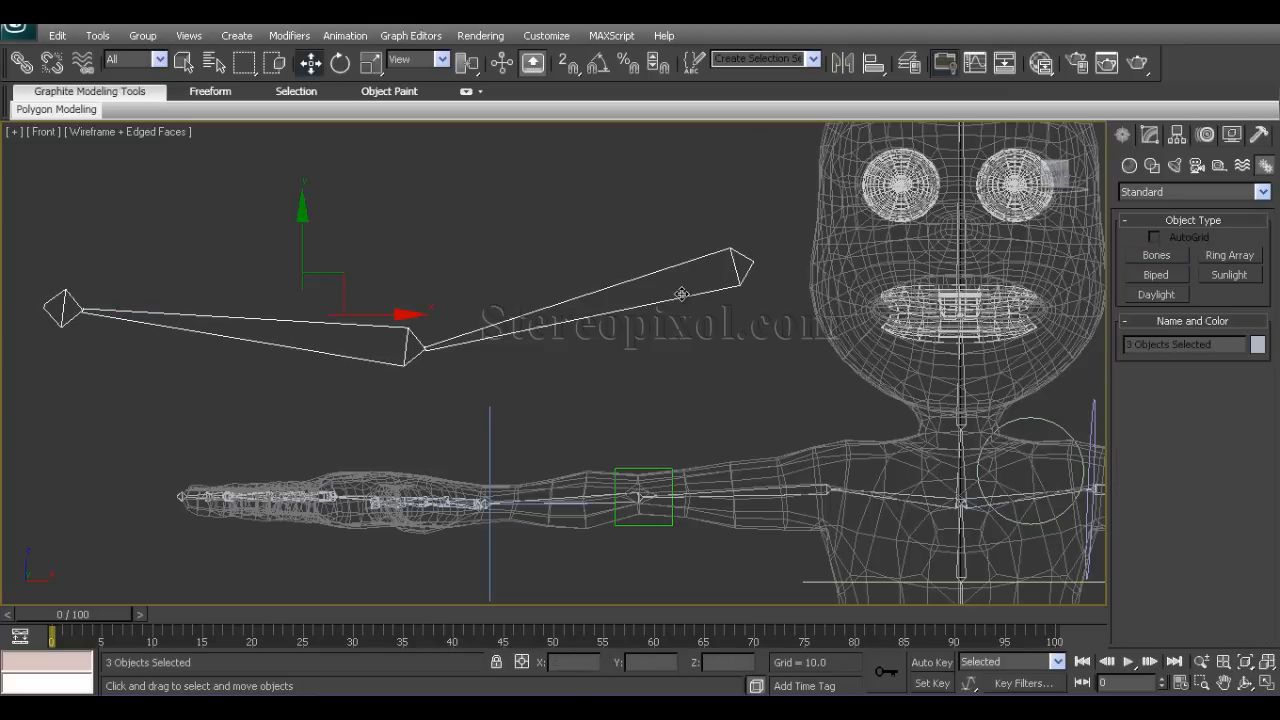
key(Delete)
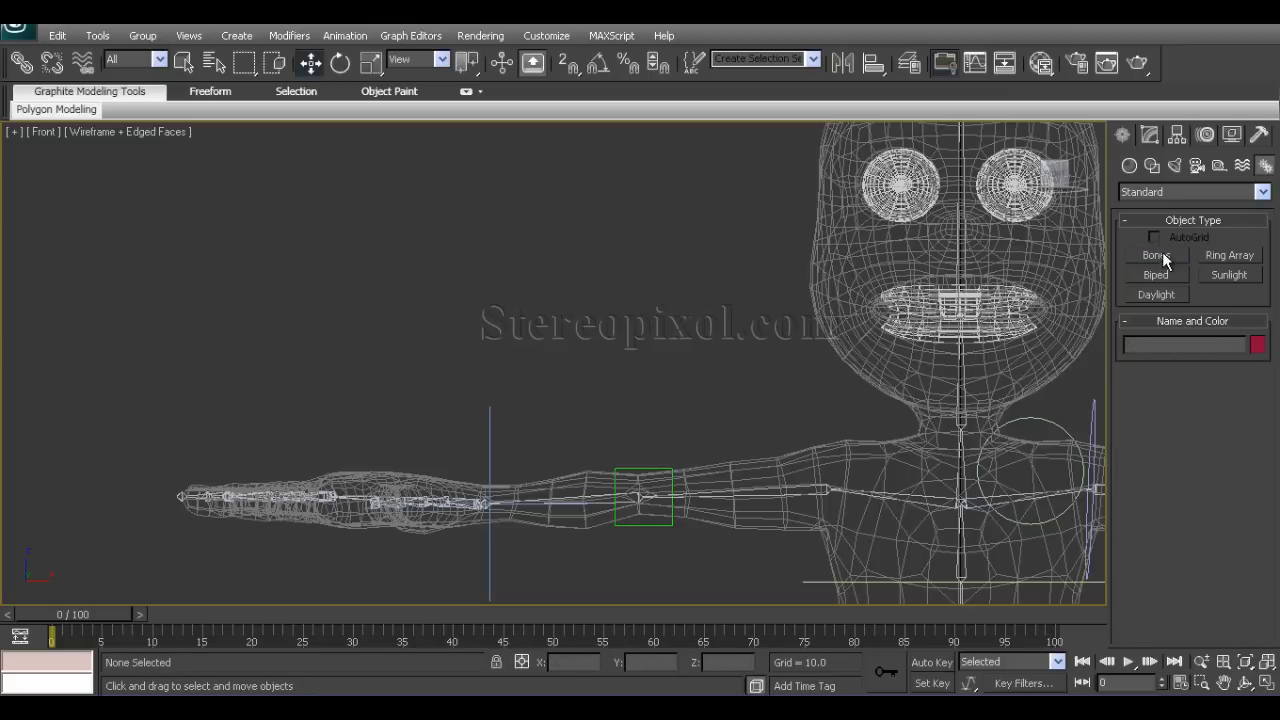
Draw another two-segment sample bone chain above the right arm, with its middle joint bent slightly upward.
click(1156, 256)
click(735, 290)
click(300, 283)
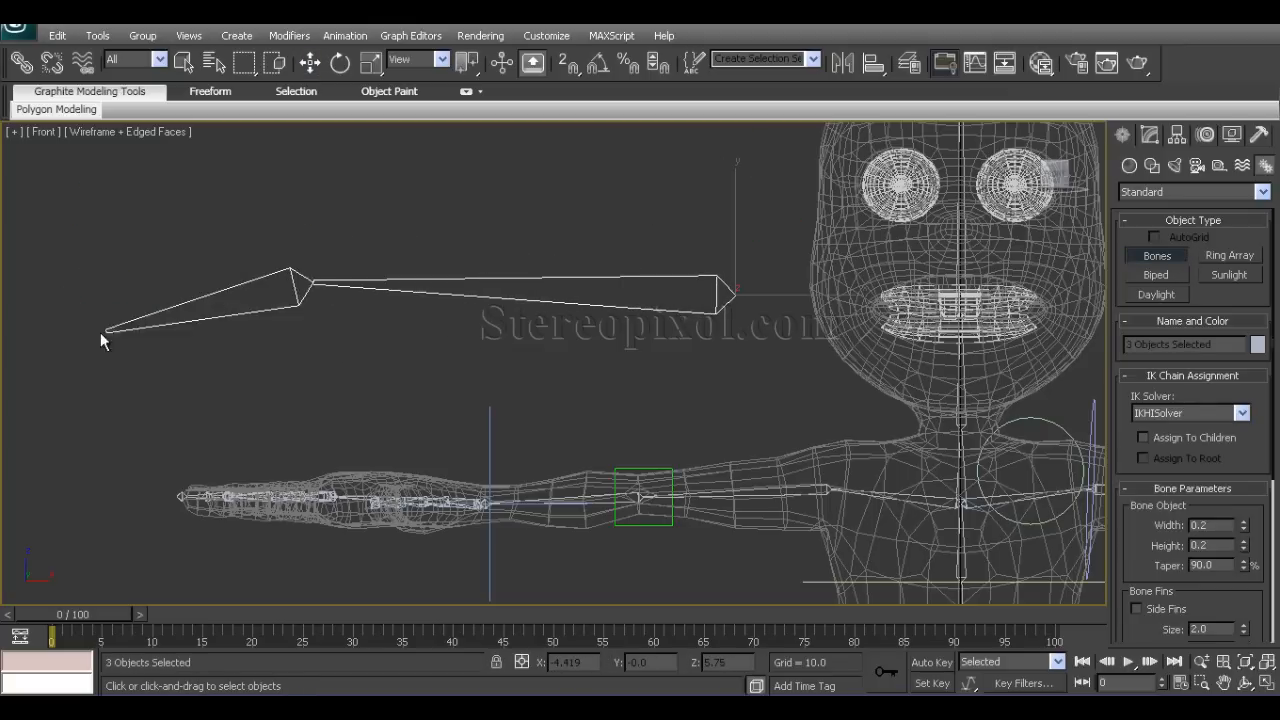
click(14, 357)
right_click(14, 357)
middle_drag(157, 371, 433, 377)
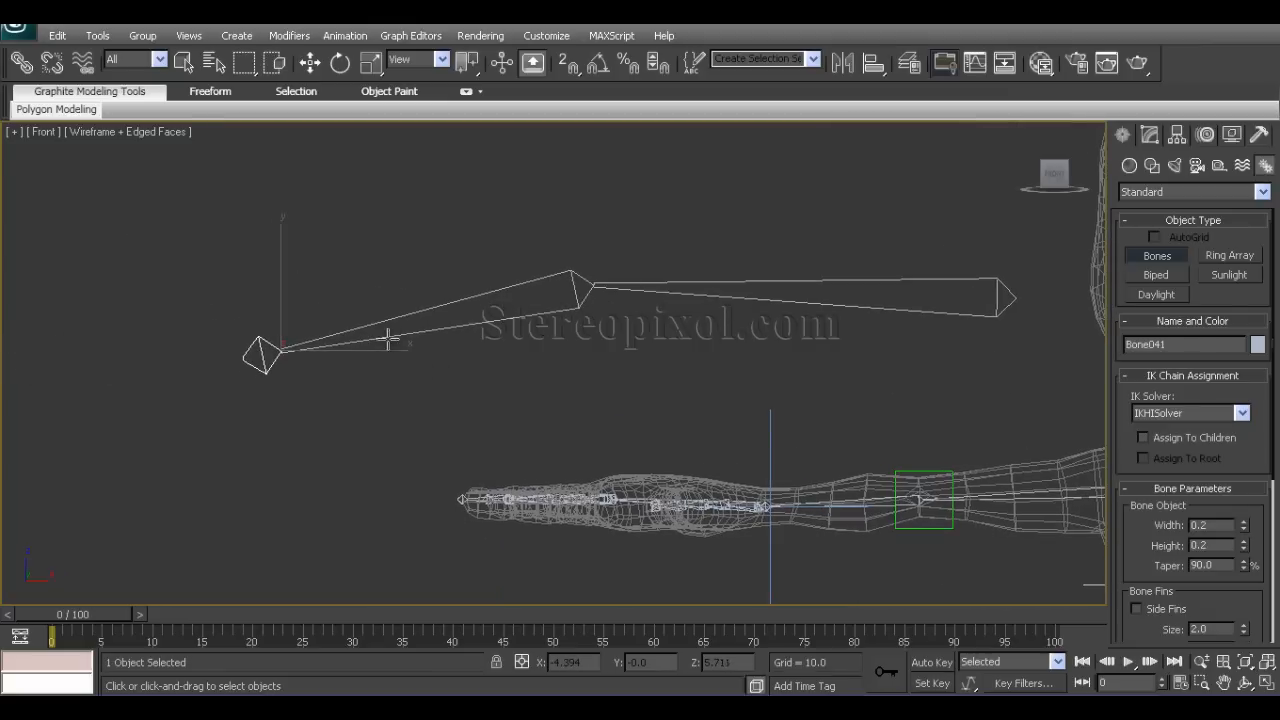
click(345, 36)
click(570, 378)
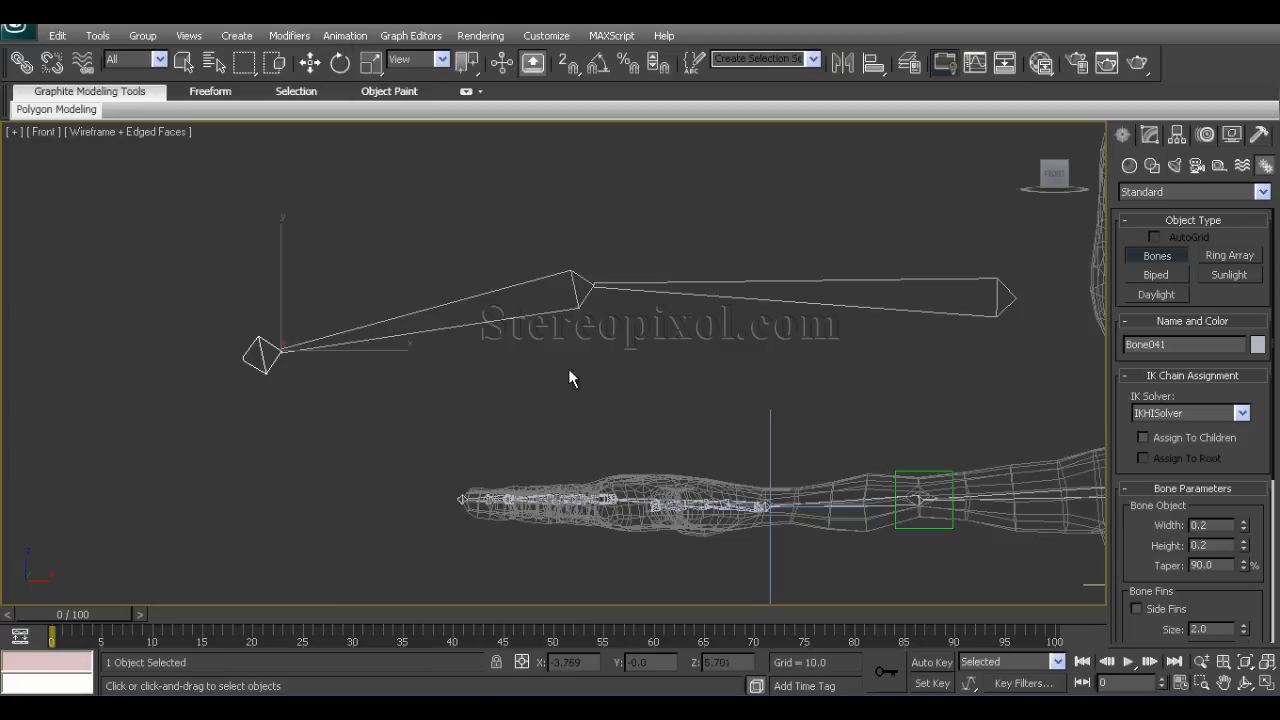
Select all bones of the upward-bent sample chain and delete them.
click(938, 311)
right_click(889, 354)
key(w)
double_click(880, 308)
middle_drag(857, 364, 704, 331)
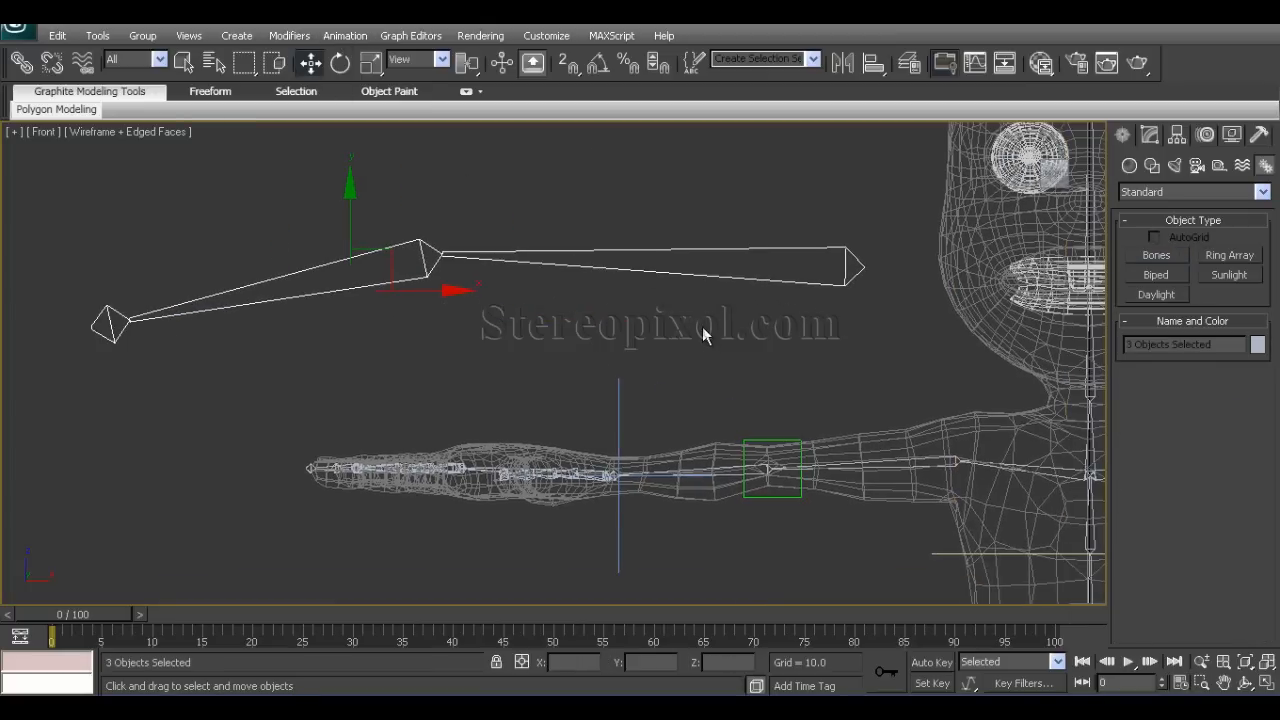
key(Delete)
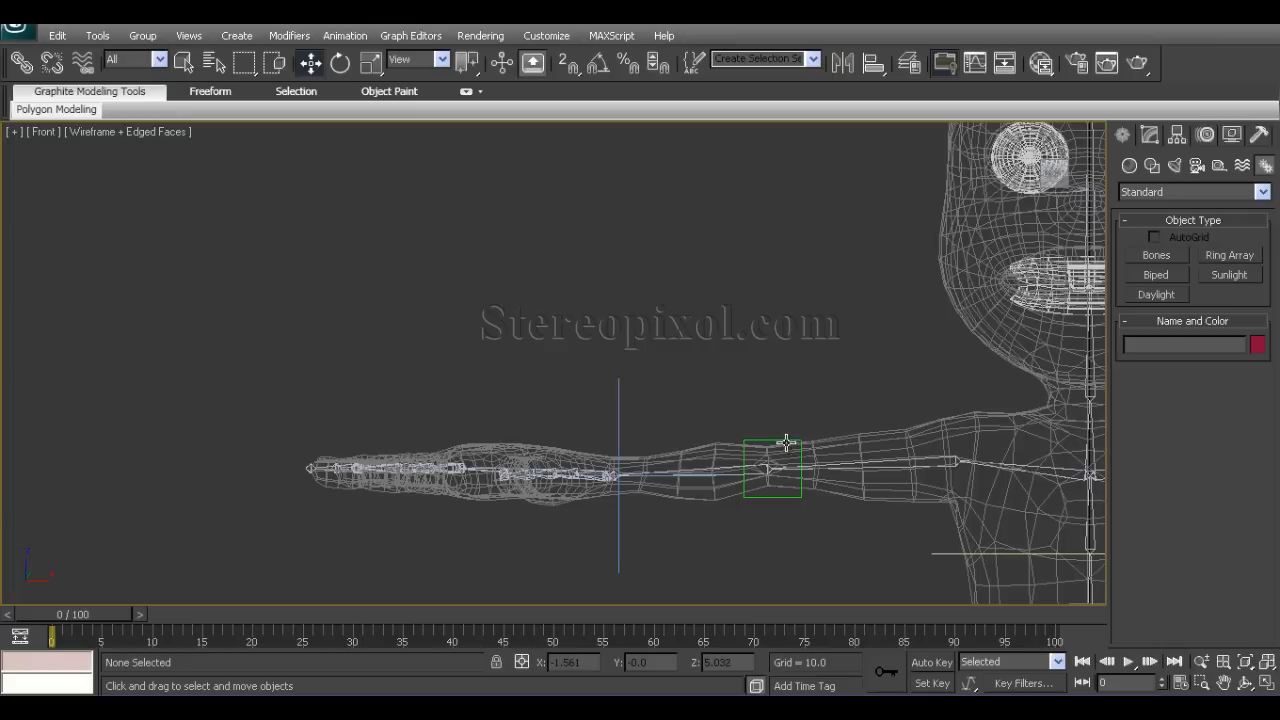
Try nudging the elbow dummy up slightly in the Front view, and undo the move.
click(781, 442)
drag(772, 399, 772, 392)
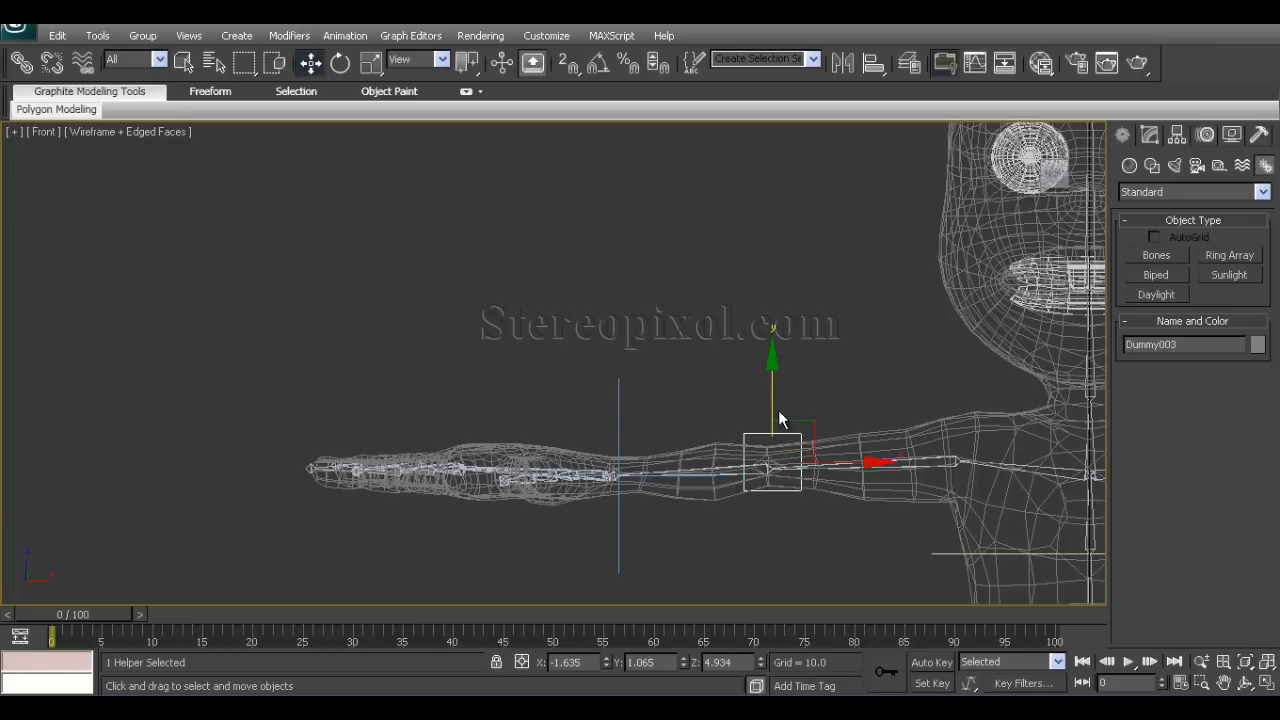
key(ctrl+z)
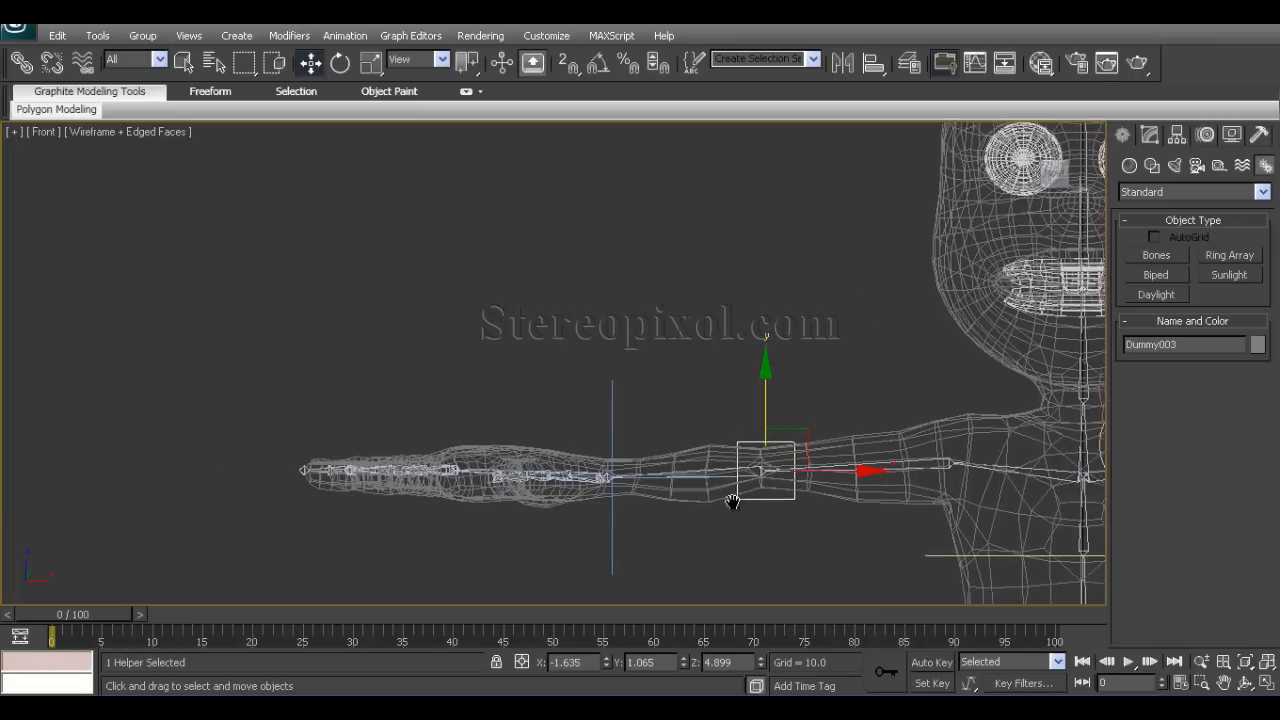
Examine the whole right arm from hand to shoulder, comparing its bone line with the elbow dummy in the Front view.
middle_drag(908, 452, 742, 410)
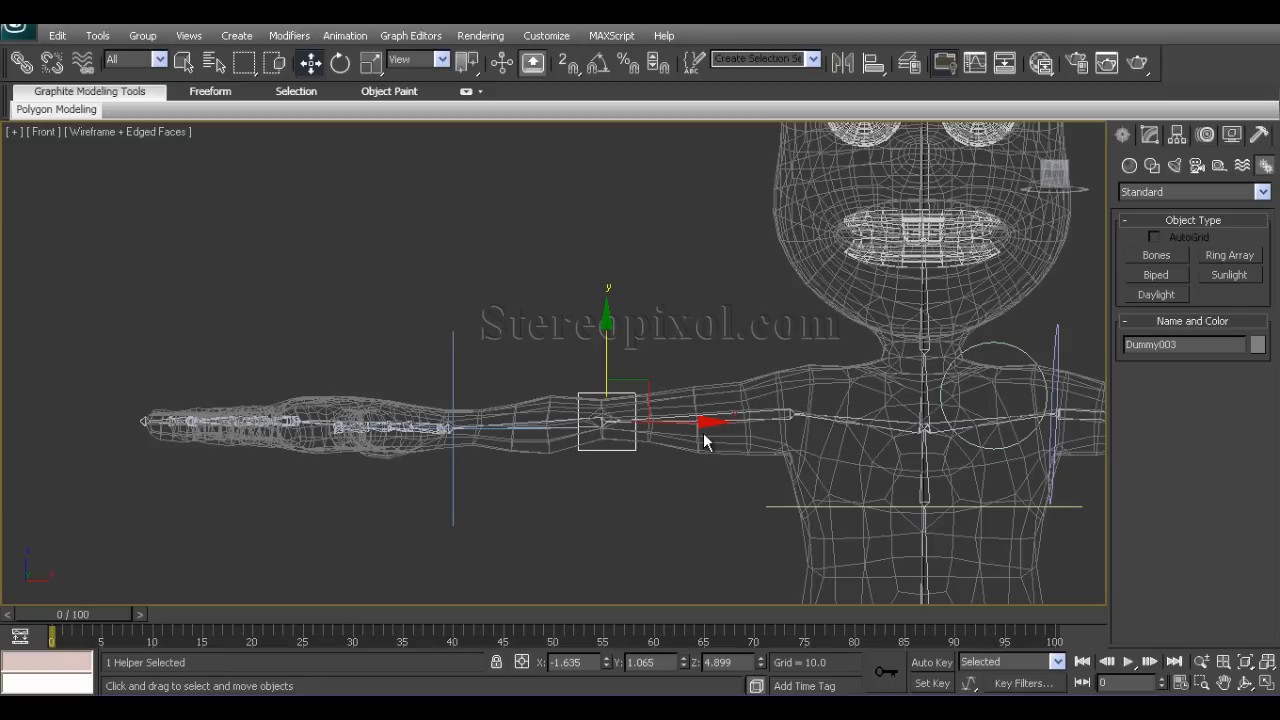
scroll(668, 458, up, 3)
middle_drag(663, 470, 712, 404)
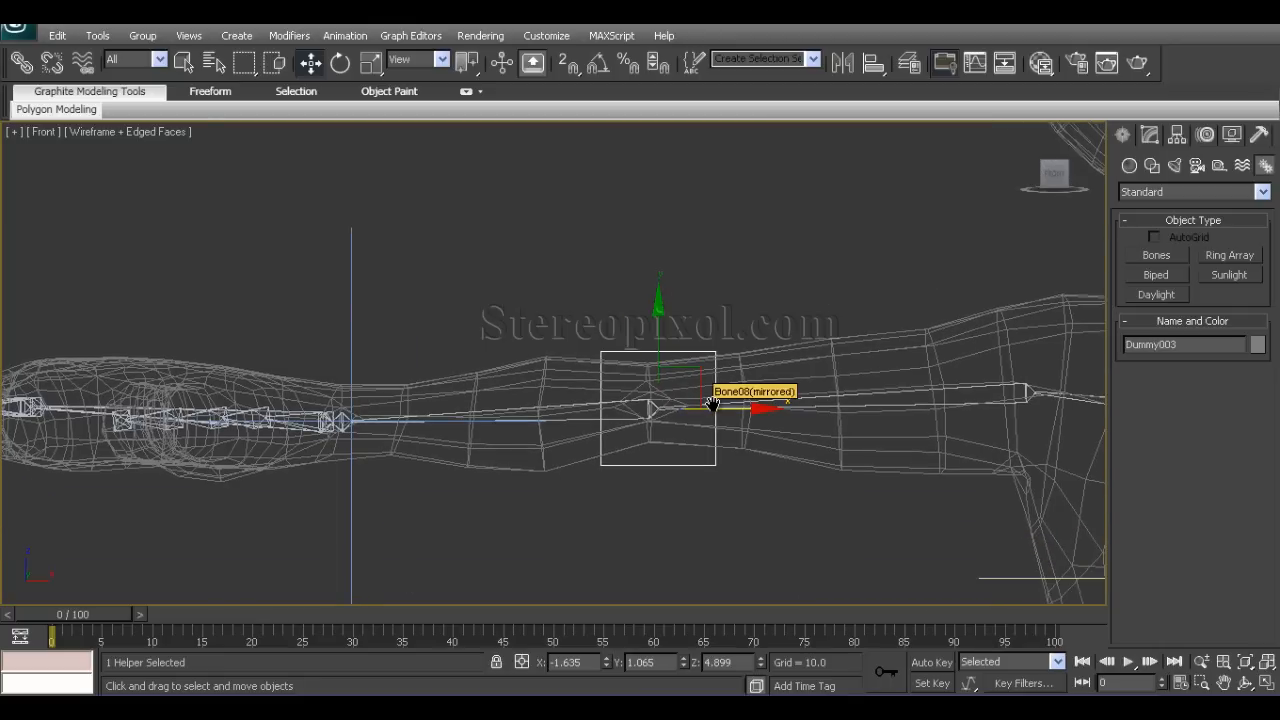
middle_drag(763, 520, 472, 465)
scroll(575, 414, down, 3)
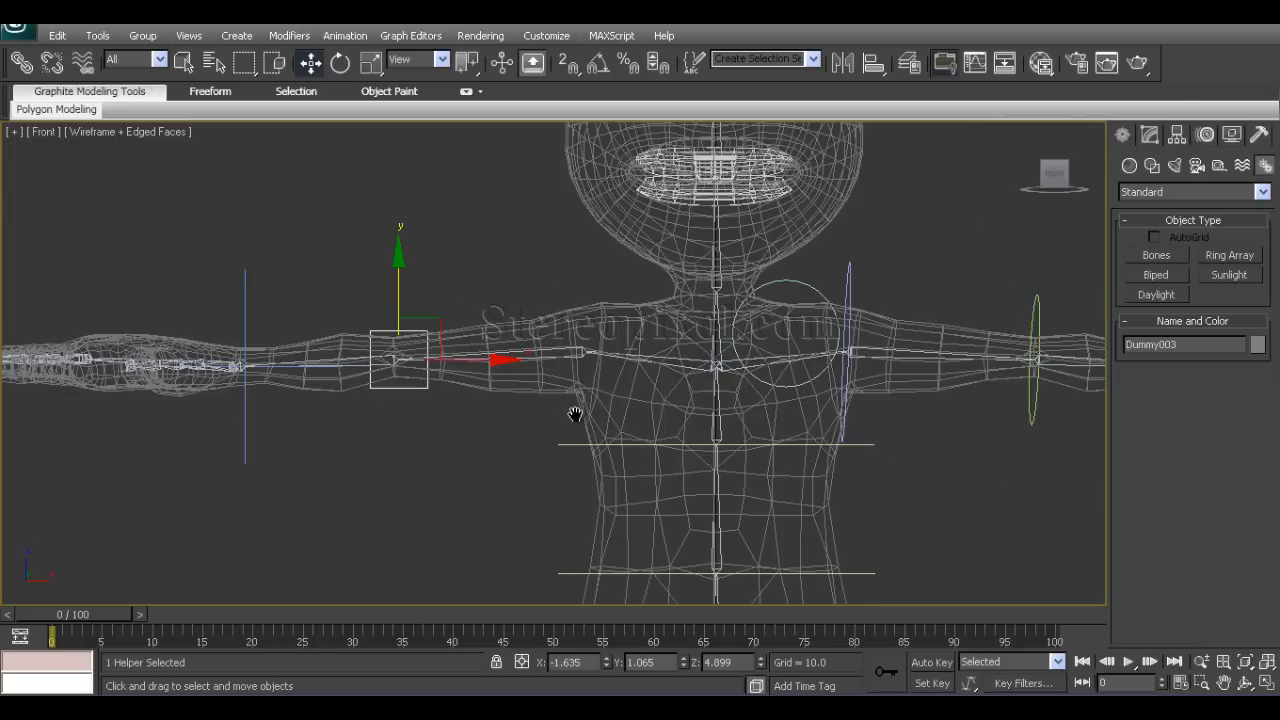
middle_drag(574, 417, 535, 419)
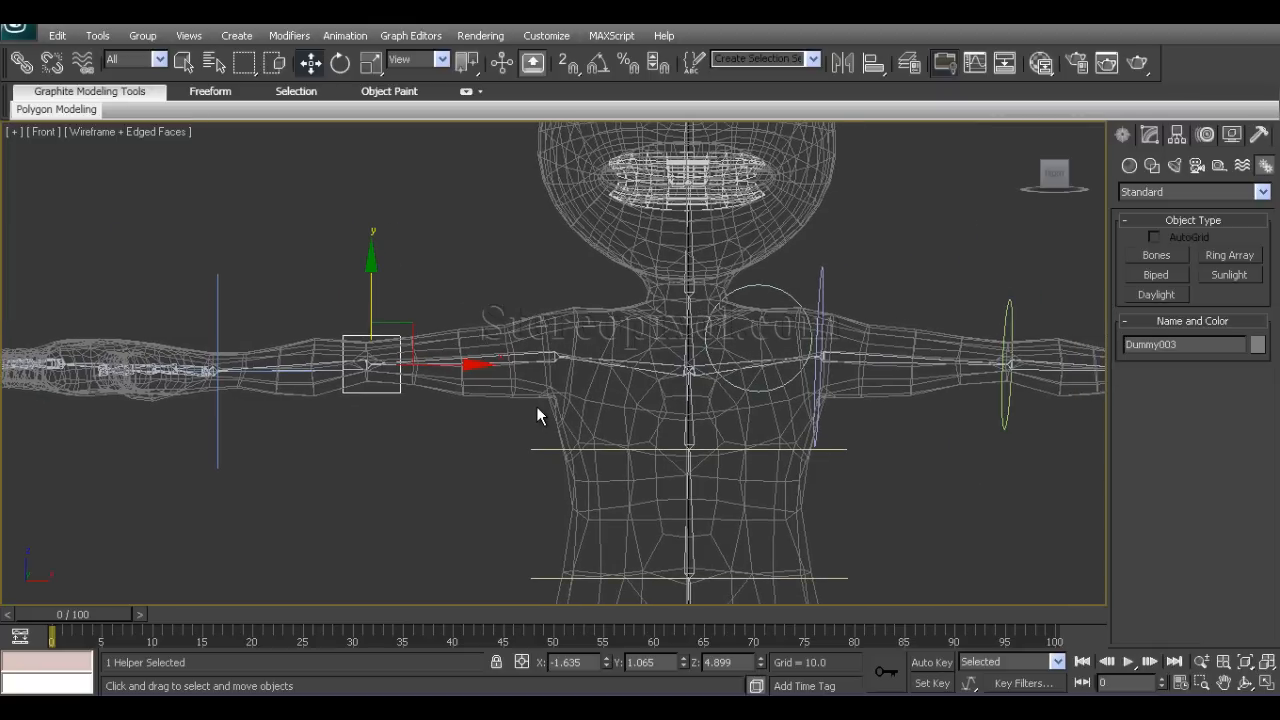
middle_drag(449, 426, 653, 418)
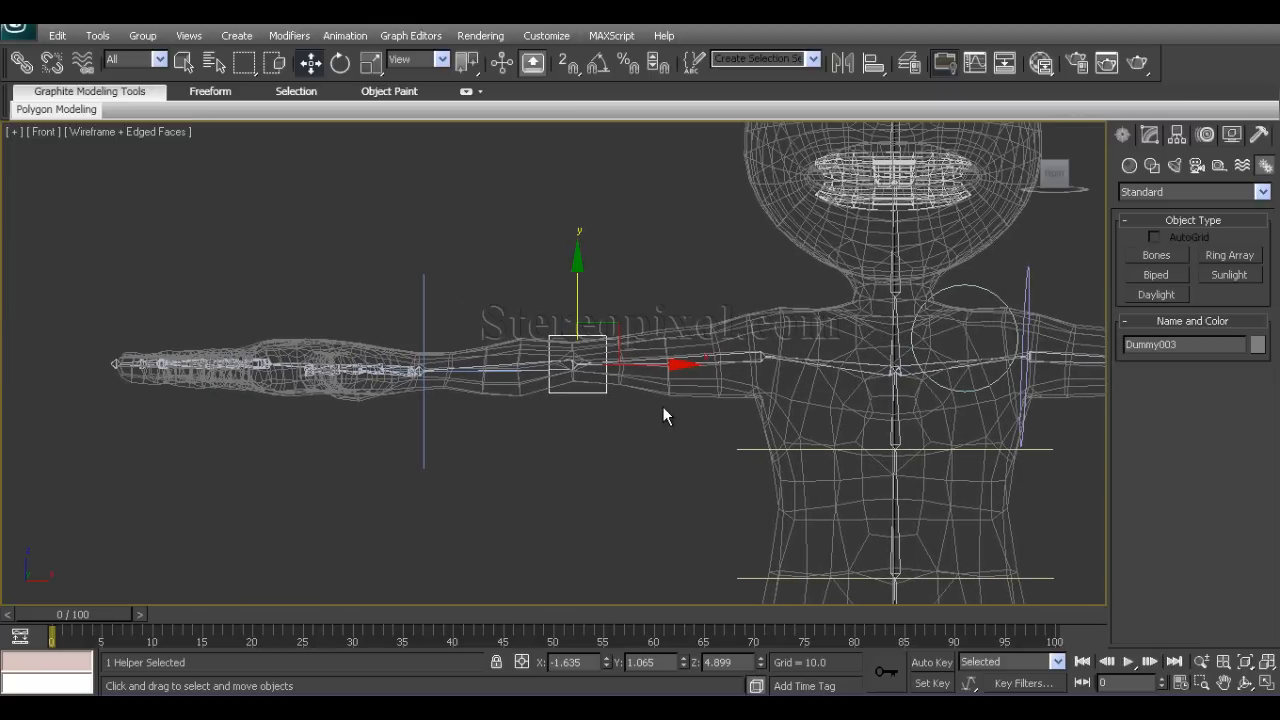
middle_drag(642, 425, 637, 452)
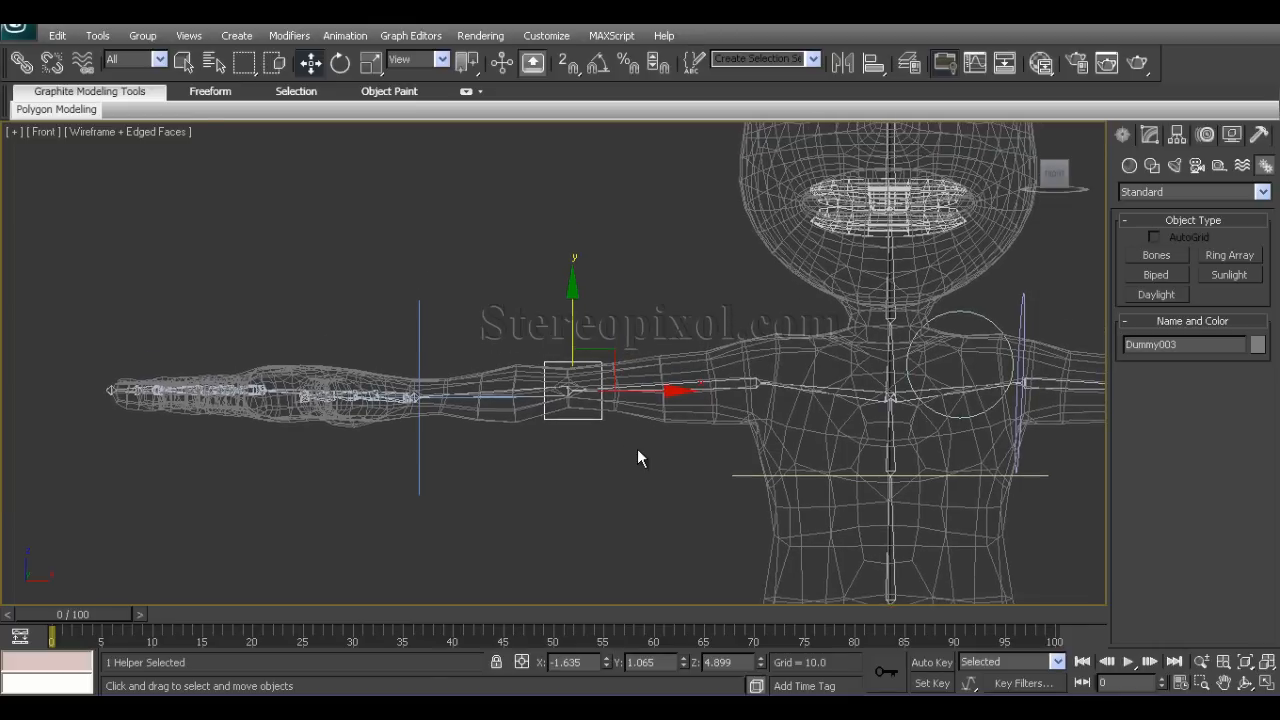
middle_drag(569, 428, 656, 430)
scroll(646, 486, up, 3)
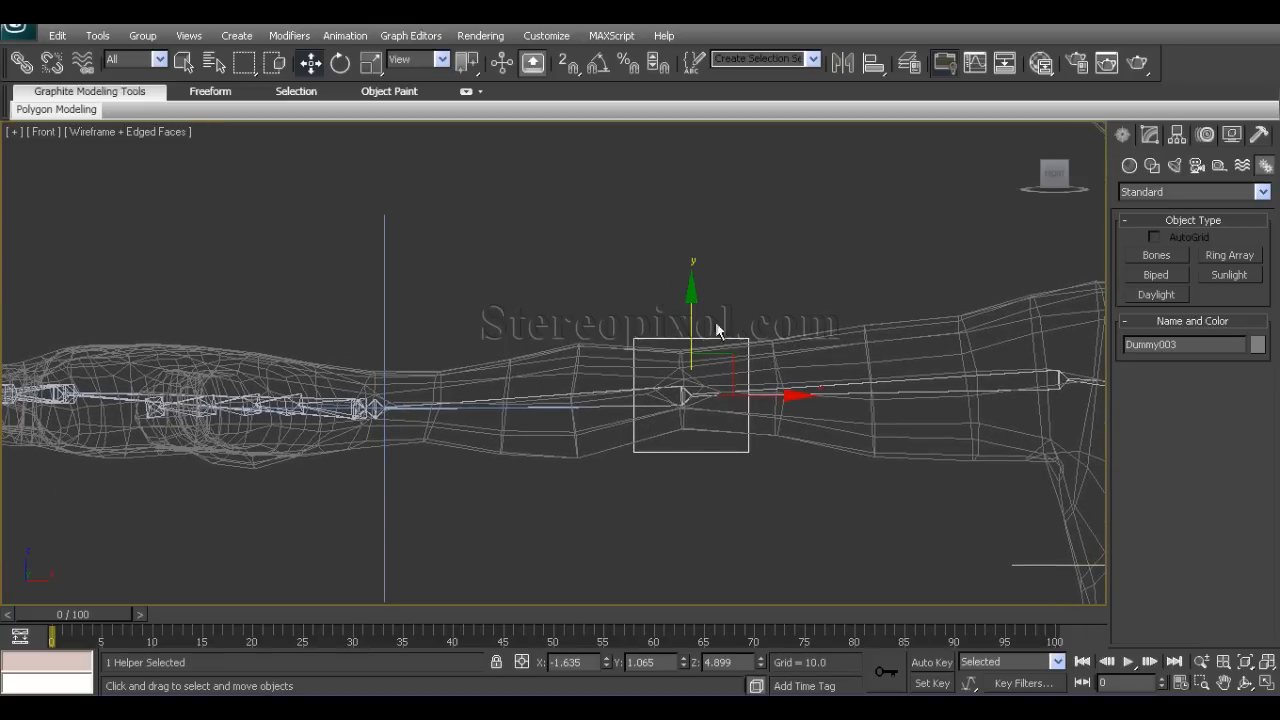
drag(687, 317, 714, 256)
right_click(714, 256)
Test the right wrist IK chain by moving it along X in the maximized Perspective view, and undo the move.
middle_drag(566, 331, 674, 354)
key(alt+w)
right_click(674, 235)
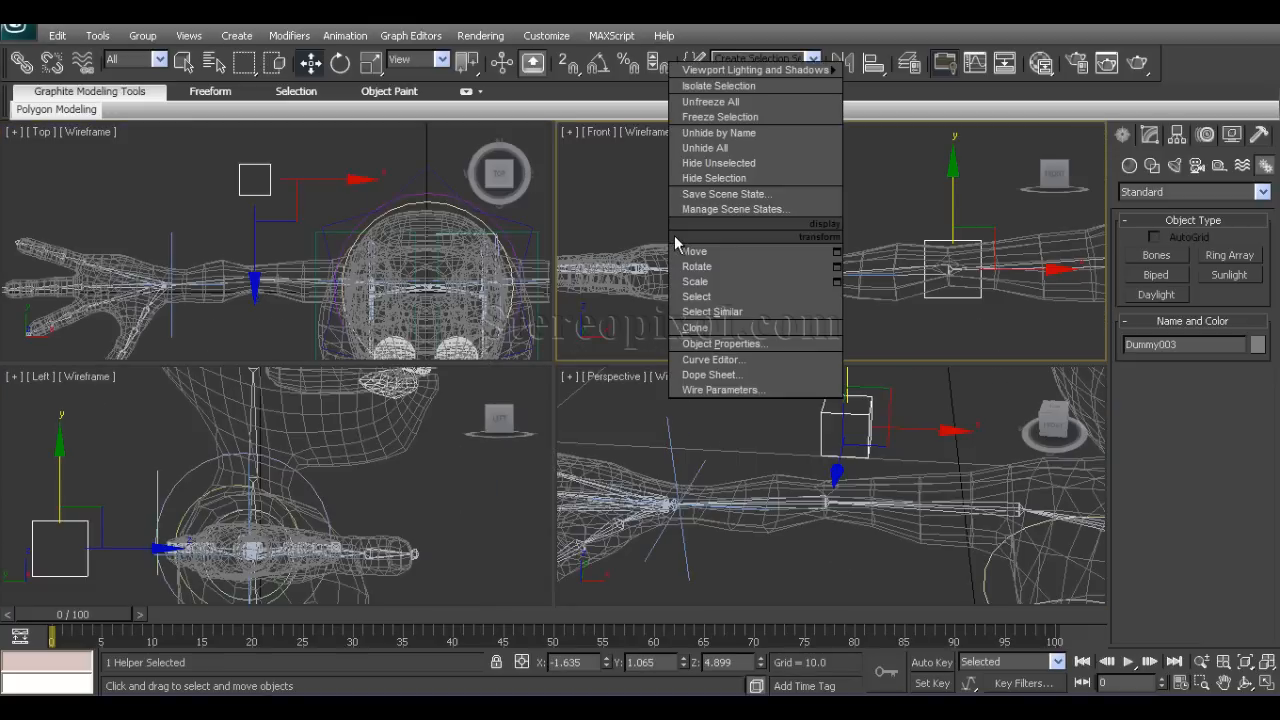
click(696, 232)
right_click(721, 448)
key(alt+w)
alt+middle_drag(721, 457, 577, 437)
click(384, 316)
drag(384, 316, 447, 336)
drag(457, 423, 519, 423)
key(ctrl+z)
Draw a small circle spline on the ground grid beside the character's right foot, at about X -2.41, Y 0.01.
alt+middle_drag(514, 442, 606, 450)
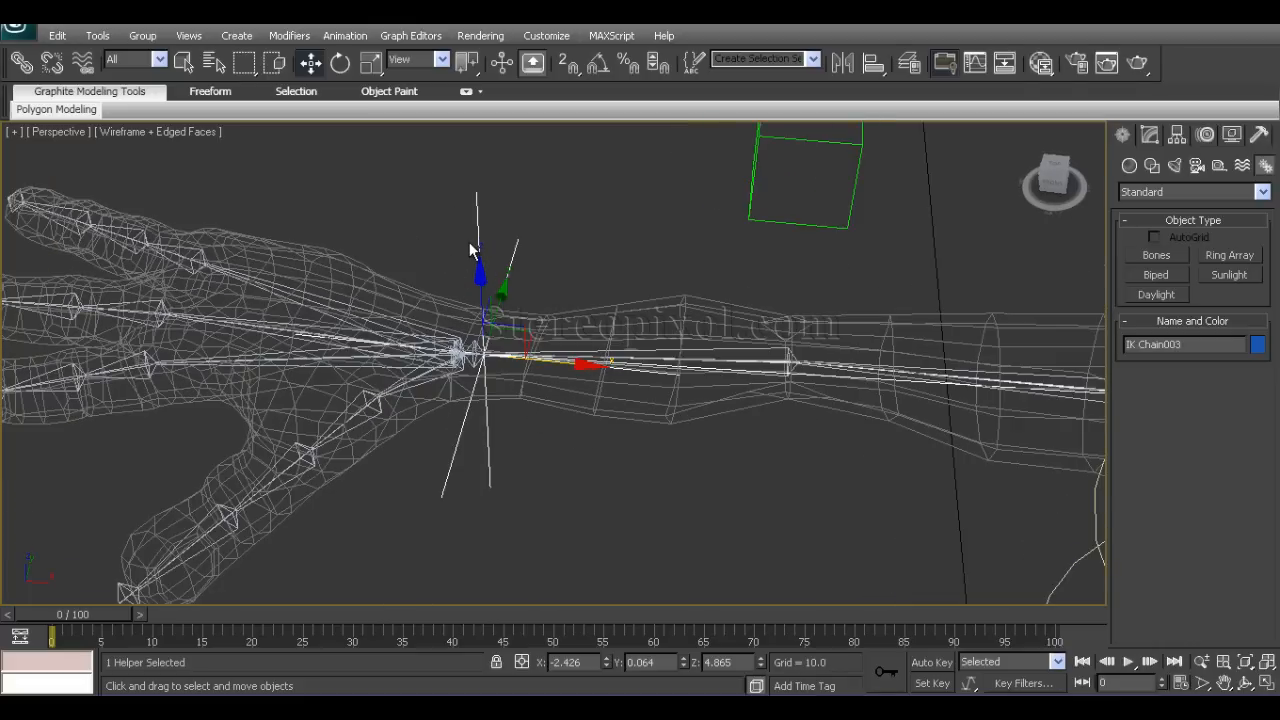
alt+middle_drag(560, 368, 644, 411)
scroll(677, 483, down, 4)
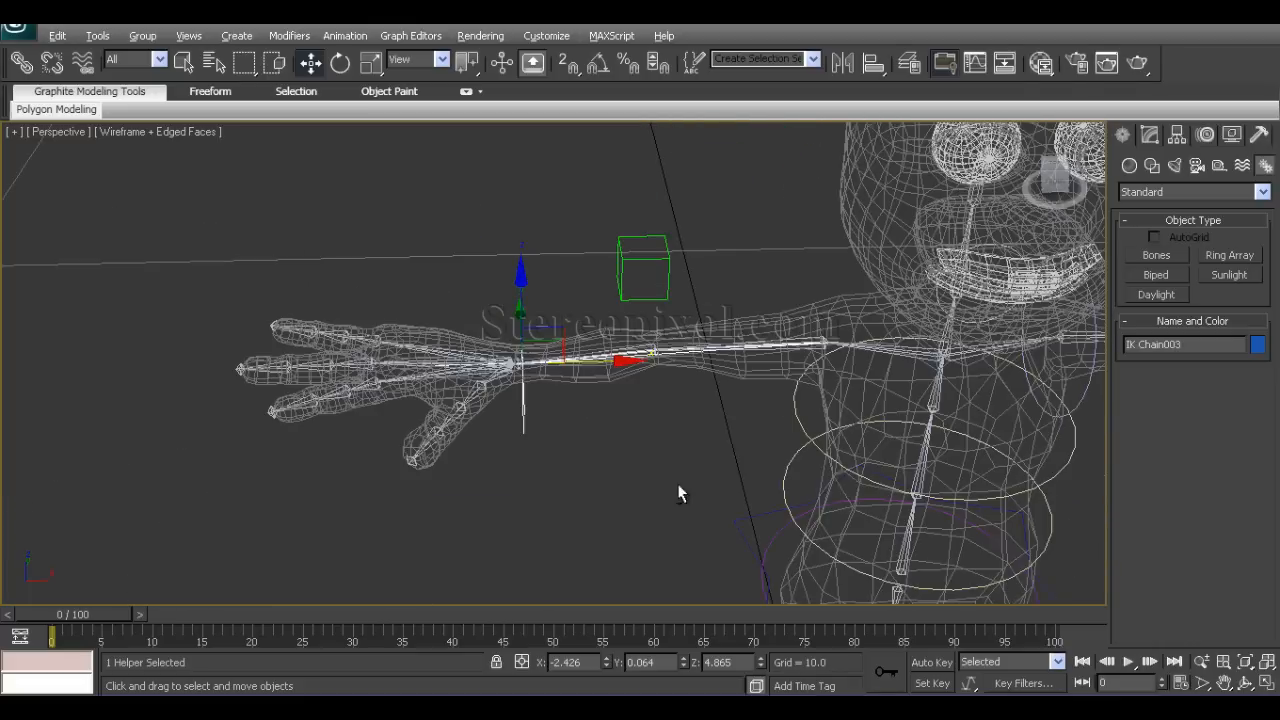
middle_drag(677, 483, 659, 388)
click(1152, 165)
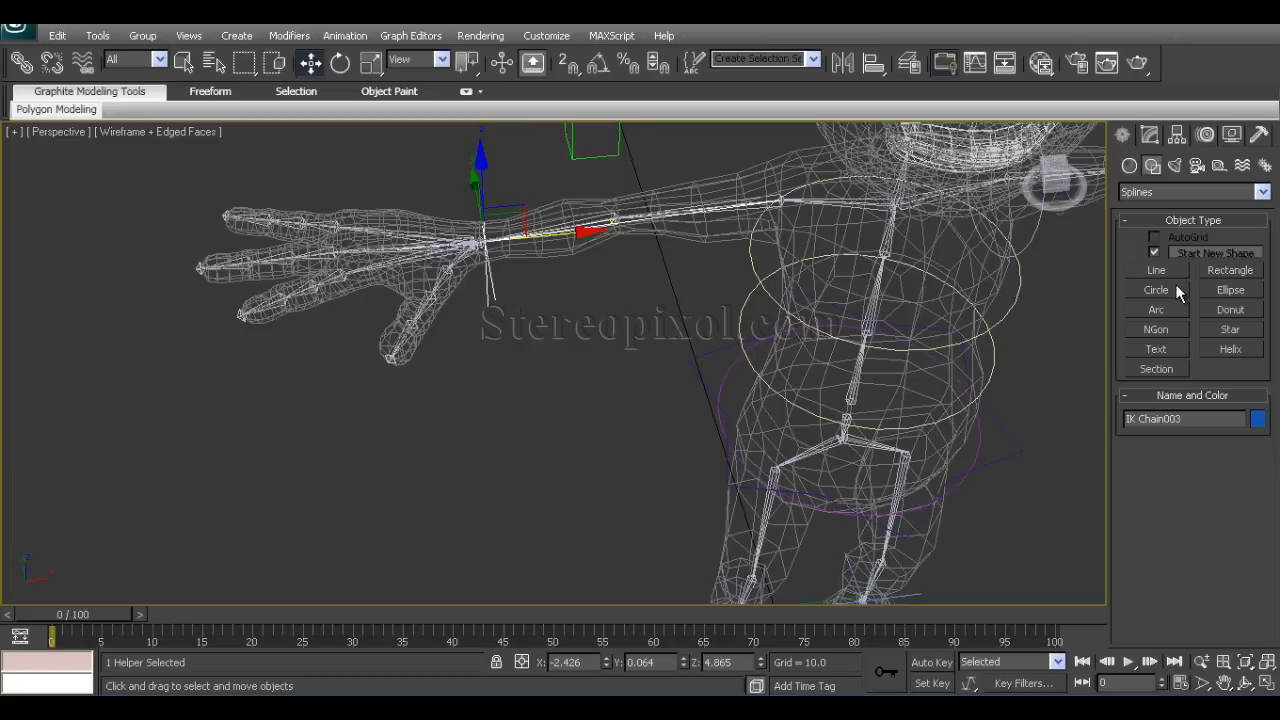
click(1163, 292)
middle_drag(543, 475, 523, 336)
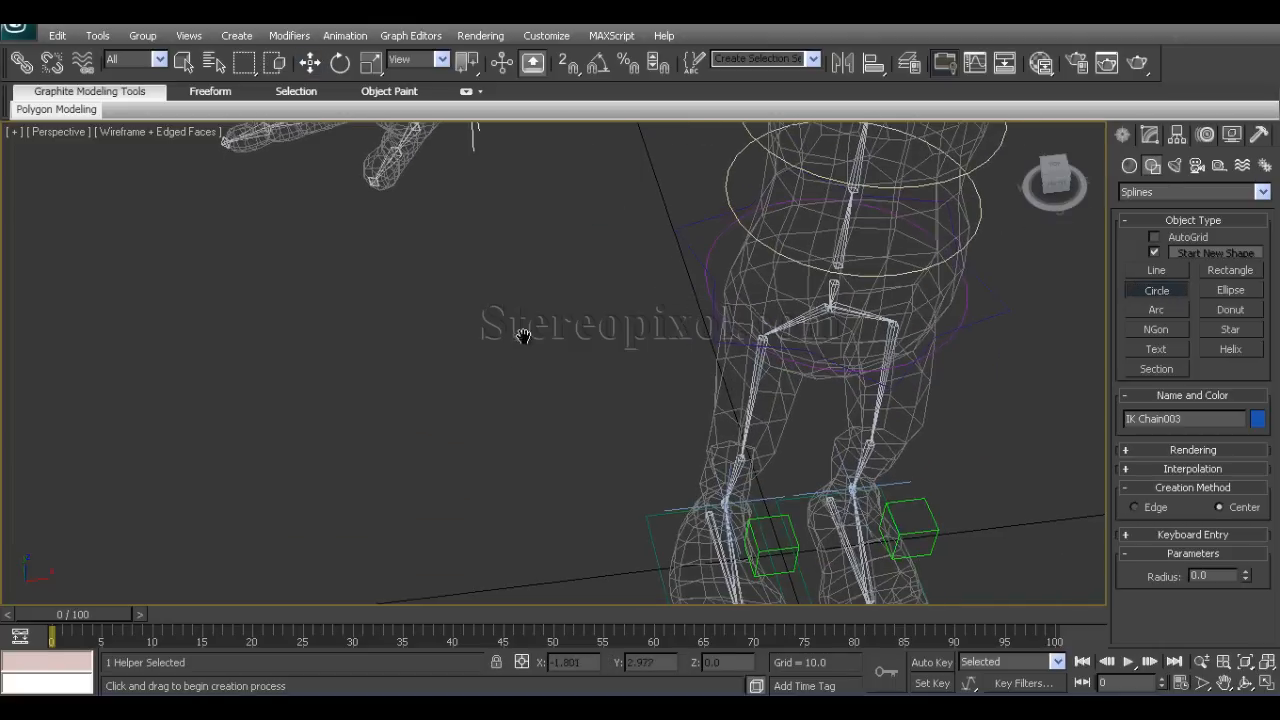
scroll(530, 410, down, 4)
drag(523, 483, 531, 500)
key(w)
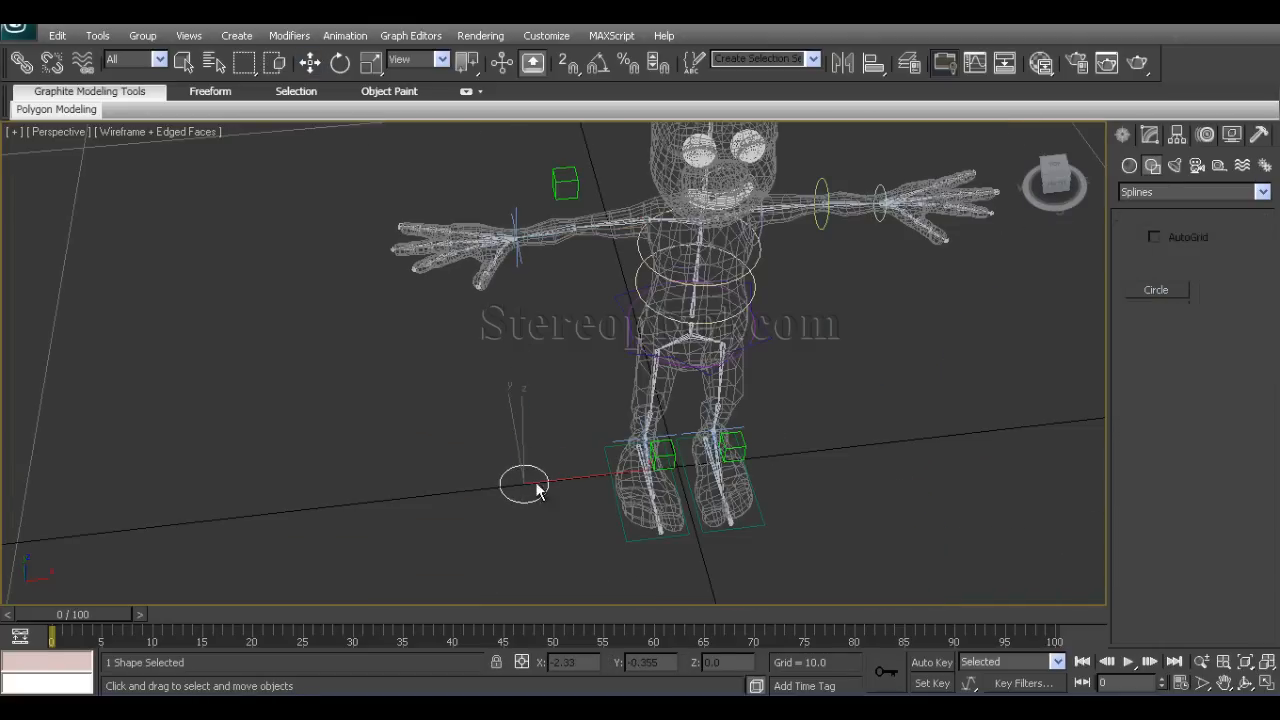
middle_drag(537, 489, 541, 528)
scroll(545, 460, up, 5)
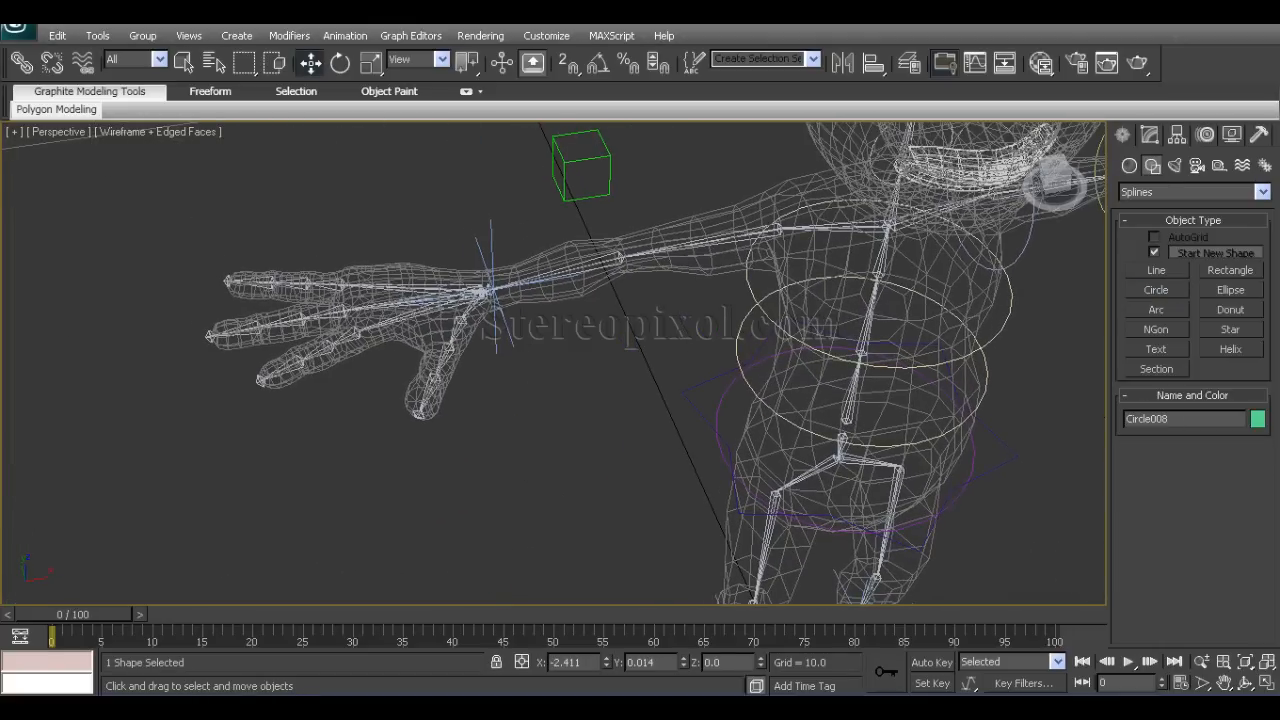
Align the new circle's pivot point with the right wrist bone's pivot point in X, Y and Z position.
click(872, 64)
scroll(500, 322, up, 8)
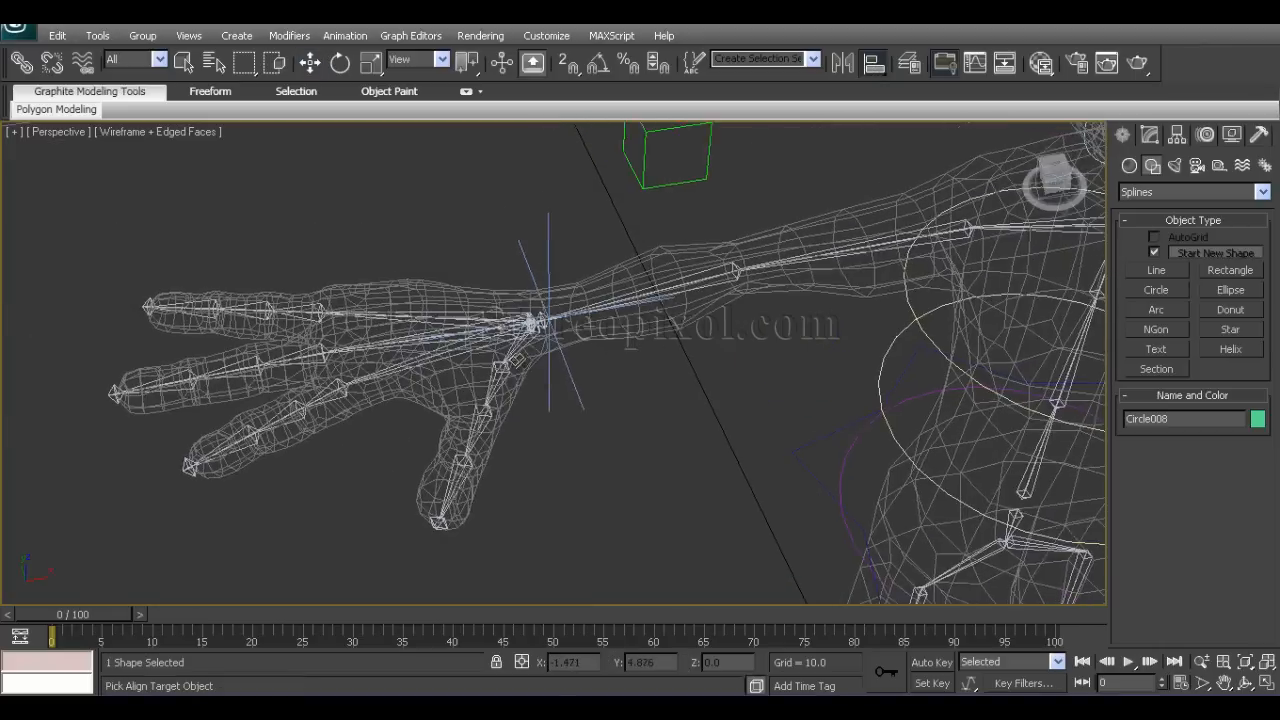
middle_drag(575, 373, 578, 412)
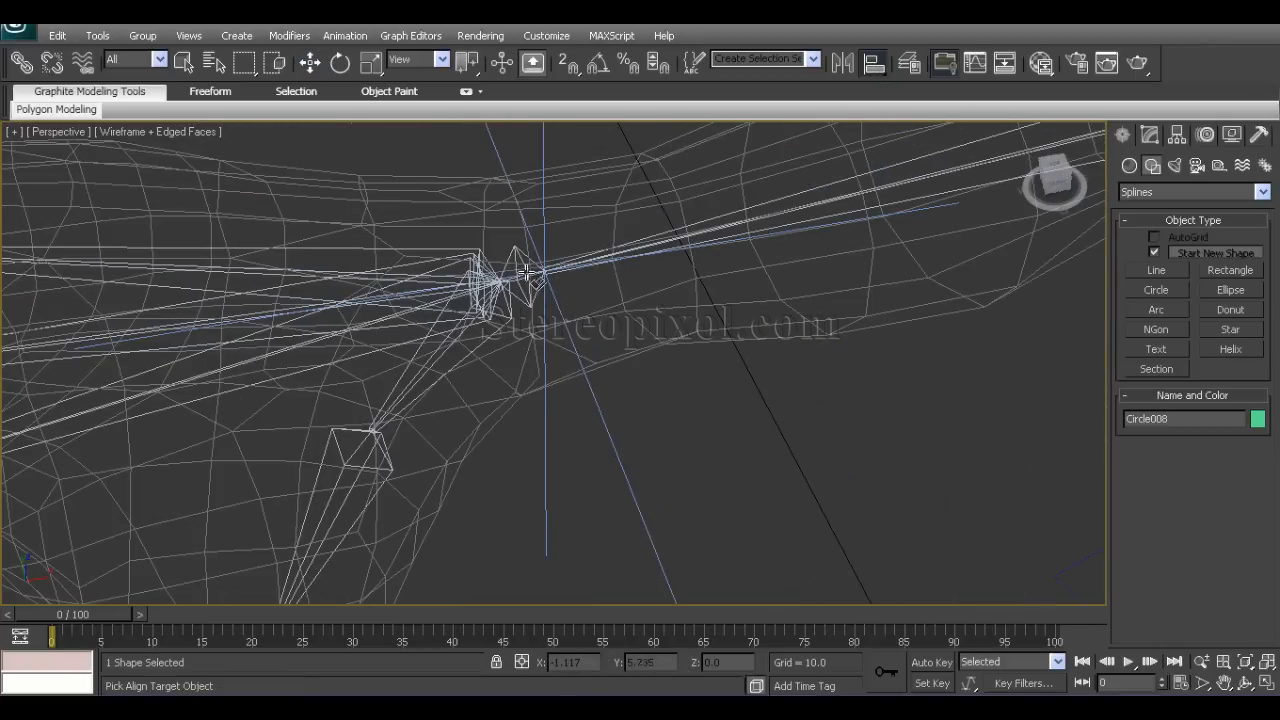
click(518, 254)
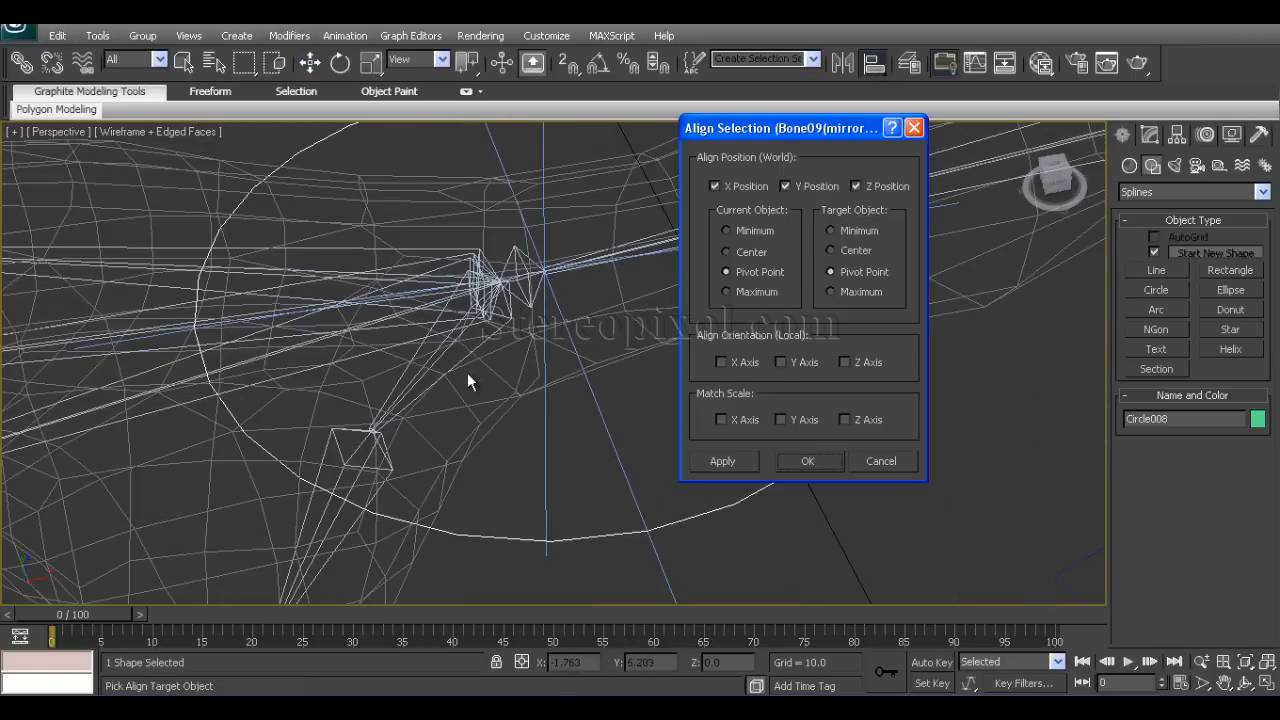
click(806, 461)
scroll(684, 484, down, 2)
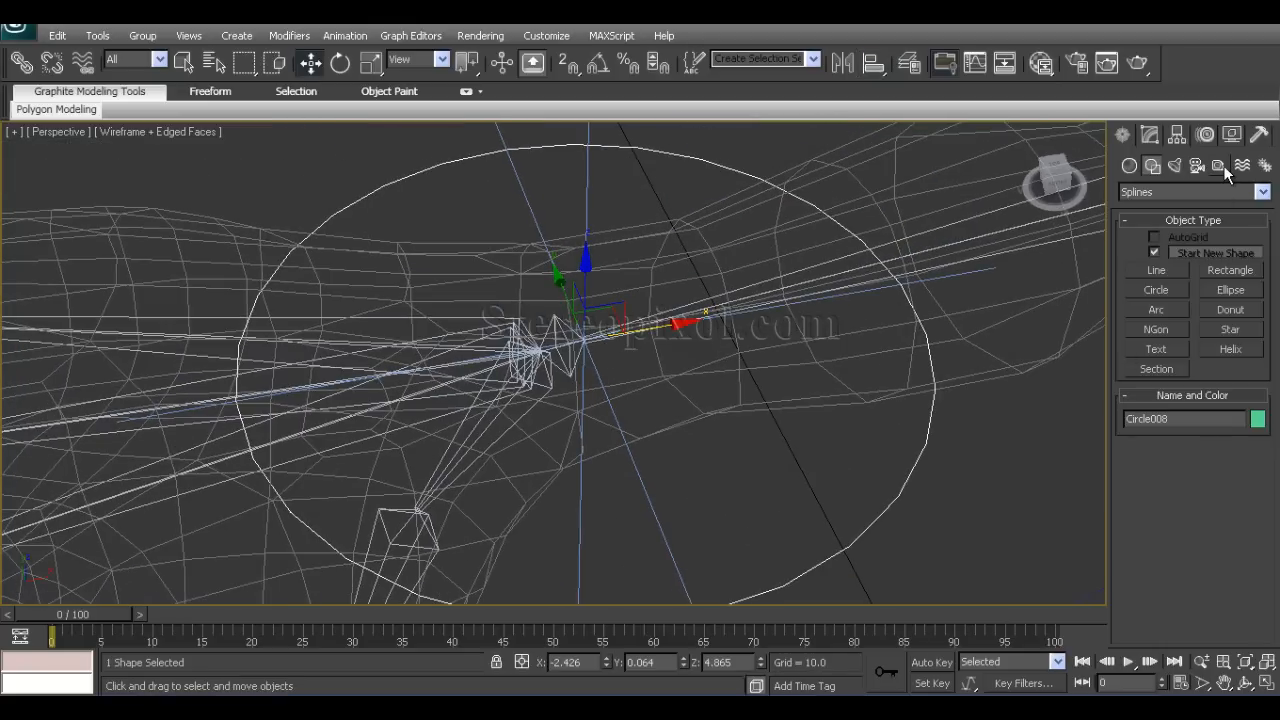
Compare the pivot axis orientation of the circle with that of the right wrist bone using Affect Pivot Only.
click(1177, 135)
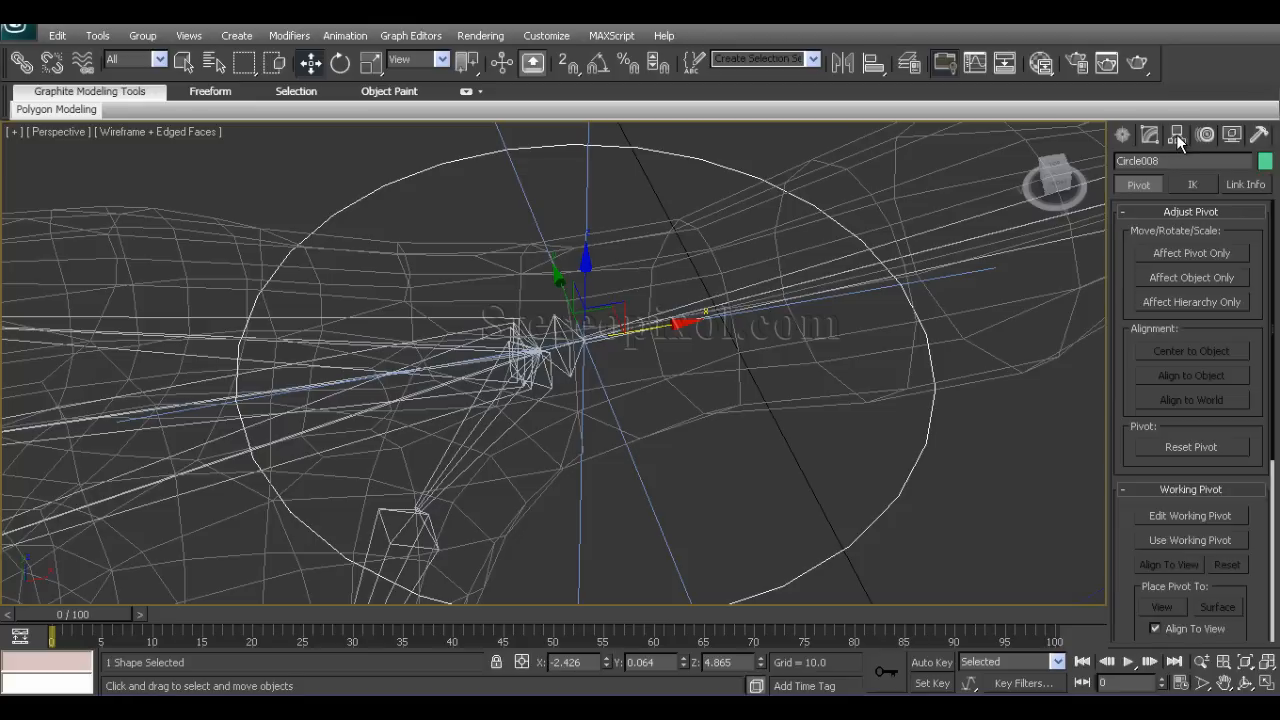
click(1169, 253)
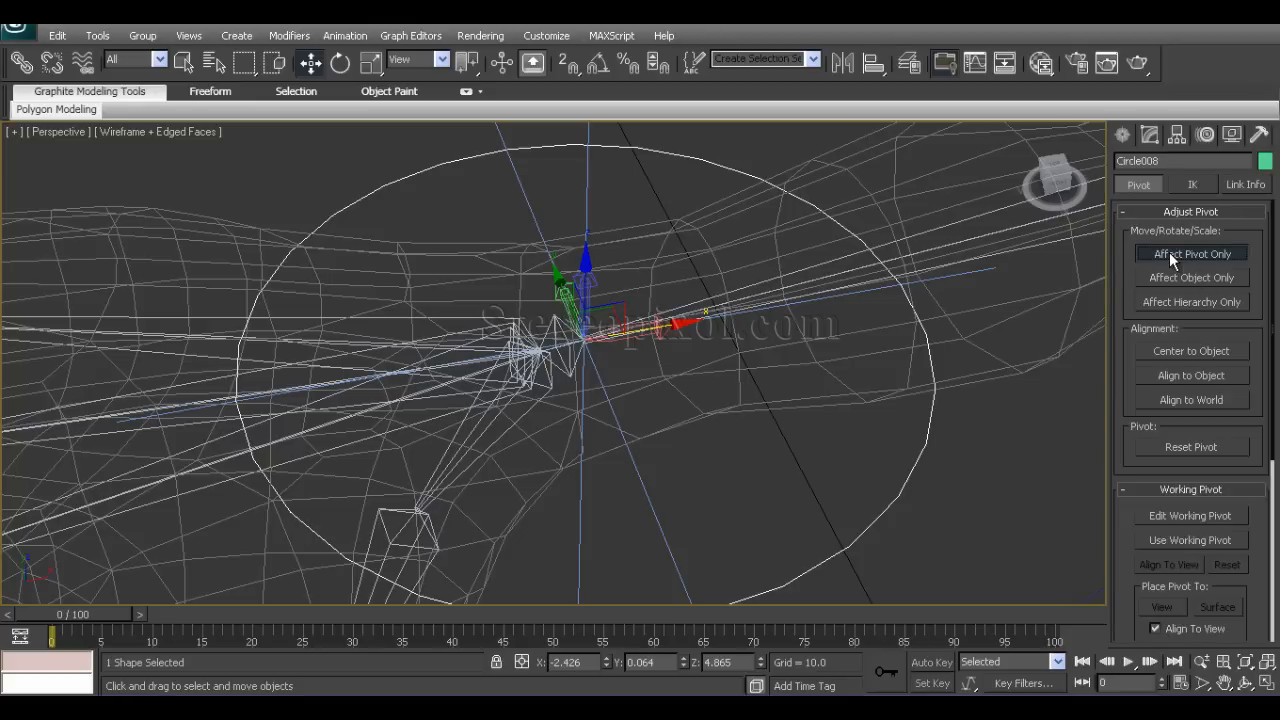
alt+middle_drag(600, 400, 632, 360)
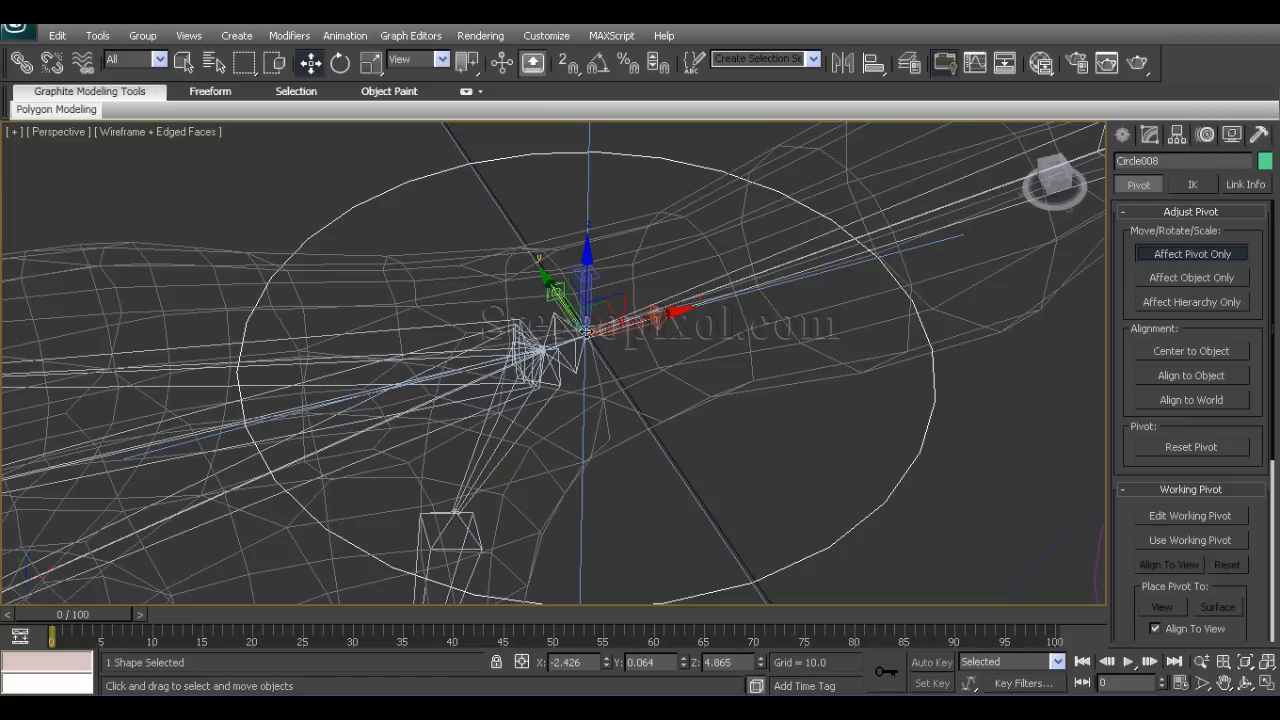
click(574, 352)
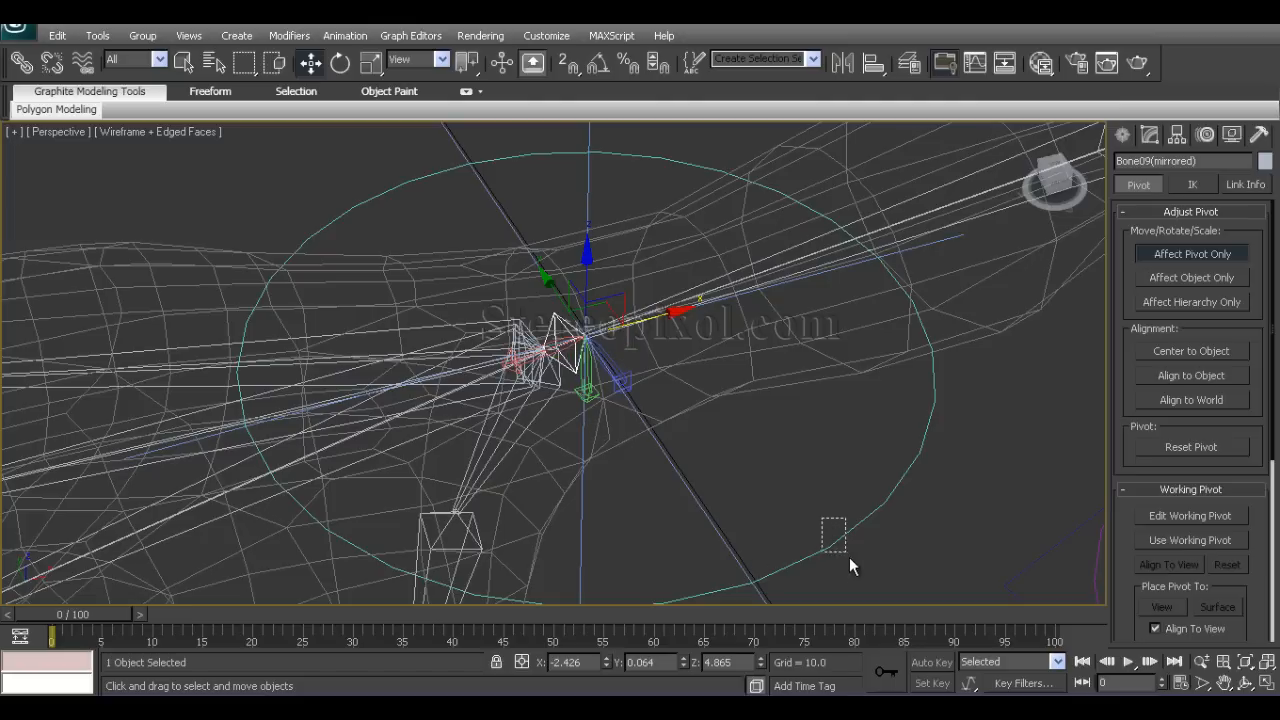
drag(852, 562, 850, 560)
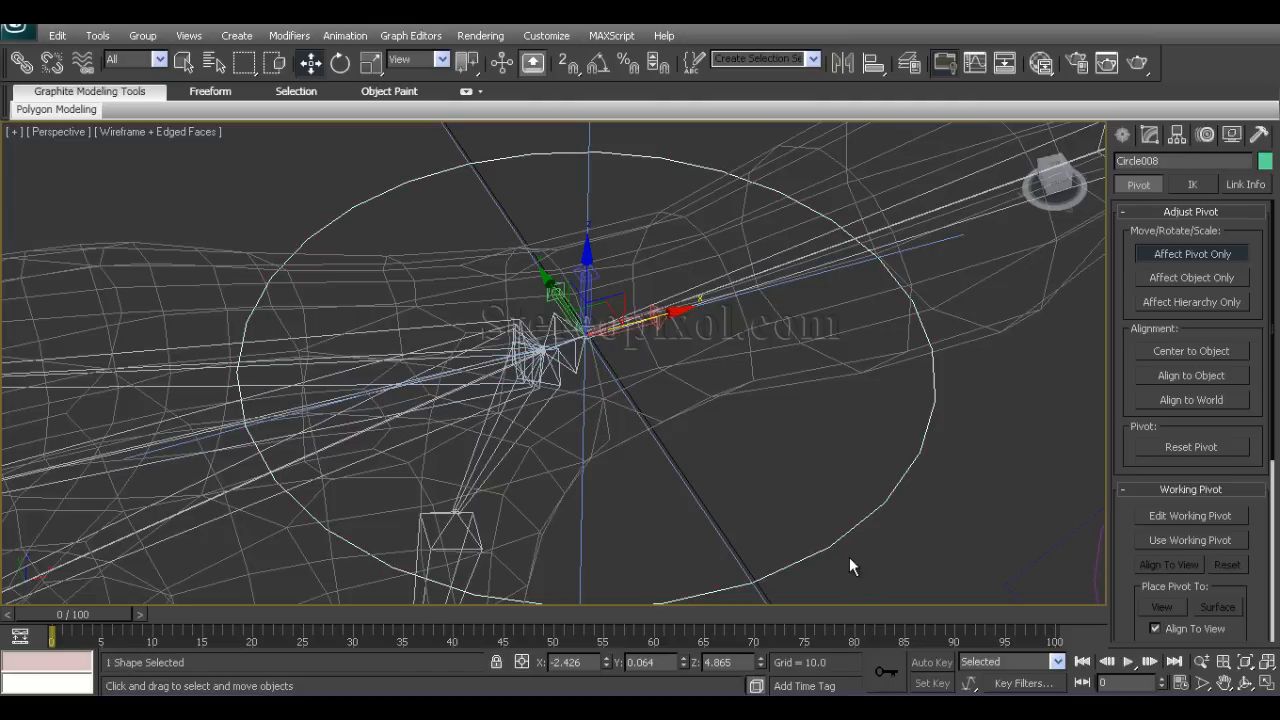
click(1178, 254)
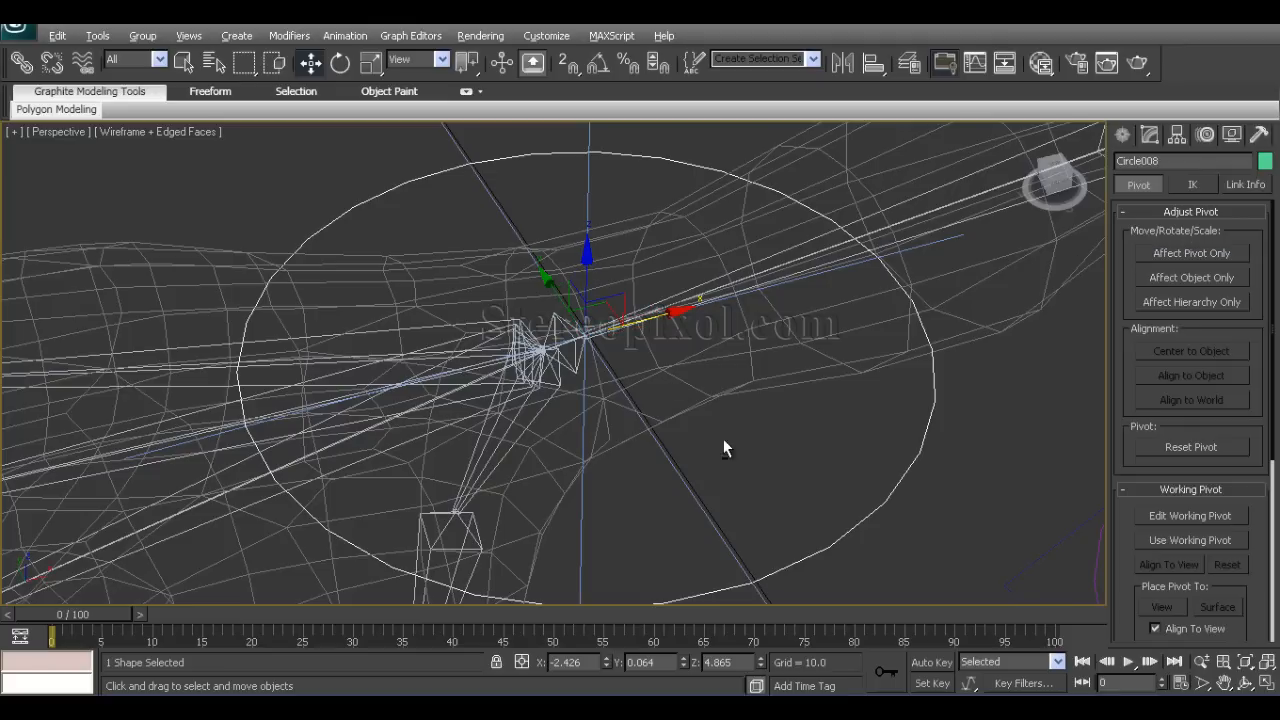
Rotate the circle 90 degrees about its local Y axis so it stands upright around the right wrist.
alt+middle_drag(722, 440, 689, 452)
key(e)
alt+middle_drag(624, 366, 594, 336)
drag(634, 300, 652, 322)
right_click(652, 322)
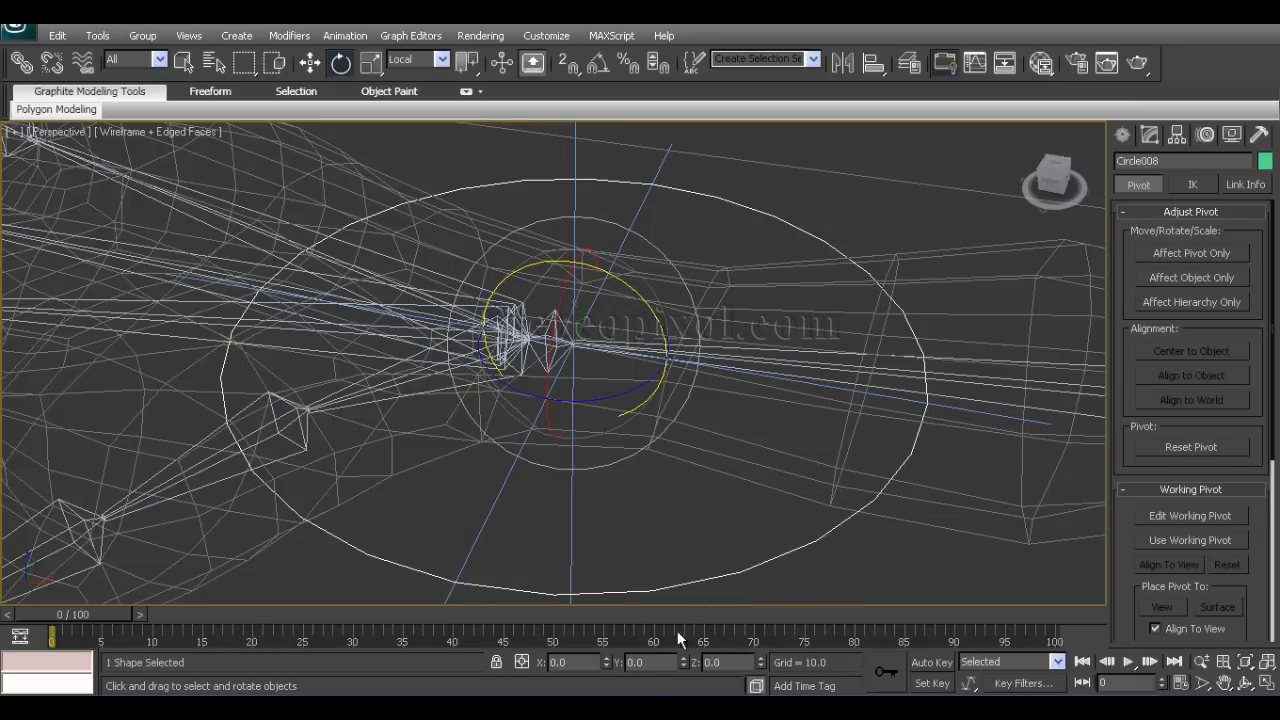
drag(656, 664, 586, 660)
text(9)
key(Return)
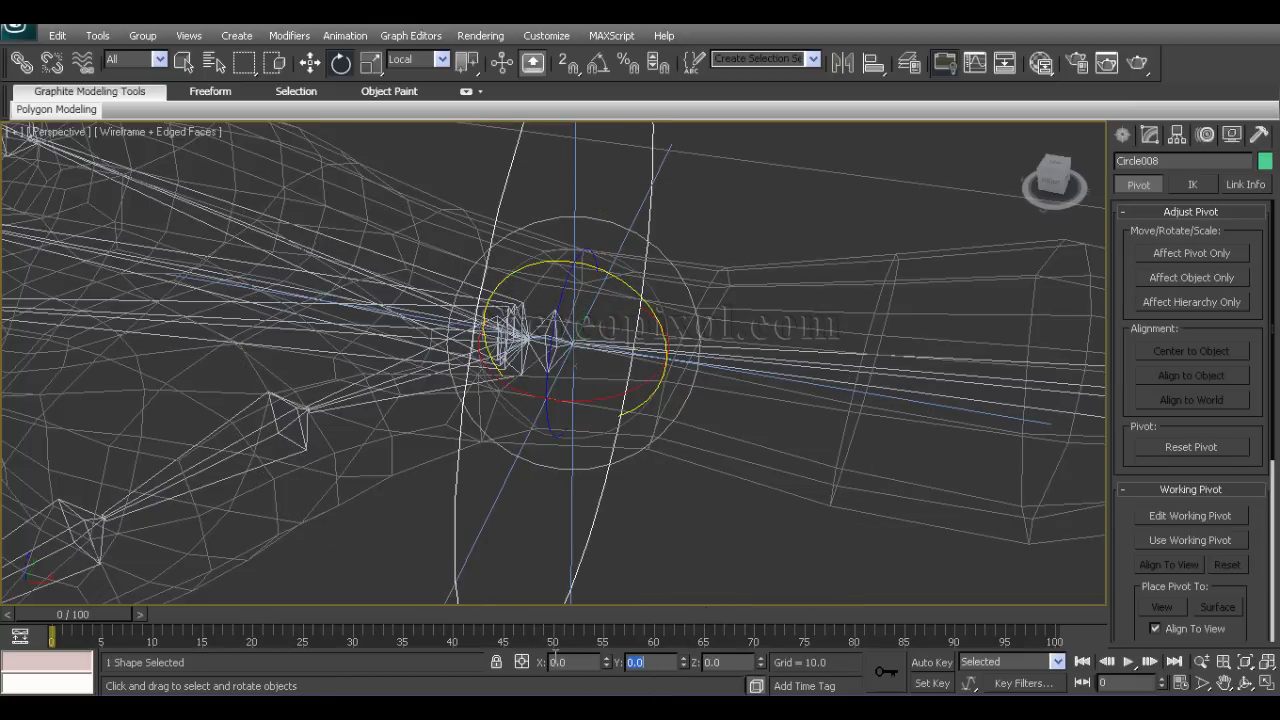
alt+middle_drag(619, 350, 675, 375)
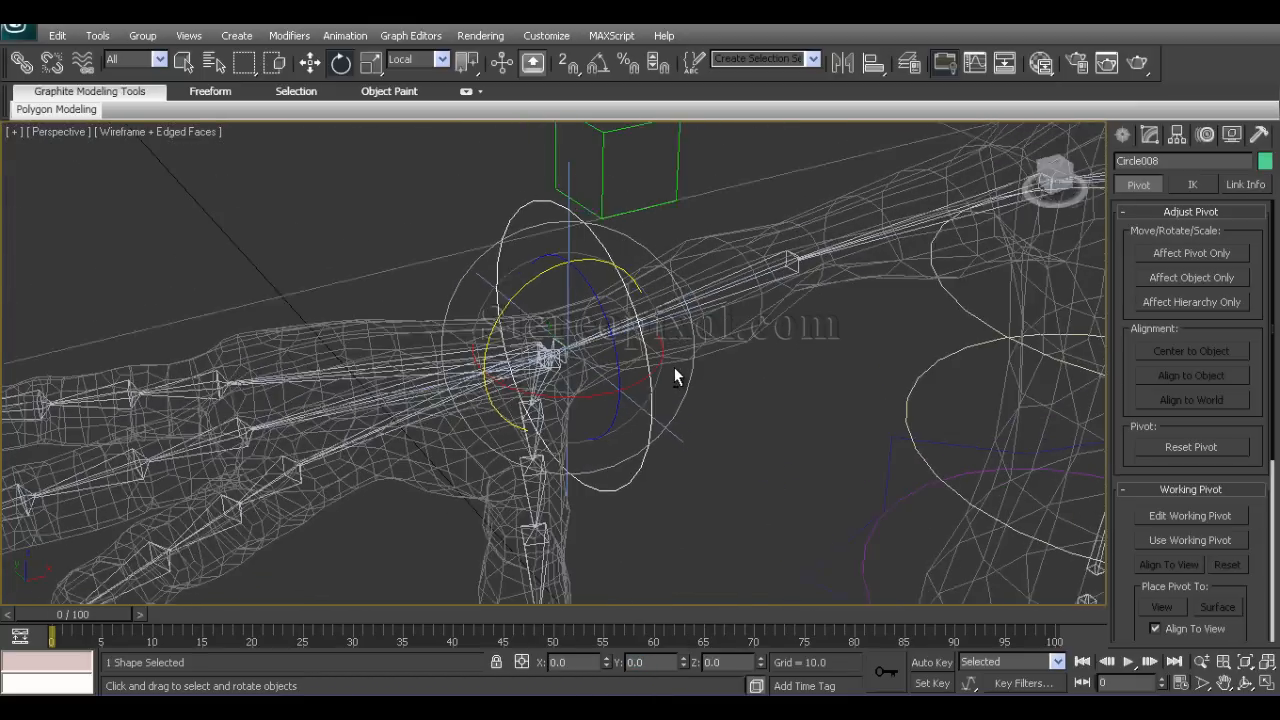
Scale the wrist circle down uniformly so it fits more closely around the right wrist.
key(r)
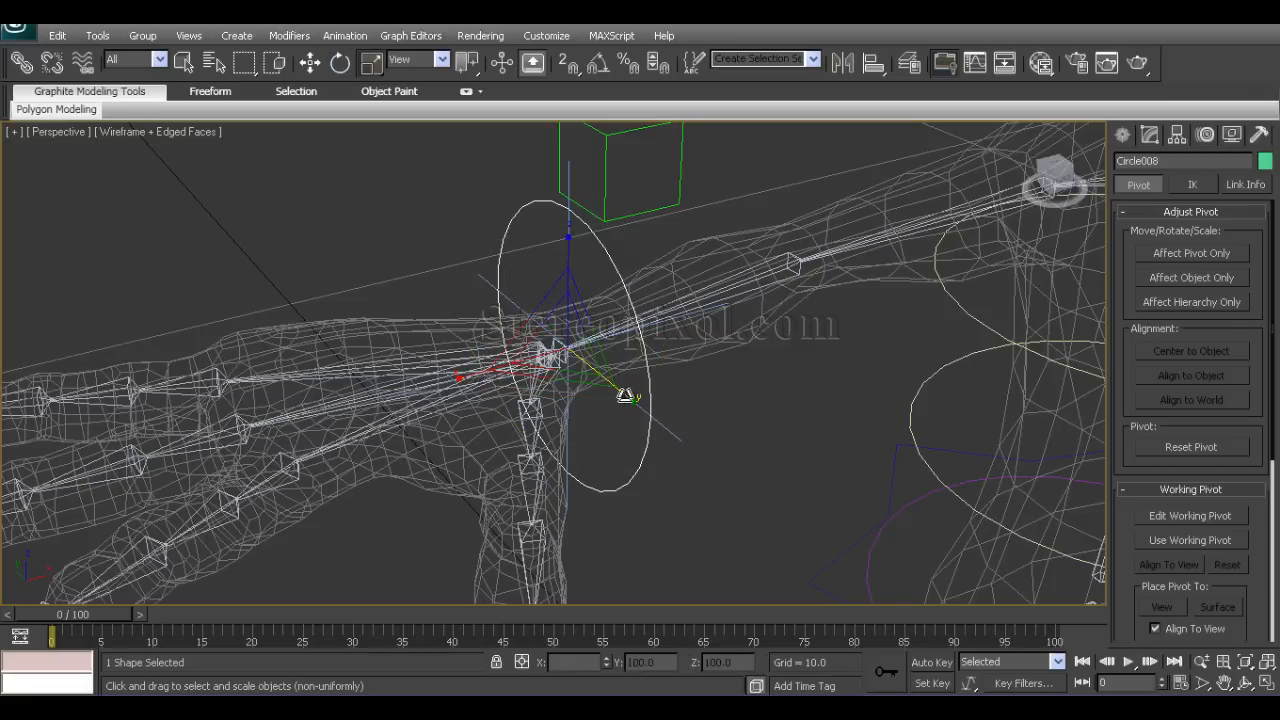
key(w)
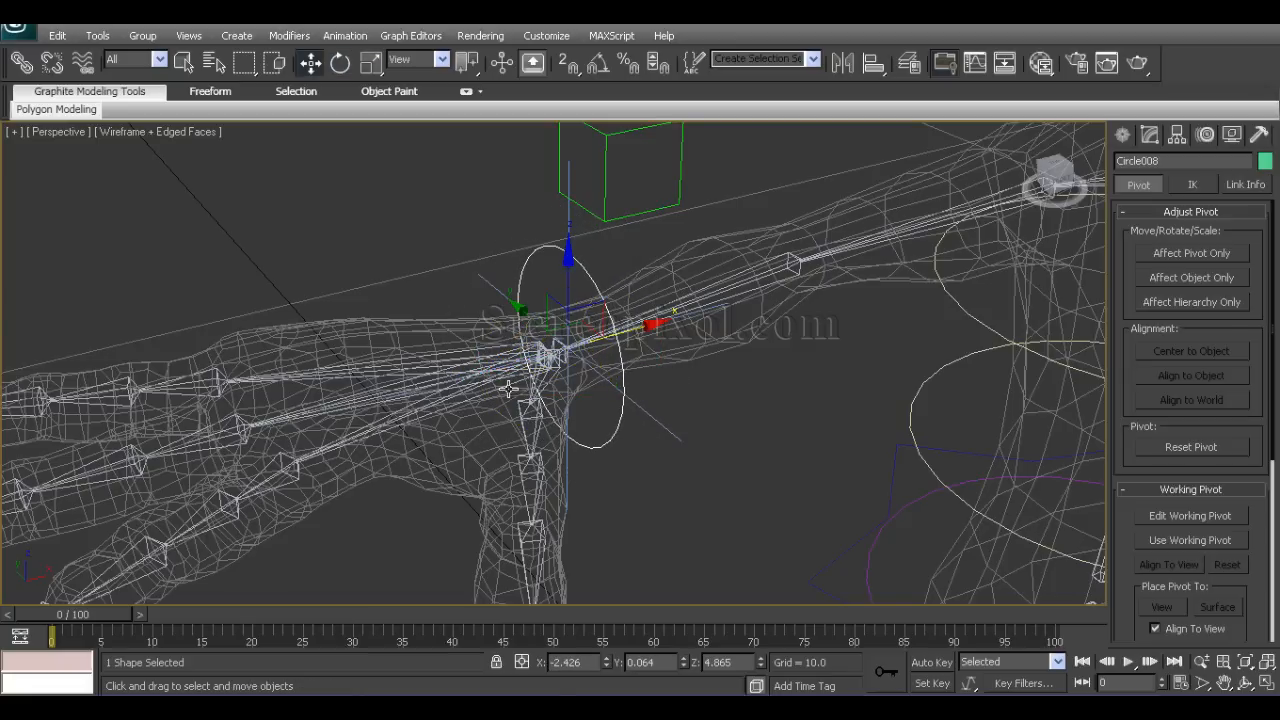
alt+middle_drag(624, 406, 636, 460)
scroll(608, 447, up, 4)
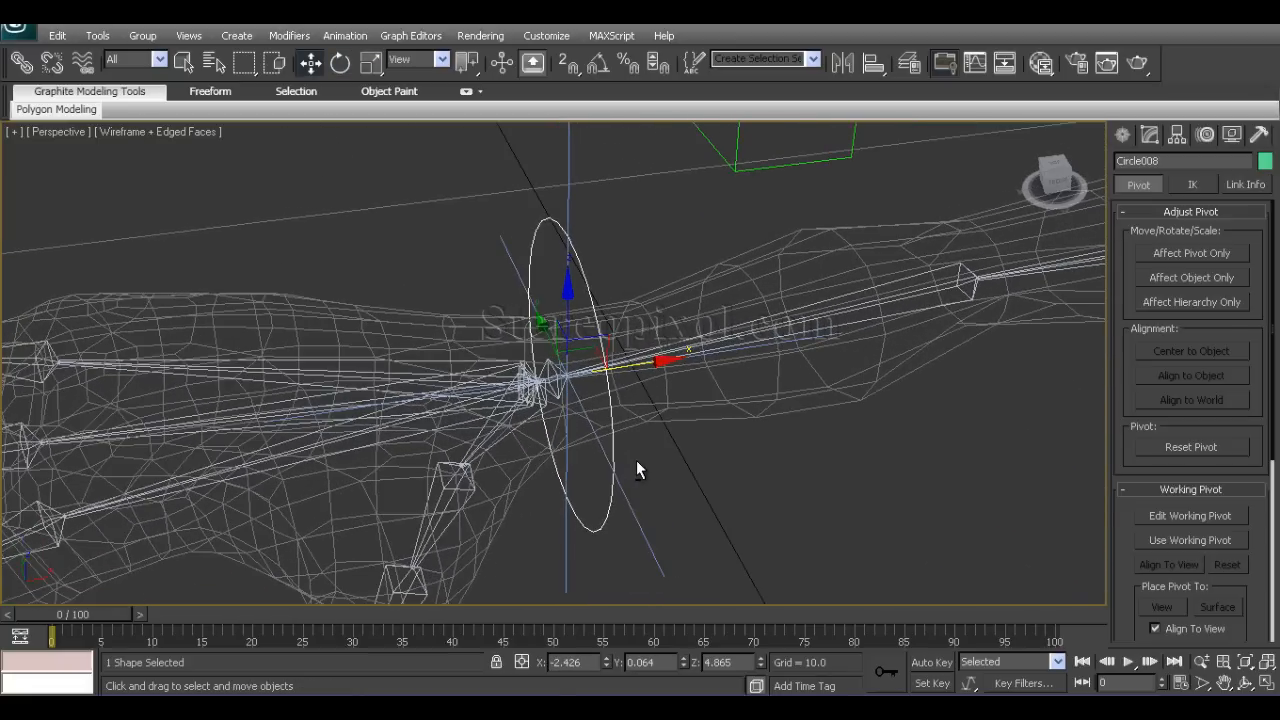
Rotate only the circle's pivot 90 degrees about its local Y axis so its X axis matches the wrist bone's.
click(1163, 258)
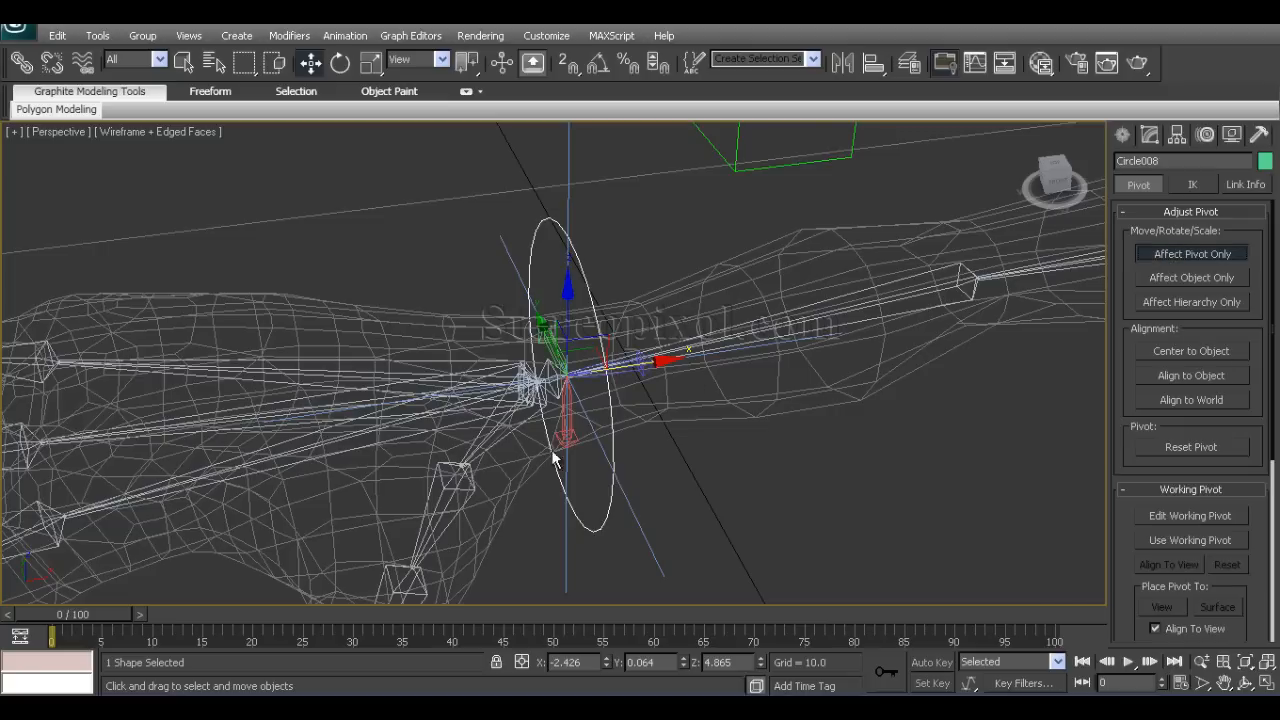
alt+middle_drag(555, 458, 590, 433)
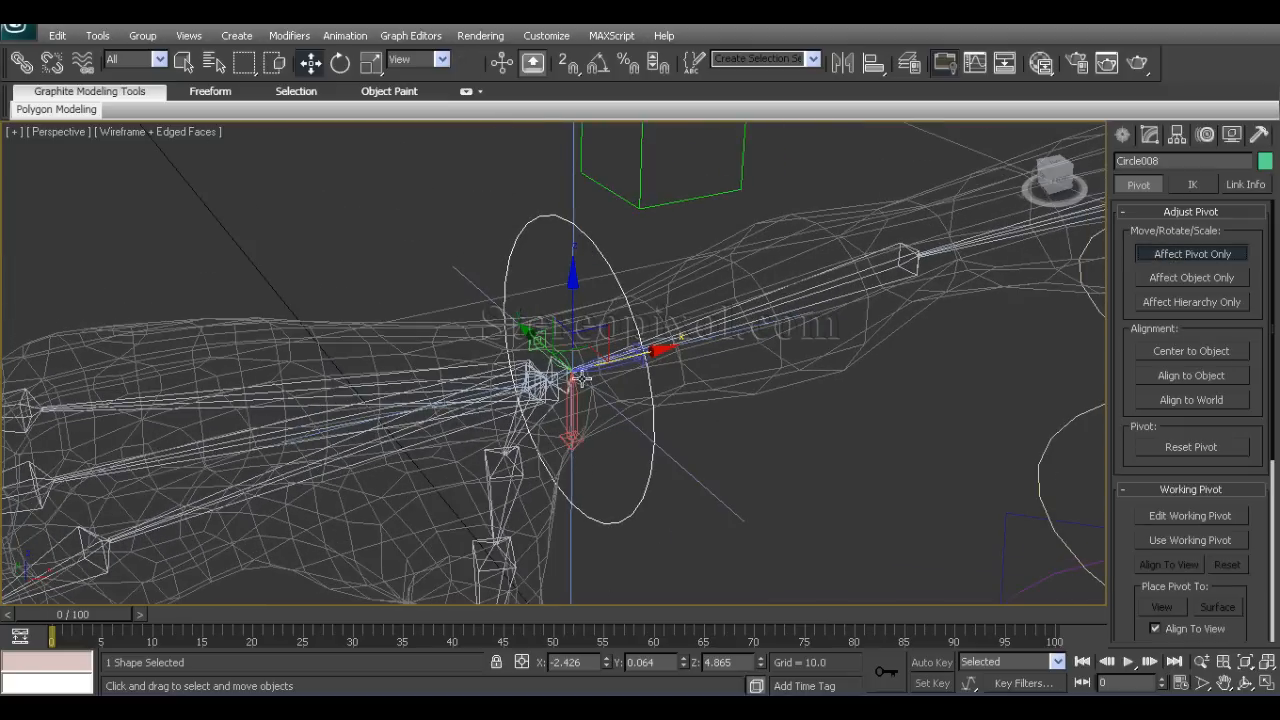
alt+middle_drag(619, 391, 561, 426)
click(550, 388)
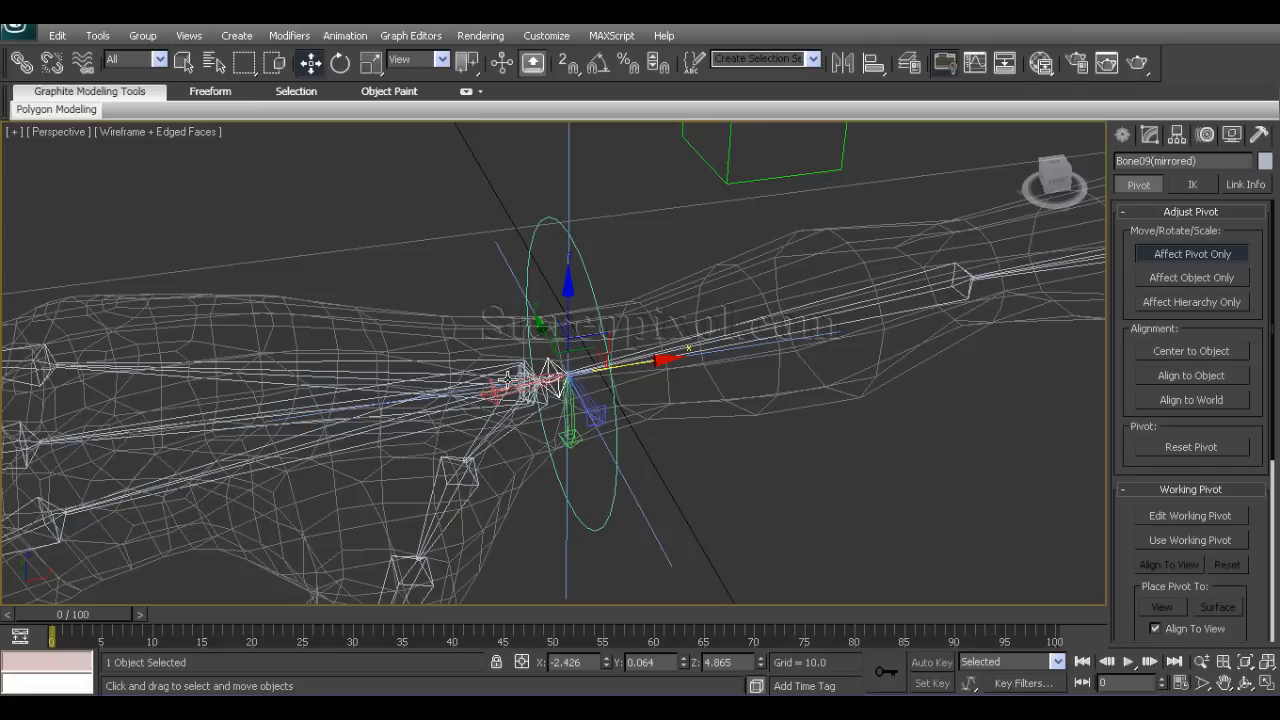
click(614, 446)
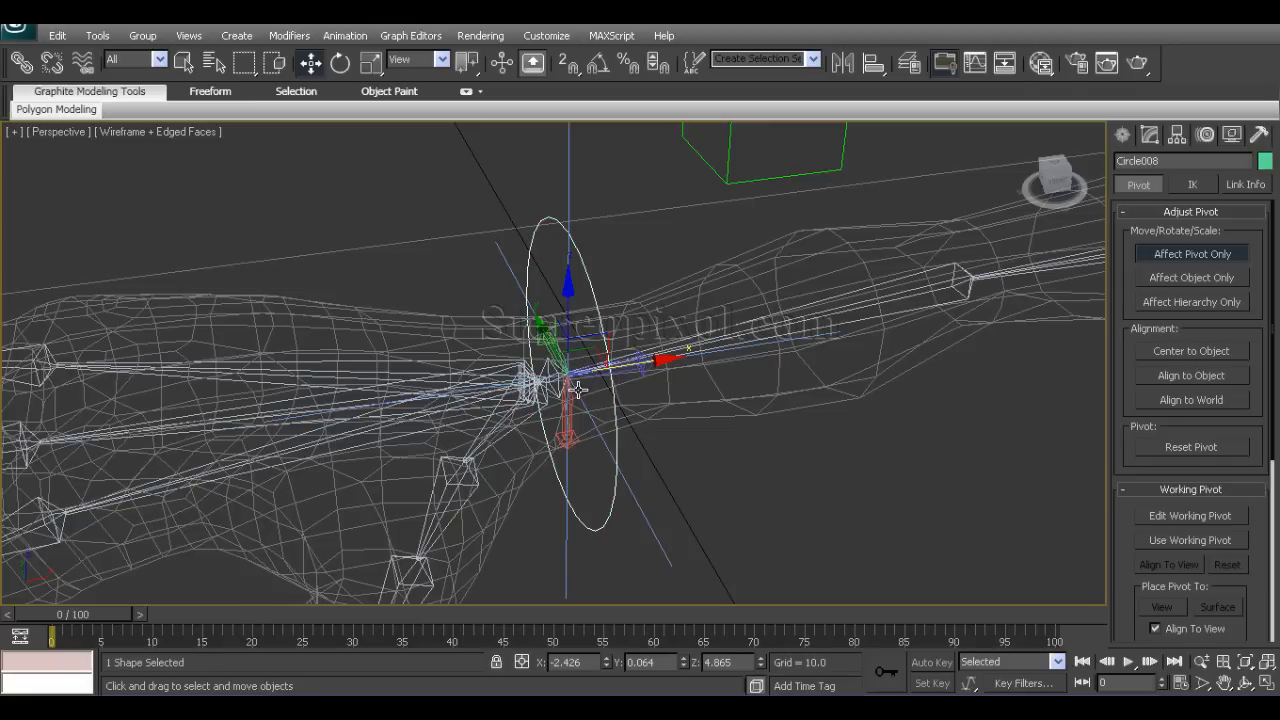
key(e)
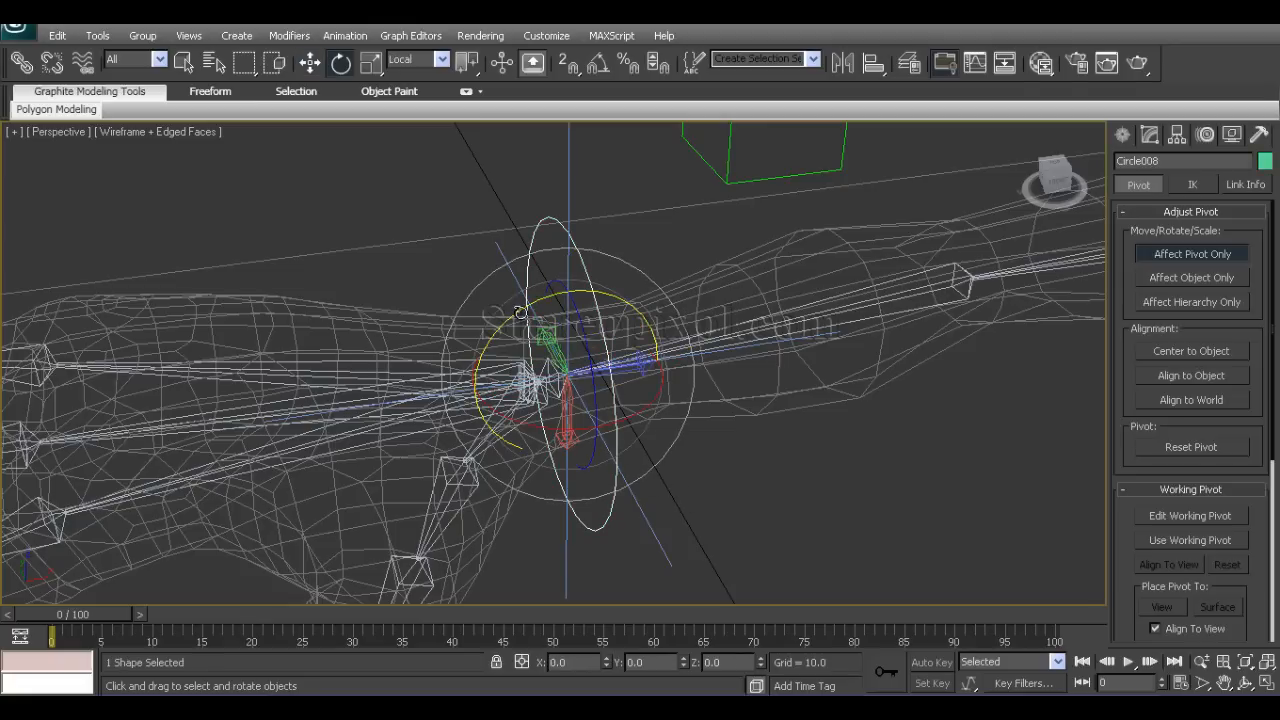
drag(519, 313, 689, 274)
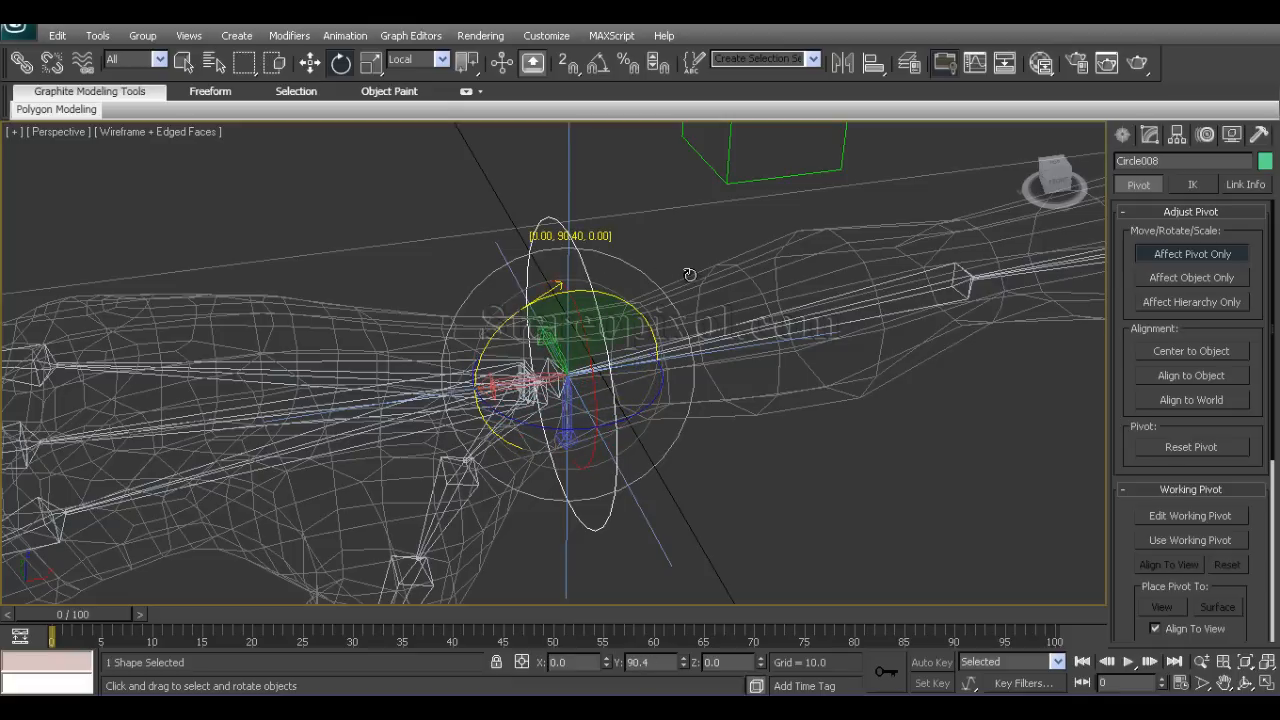
drag(689, 274, 634, 277)
key(ctrl+z)
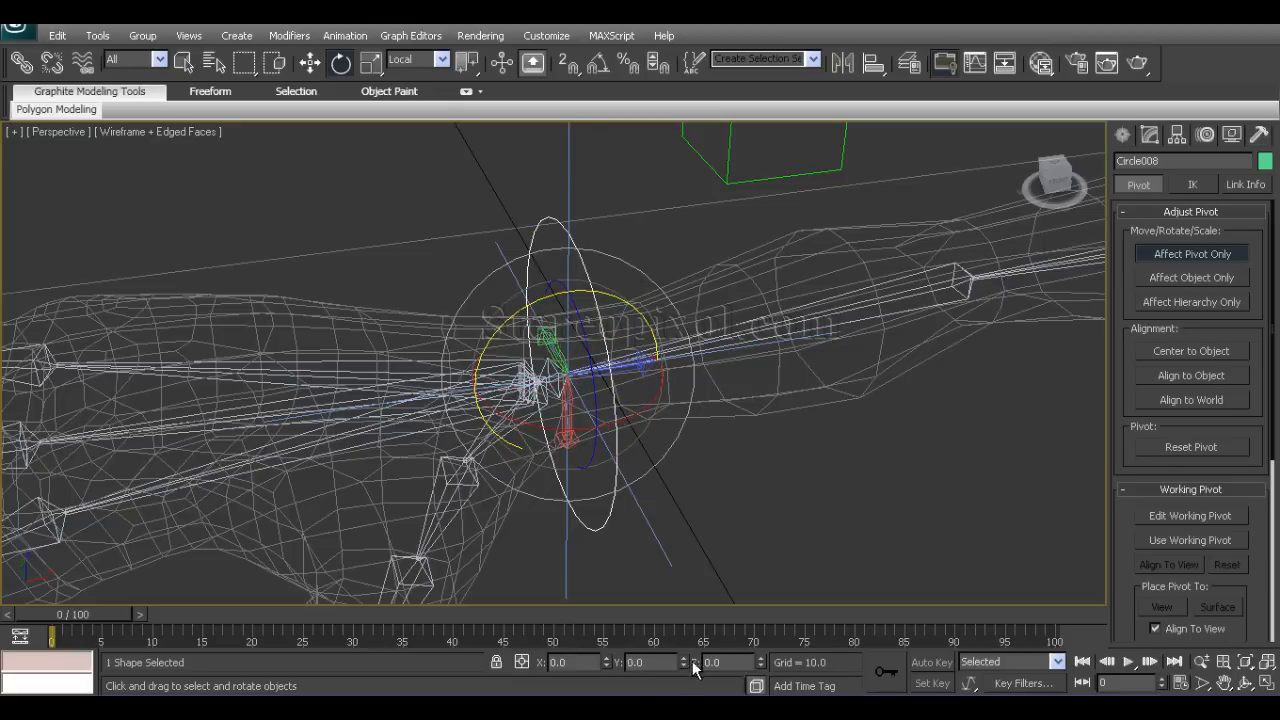
click(648, 663)
key(Return)
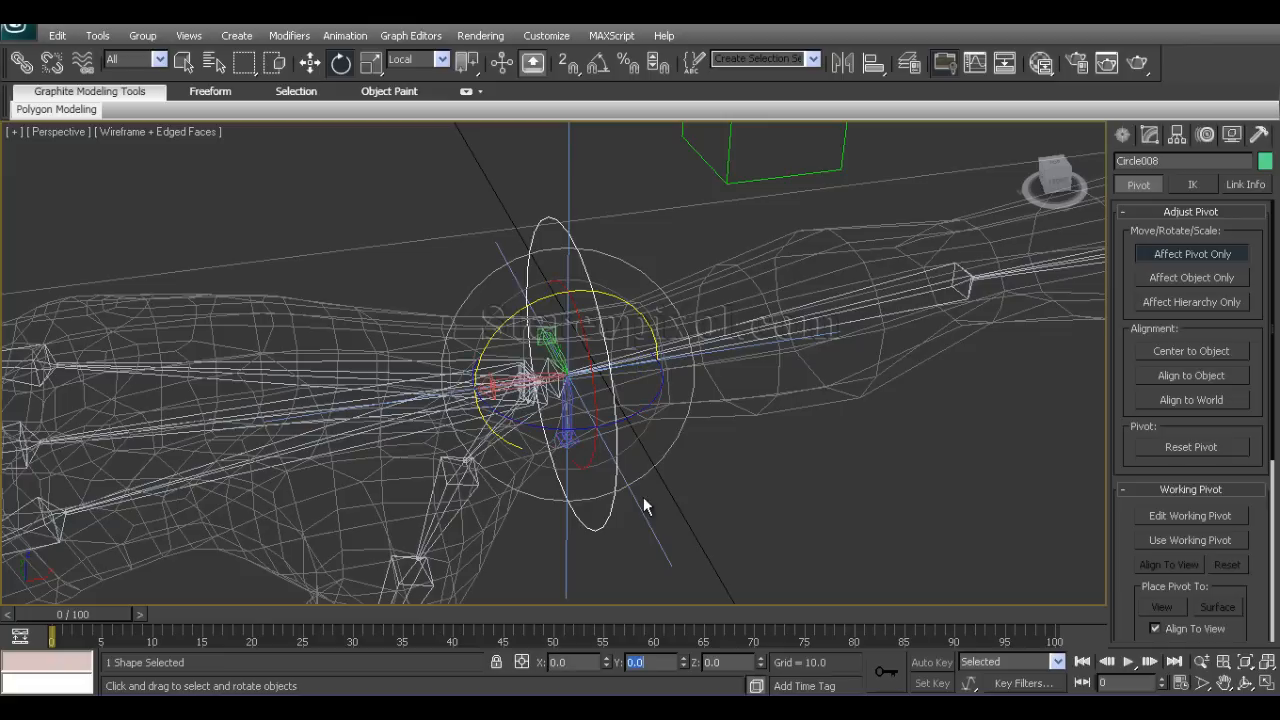
Rotate only the circle's pivot 90 degrees about its local X axis to match the wrist bone's axes, and end pivot editing.
alt+middle_drag(643, 500, 660, 512)
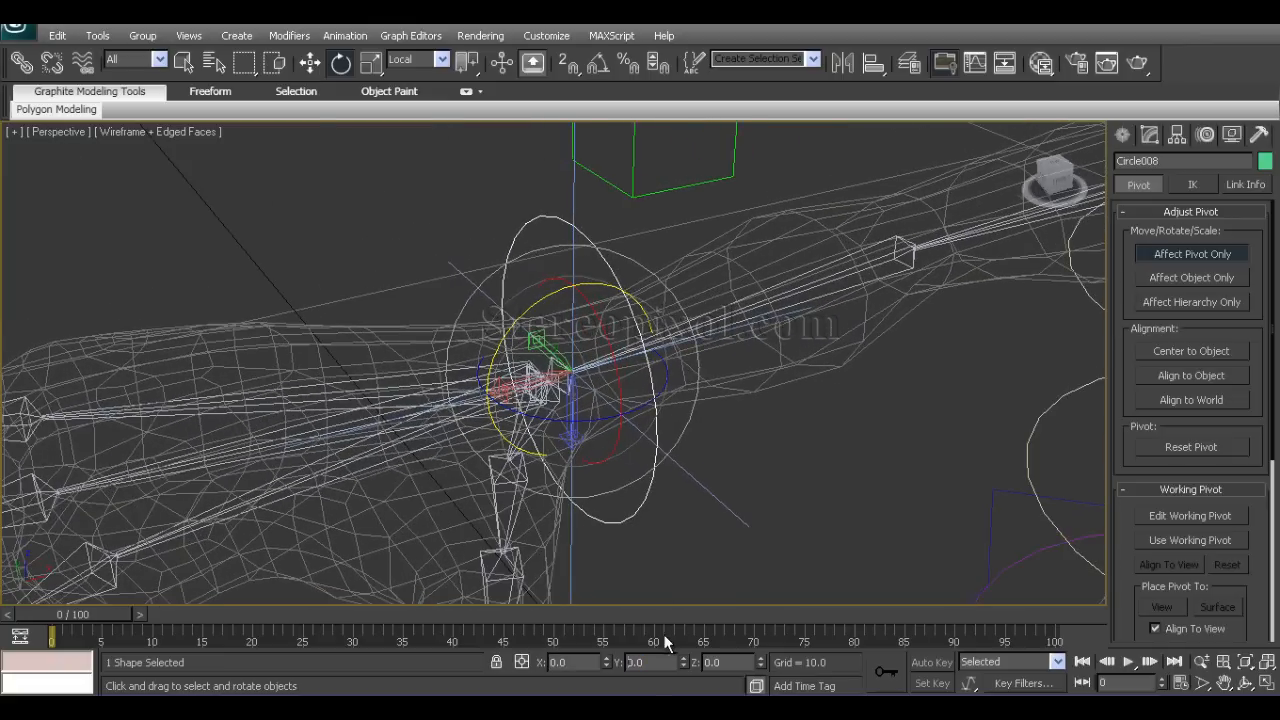
drag(592, 411, 601, 461)
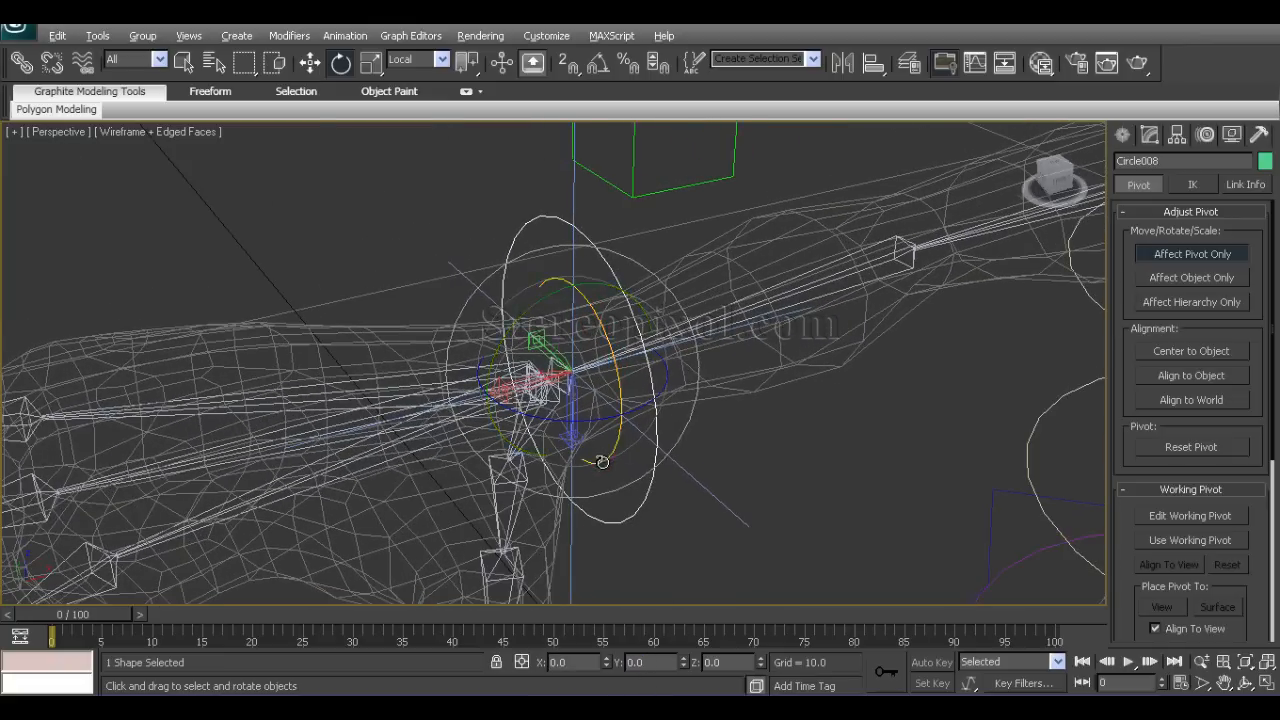
alt+middle_drag(602, 462, 564, 479)
alt+middle_drag(578, 416, 608, 456)
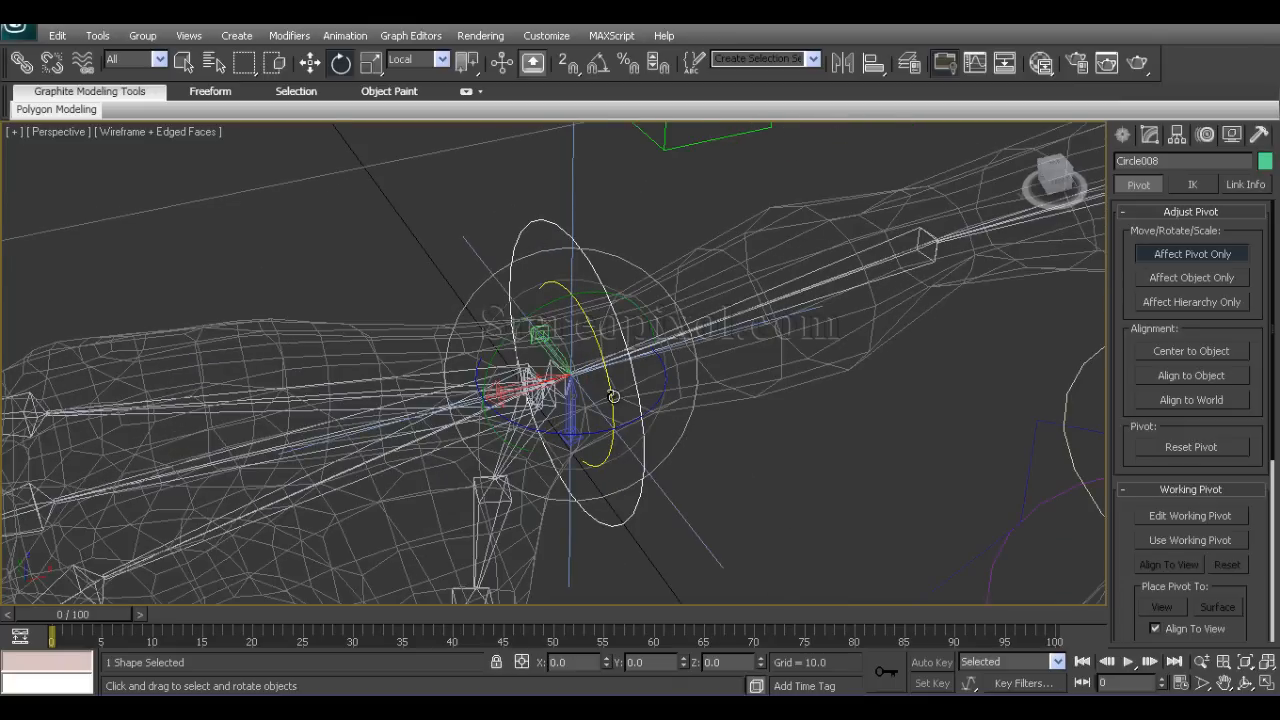
drag(613, 397, 566, 240)
drag(583, 661, 418, 636)
text(90)
key(Return)
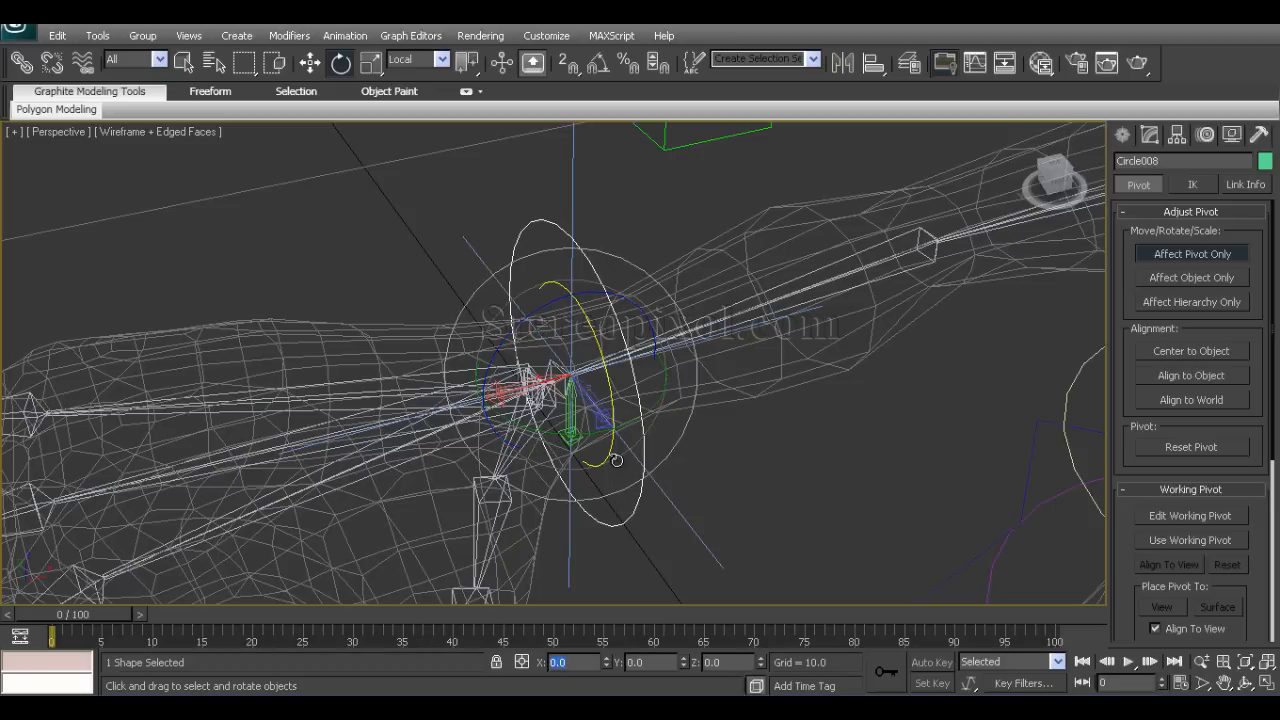
mouse_move(621, 482)
alt+middle_down()
mouse_move(609, 488)
mouse_move(621, 487)
alt+middle_up()
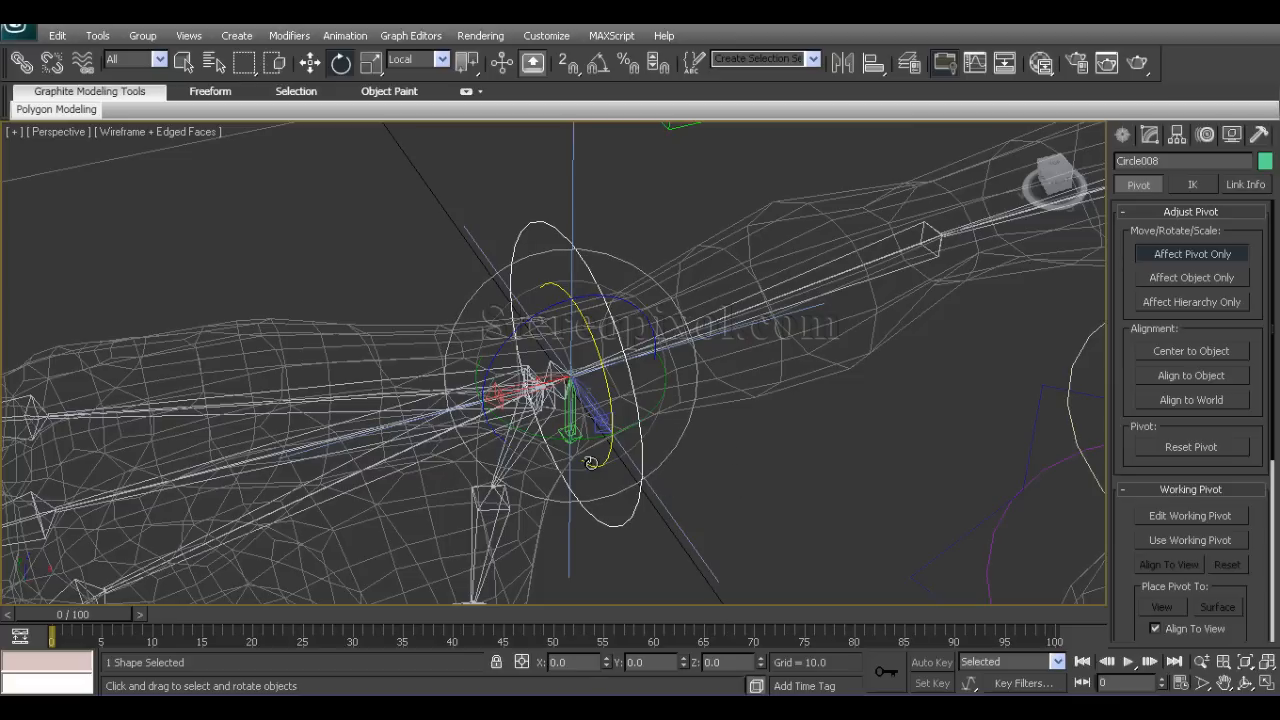
alt+middle_drag(591, 462, 605, 490)
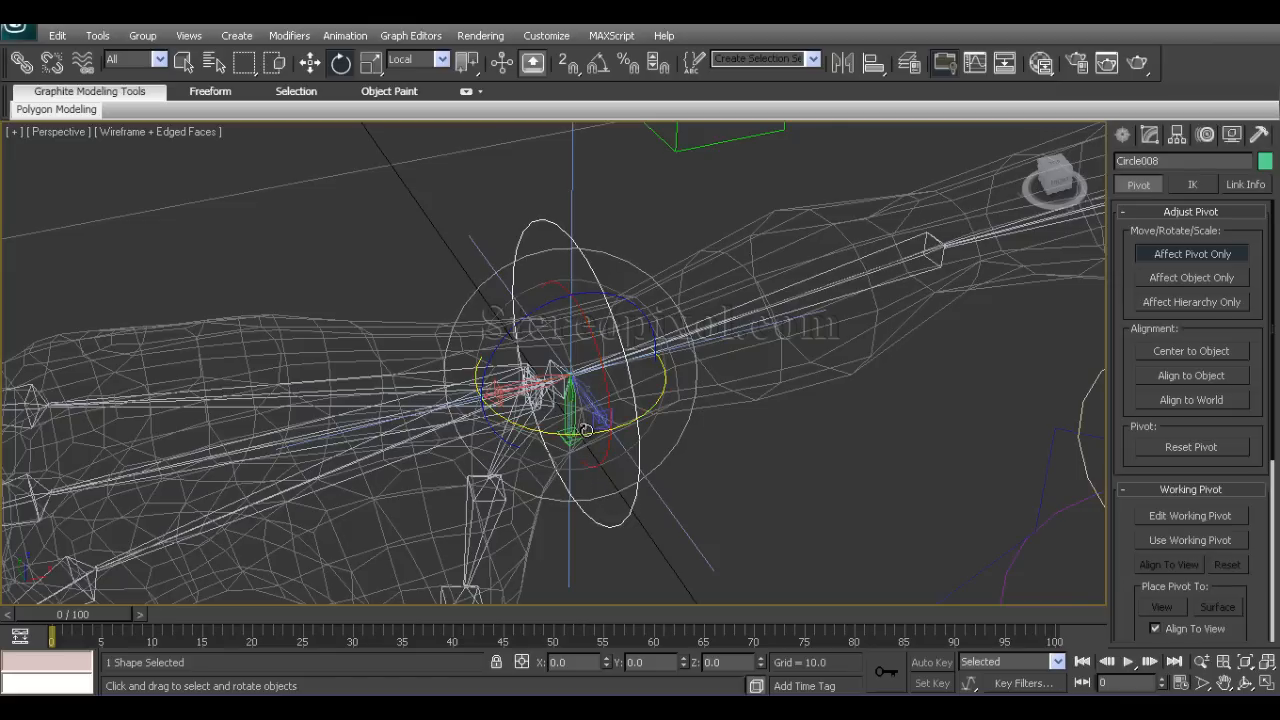
click(1191, 254)
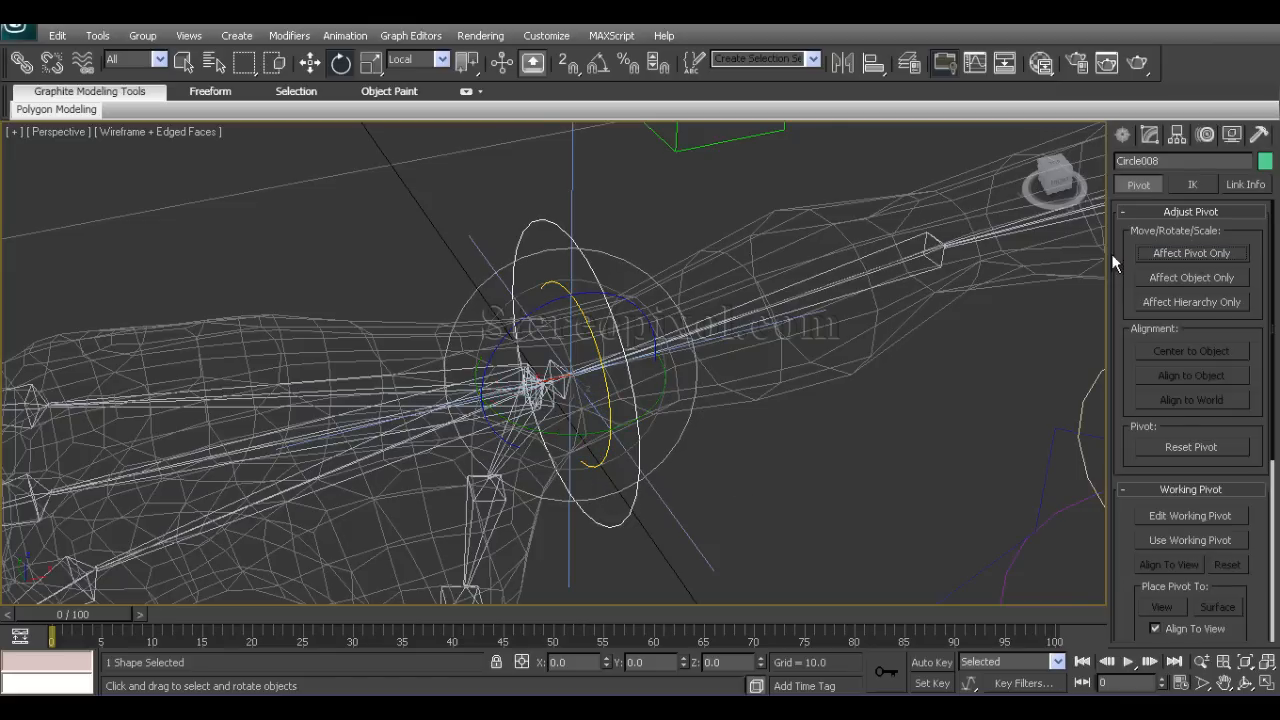
Check the circle's adjusted pivot axes against the right wrist bone's pivot, and leave pivot editing with the bone selected.
alt+middle_drag(640, 460, 714, 456)
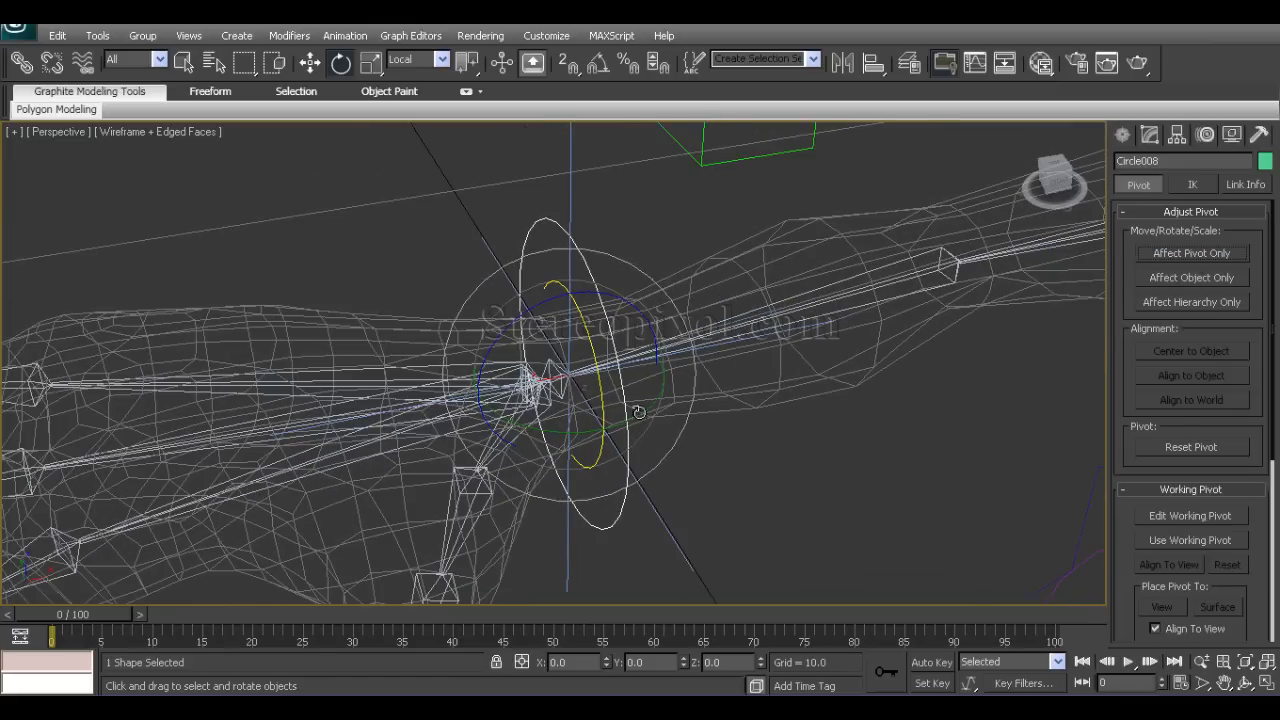
click(1174, 252)
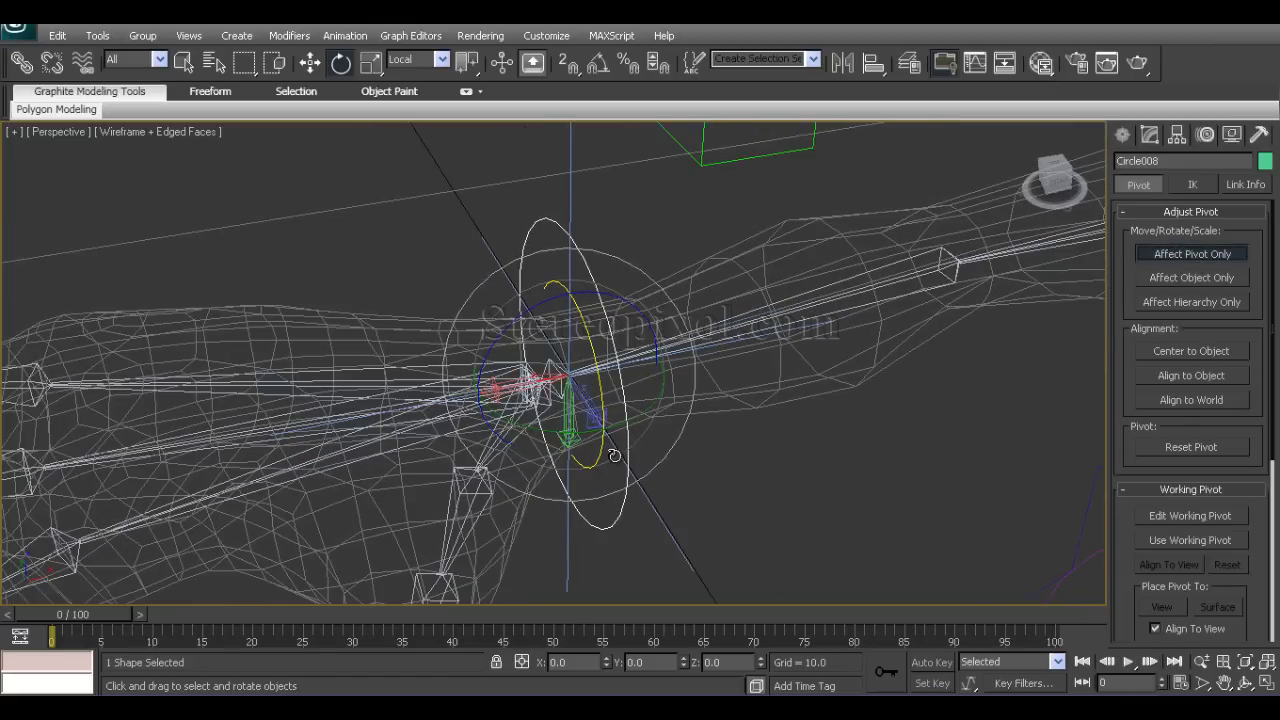
click(553, 368)
click(1155, 257)
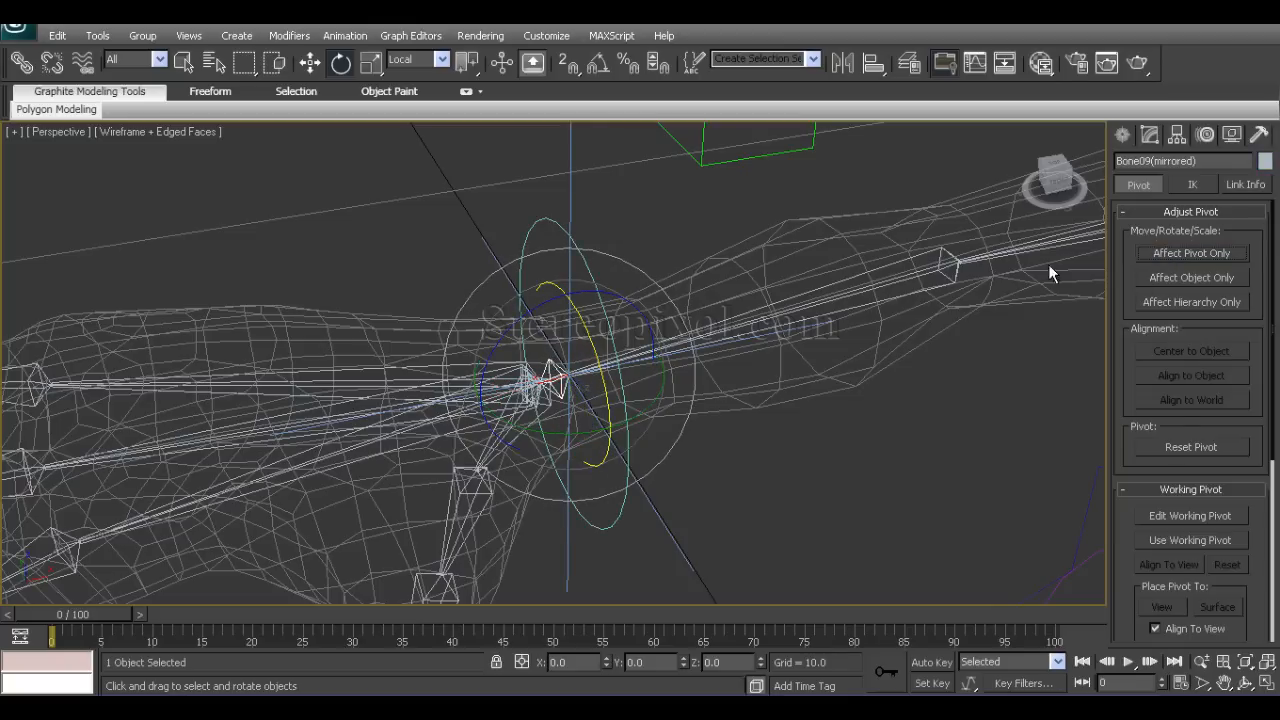
mouse_move(738, 415)
alt+middle_down()
mouse_move(719, 418)
mouse_move(756, 409)
mouse_move(730, 403)
alt+middle_up()
key(w)
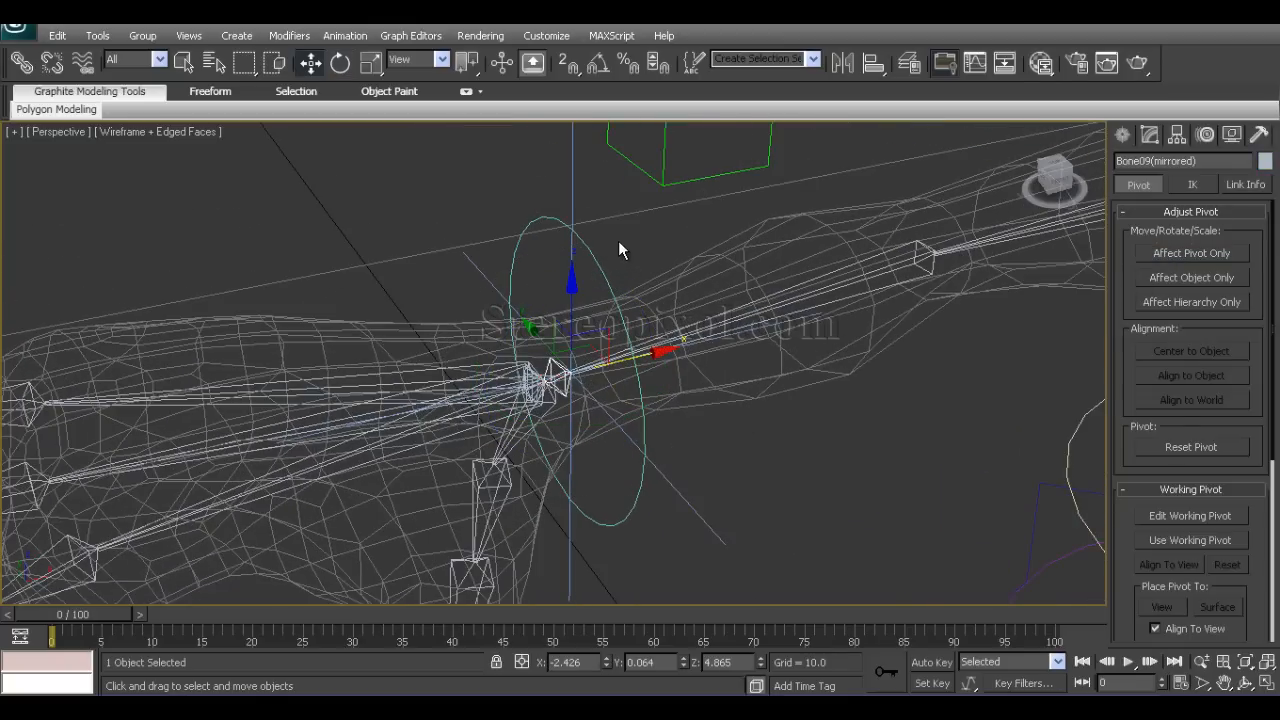
Align the wrist circle to the right wrist bone, pivot point to pivot point on all position axes and all orientation axes.
click(616, 241)
click(597, 261)
alt+middle_drag(589, 280, 588, 315)
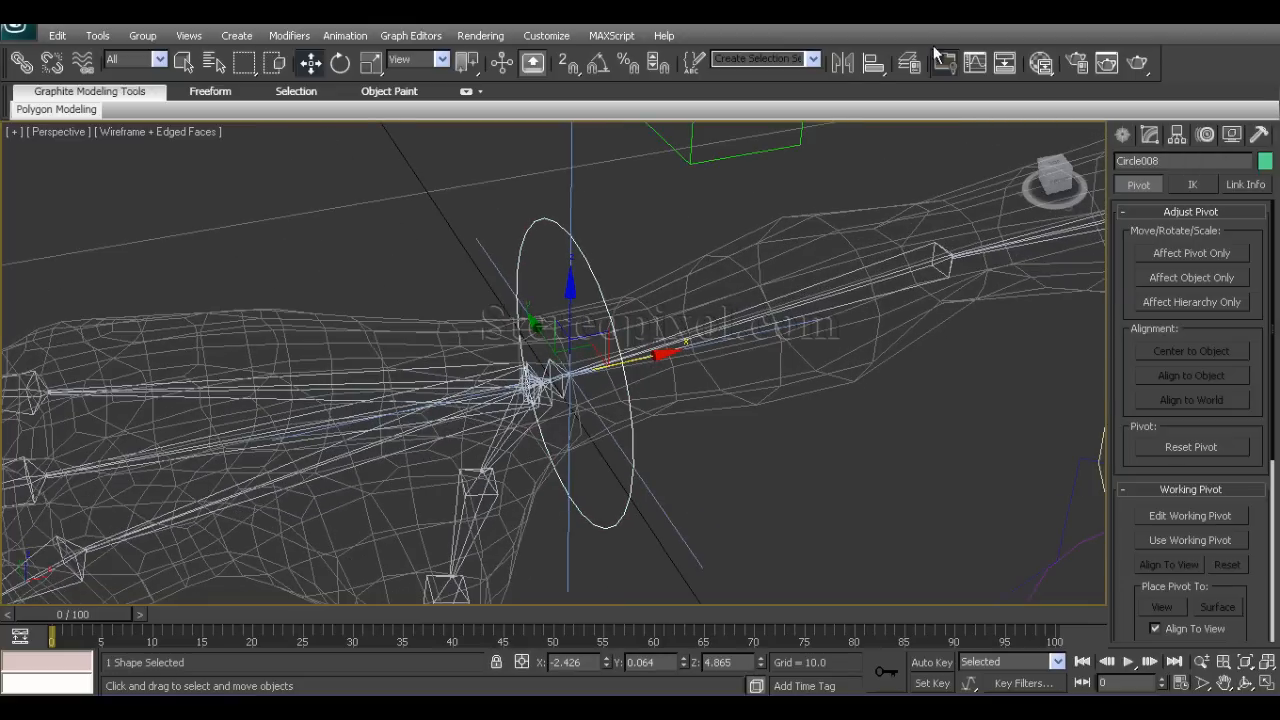
click(870, 63)
scroll(560, 378, up, 5)
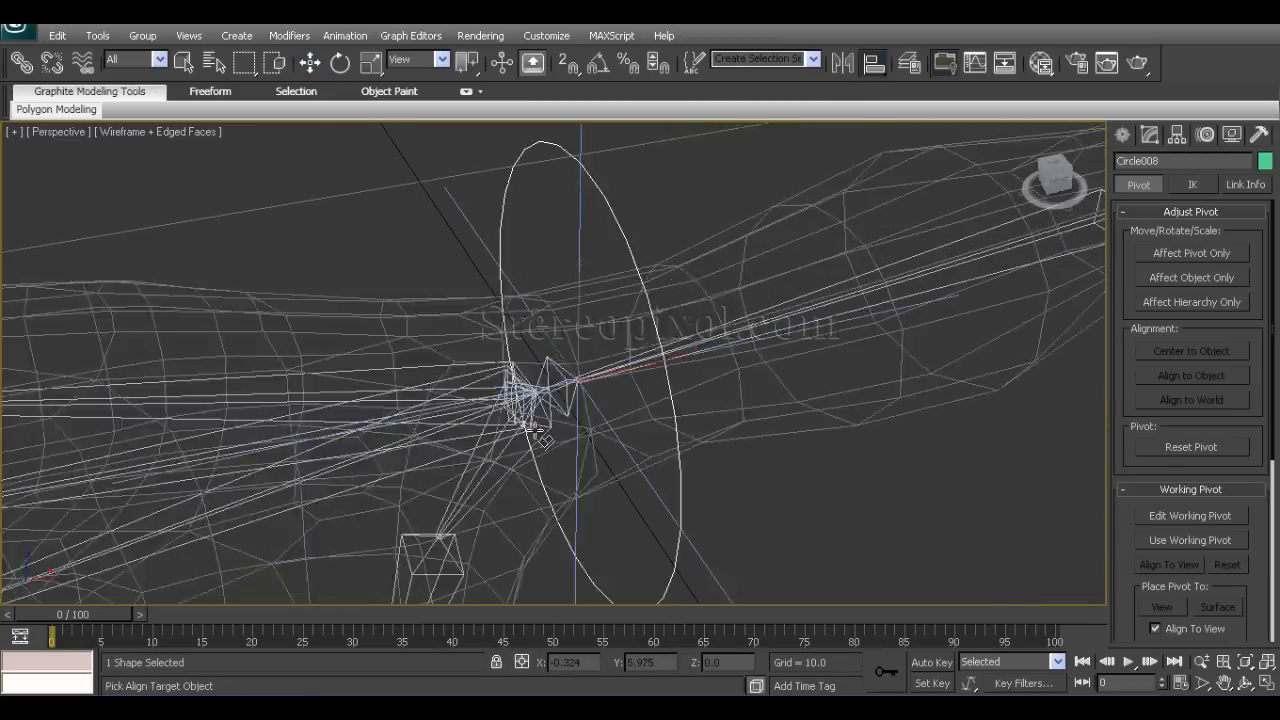
scroll(556, 374, down, 4)
click(562, 372)
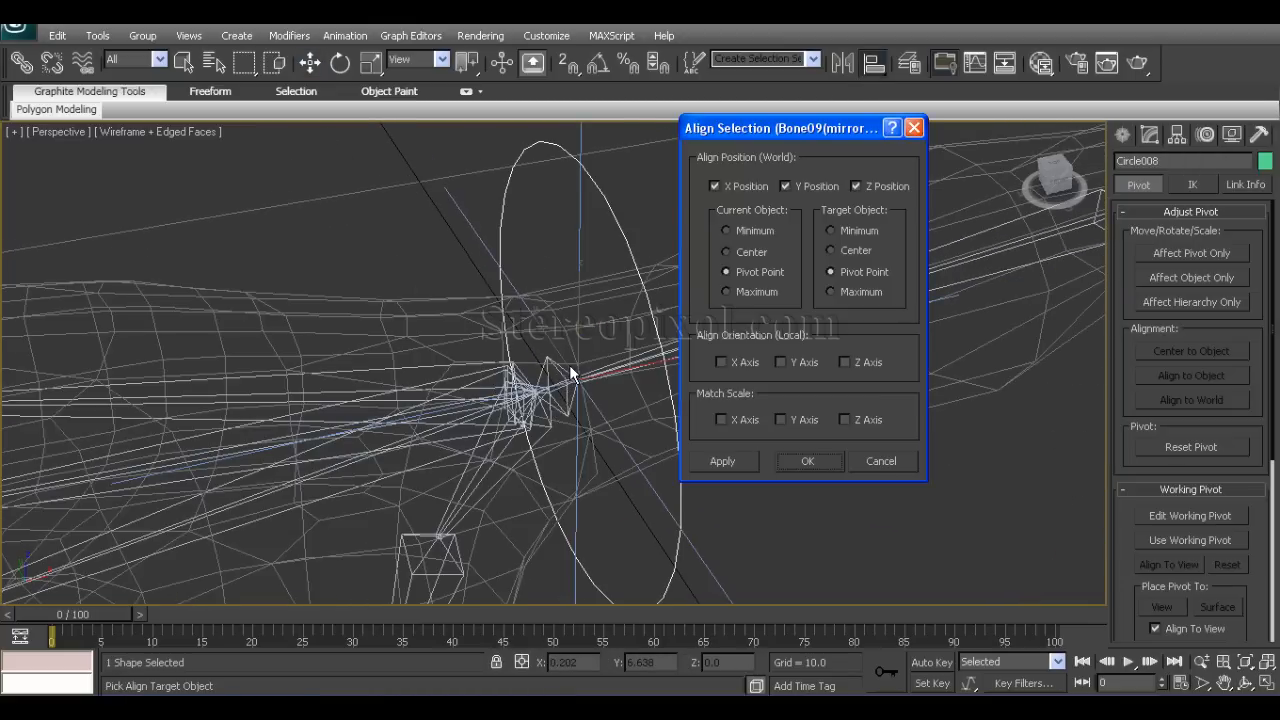
click(722, 362)
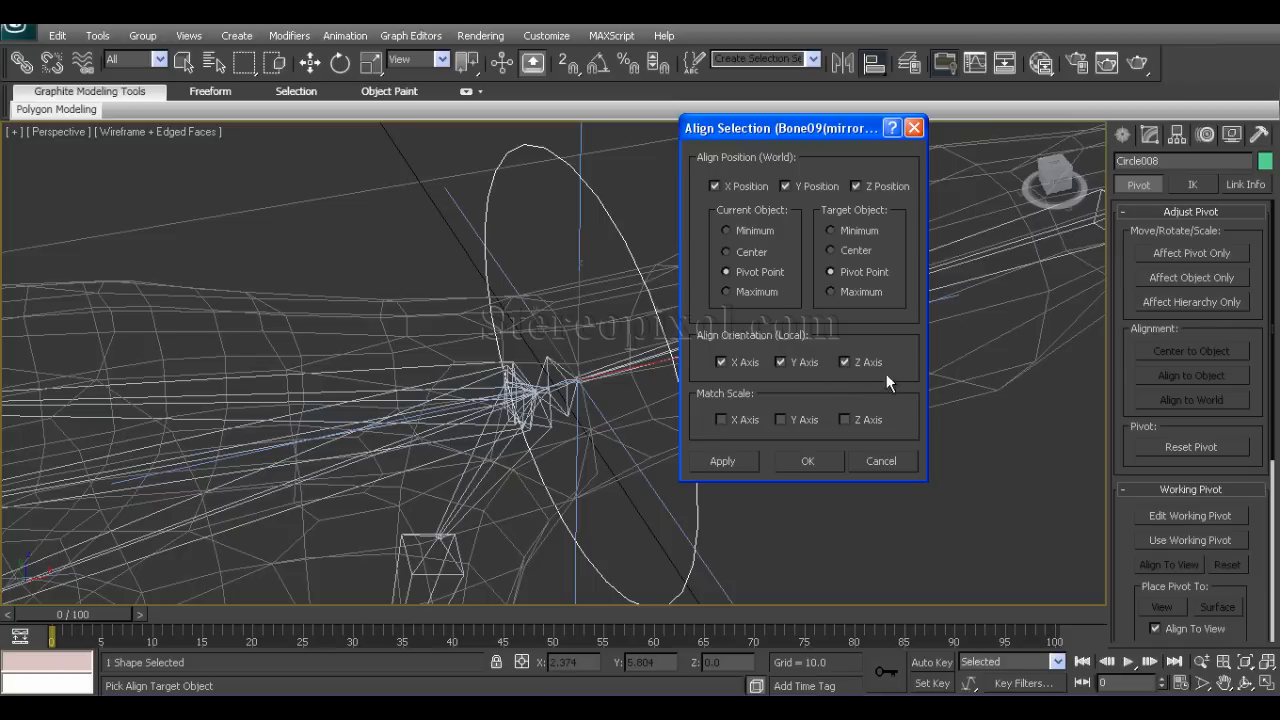
click(808, 461)
mouse_move(732, 485)
alt+middle_down()
mouse_move(646, 463)
mouse_move(746, 478)
alt+middle_up()
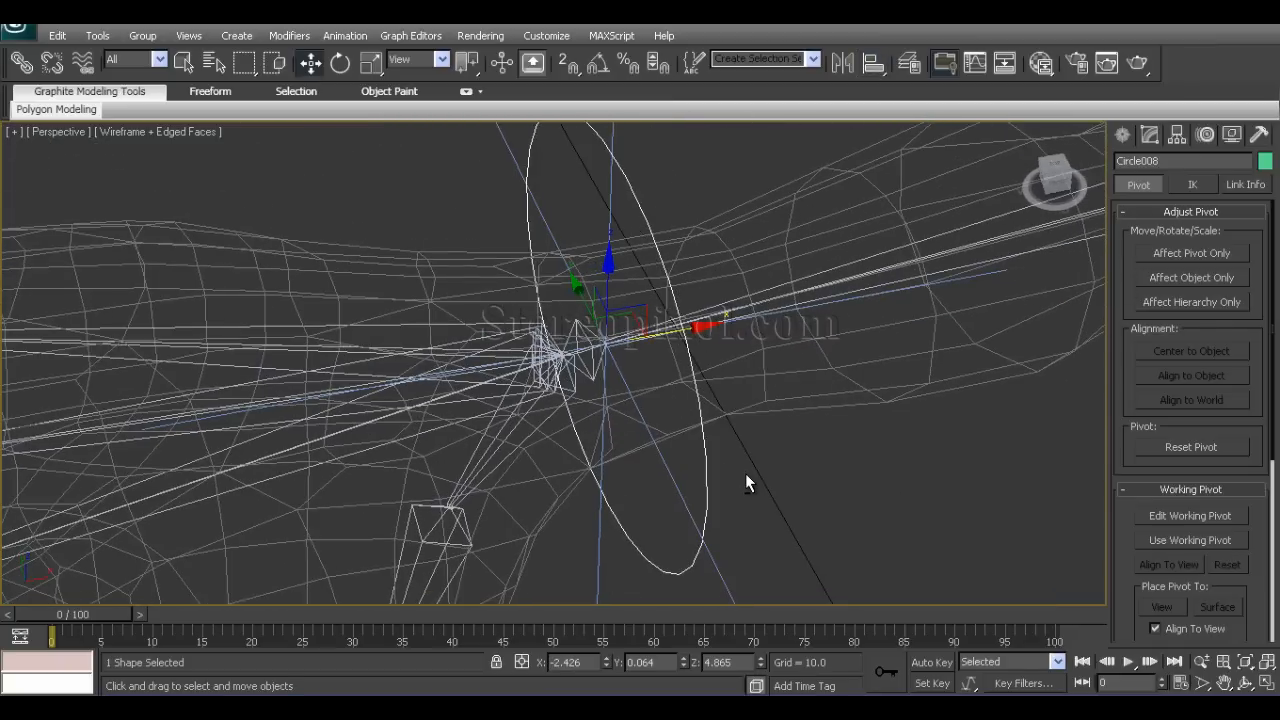
Constrain the right arm's IK chain to the wrist circle with a Position Constraint.
click(695, 148)
alt+middle_drag(686, 162, 651, 218)
click(607, 174)
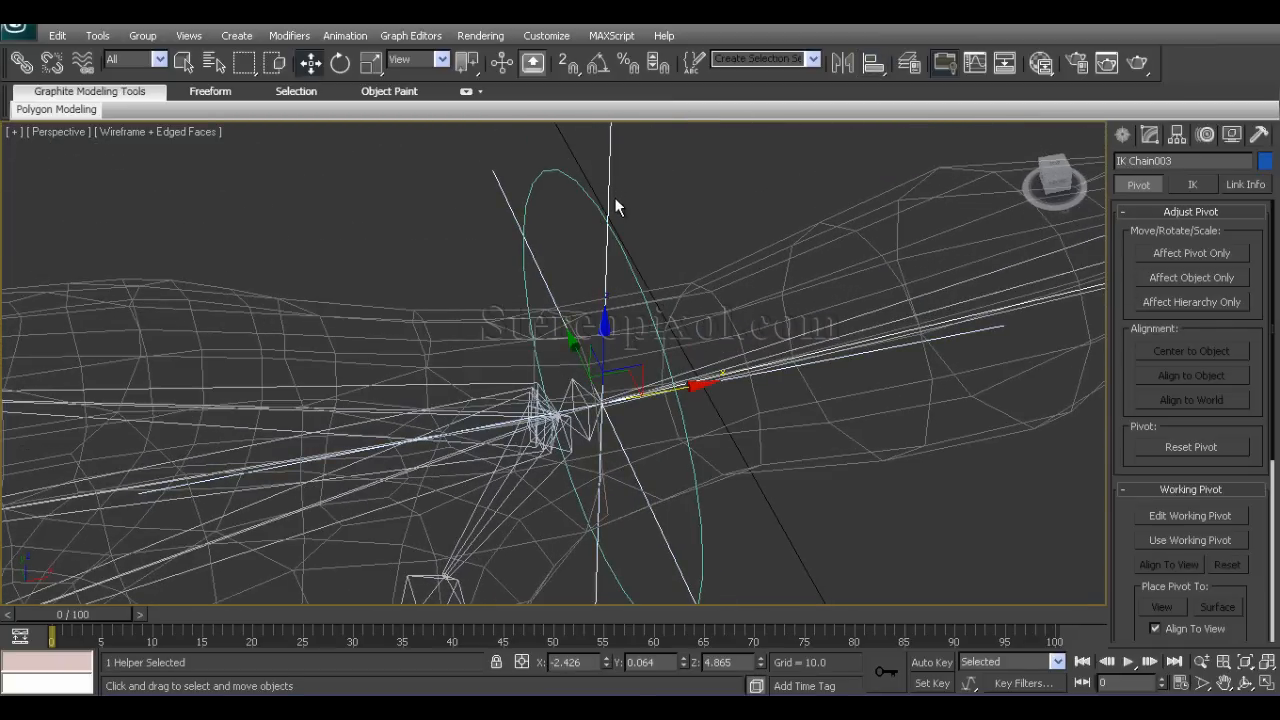
alt+middle_drag(633, 245, 655, 224)
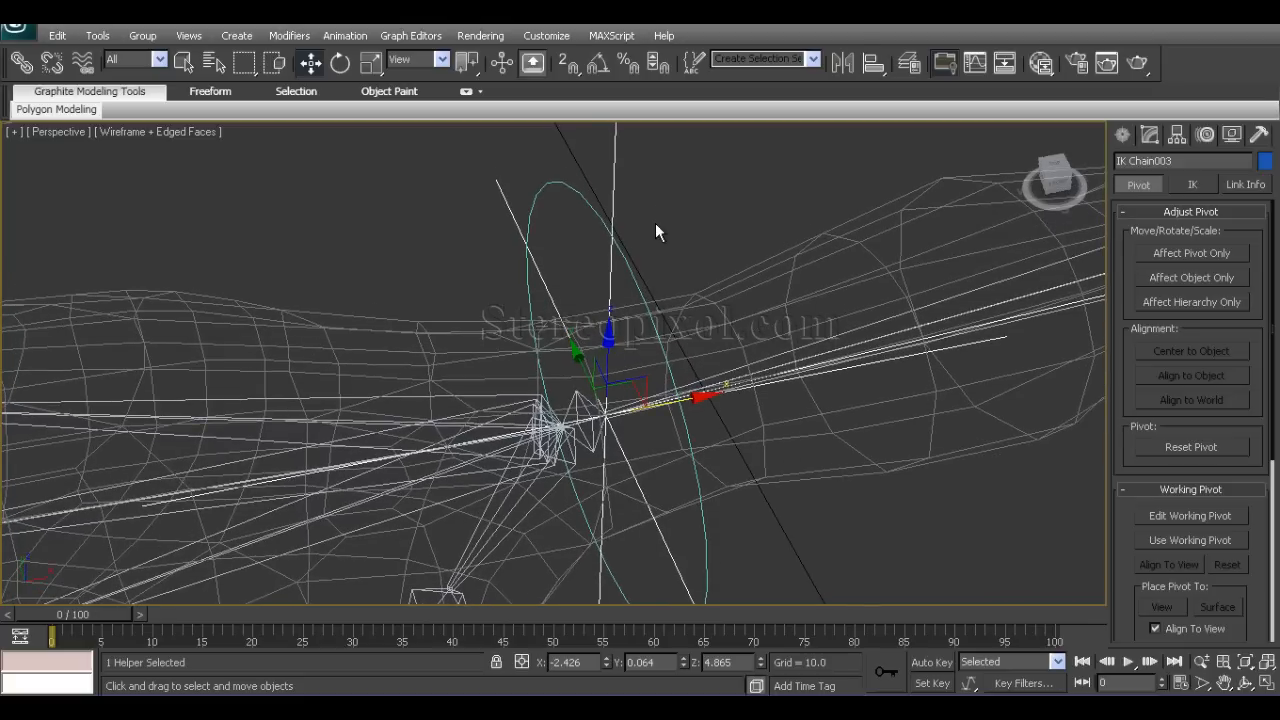
click(561, 192)
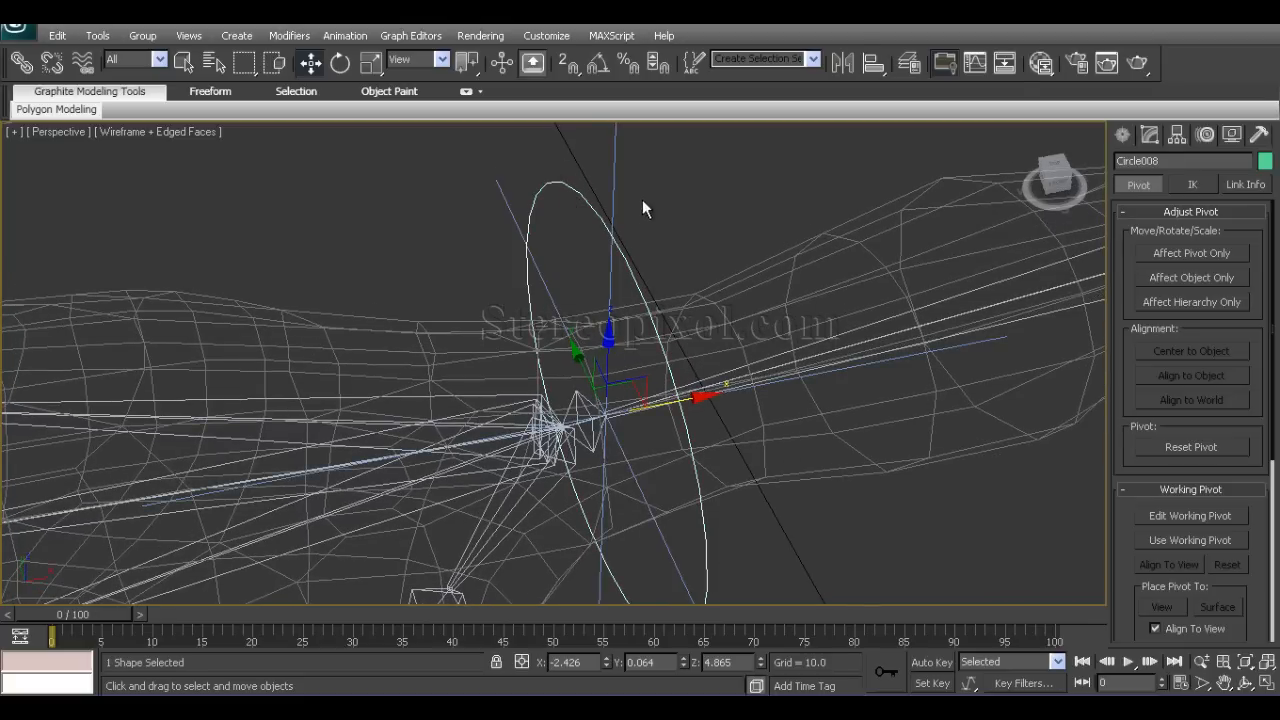
click(613, 194)
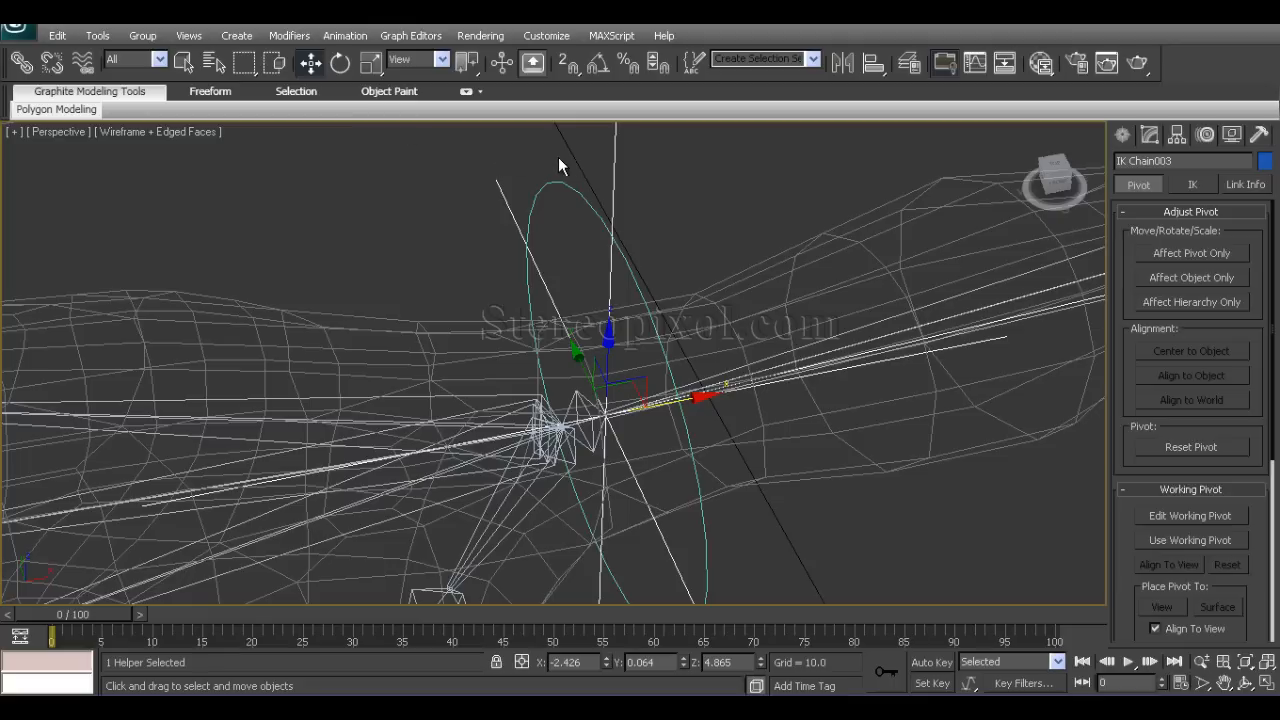
click(347, 37)
mouse_move(414, 121)
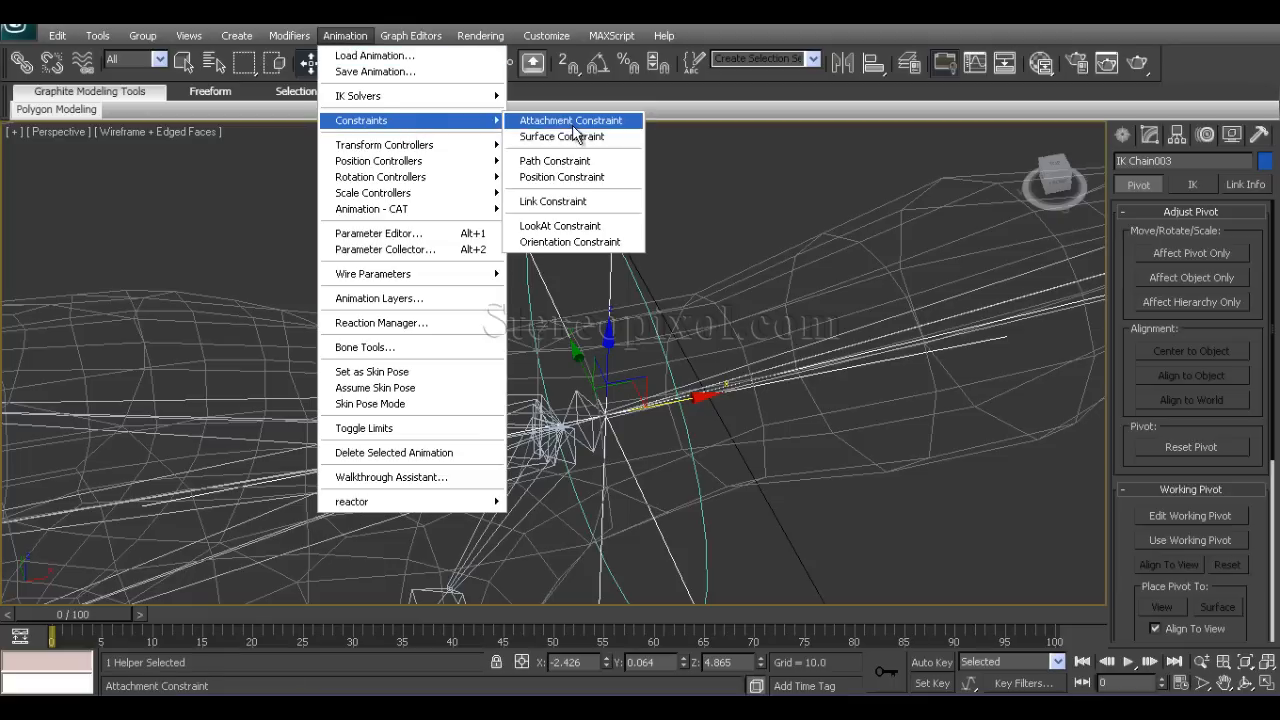
click(574, 180)
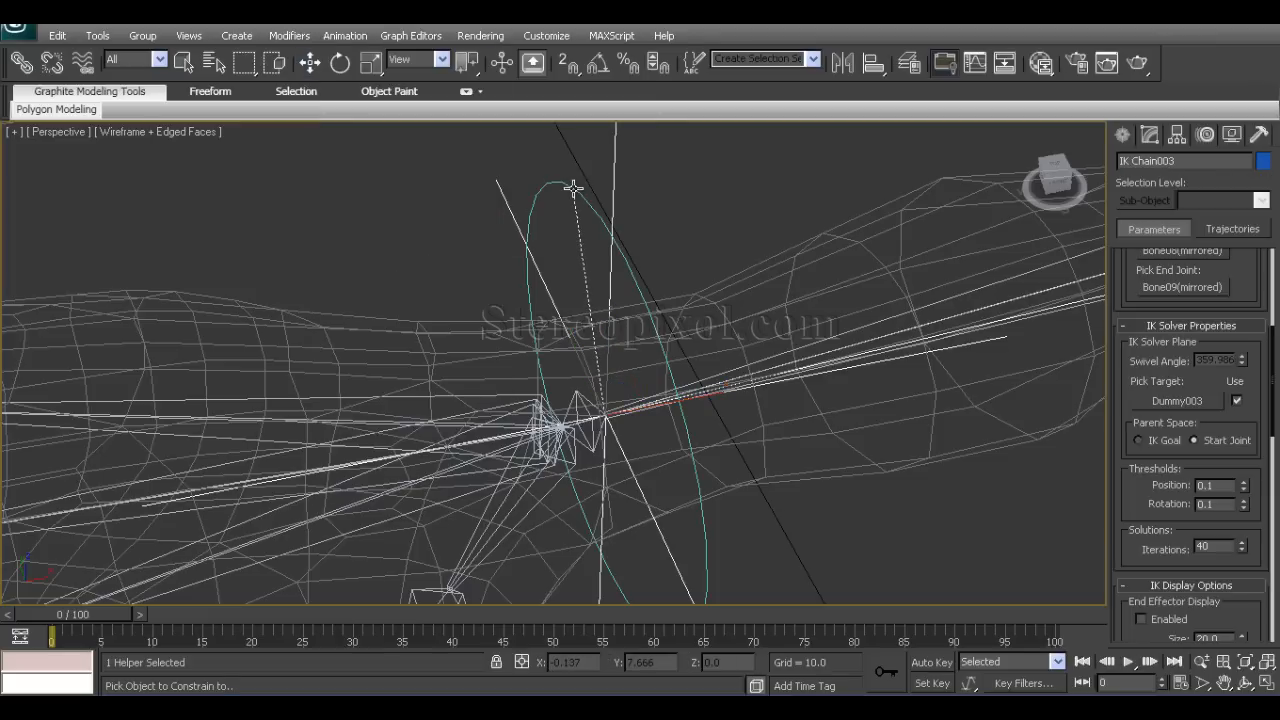
click(573, 188)
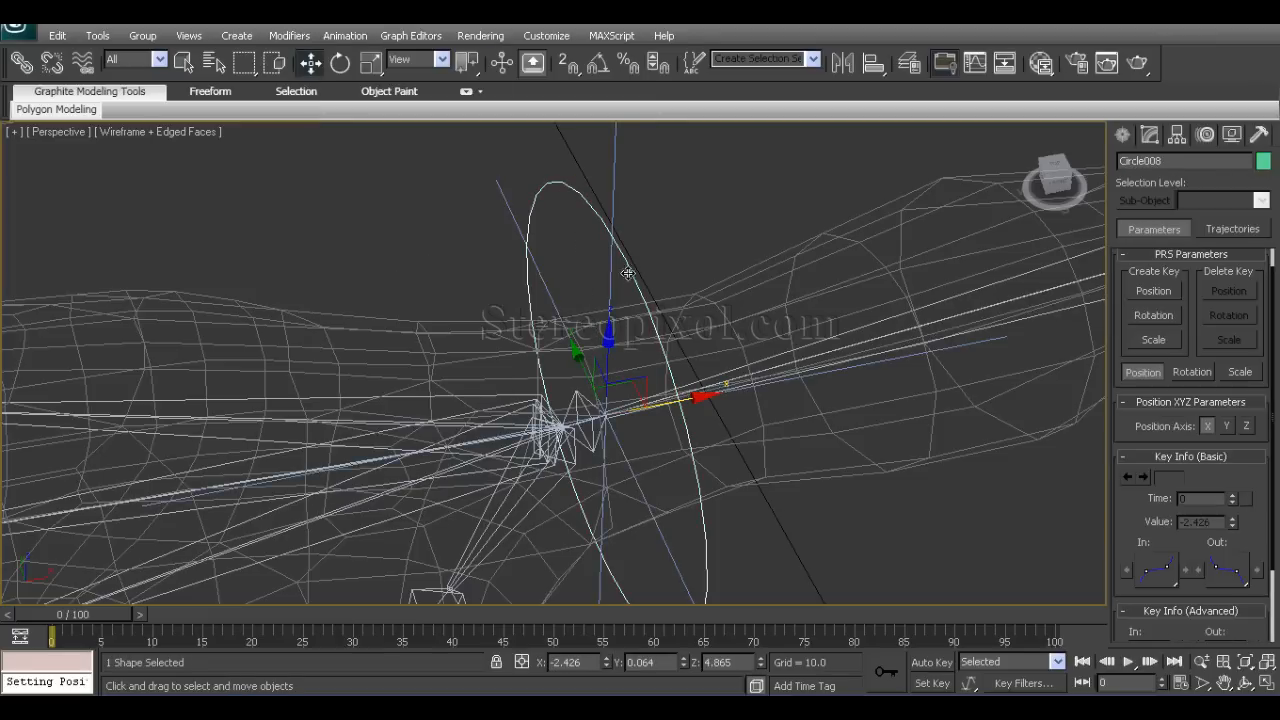
Test-move the wrist circle to check how the arm follows, and cancel the move.
scroll(628, 273, down, 10)
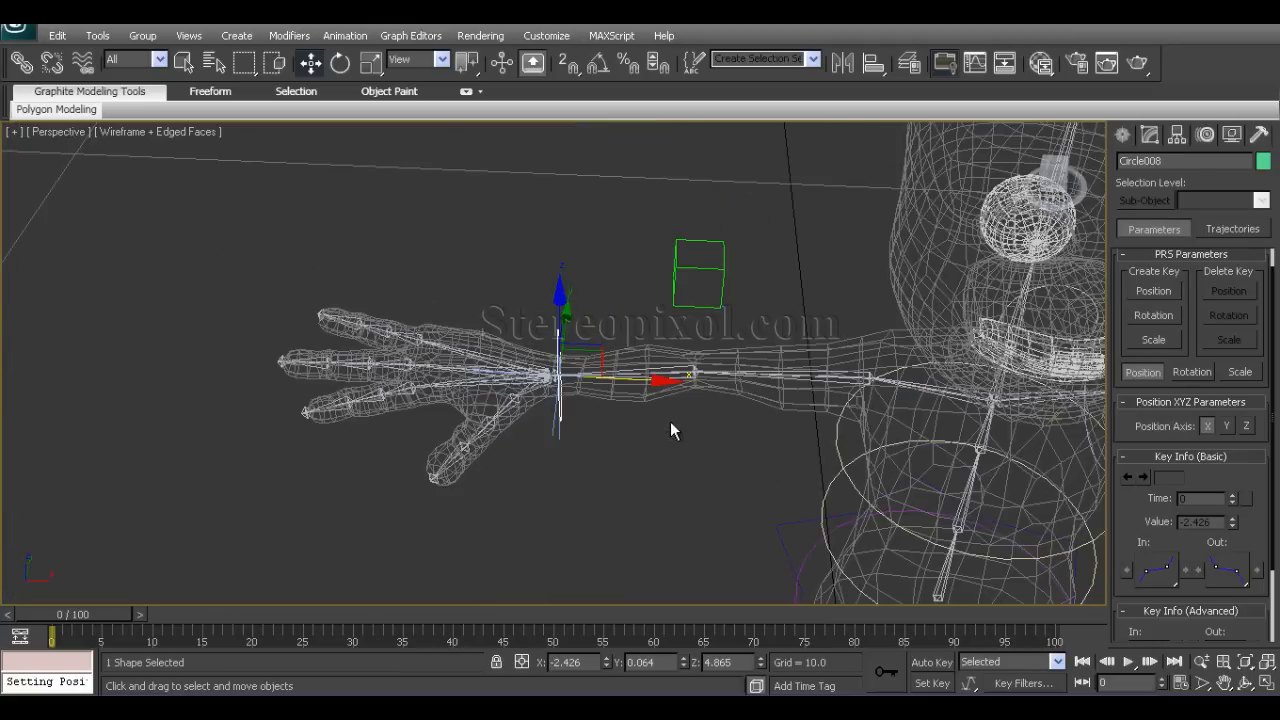
alt+middle_drag(671, 424, 645, 437)
drag(622, 406, 708, 445)
alt+middle_drag(708, 445, 663, 457)
scroll(646, 450, up, 5)
scroll(608, 460, down, 5)
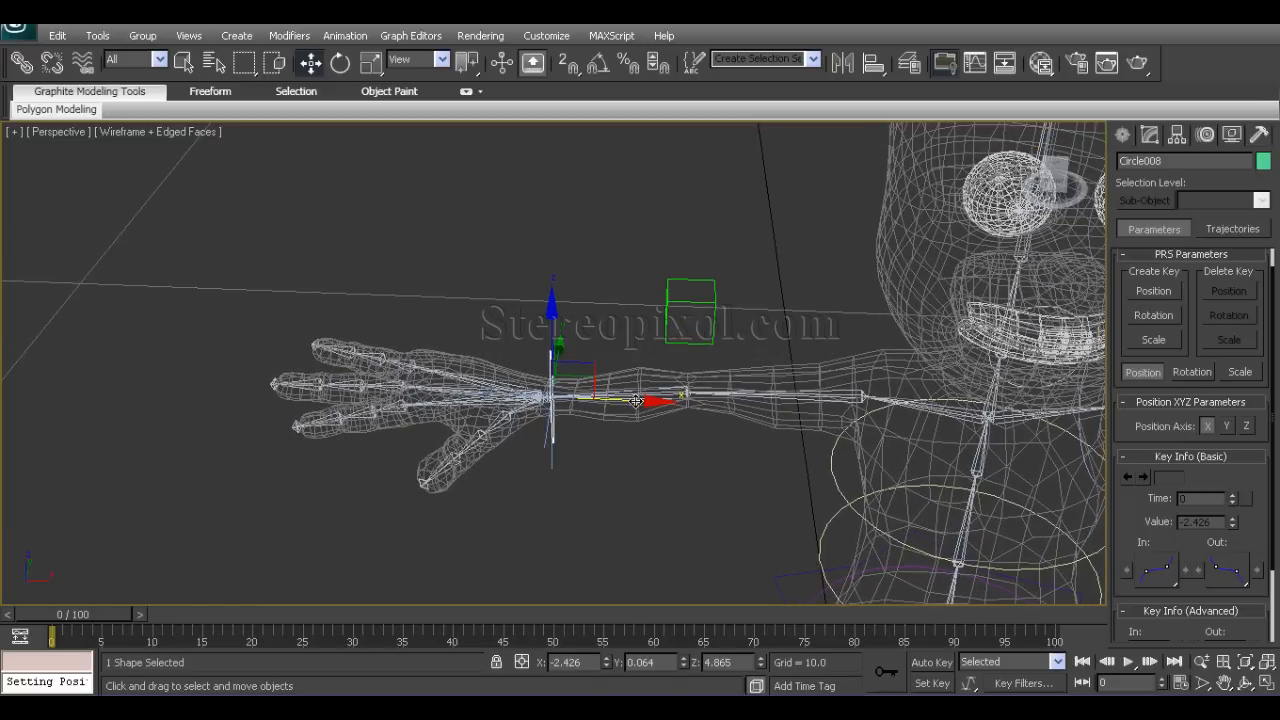
drag(637, 401, 725, 366)
right_click(725, 366)
Test-rotate the wrist circle in local coordinates to check the hand's response, and undo the rotation.
alt+middle_drag(625, 413, 596, 386)
key(e)
scroll(573, 440, up, 4)
drag(596, 386, 570, 383)
alt+middle_drag(570, 384, 634, 434)
alt+middle_drag(731, 470, 670, 526)
scroll(628, 502, up, 5)
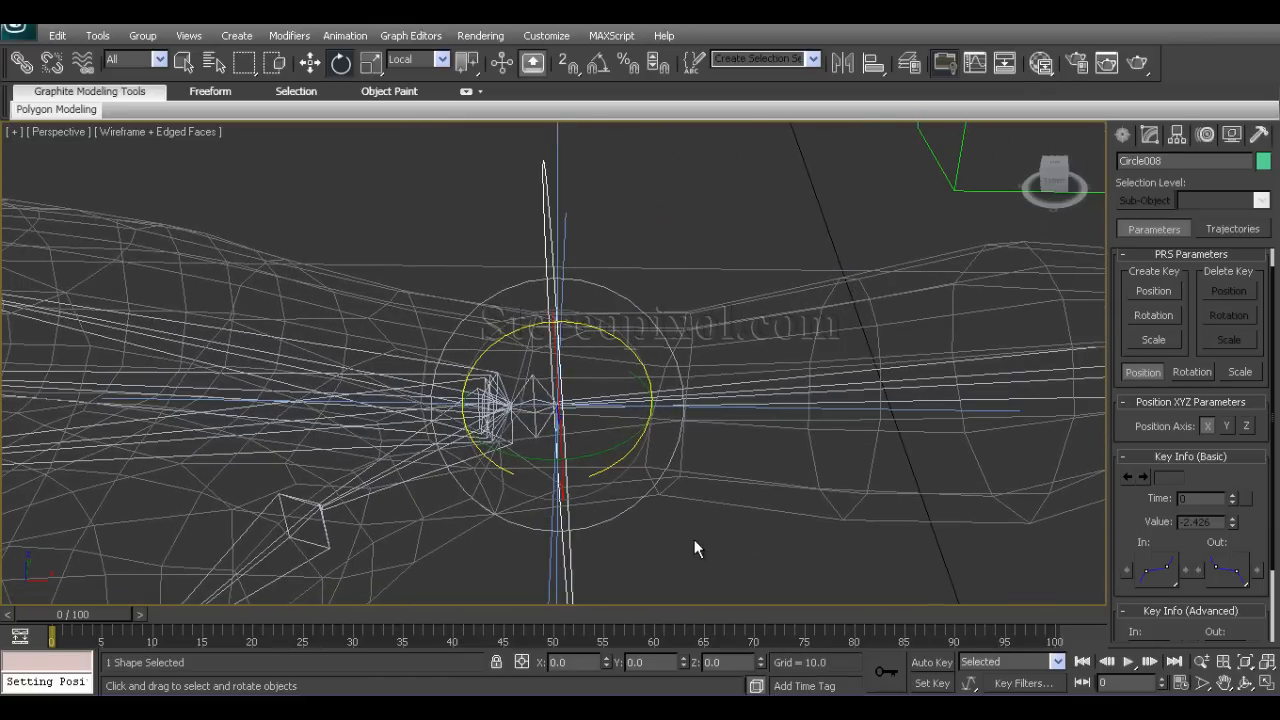
Try an Orientation Constraint from the right wrist bone to the circle before freezing the circle's transforms.
click(694, 541)
click(533, 391)
middle_drag(590, 459, 530, 438)
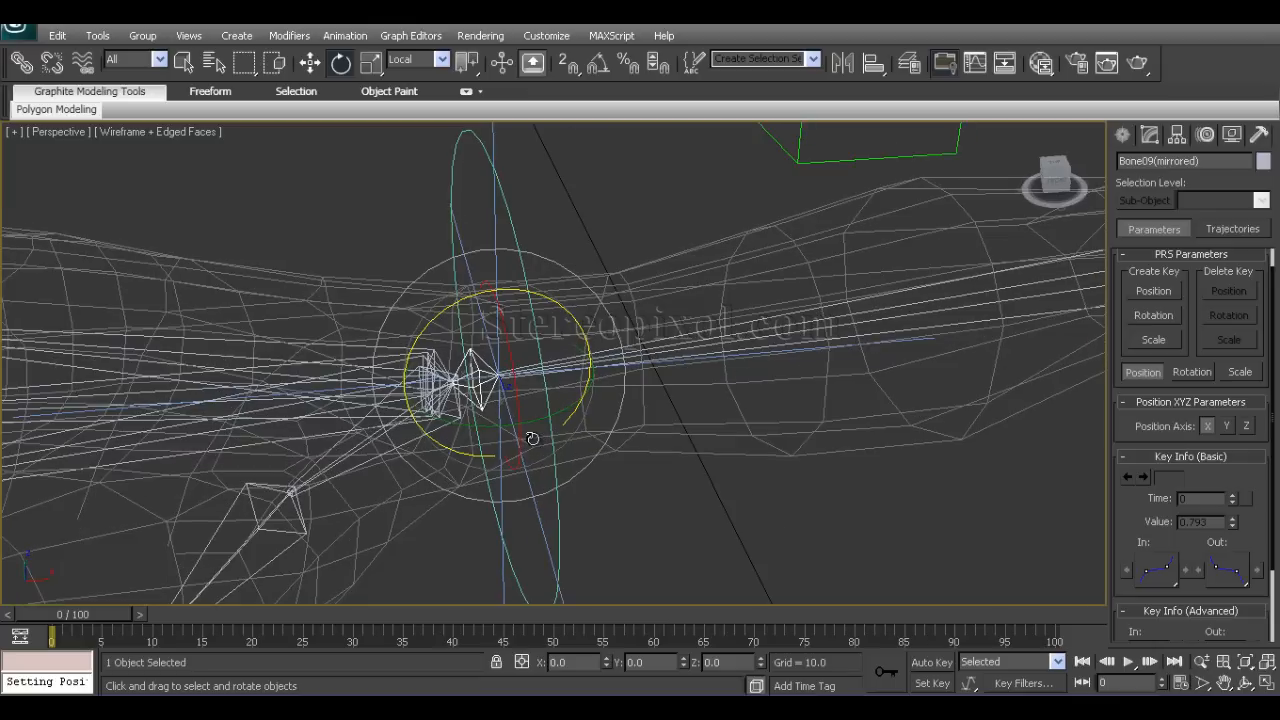
middle_drag(535, 371, 544, 437)
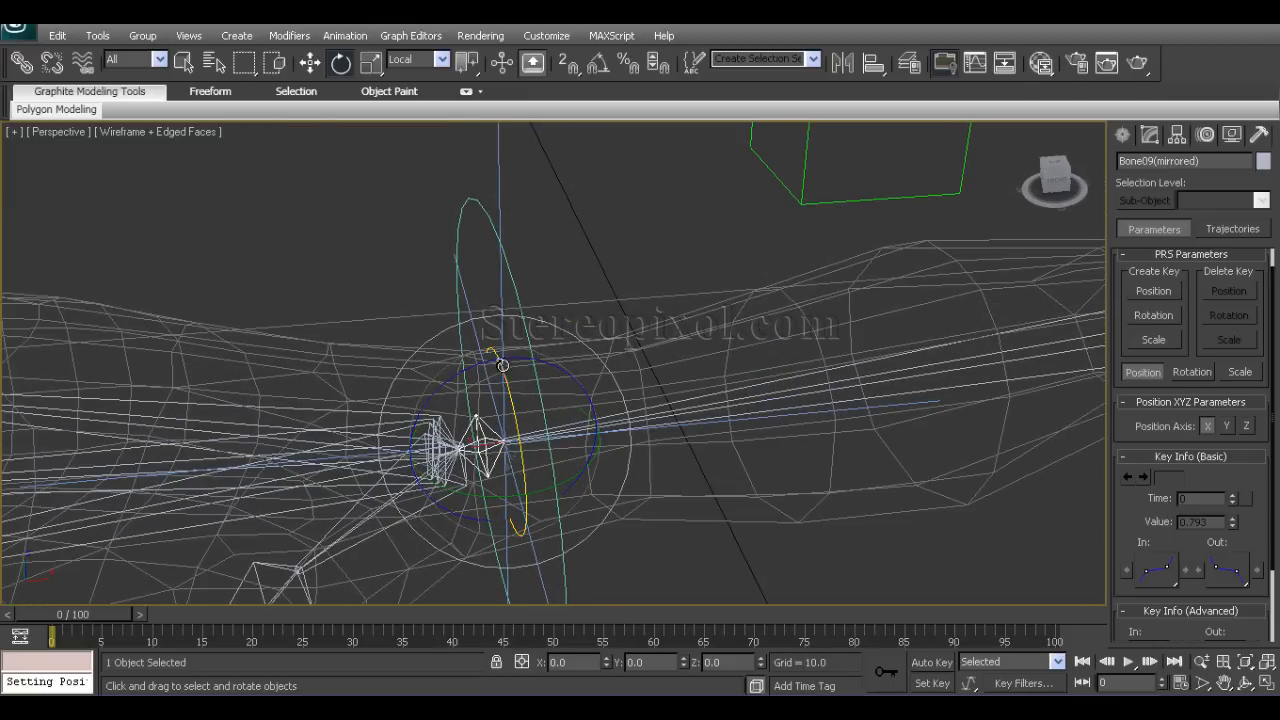
alt+middle_drag(490, 358, 510, 363)
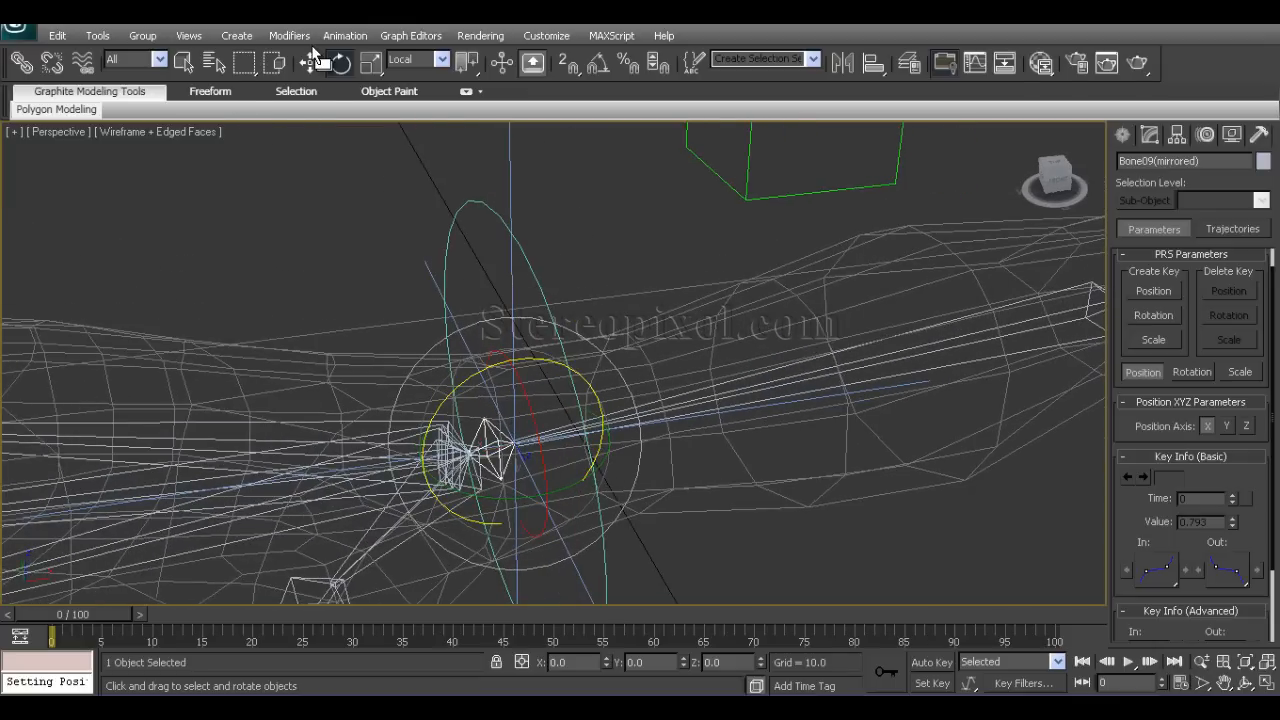
click(343, 36)
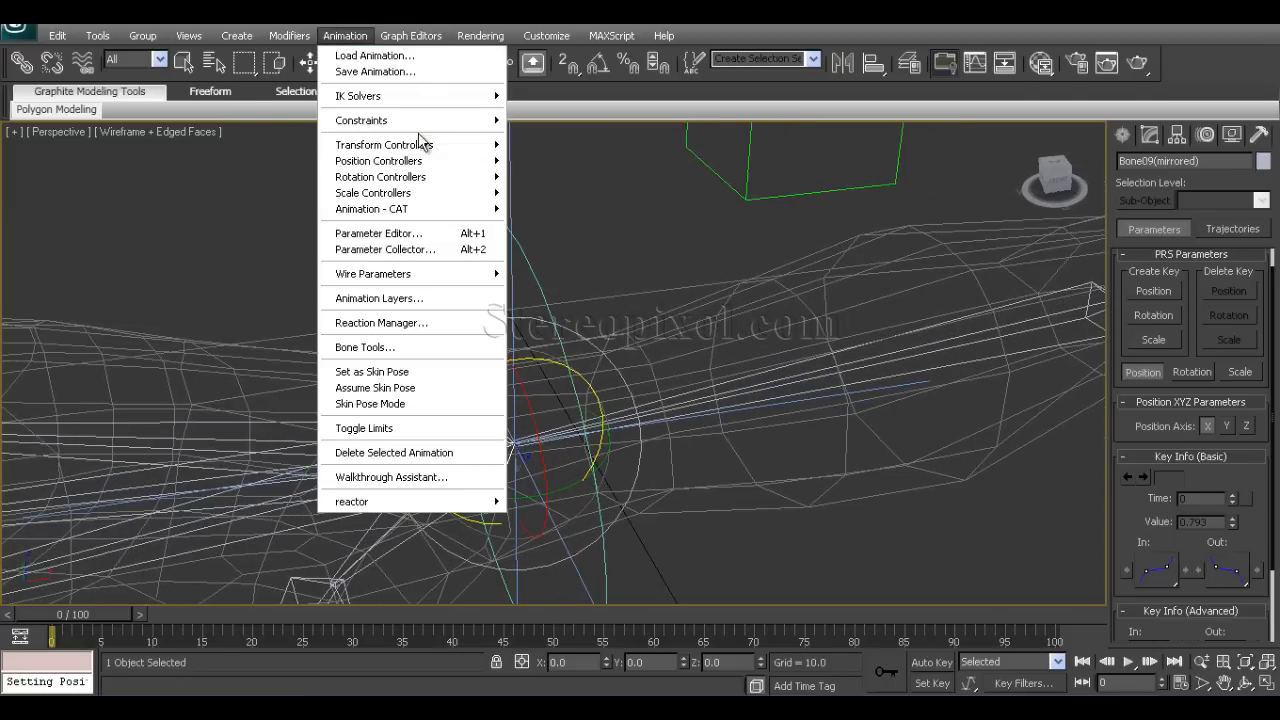
mouse_move(426, 119)
click(569, 242)
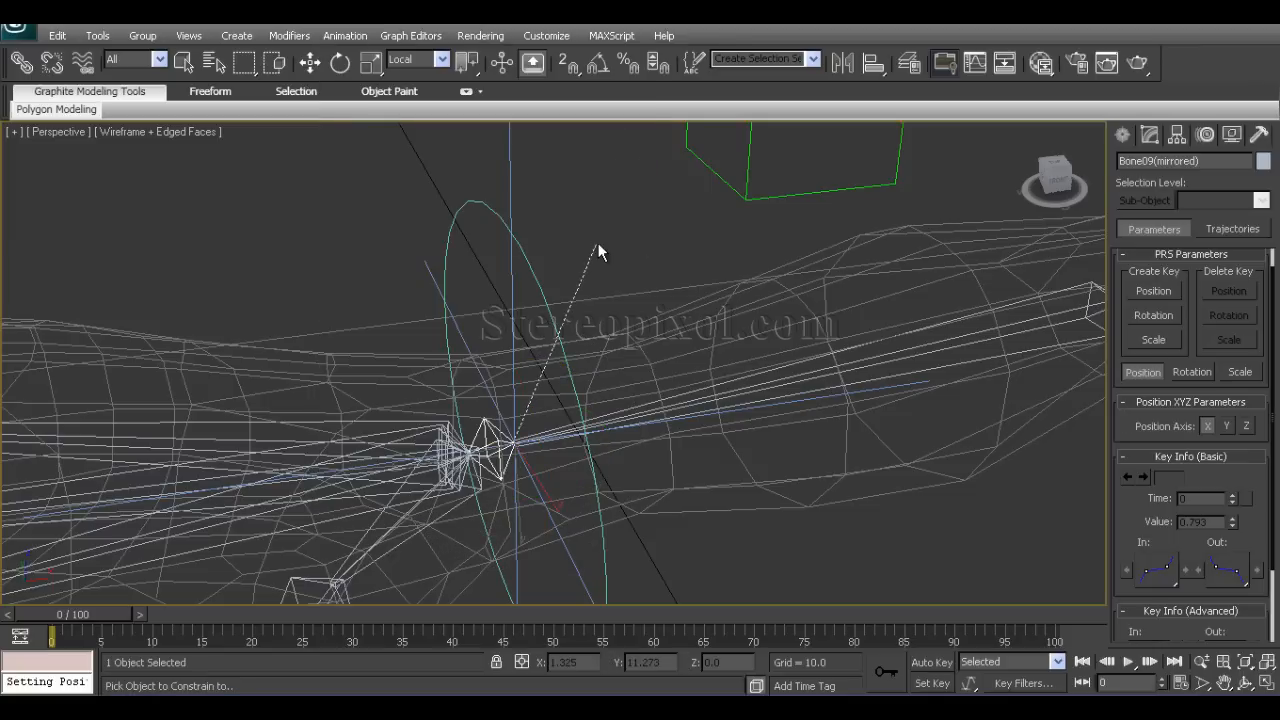
click(532, 268)
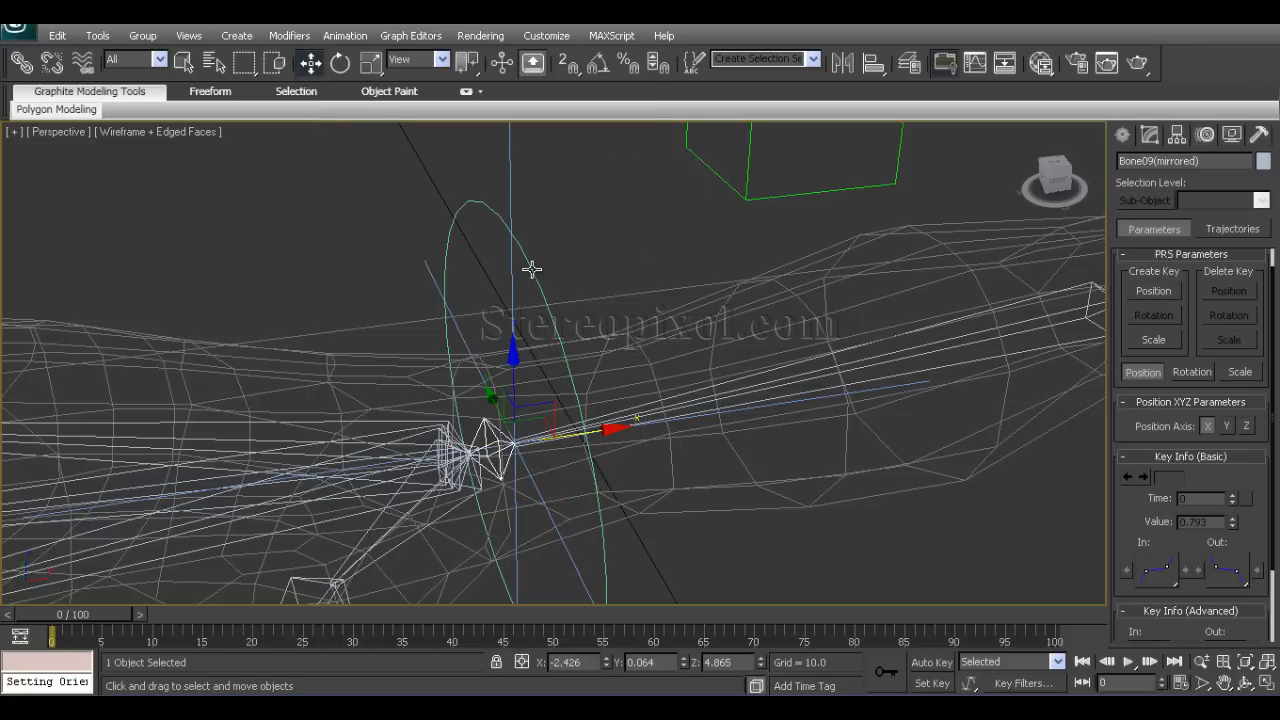
mouse_move(532, 268)
alt+middle_down()
mouse_move(551, 237)
mouse_move(563, 289)
mouse_move(549, 283)
alt+middle_up()
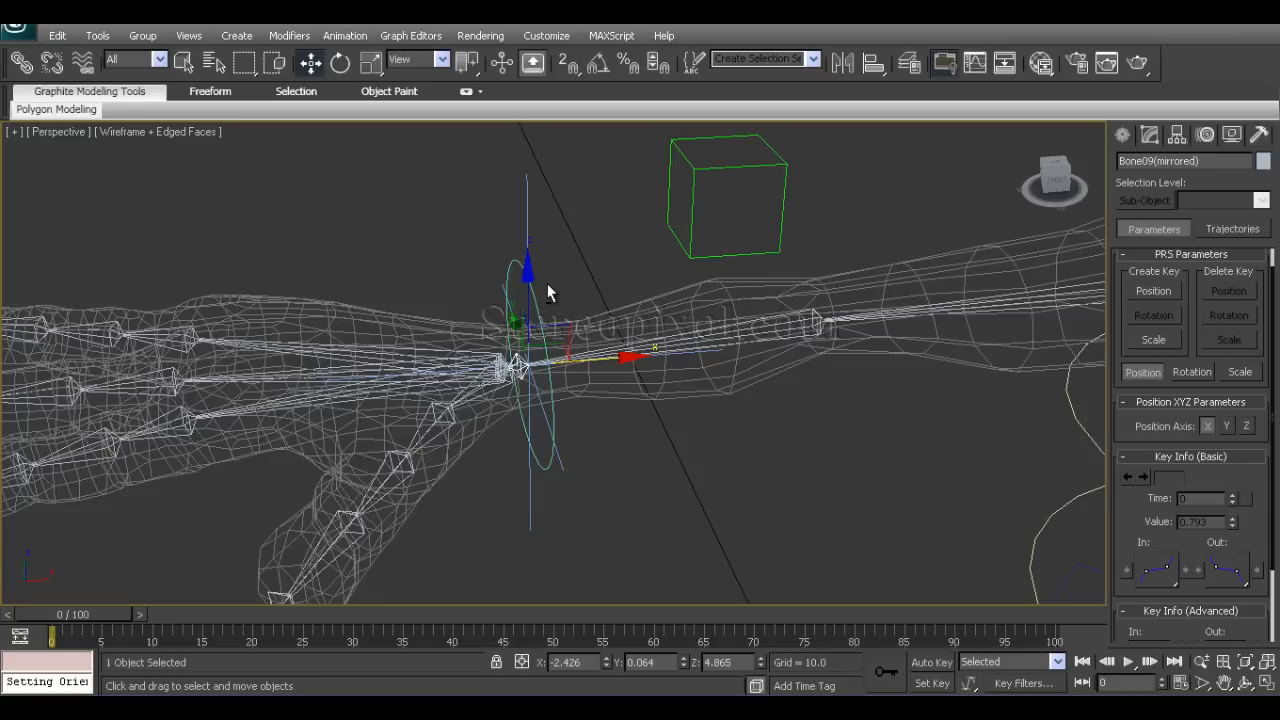
Apply Freeze Transform to the wrist circle and confirm it.
click(547, 283)
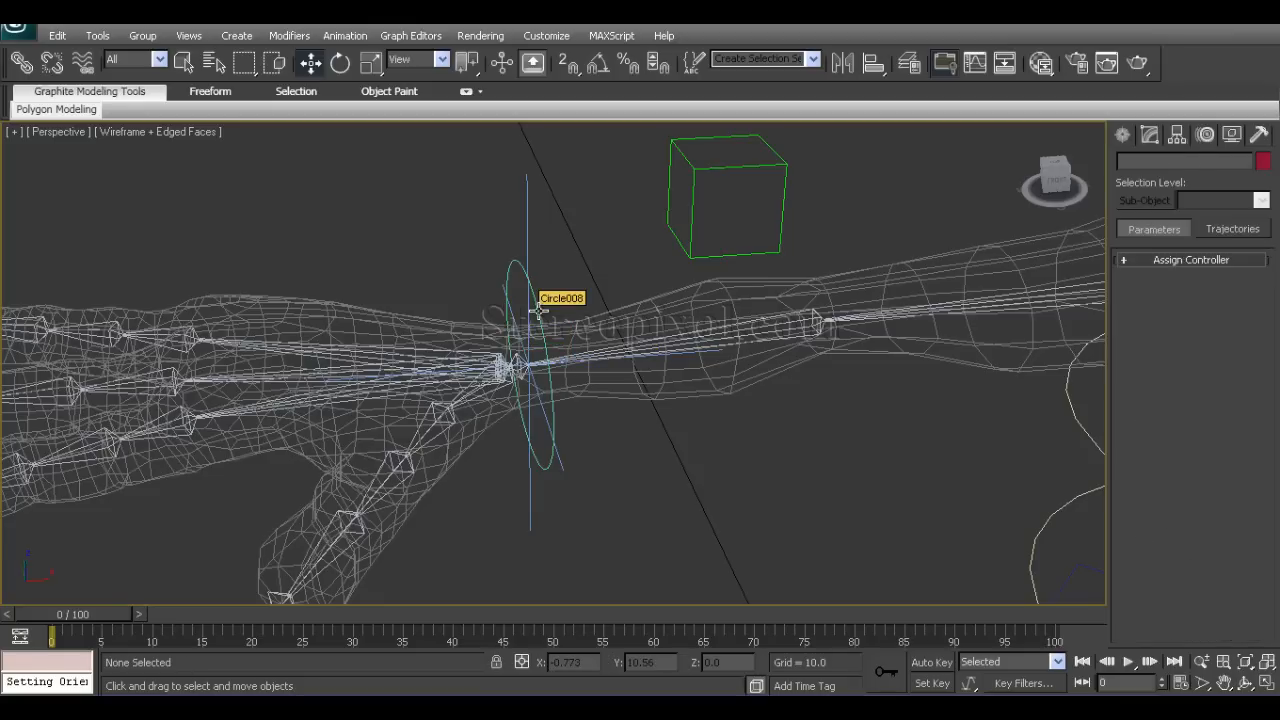
click(538, 311)
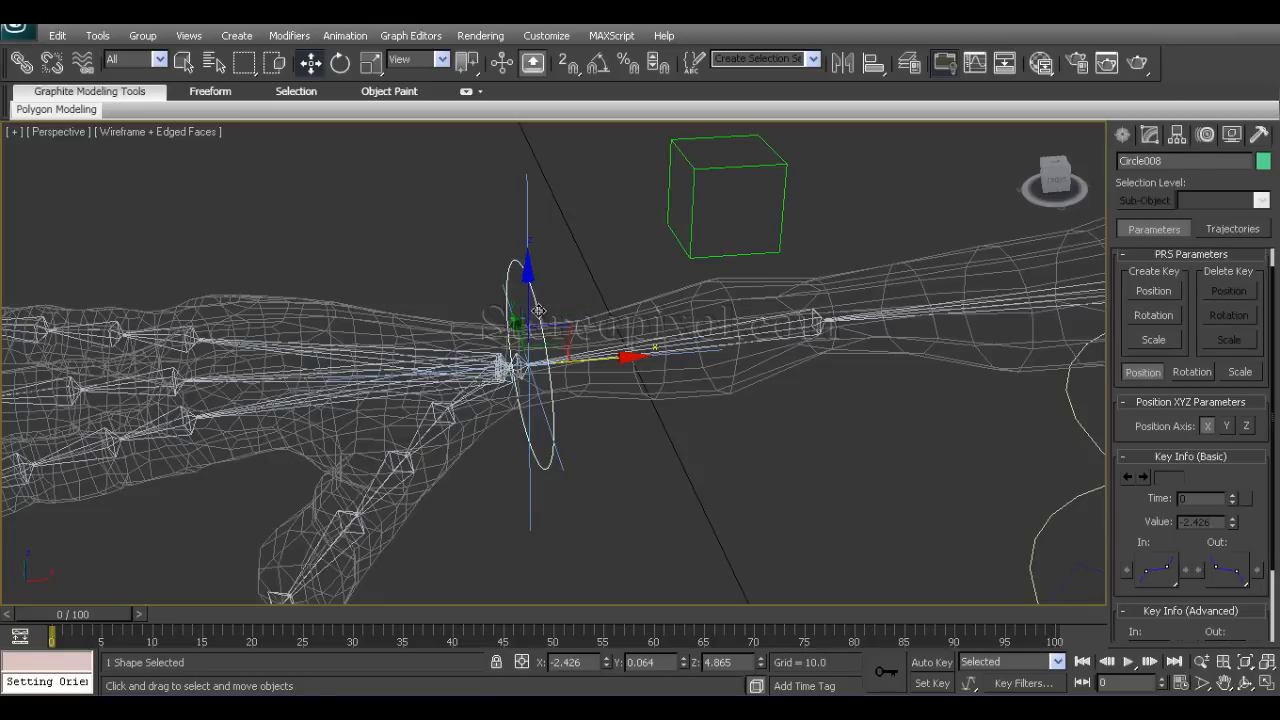
alt+right_click(538, 310)
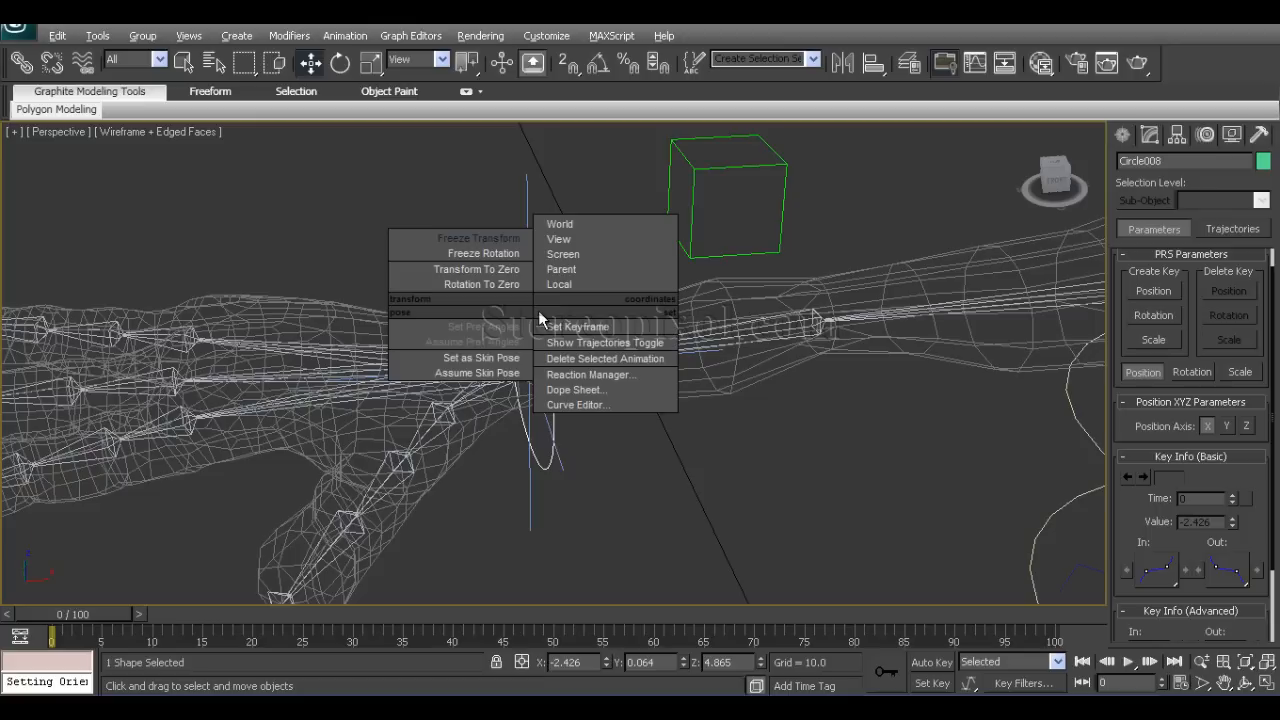
click(504, 248)
click(603, 432)
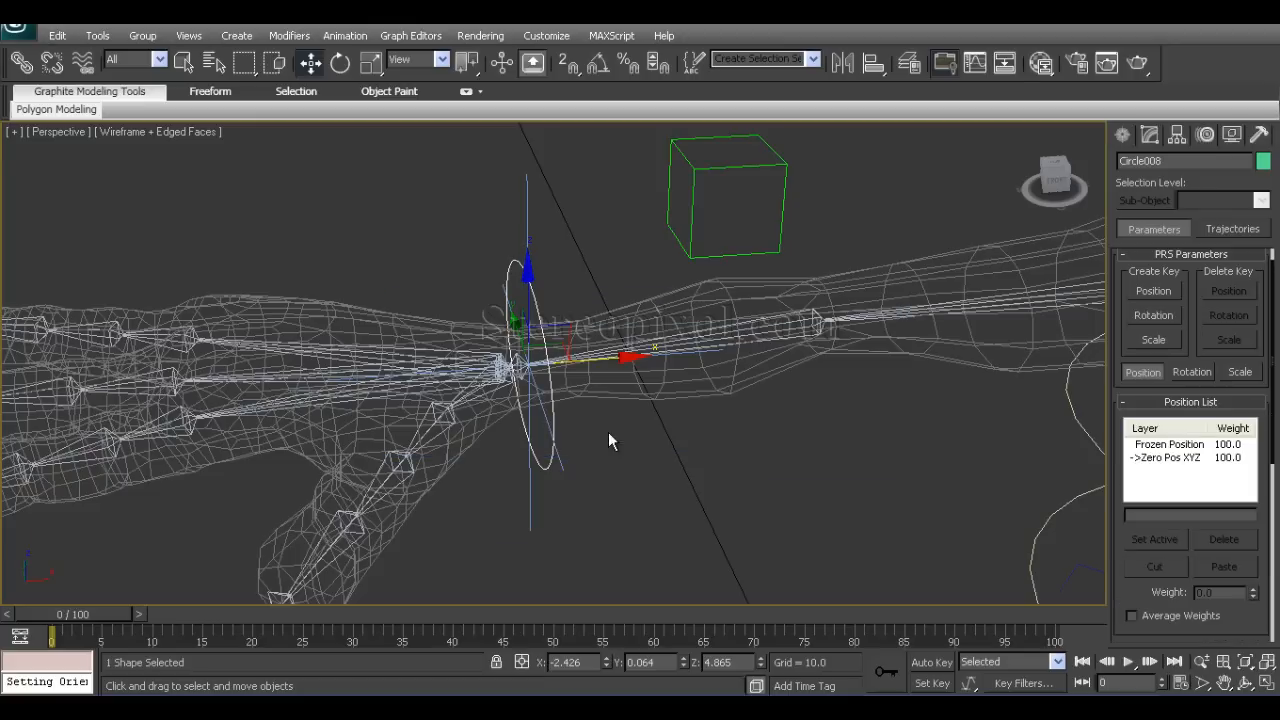
alt+middle_drag(608, 432, 569, 454)
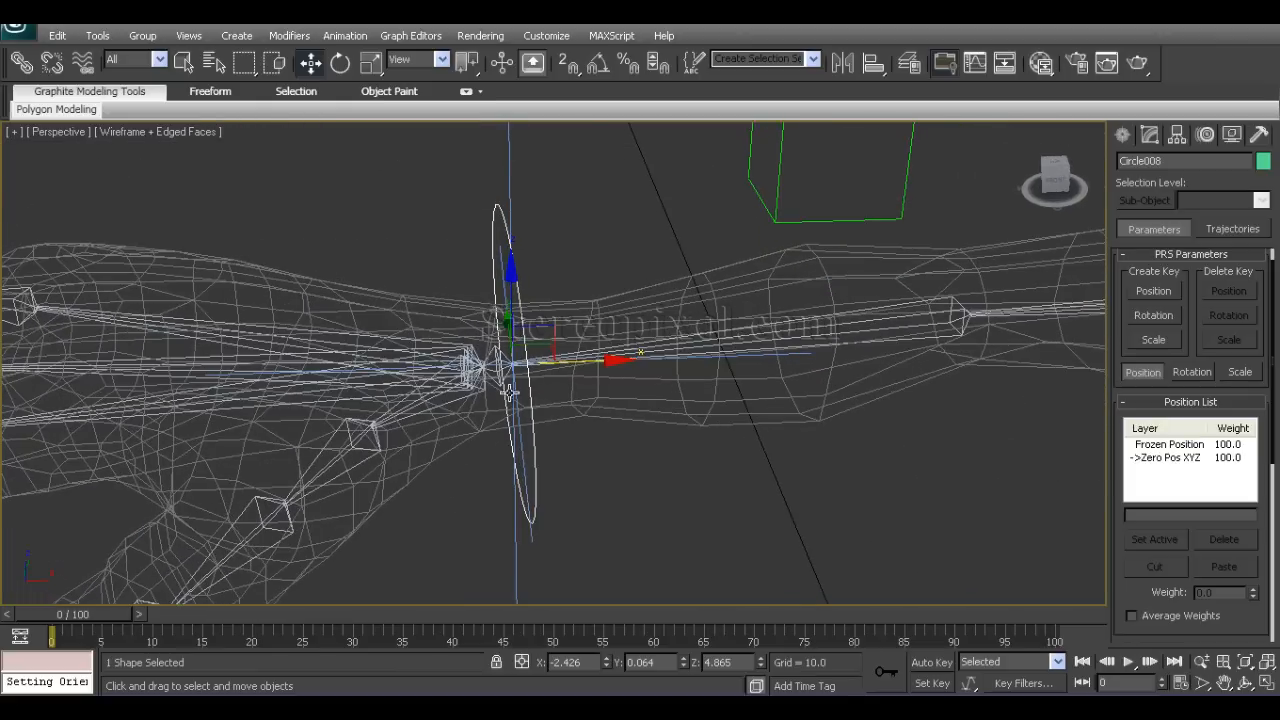
Constrain the right wrist bone's rotation to the wrist circle with an Orientation Constraint.
click(497, 357)
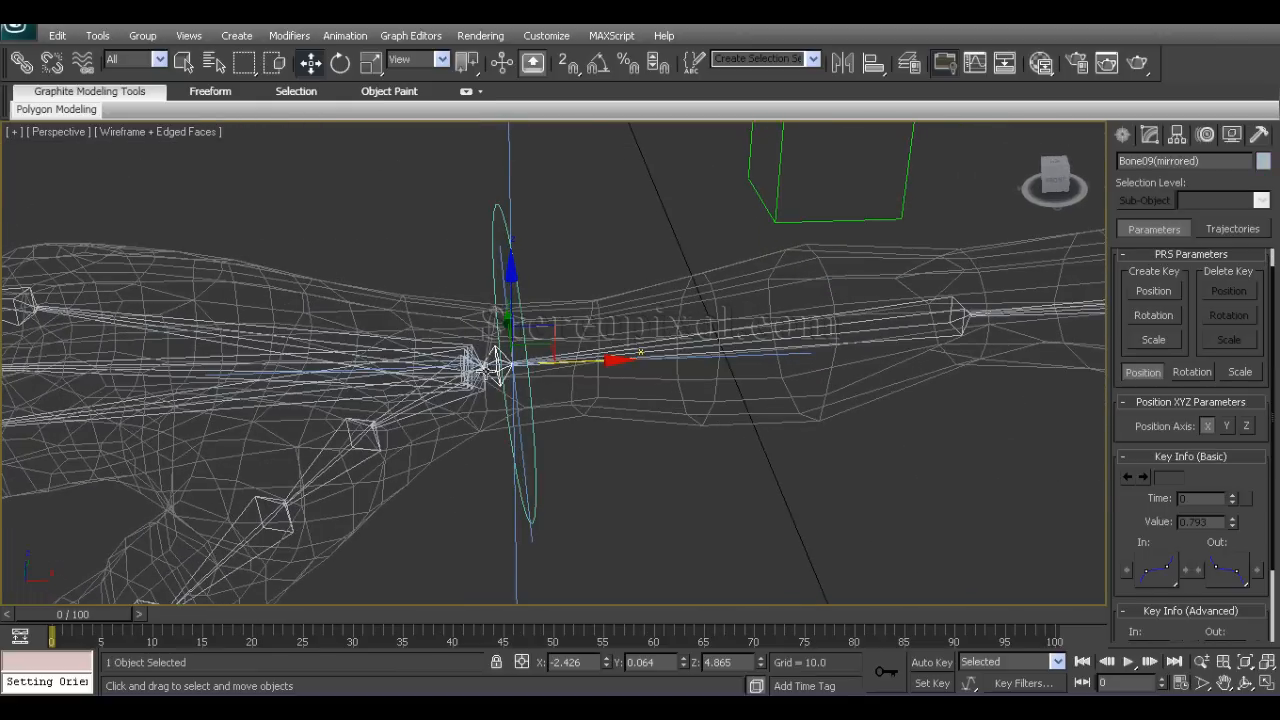
click(352, 37)
mouse_move(398, 121)
click(560, 243)
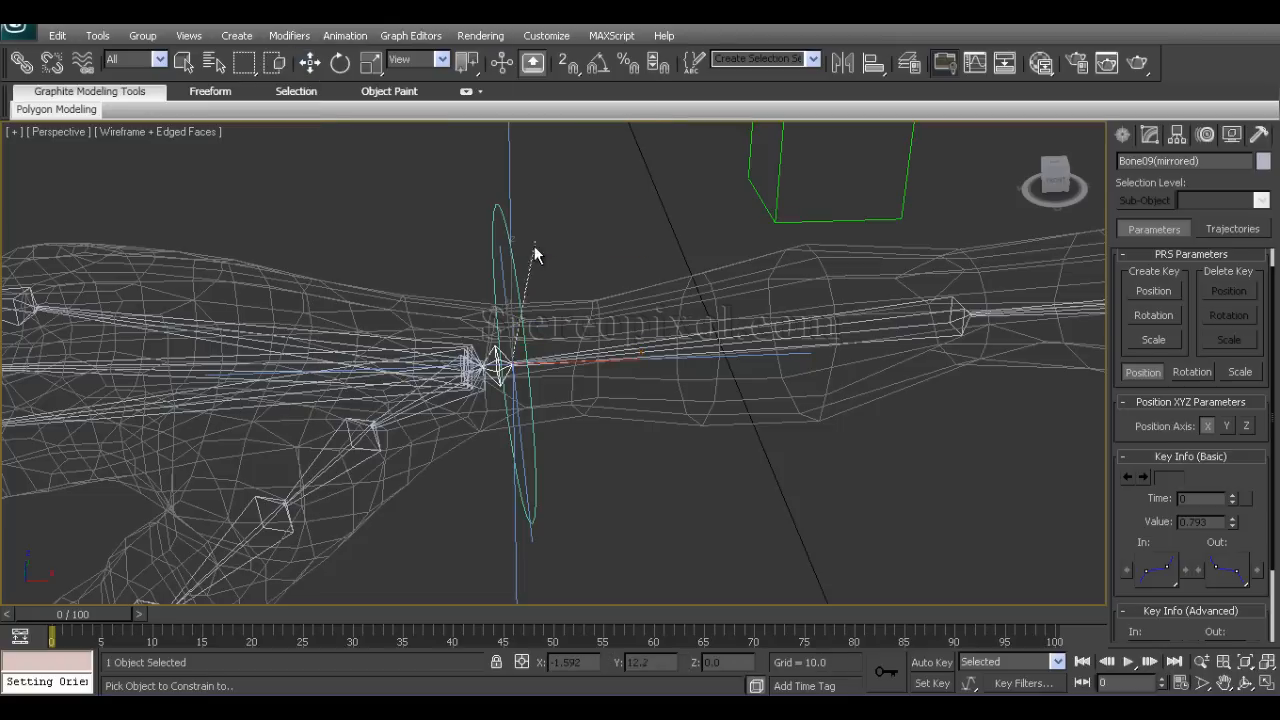
click(517, 282)
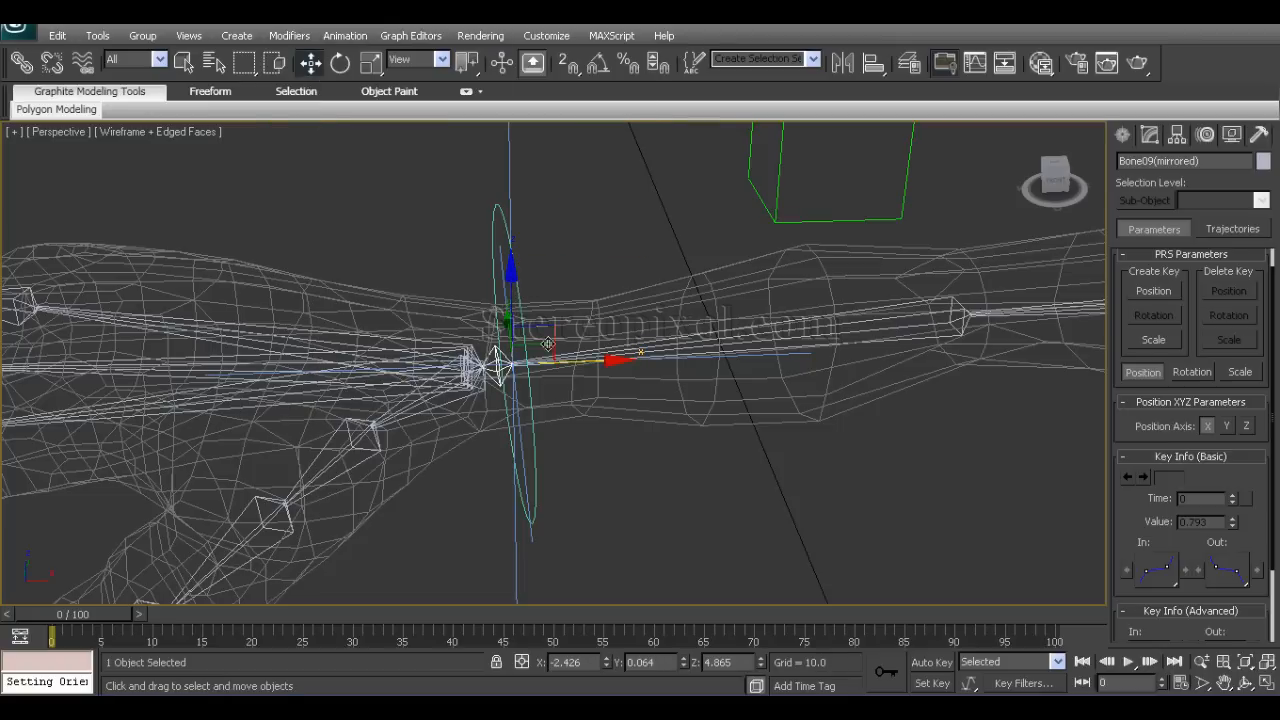
Test-rotate the wrist circle about its local axes to check the constrained hand, and return it to zero rotation.
alt+middle_drag(548, 344, 590, 395)
click(575, 495)
alt+middle_drag(545, 487, 551, 466)
key(e)
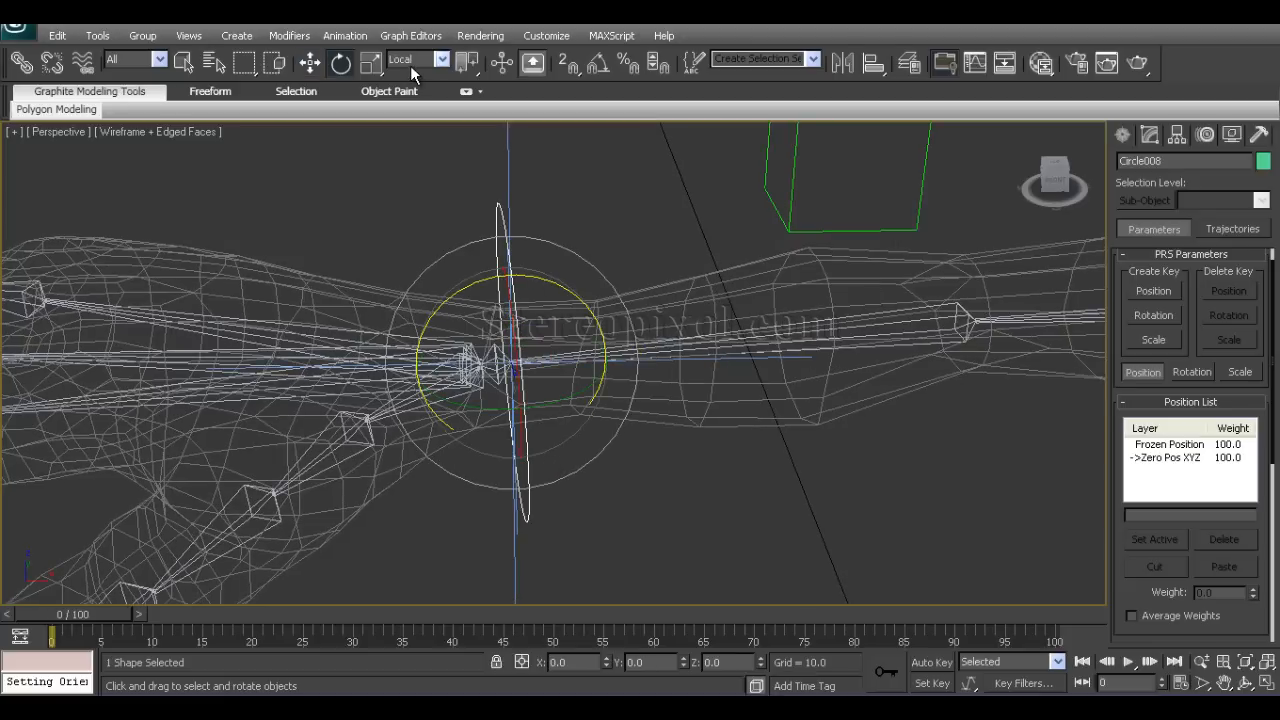
drag(538, 288, 507, 381)
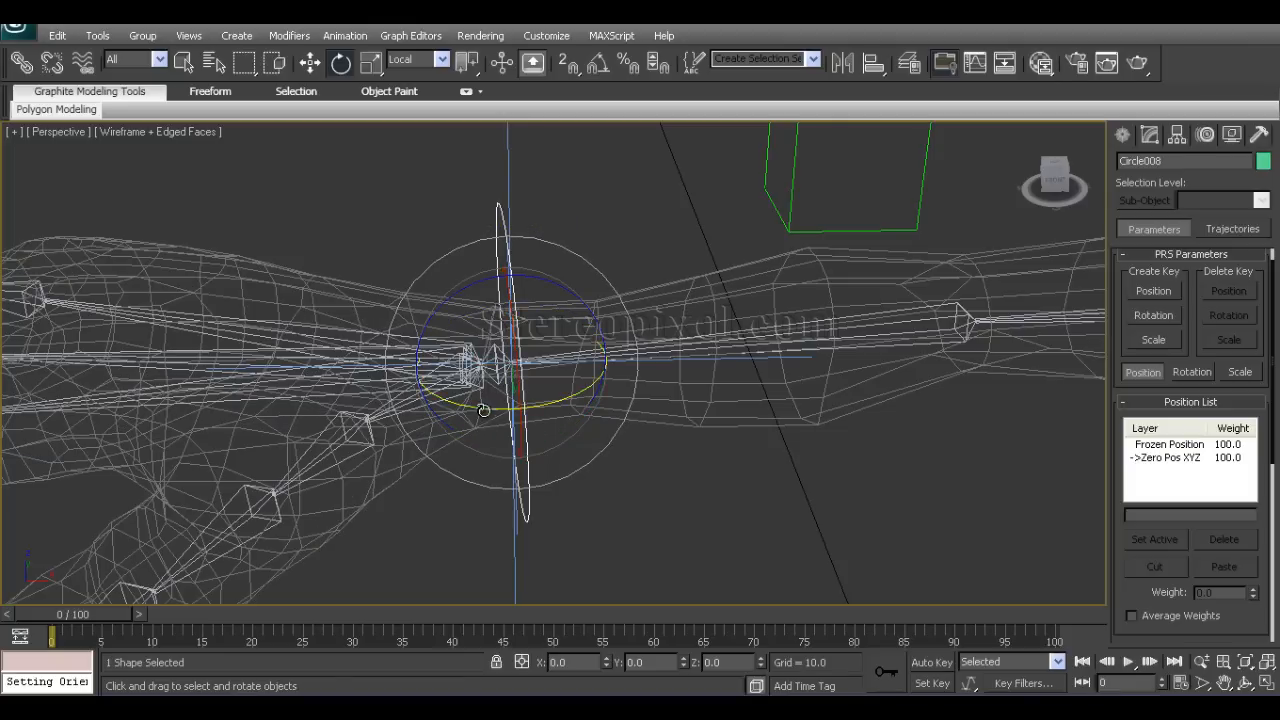
mouse_move(483, 428)
mouse_down()
mouse_move(478, 400)
mouse_move(483, 428)
mouse_up()
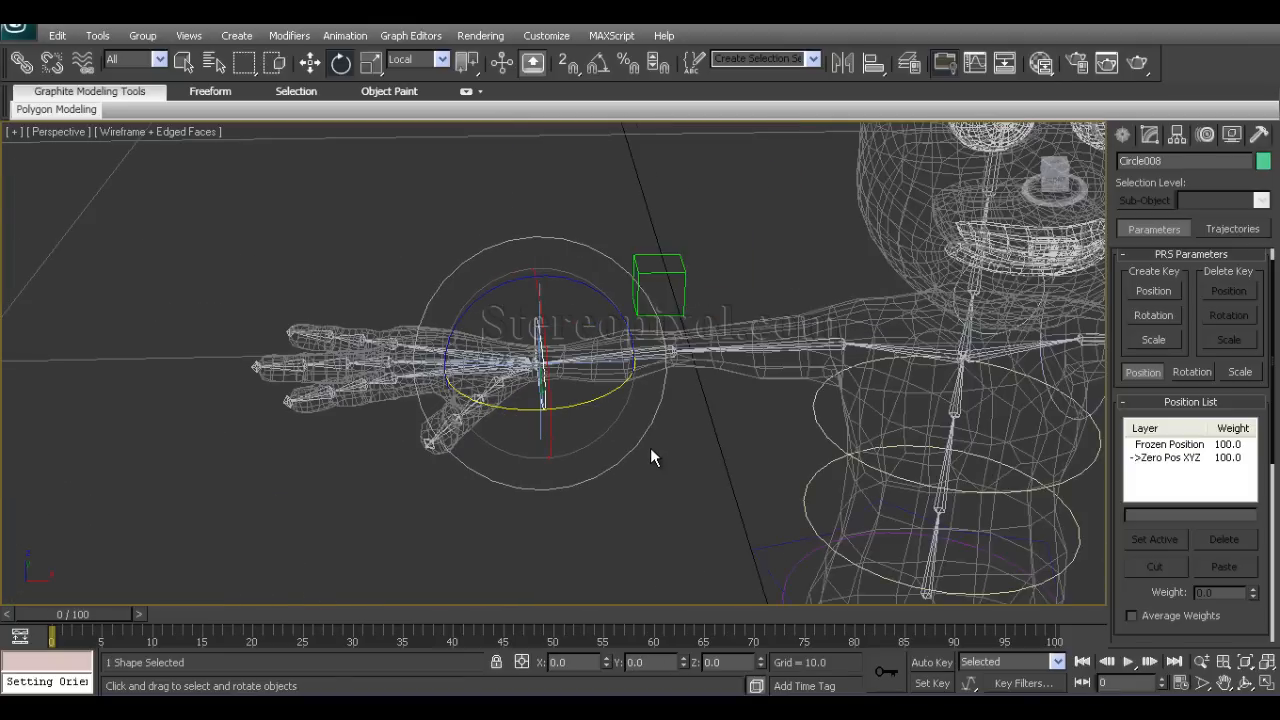
Test-move the wrist circle toward the body and rotate it to check the arm and hand, and return its transform to zero.
alt+middle_drag(650, 447, 418, 434)
key(w)
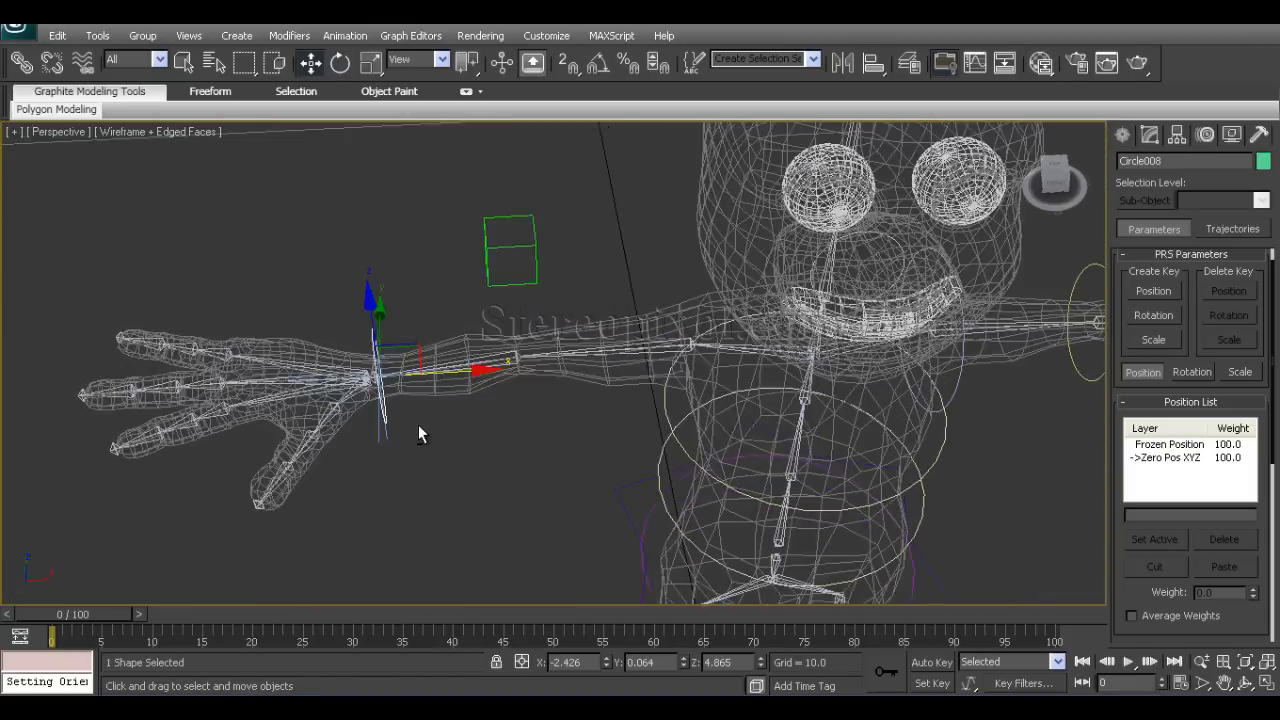
drag(466, 372, 519, 372)
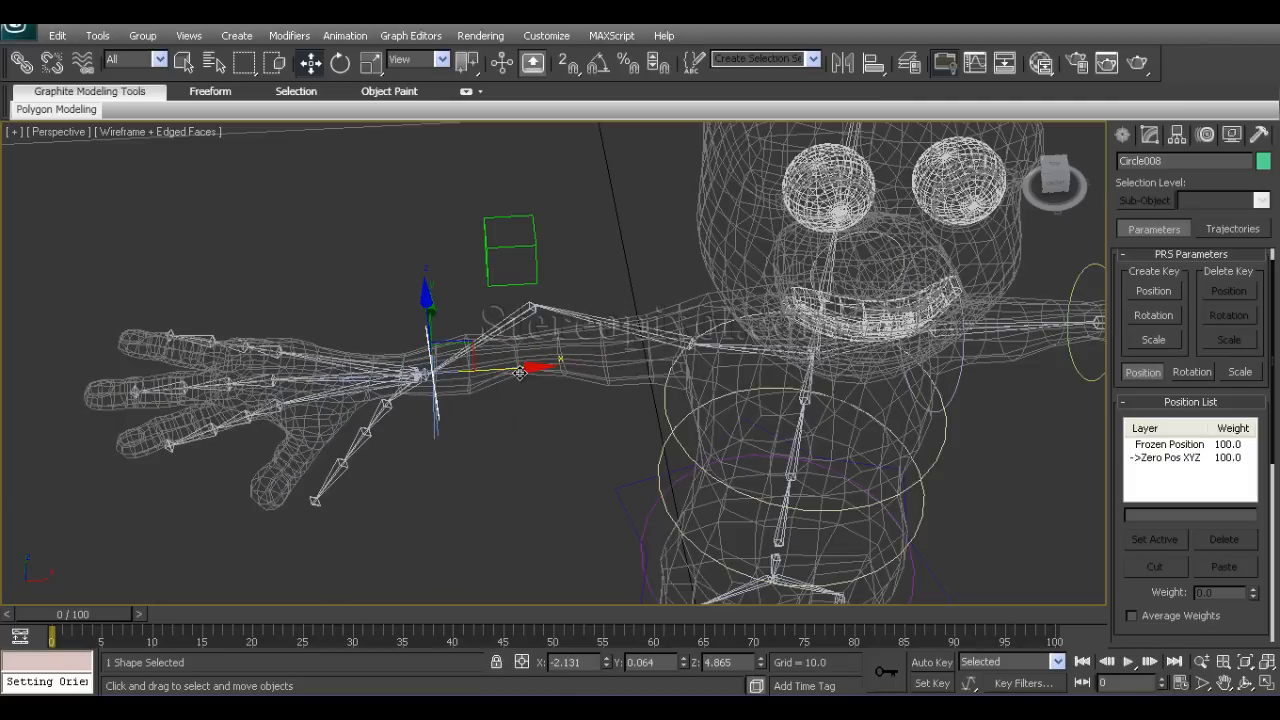
key(e)
drag(407, 458, 499, 452)
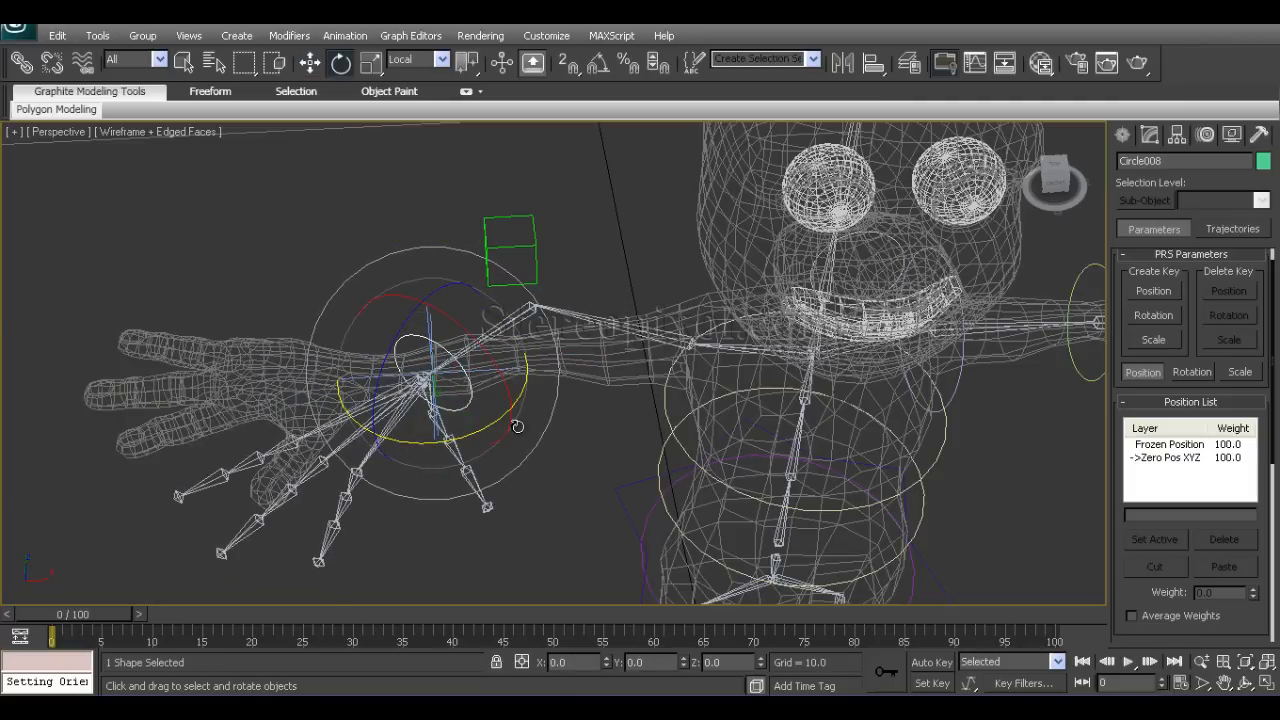
right_click(469, 405)
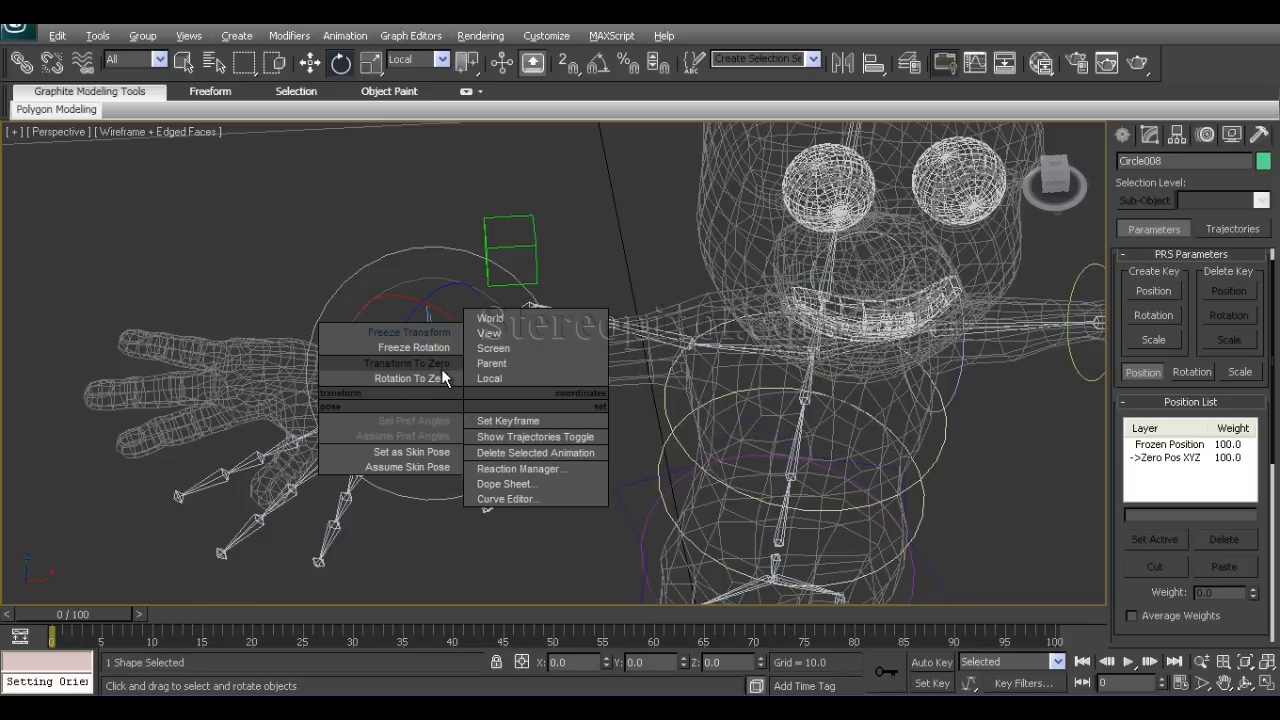
click(443, 365)
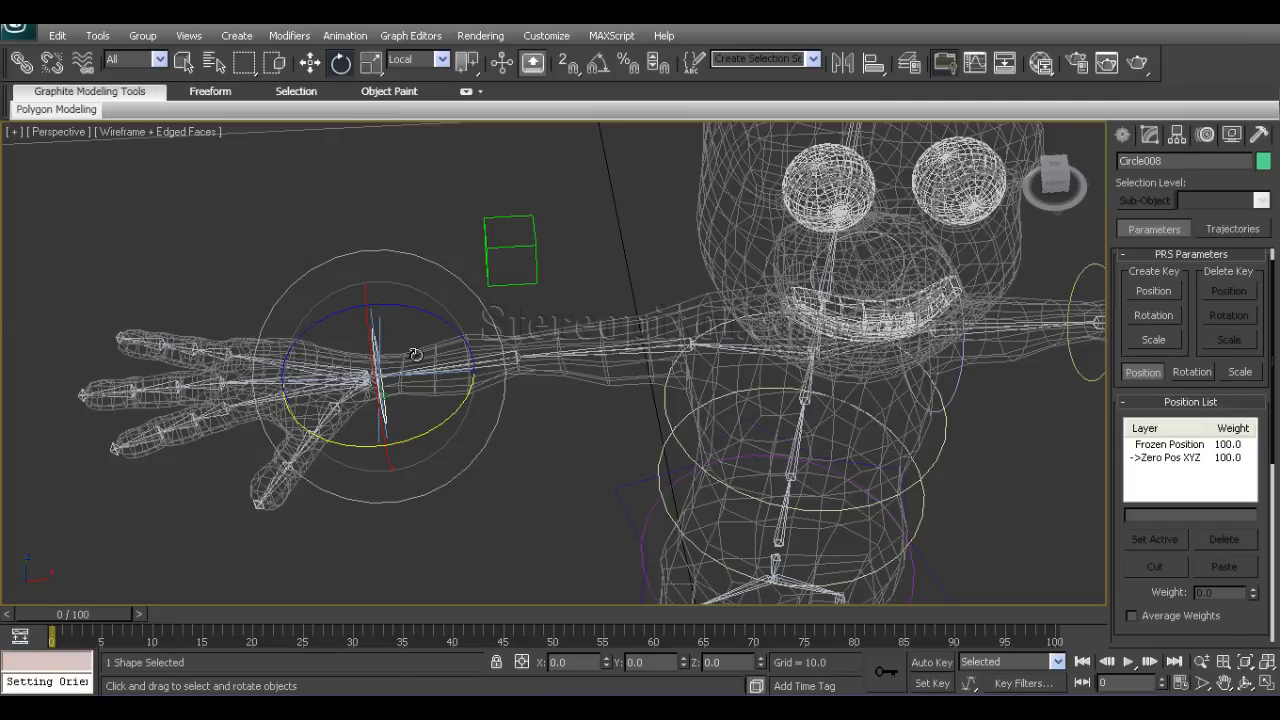
Inspect the elbow dummy's placement, and reset the right wrist circle to zero again.
alt+middle_drag(399, 424, 438, 421)
alt+middle_drag(588, 426, 172, 382)
click(414, 285)
key(w)
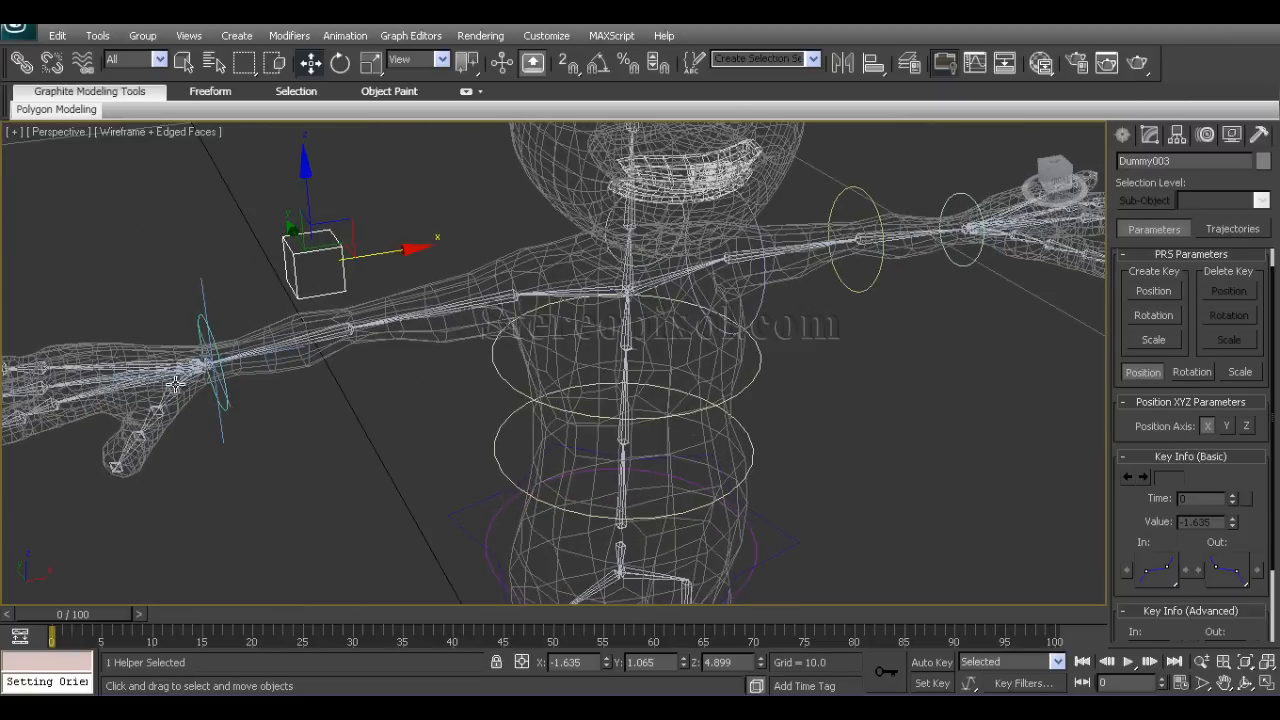
click(226, 414)
right_click(228, 410)
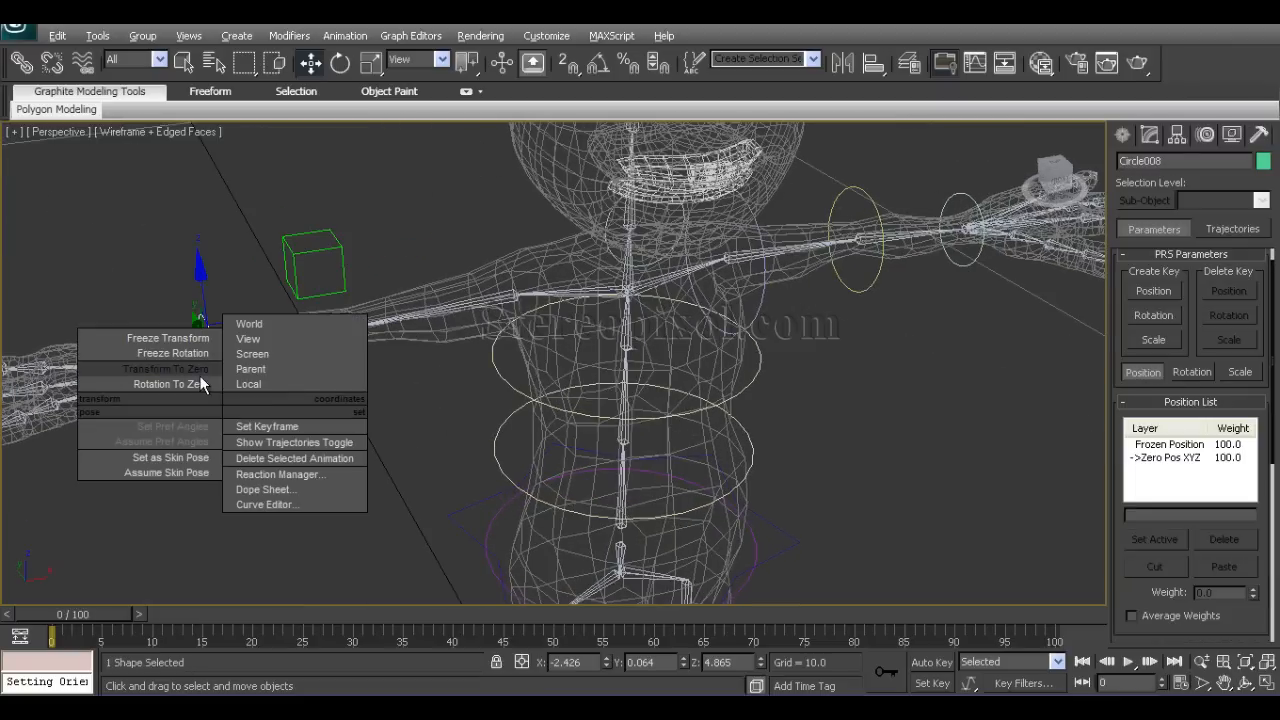
click(196, 383)
Test-bend the right arm by moving the wrist circle inward and the elbow dummy down, and undo the moves.
alt+middle_drag(307, 440, 417, 436)
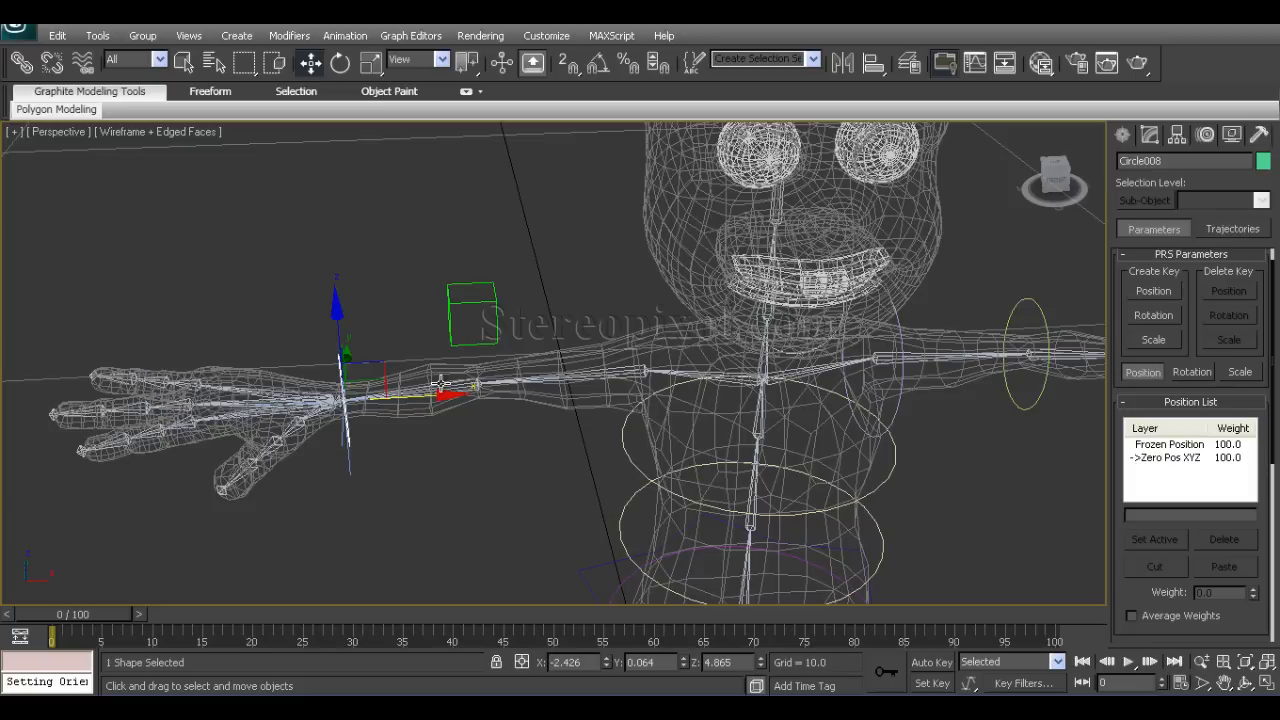
drag(428, 399, 502, 396)
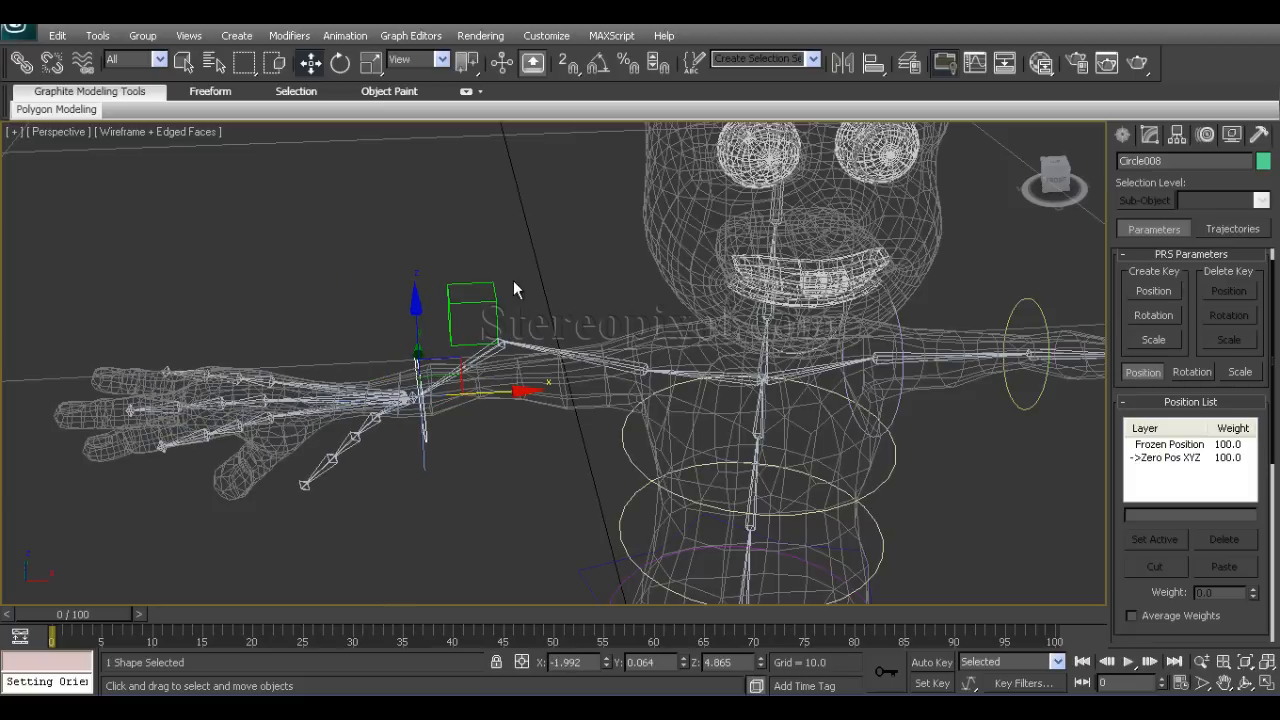
click(480, 303)
alt+middle_drag(462, 351, 447, 334)
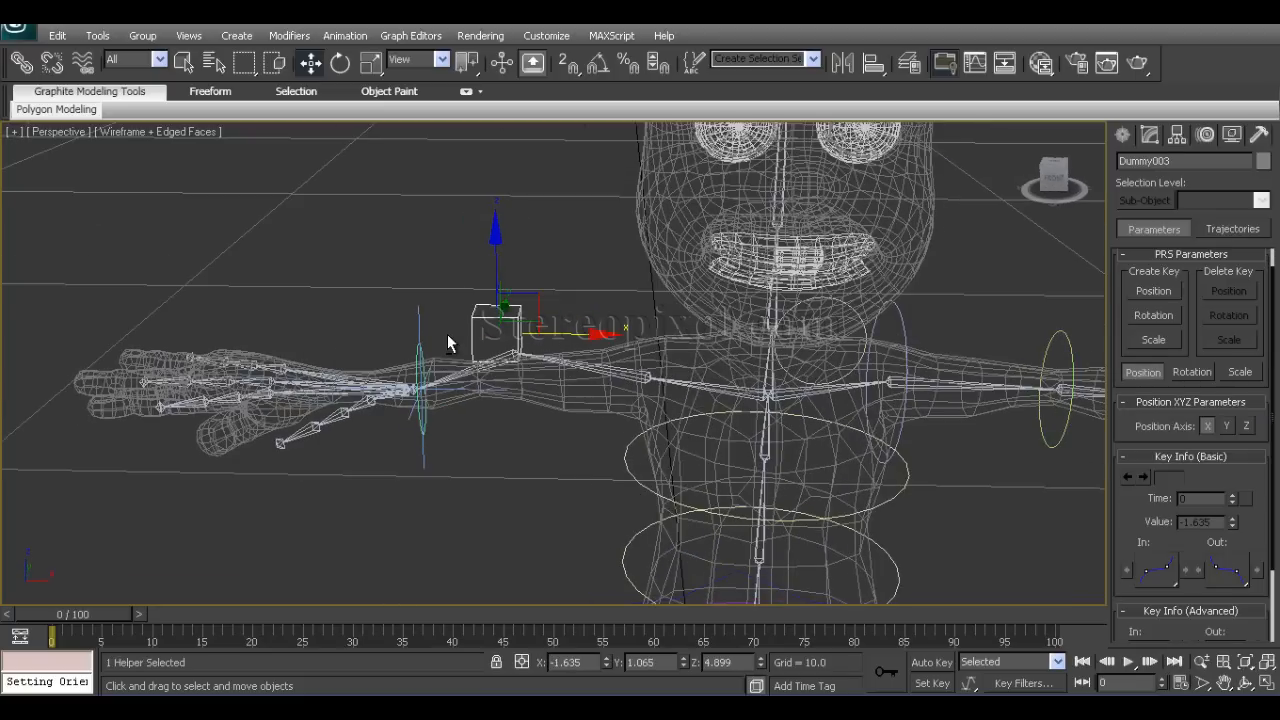
drag(497, 255, 499, 286)
key(ctrl+z)
key(ctrl+z)
key(ctrl+z)
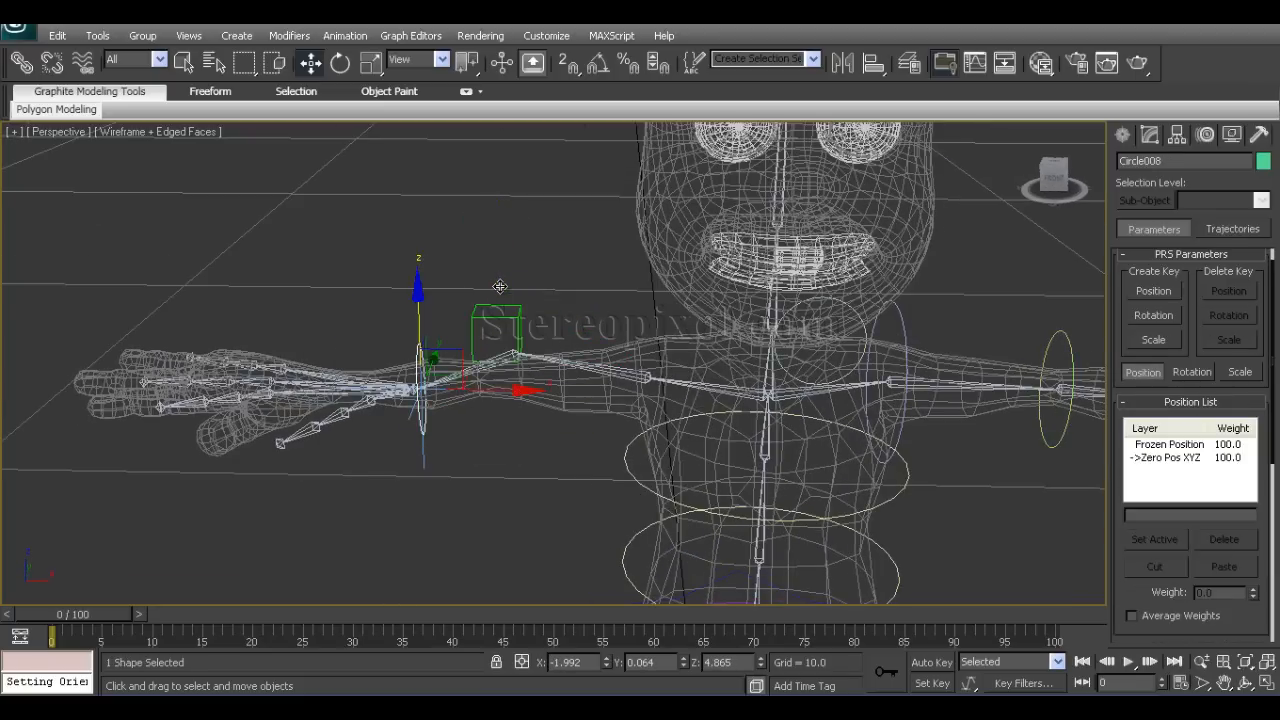
Clone the left clavicle's control circle as a Copy over the right clavicle, at about X -0.42.
alt+middle_drag(586, 390, 496, 370)
click(706, 315)
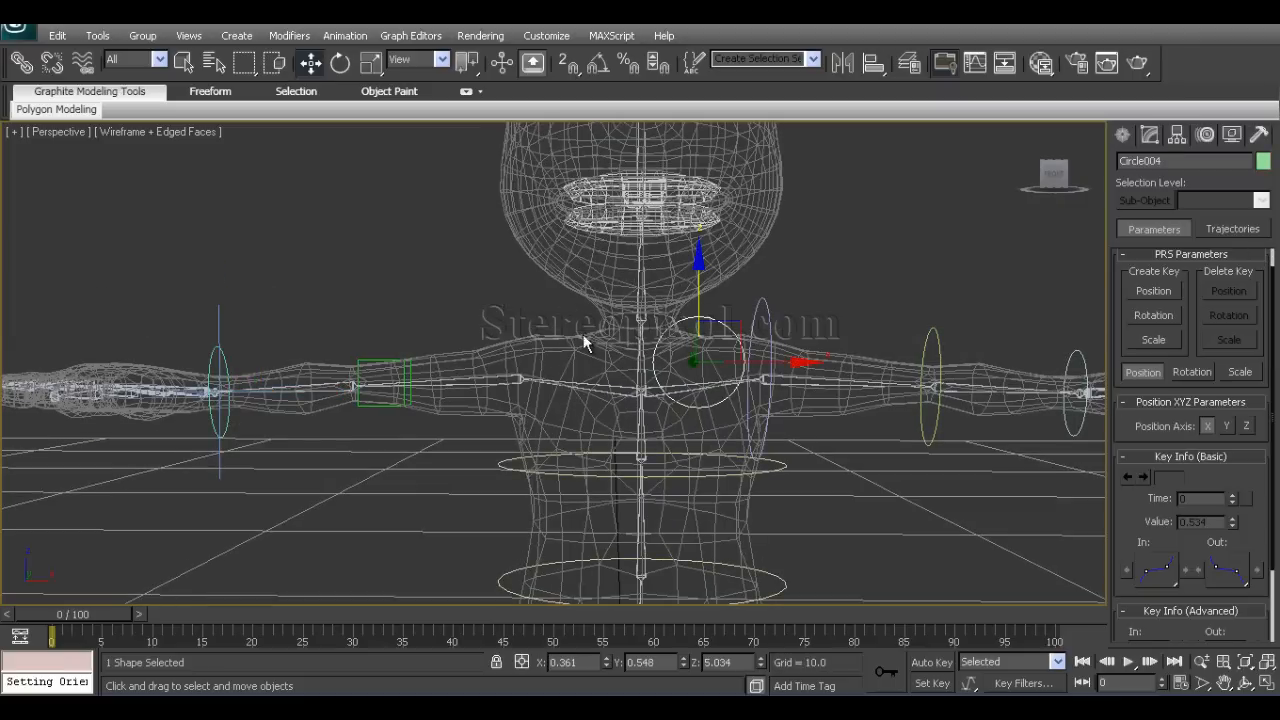
middle_drag(622, 374, 521, 392)
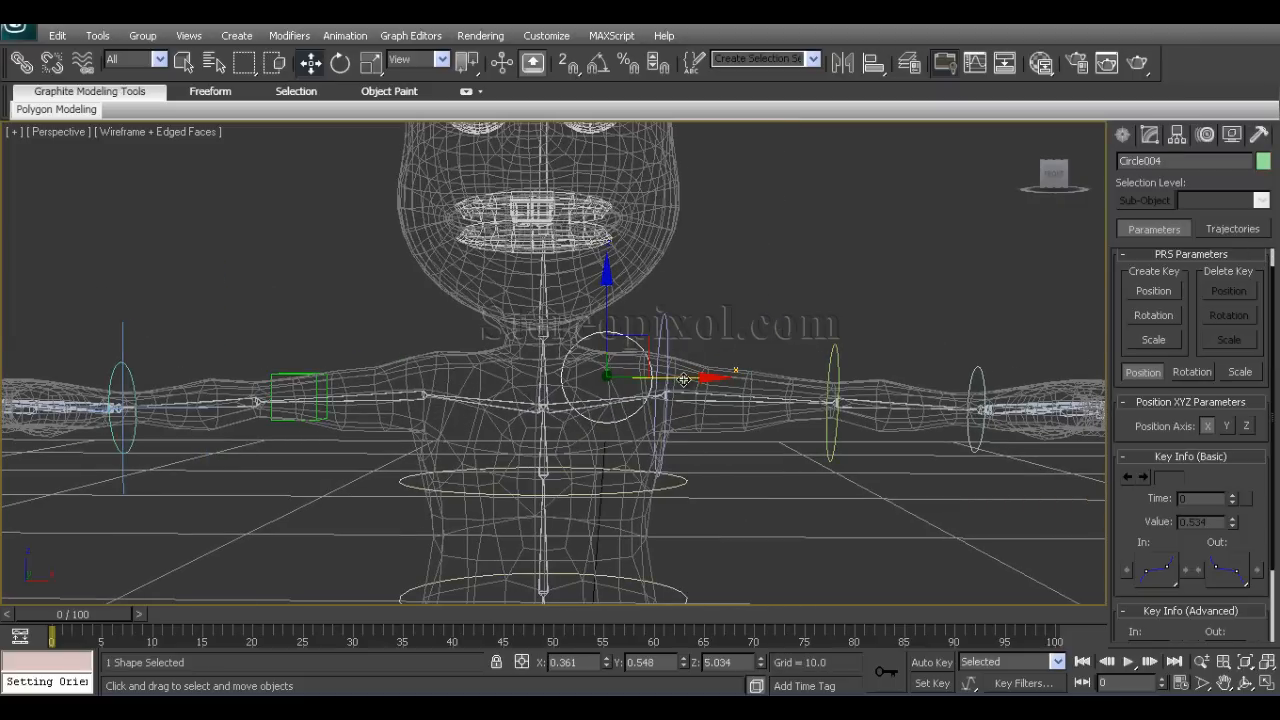
mouse_move(683, 377)
shift+mouse_down()
mouse_move(527, 370)
mouse_move(557, 368)
shift+mouse_up()
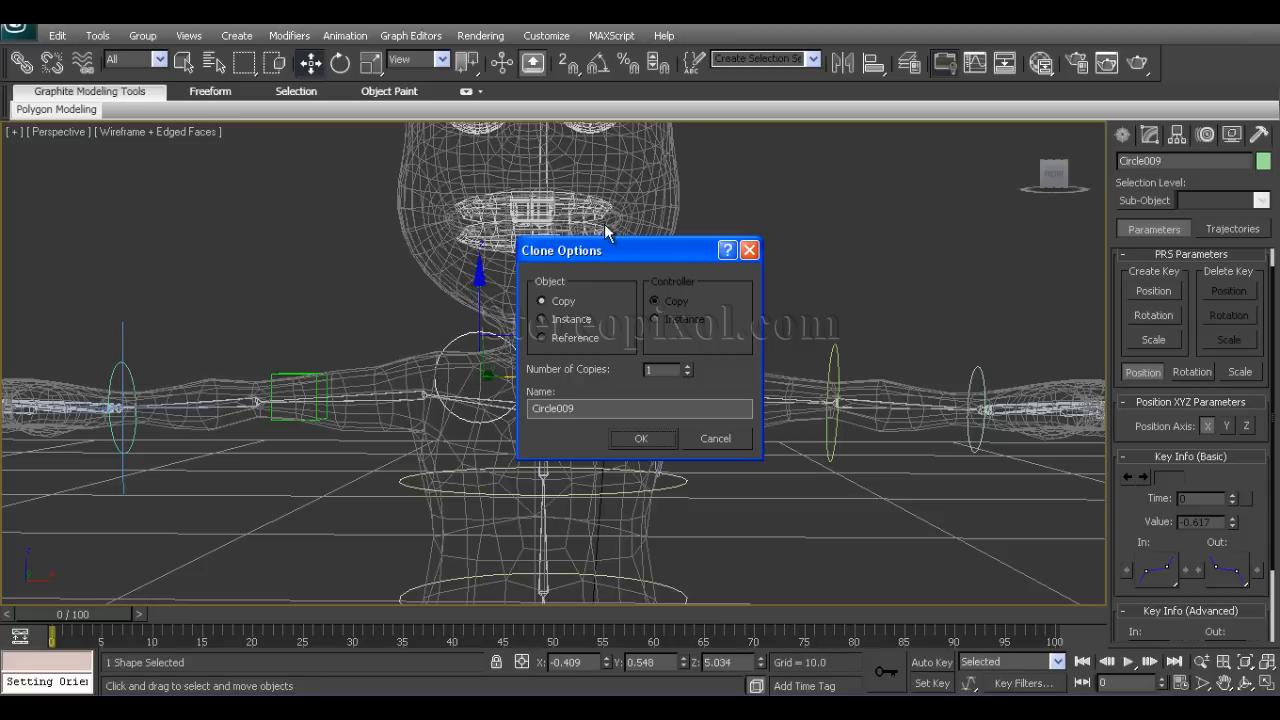
drag(598, 250, 748, 228)
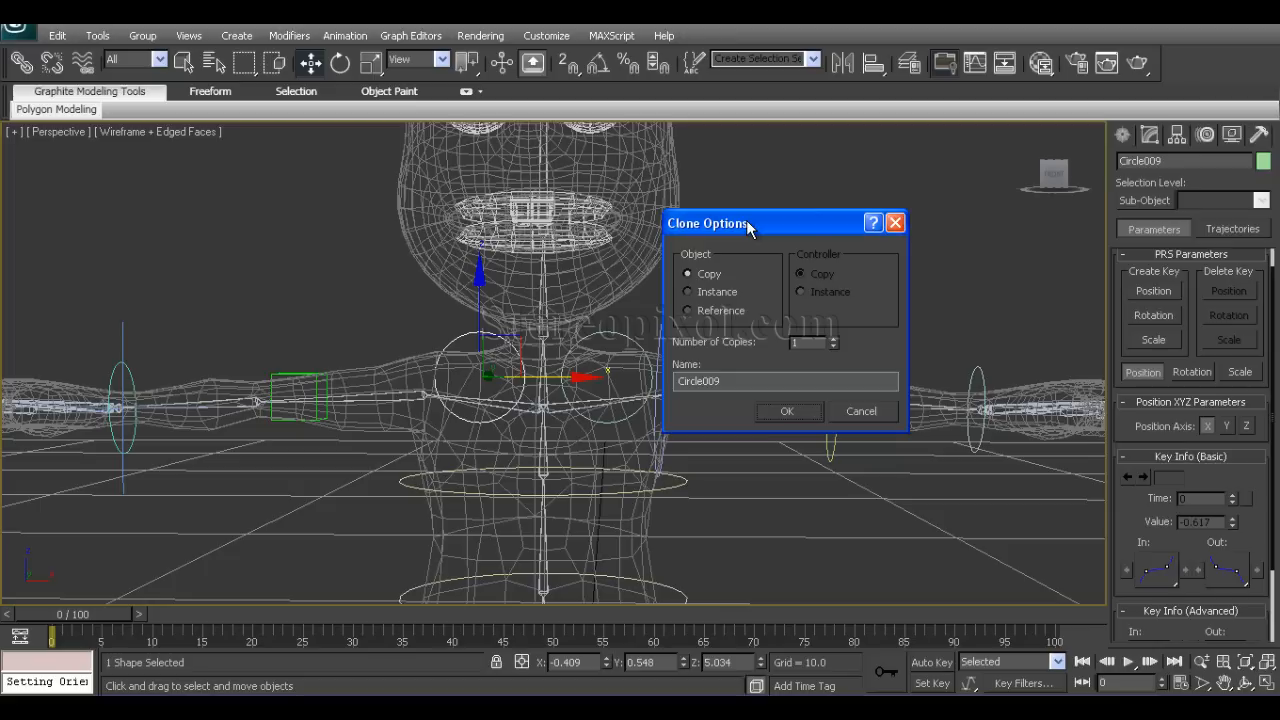
click(788, 411)
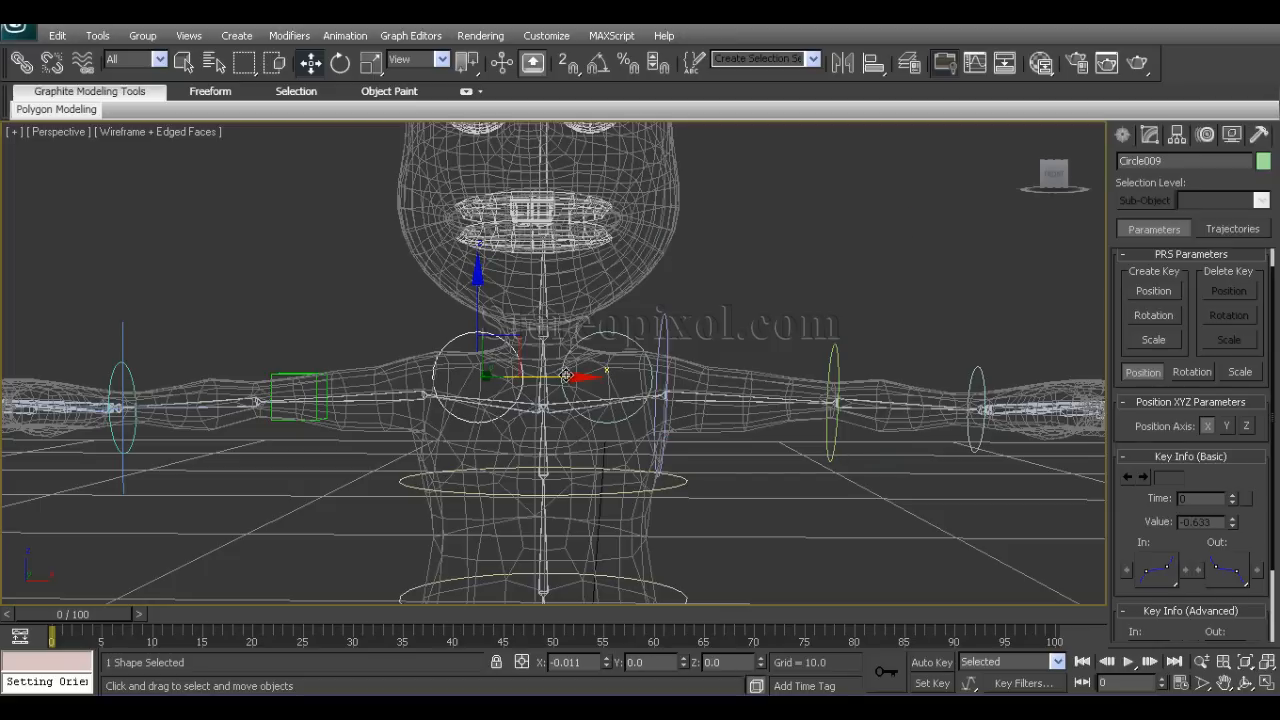
Apply Freeze Transform to the copied right clavicle circle and confirm it.
alt+middle_drag(528, 445, 556, 447)
alt+middle_drag(490, 355, 519, 404)
click(519, 409)
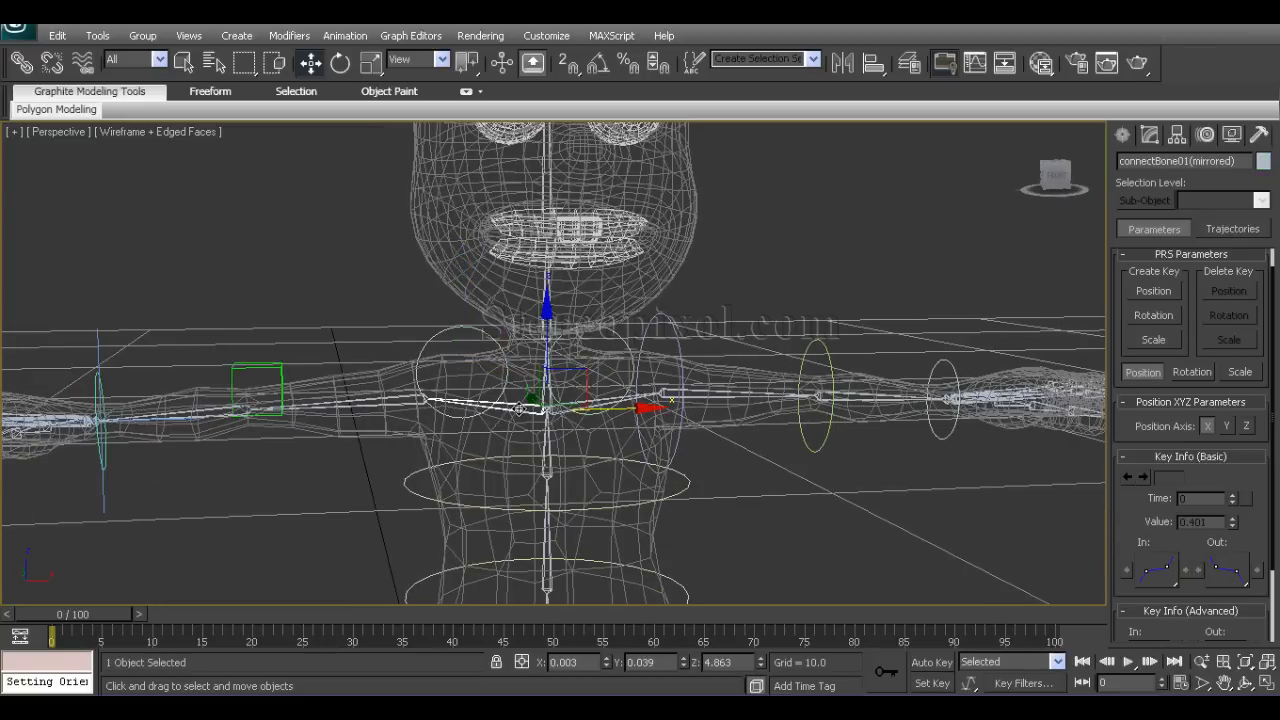
click(455, 328)
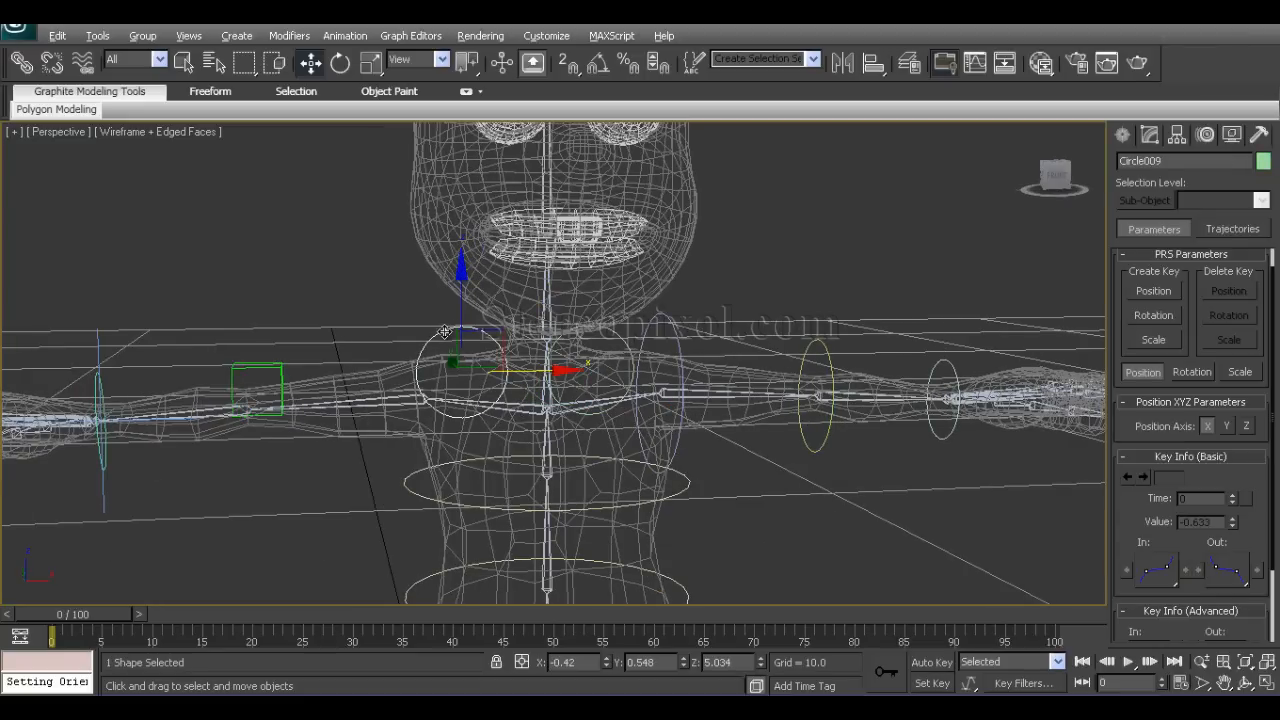
right_click(440, 333)
click(404, 260)
click(603, 432)
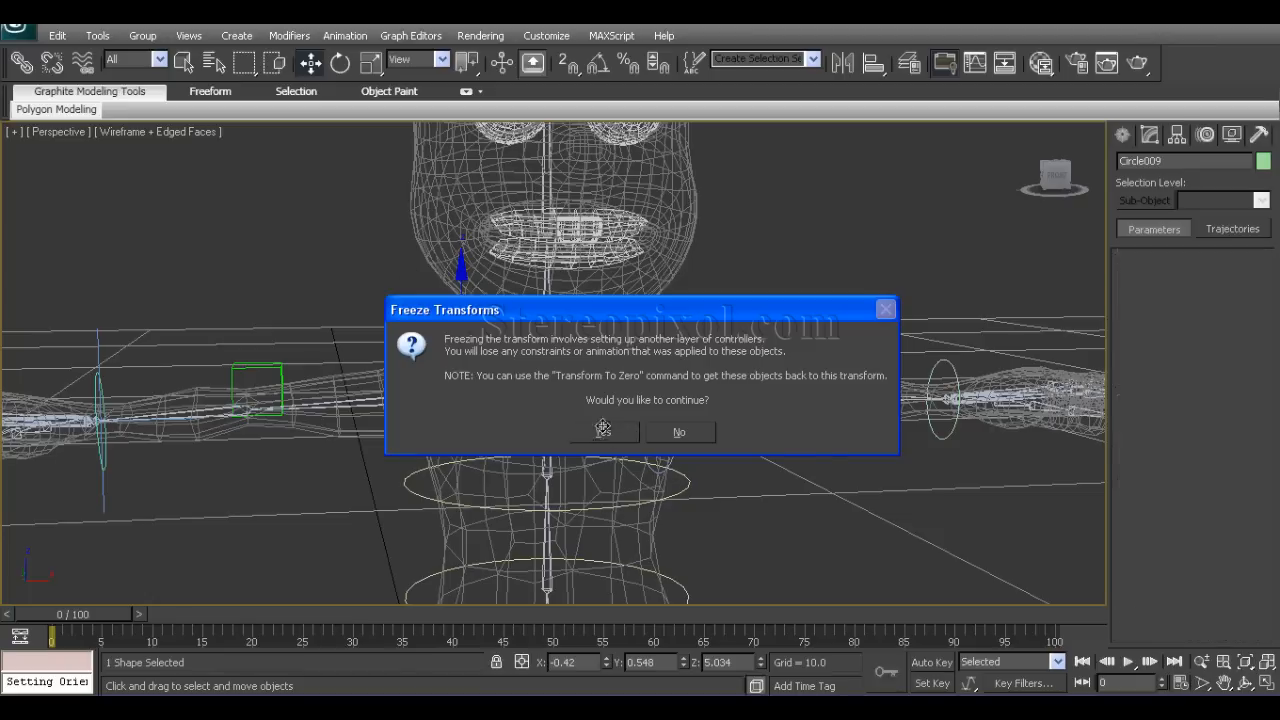
Add an Orientation Constraint from the right clavicle bone to the new clavicle circle.
alt+middle_drag(560, 432, 565, 470)
click(523, 413)
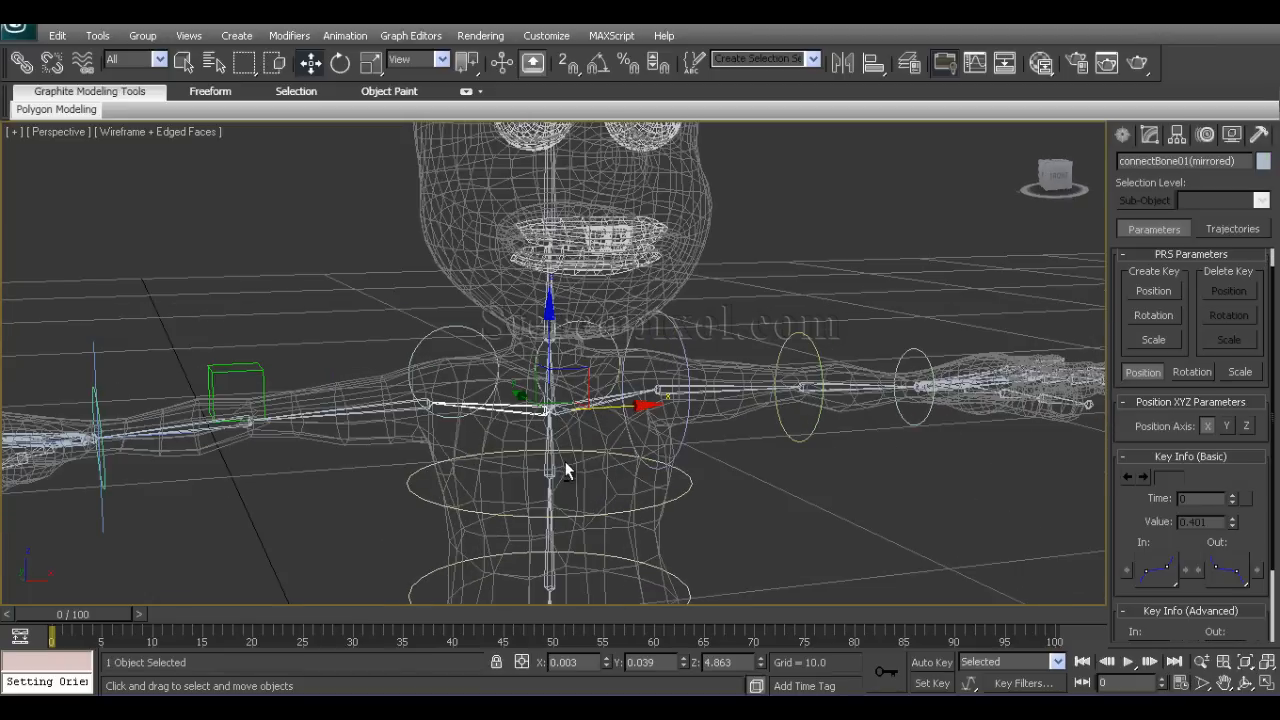
click(345, 35)
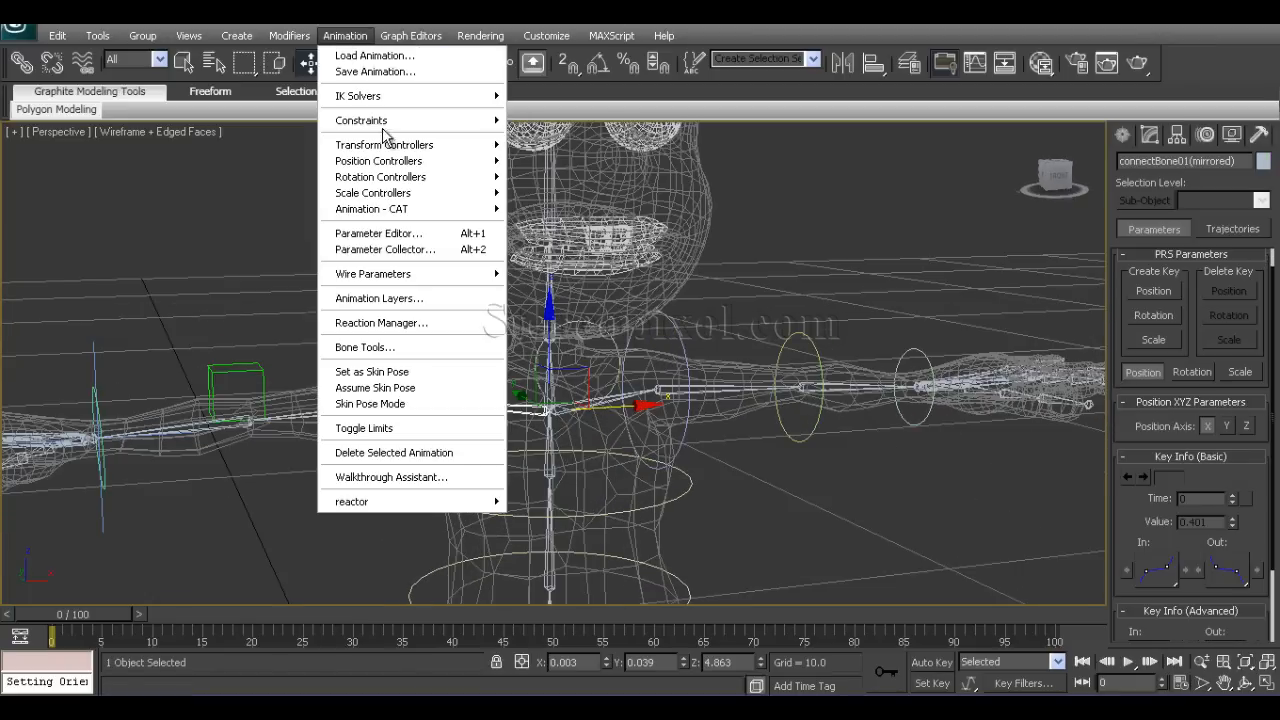
mouse_move(380, 120)
click(575, 242)
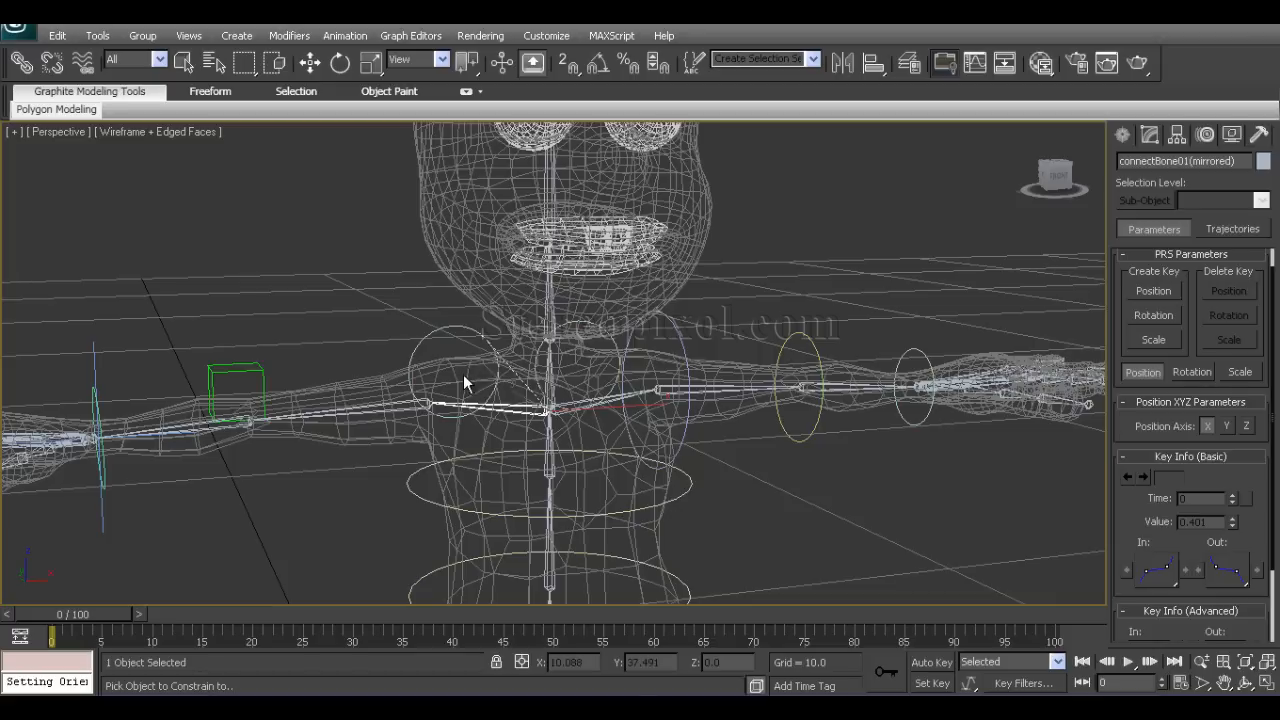
click(456, 316)
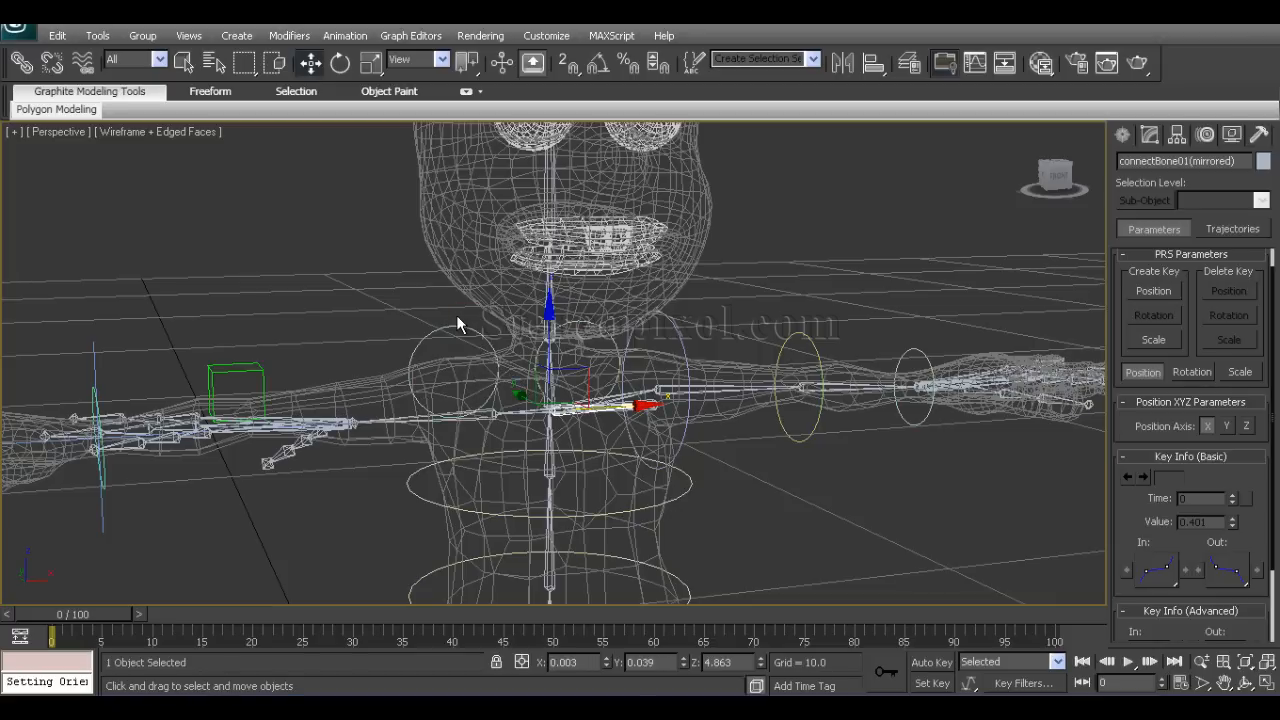
Enable Keep Initial Offset in the right clavicle bone's Orientation Constraint.
alt+middle_drag(552, 441, 529, 492)
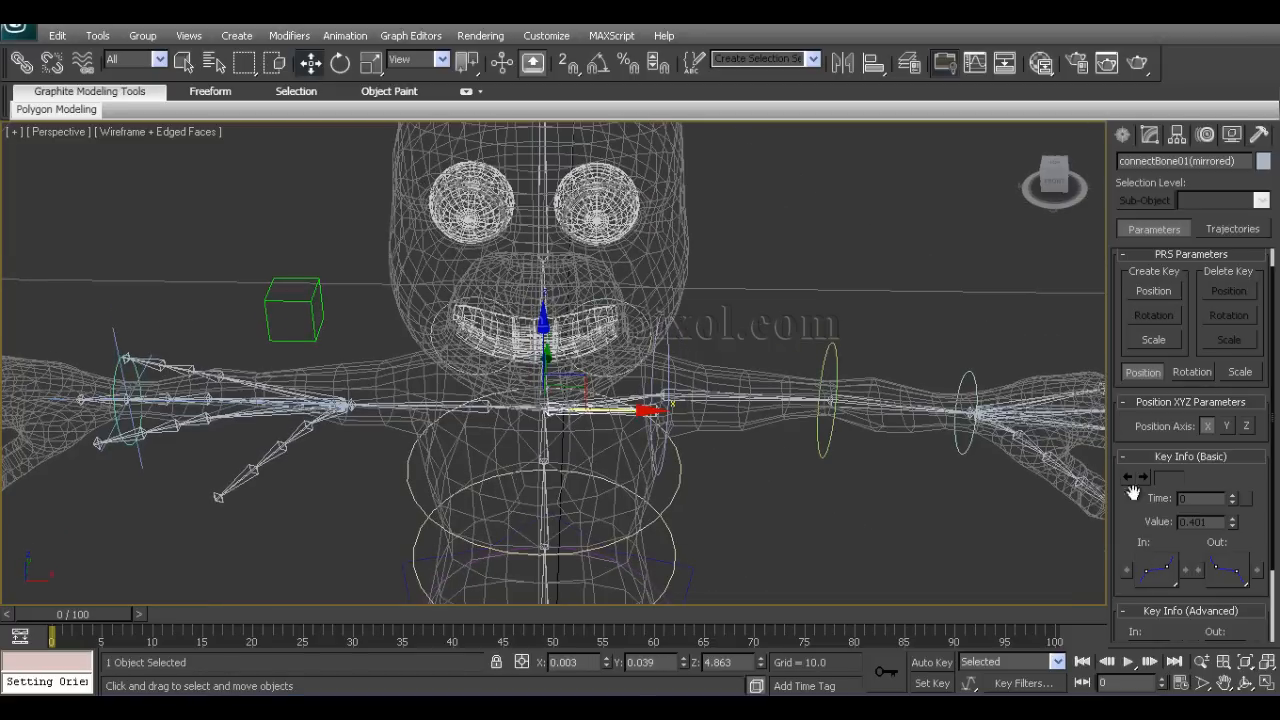
click(1191, 371)
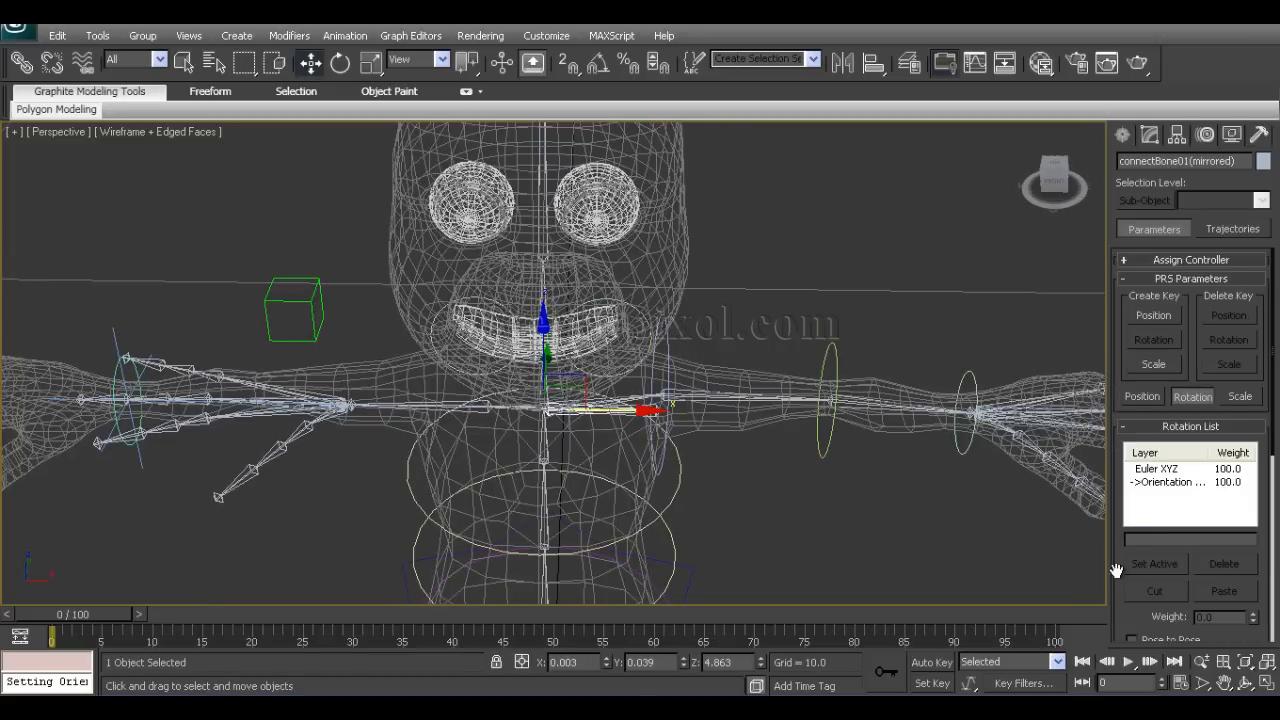
drag(1114, 571, 1117, 358)
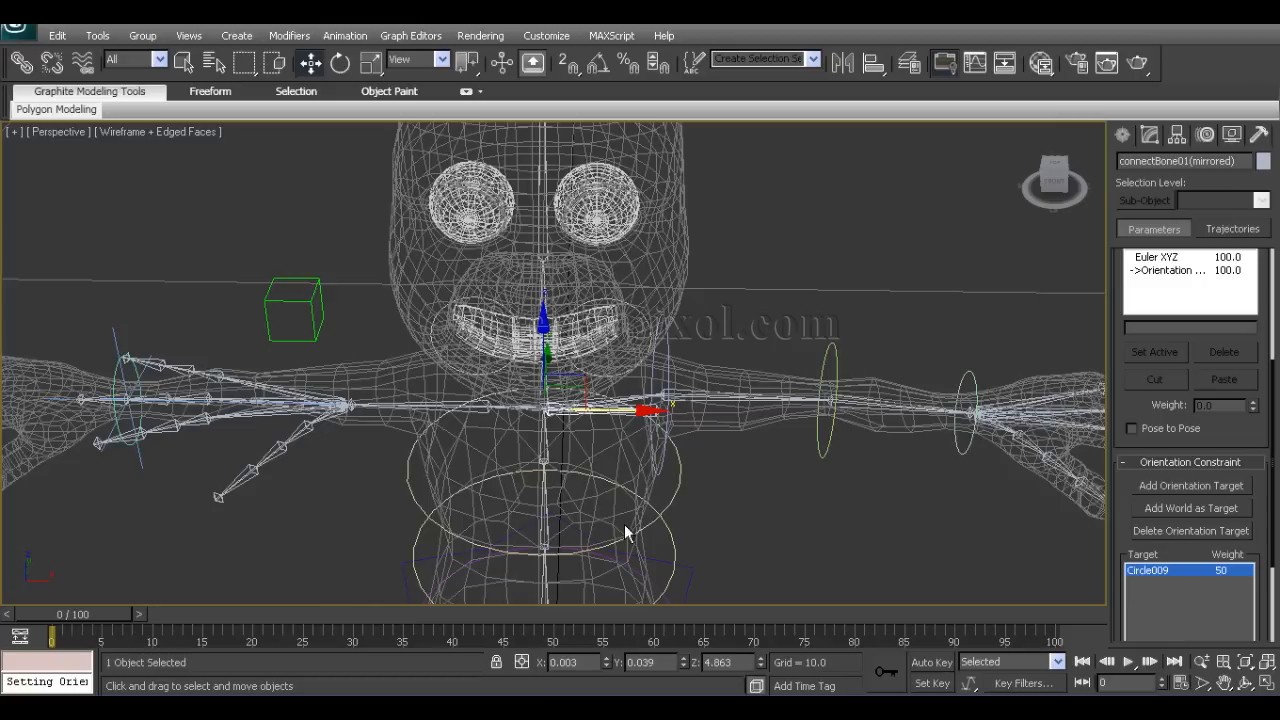
alt+middle_drag(657, 478, 625, 415)
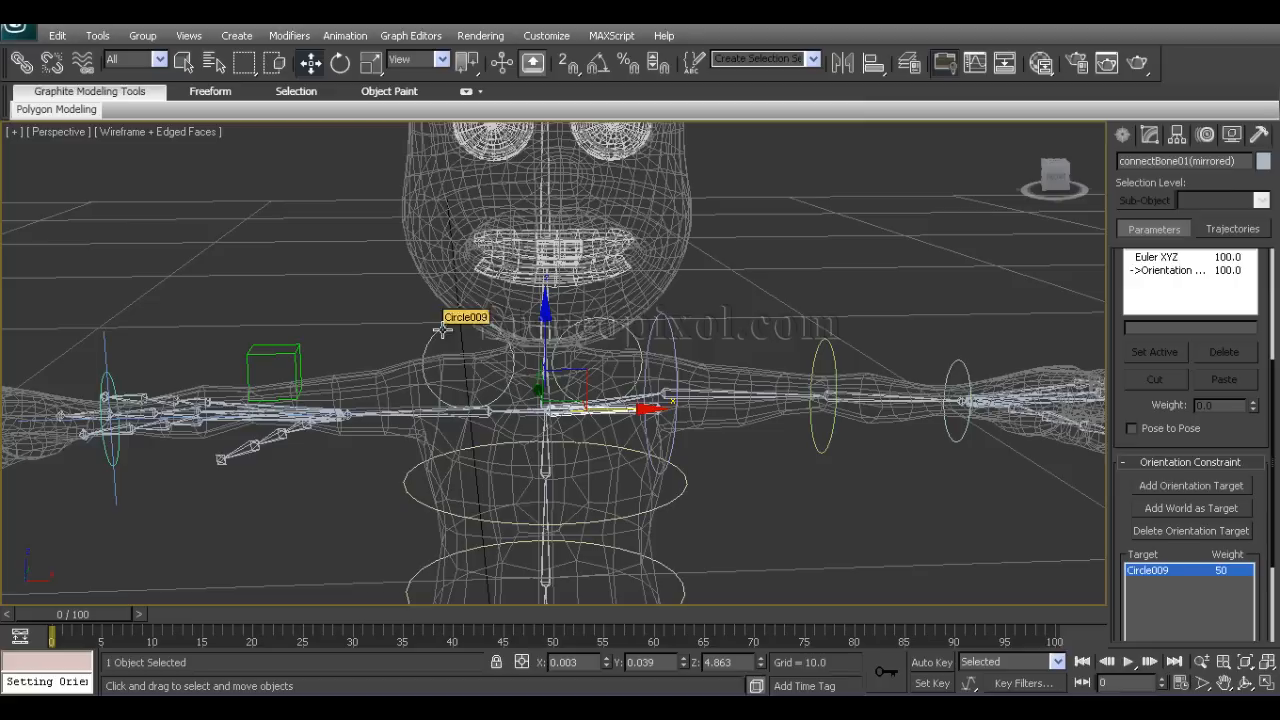
scroll(1131, 512, down, 3)
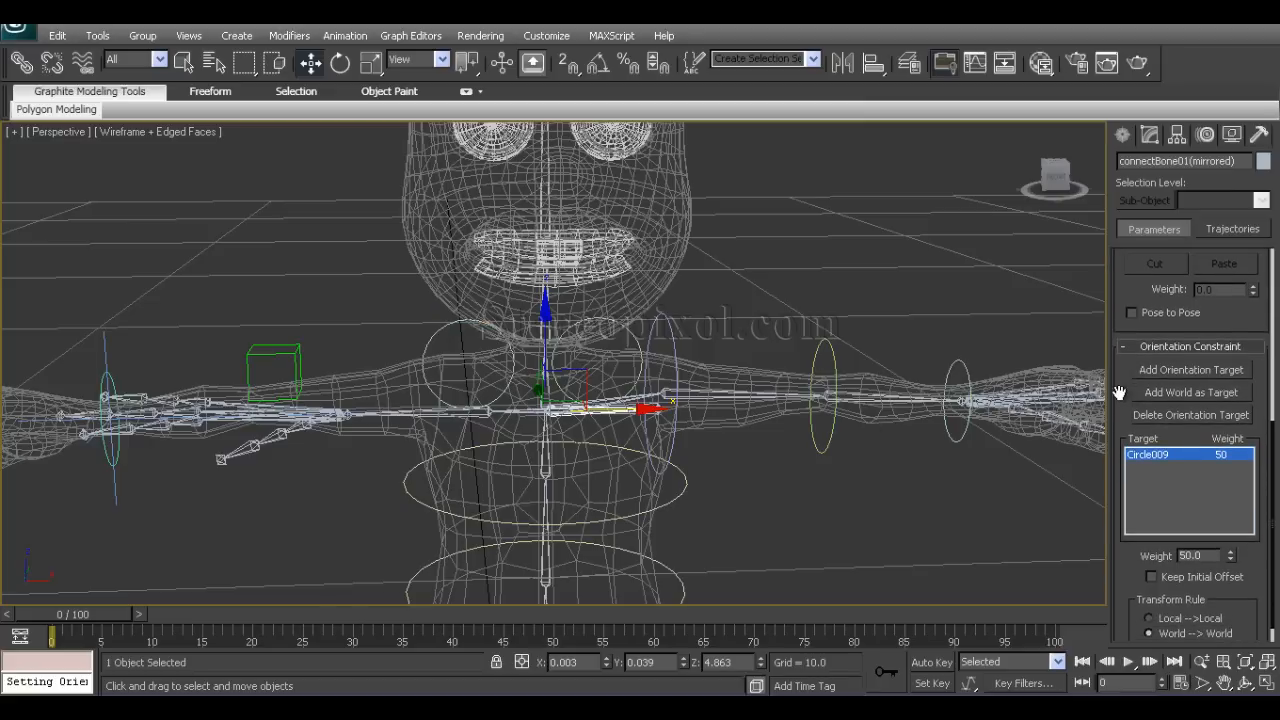
click(1151, 577)
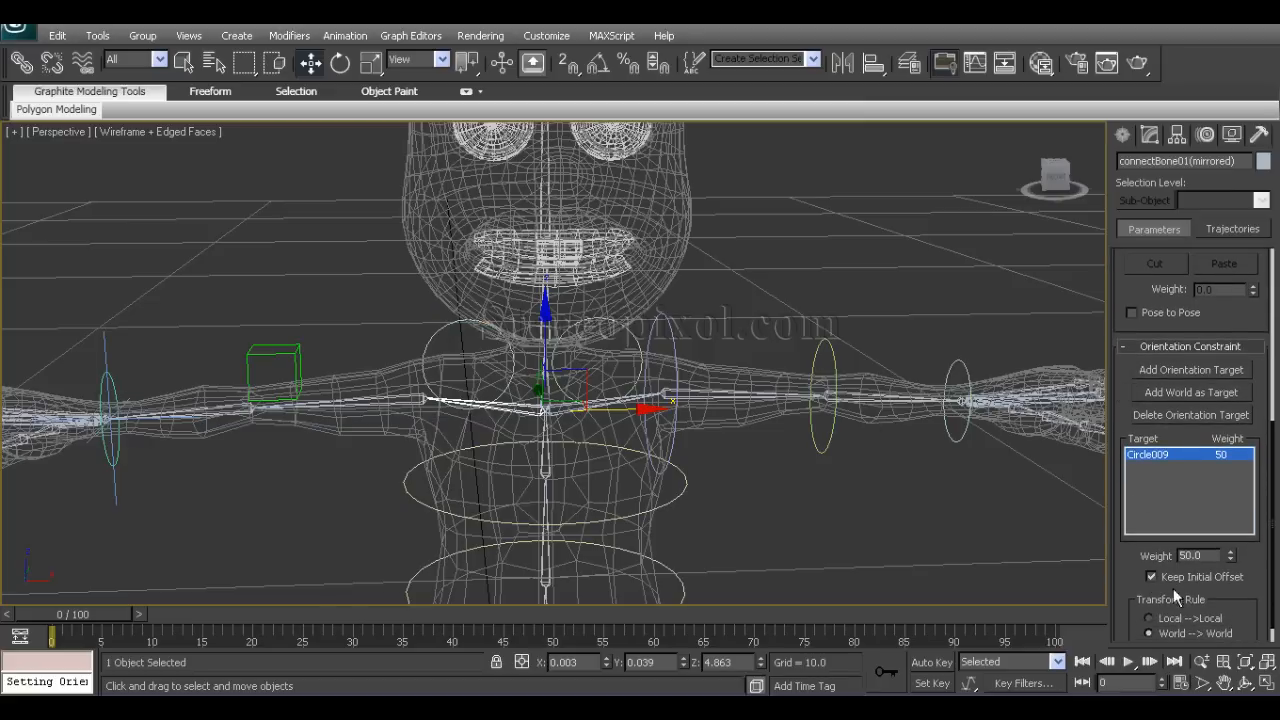
Test-rotate the right clavicle circle about its local axis to check that the shoulder follows.
click(449, 357)
alt+middle_drag(449, 357, 444, 350)
key(e)
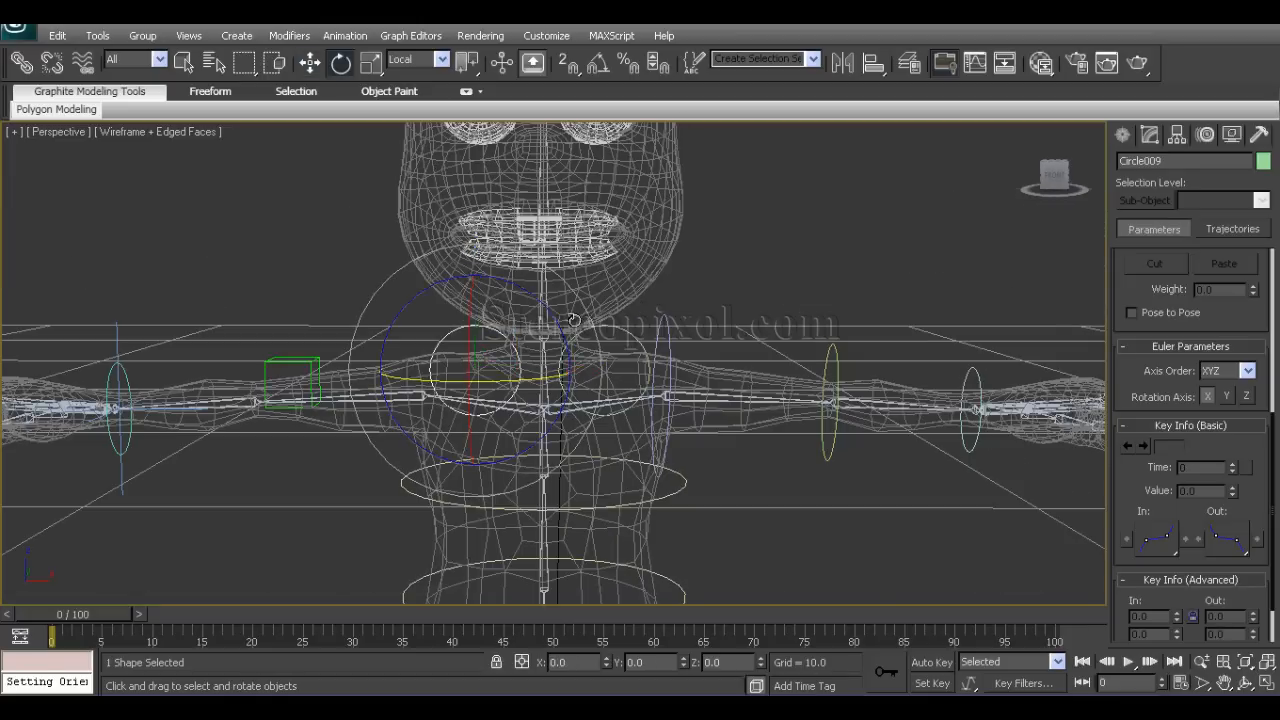
drag(547, 303, 569, 355)
drag(546, 316, 535, 325)
Examine the full character and both arms' control setup from several angles, and clear the selection.
alt+middle_drag(470, 360, 379, 479)
key(w)
scroll(586, 462, down, 5)
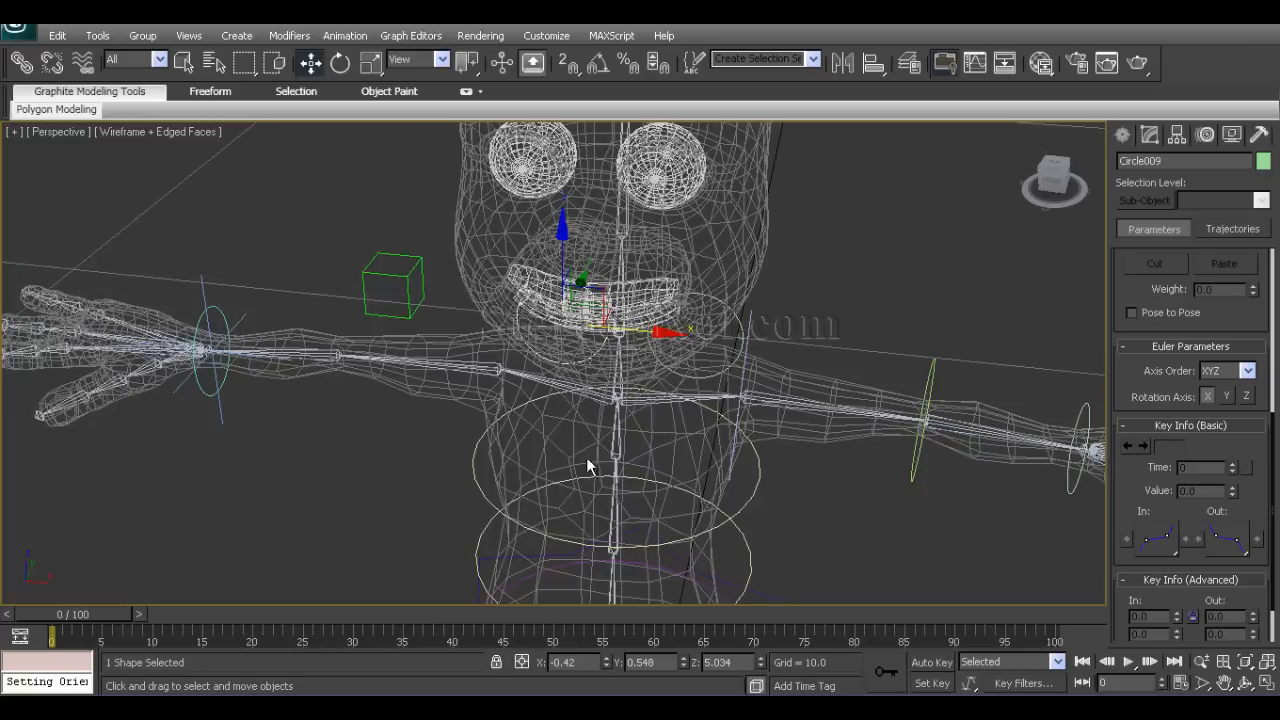
alt+middle_drag(580, 432, 502, 425)
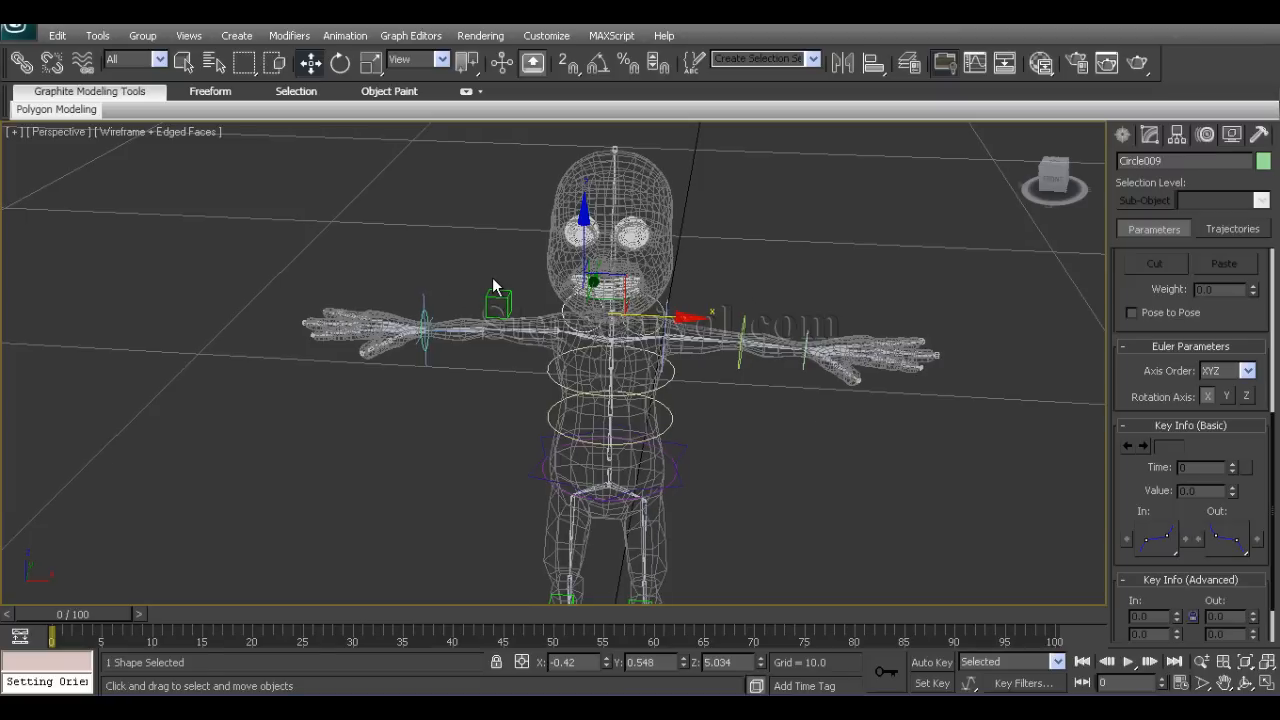
alt+middle_drag(485, 349, 483, 383)
alt+middle_drag(529, 420, 705, 340)
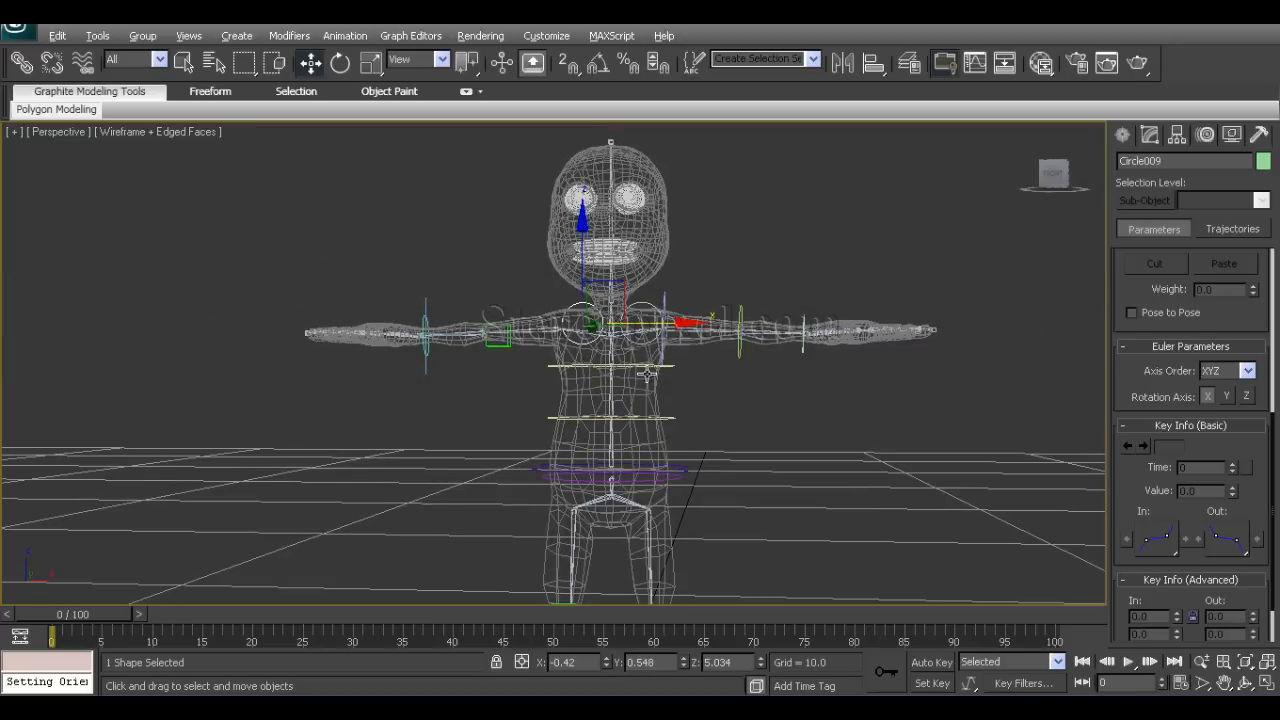
scroll(621, 387, up, 5)
middle_drag(696, 330, 625, 395)
scroll(683, 436, down, 8)
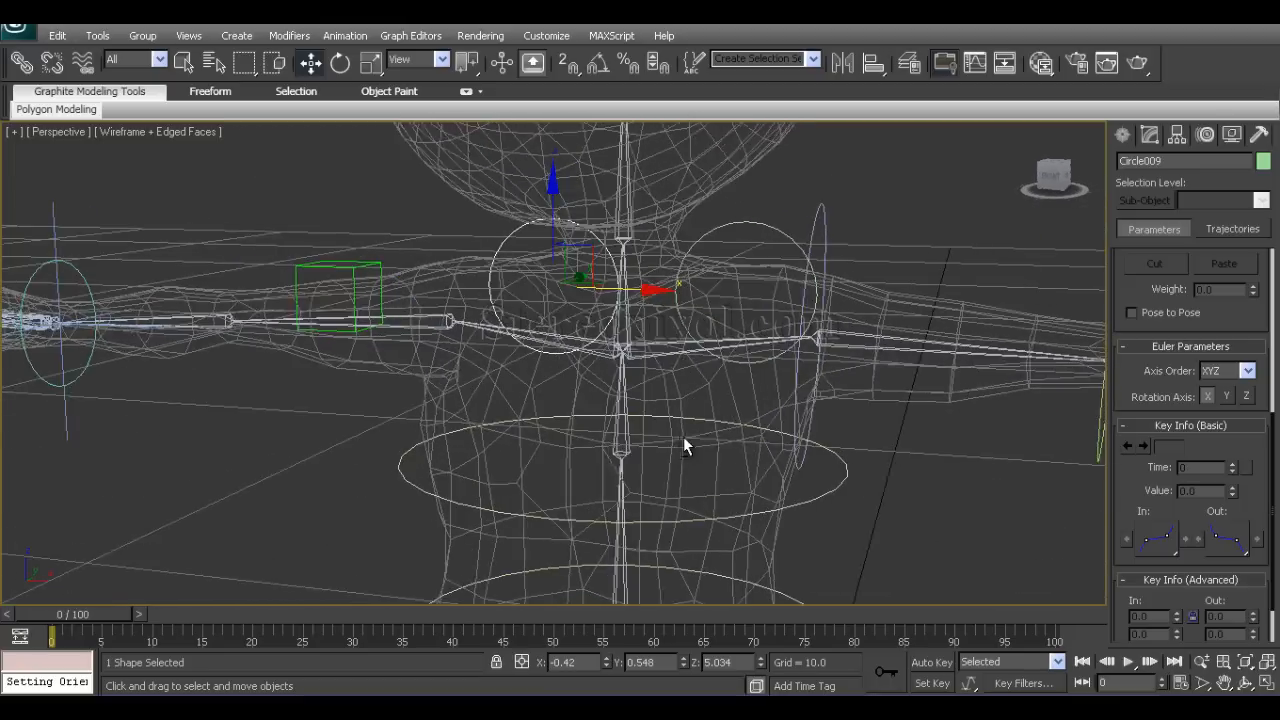
click(769, 429)
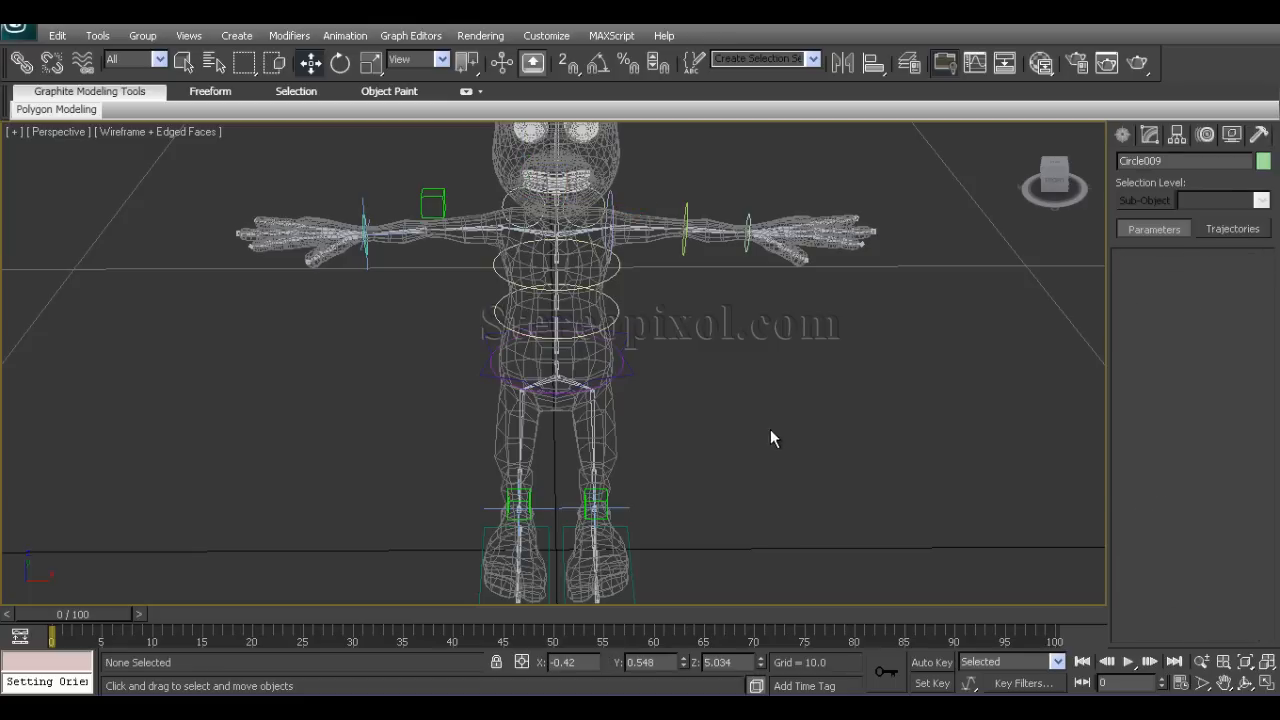
Create a circle spline on the ground grid beside the character's feet.
click(1123, 135)
click(1170, 293)
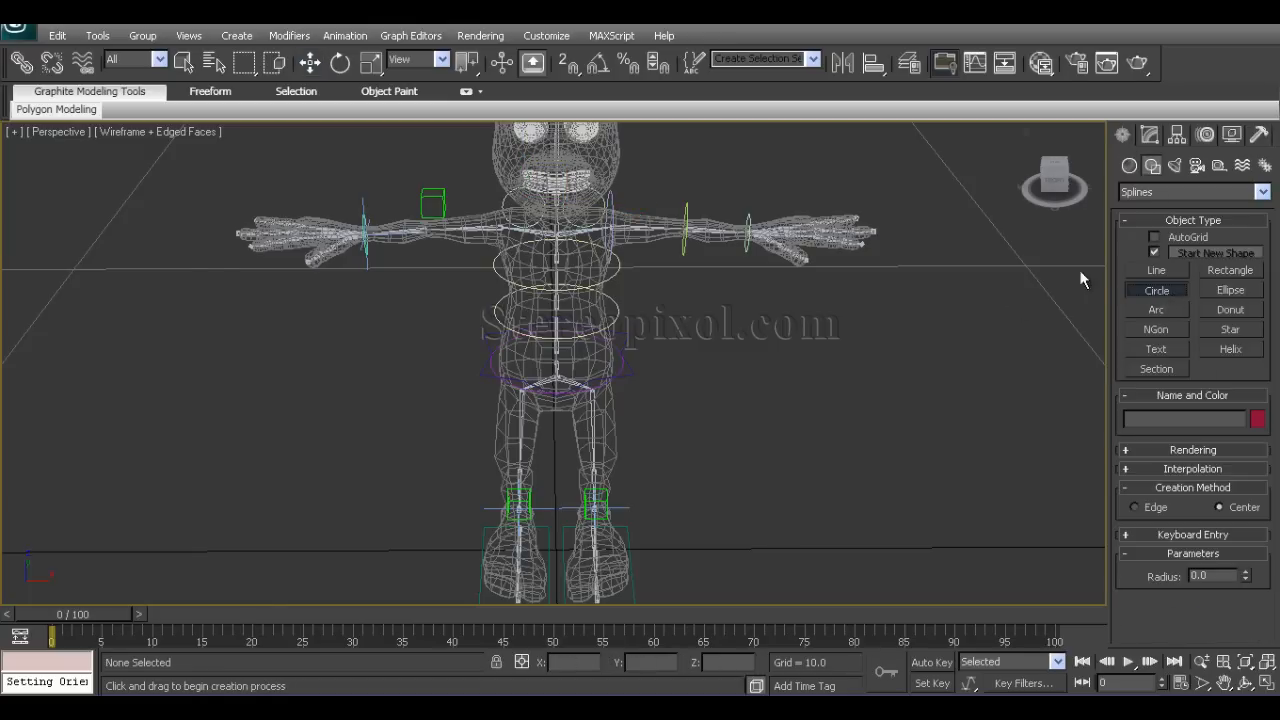
drag(799, 548, 812, 573)
key(w)
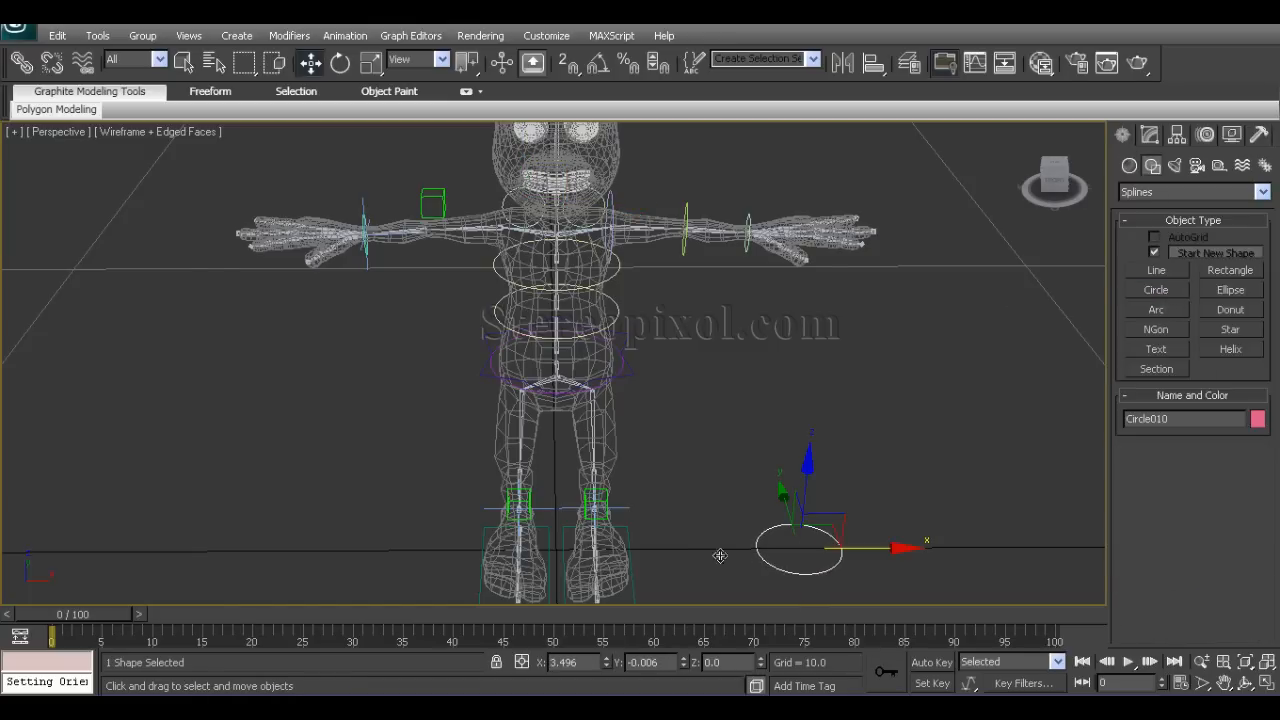
Align the new circle to the neck bone pivot to pivot in X, Y and Z position, with all orientation axes off.
alt+middle_drag(721, 556, 603, 597)
scroll(625, 463, up, 8)
alt+middle_drag(625, 463, 894, 186)
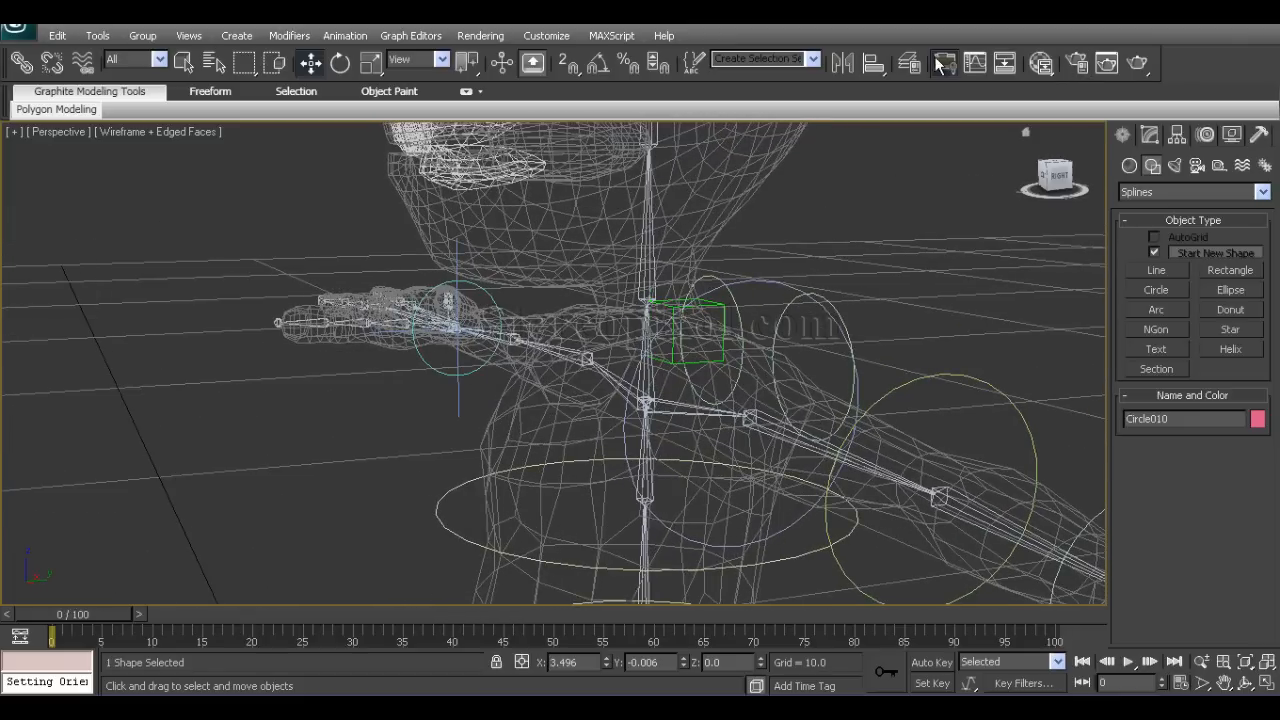
click(873, 62)
click(653, 292)
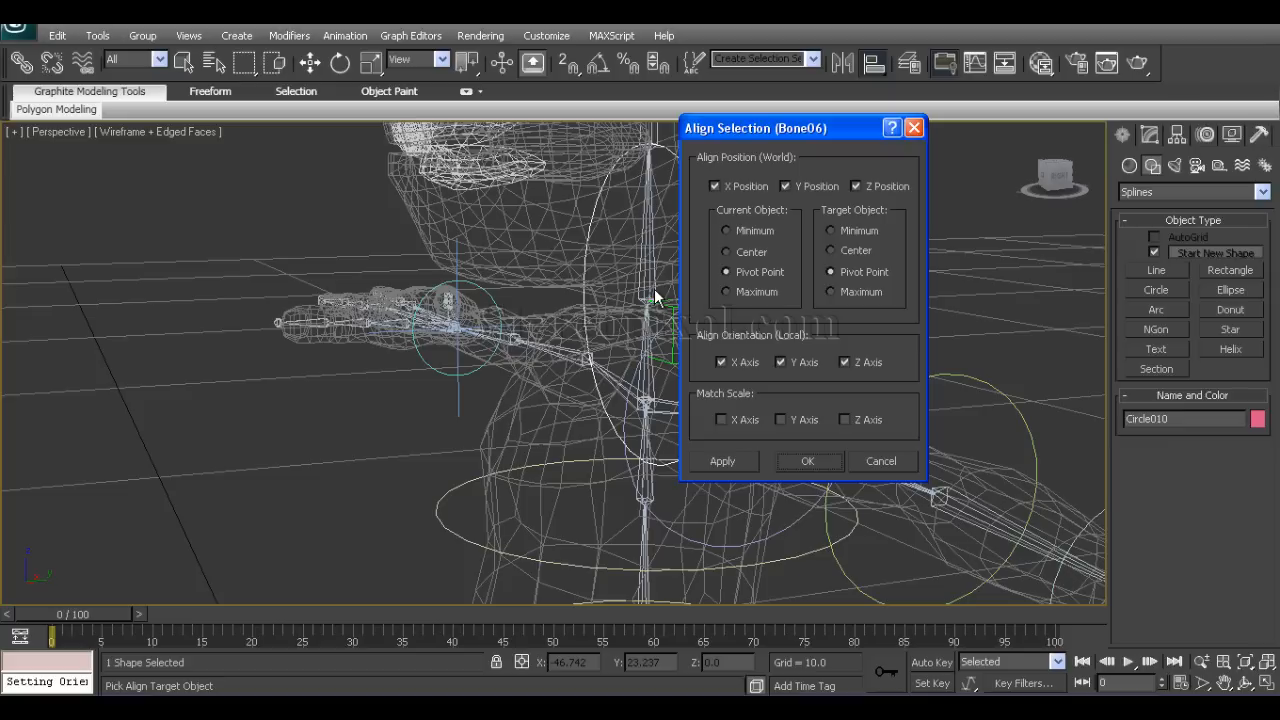
click(740, 360)
click(800, 360)
click(856, 361)
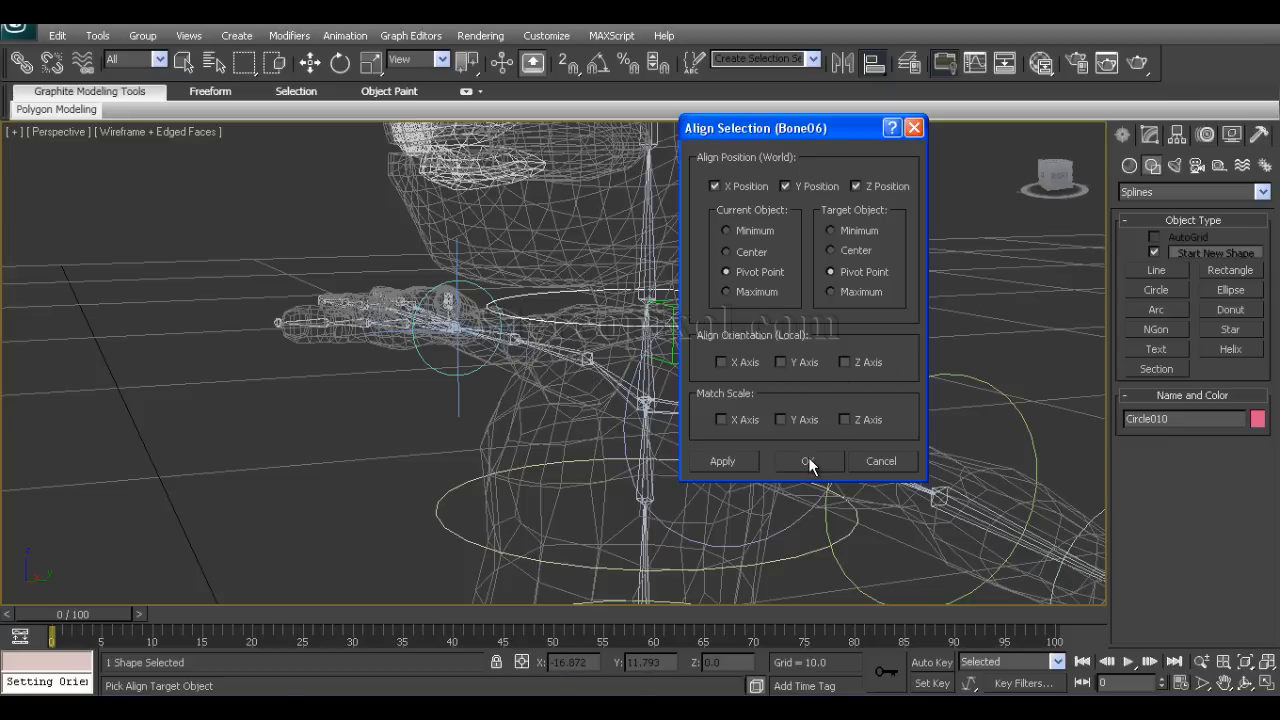
click(808, 462)
mouse_move(550, 455)
alt+middle_down()
mouse_move(797, 457)
mouse_move(677, 451)
mouse_move(657, 487)
mouse_move(643, 455)
mouse_move(626, 456)
mouse_move(828, 455)
mouse_move(711, 449)
mouse_move(773, 460)
alt+middle_up()
key(F3)
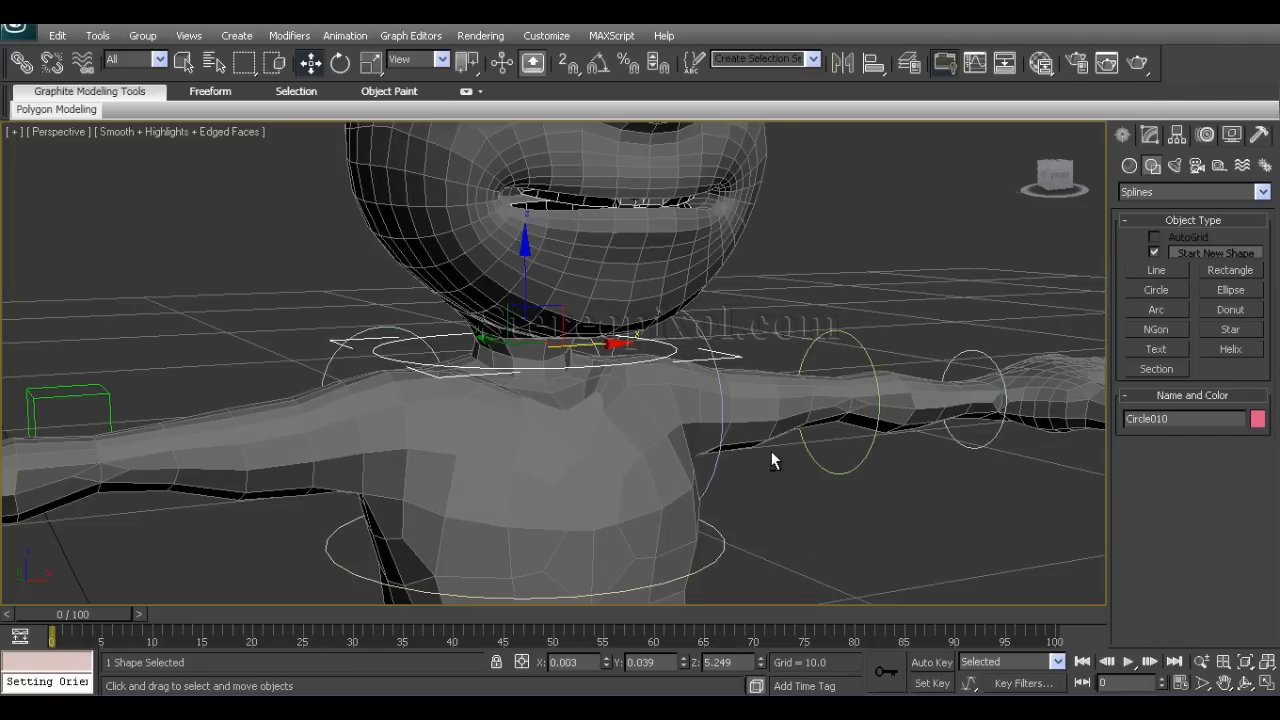
key(F3)
Try to add an Orientation Constraint from the neck bone to the unfrozen neck circle.
alt+middle_drag(713, 430, 643, 418)
scroll(560, 400, up, 4)
middle_drag(560, 400, 580, 462)
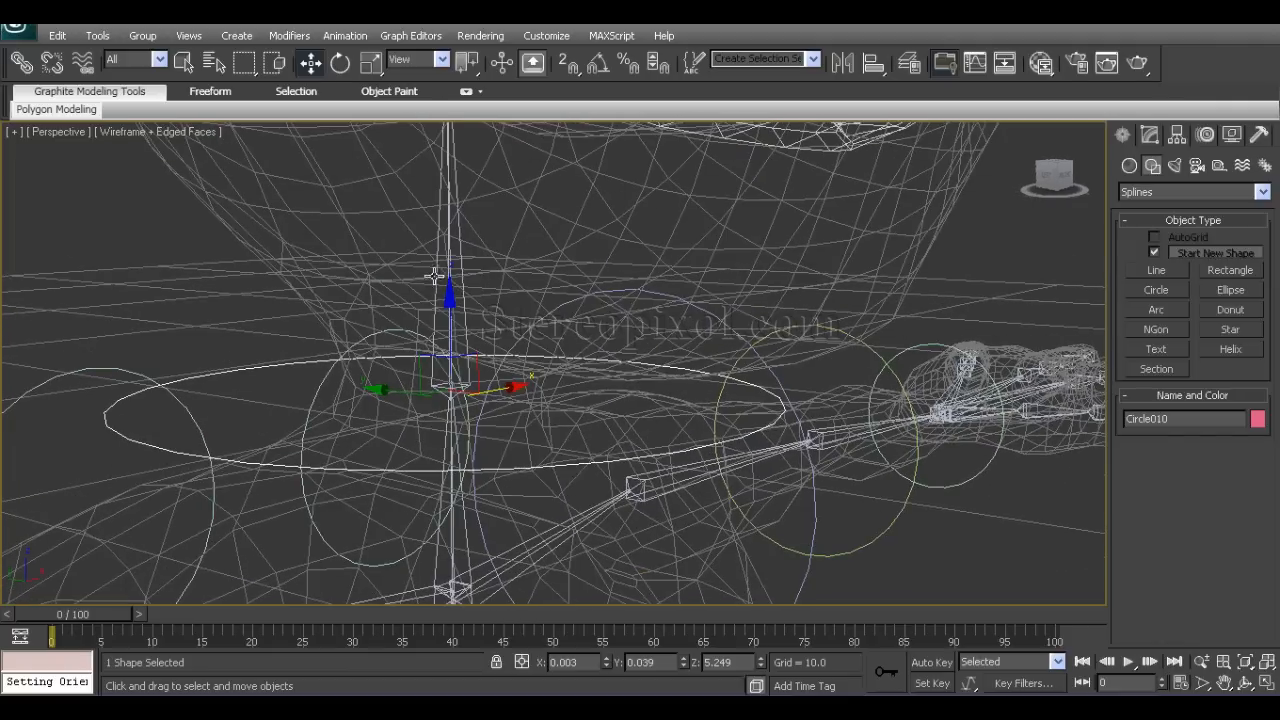
click(455, 268)
scroll(506, 392, down, 5)
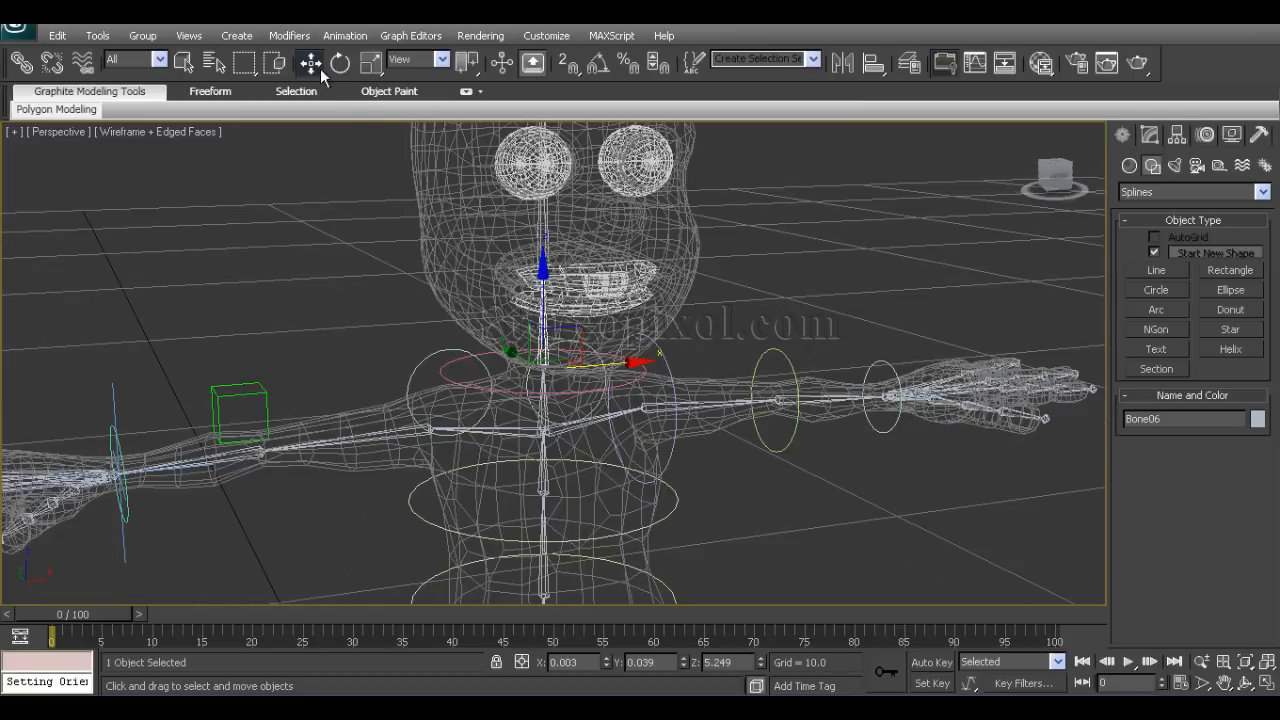
alt+middle_drag(417, 311, 490, 338)
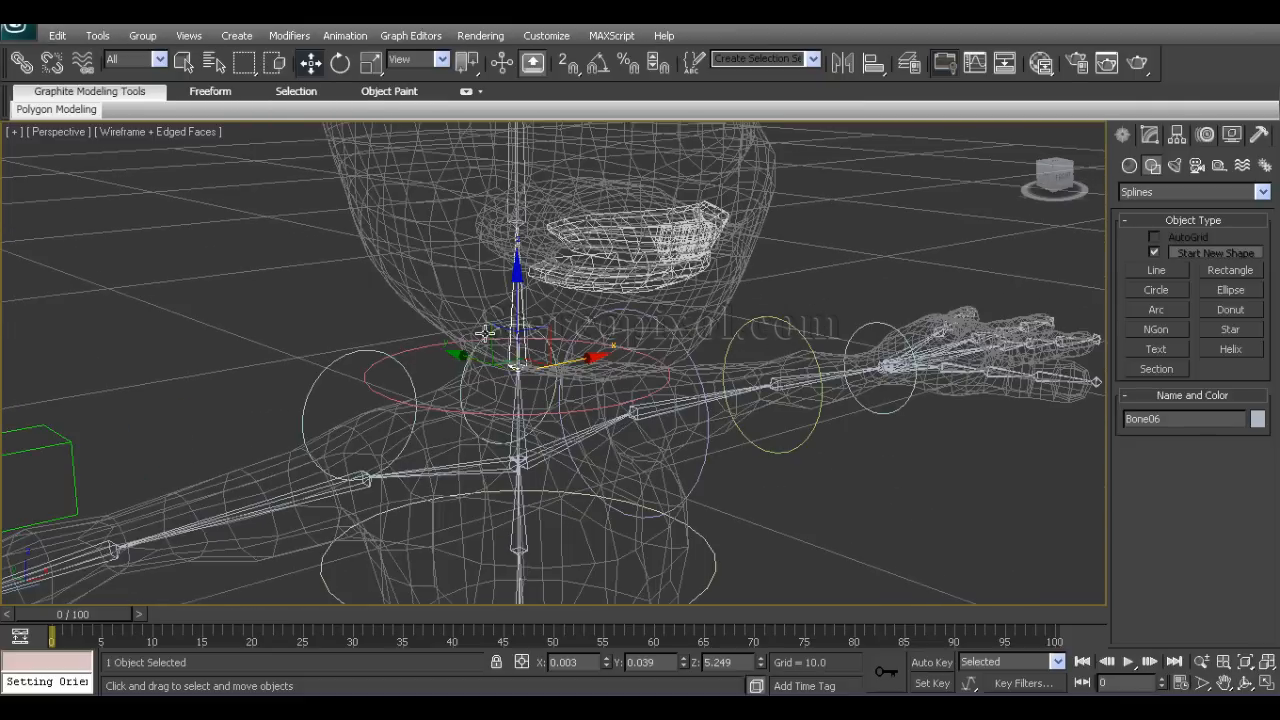
click(345, 35)
mouse_move(397, 121)
click(540, 243)
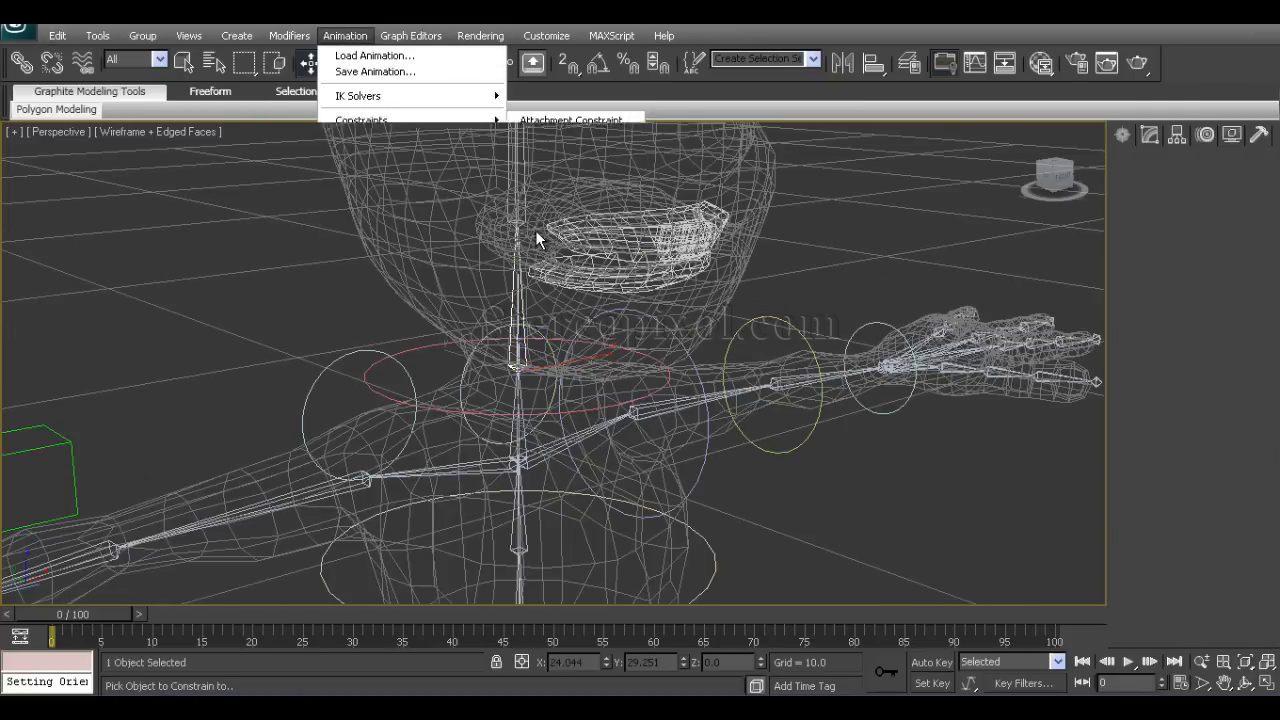
click(418, 349)
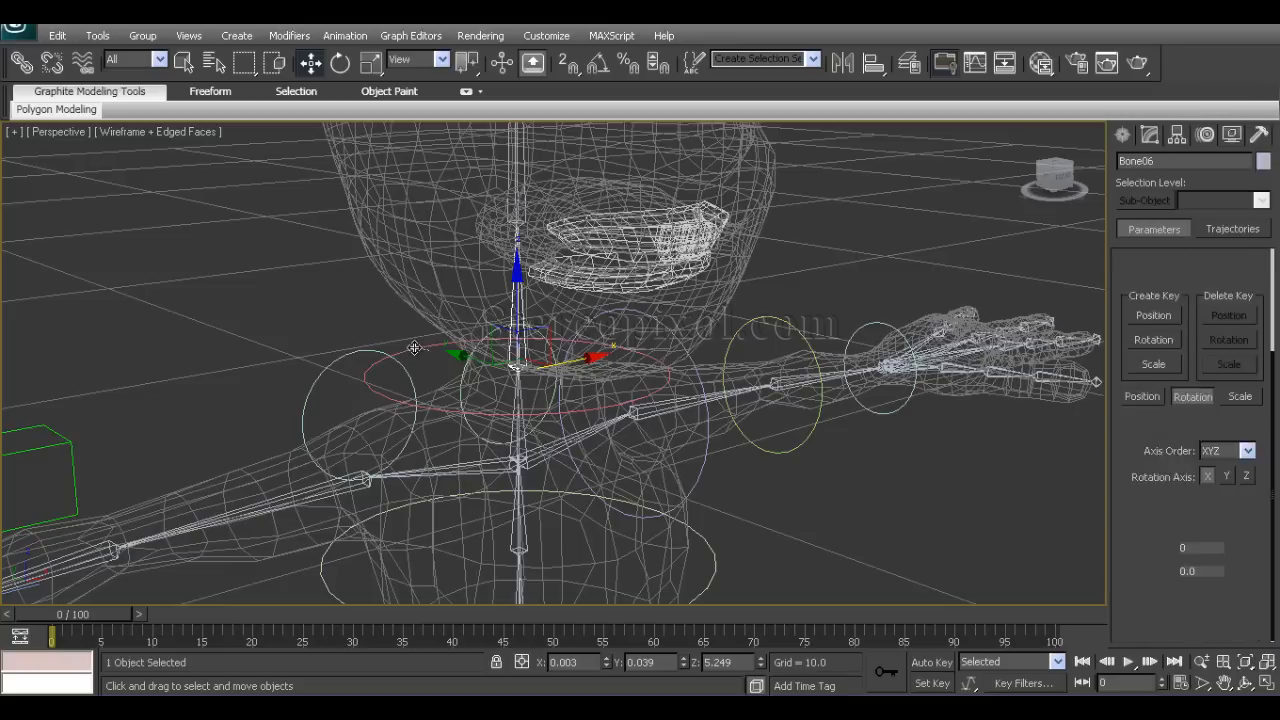
Apply Freeze Transform to the neck circle.
click(414, 347)
alt+right_click(409, 342)
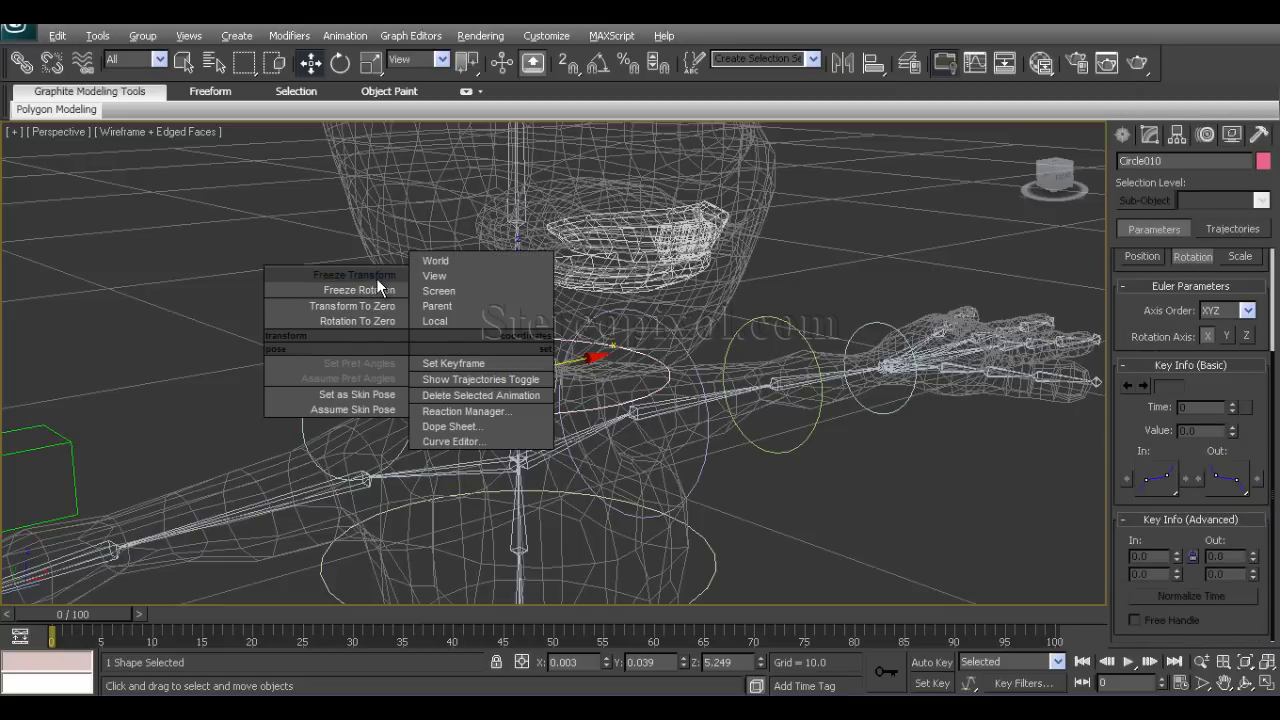
click(376, 276)
click(600, 432)
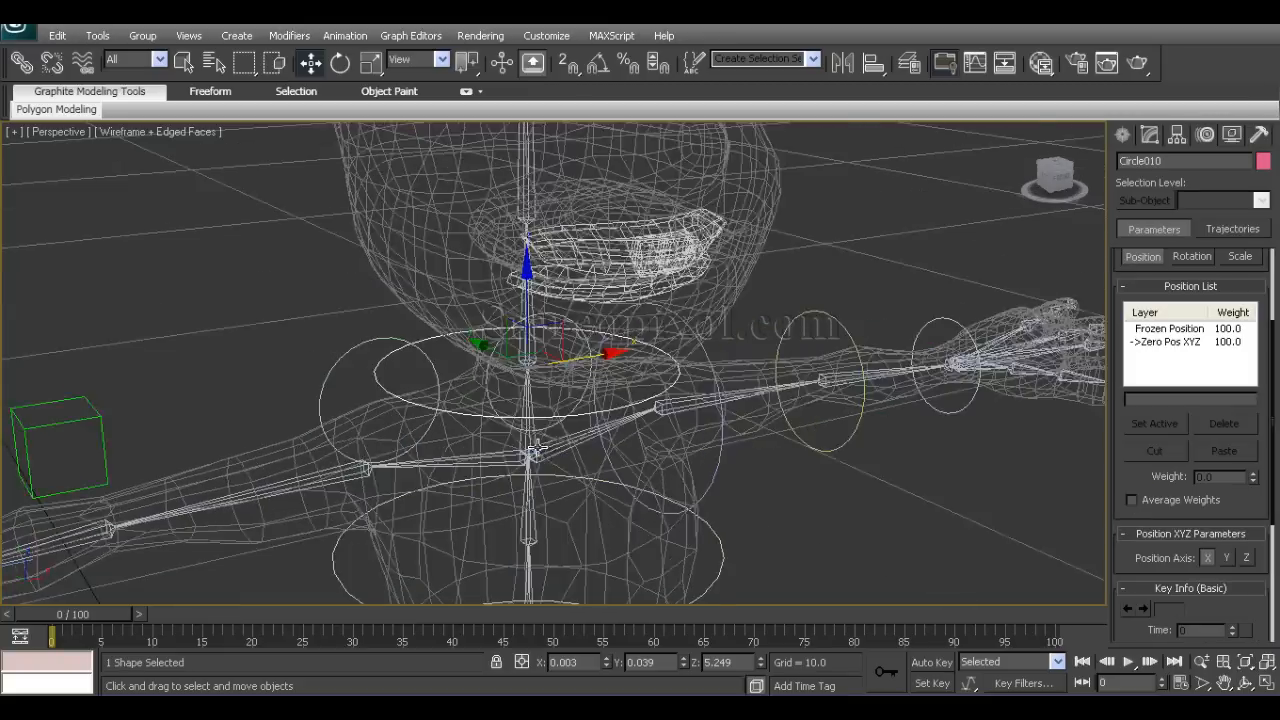
Add an Orientation Constraint from the neck bone to the frozen neck circle.
alt+middle_drag(553, 455, 488, 445)
click(543, 357)
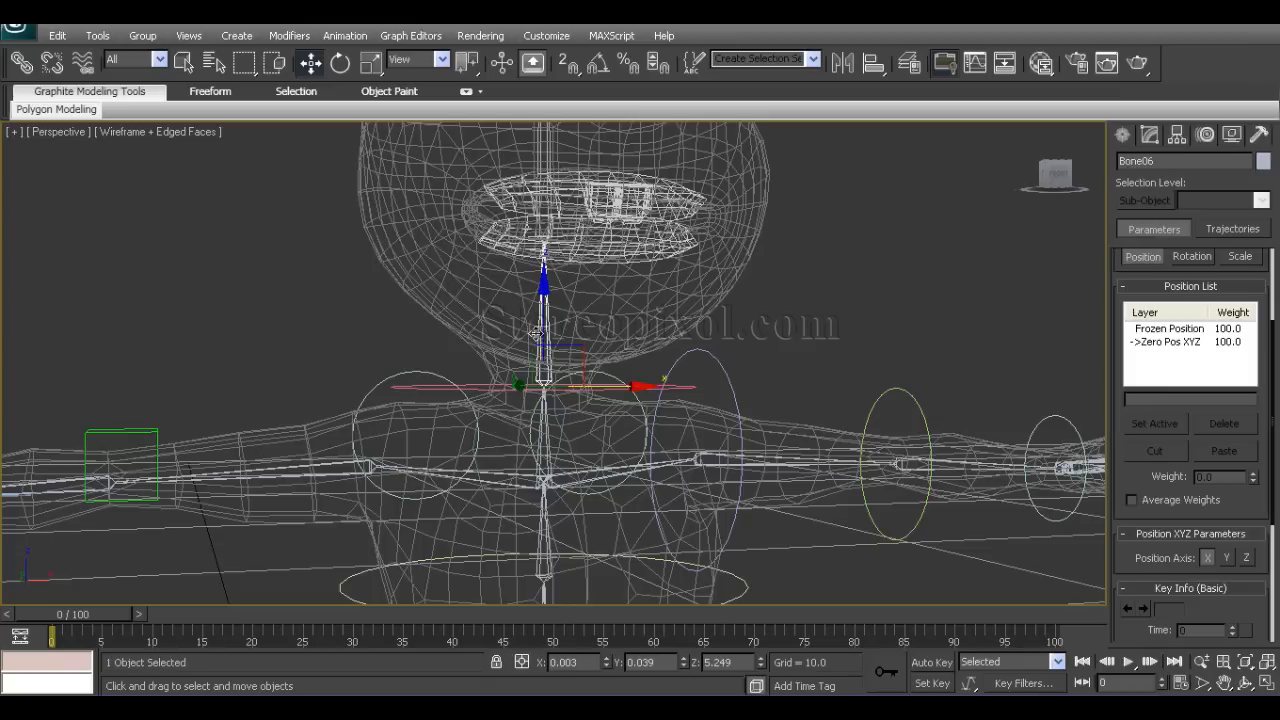
click(348, 38)
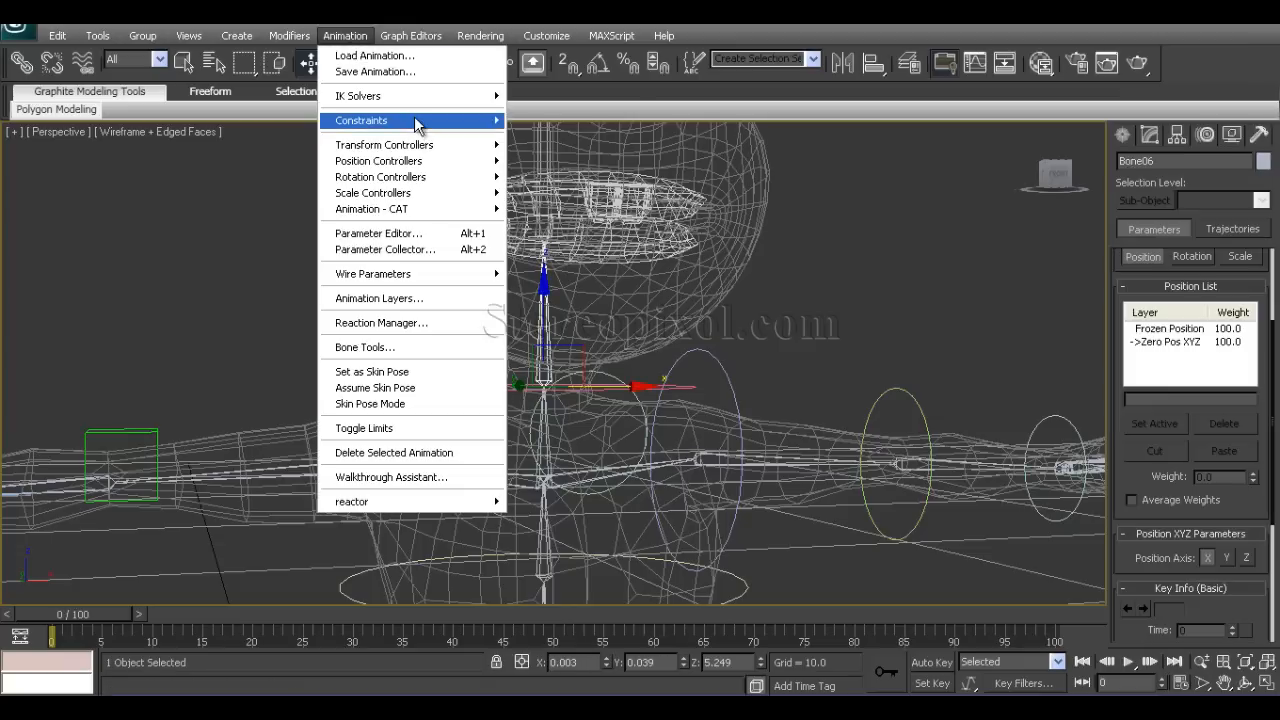
mouse_move(423, 121)
click(567, 242)
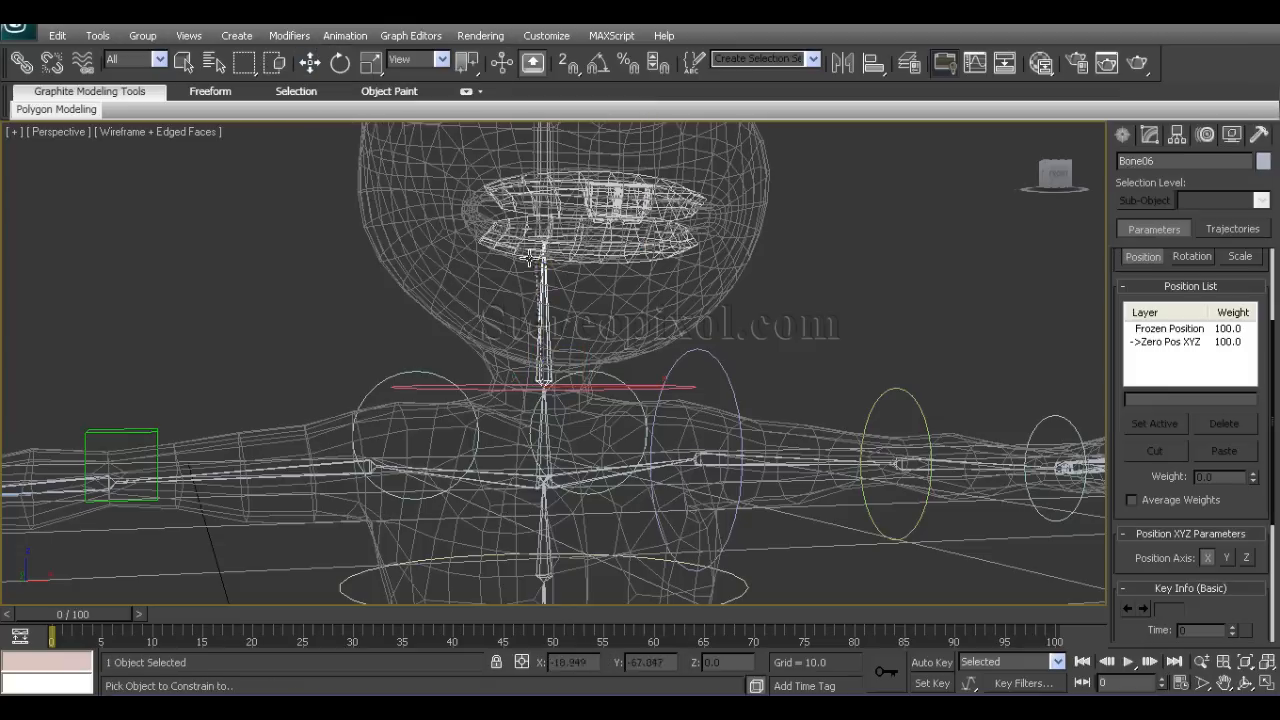
click(478, 385)
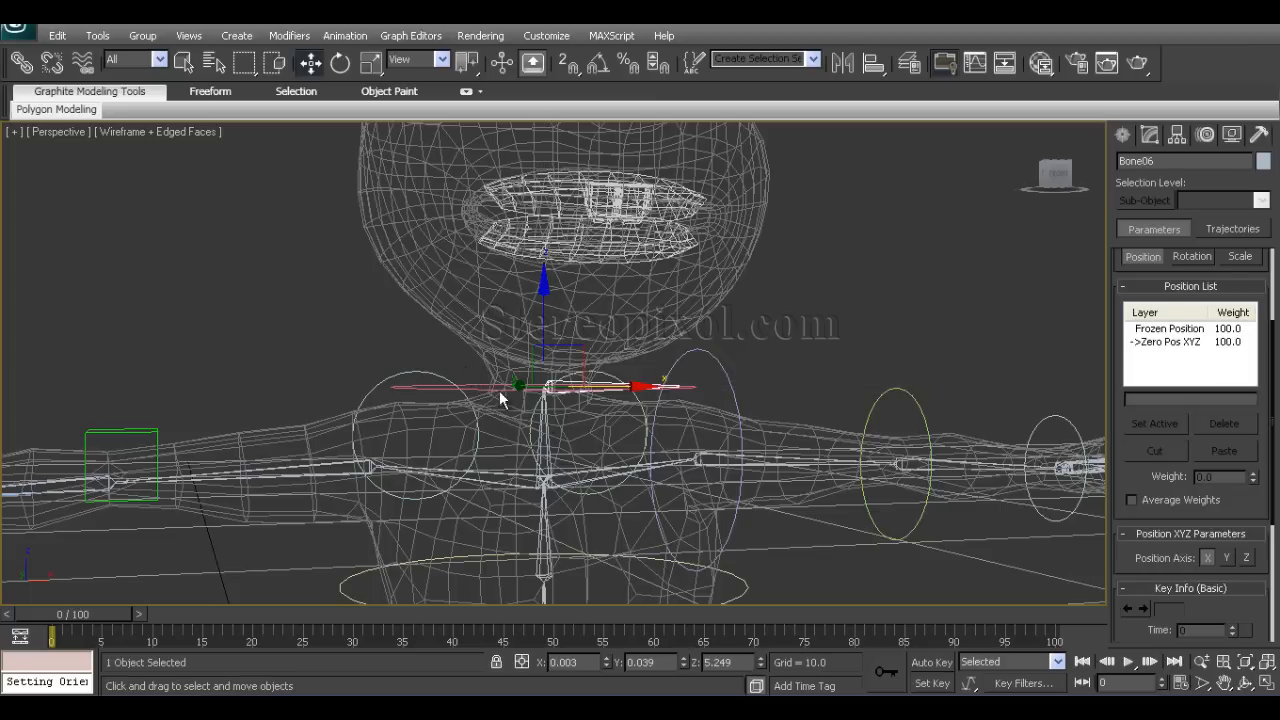
Enable Keep Initial Offset in the neck bone's Orientation Constraint.
alt+middle_drag(499, 390, 768, 416)
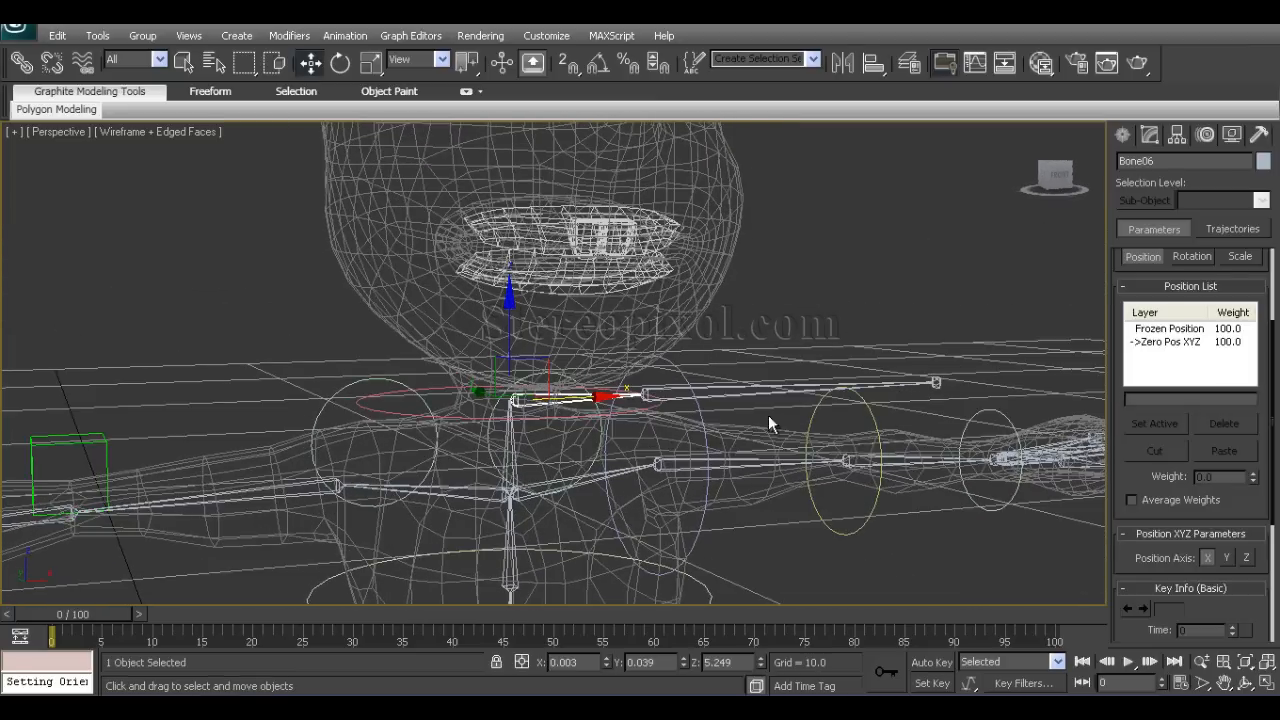
alt+middle_drag(651, 434, 686, 441)
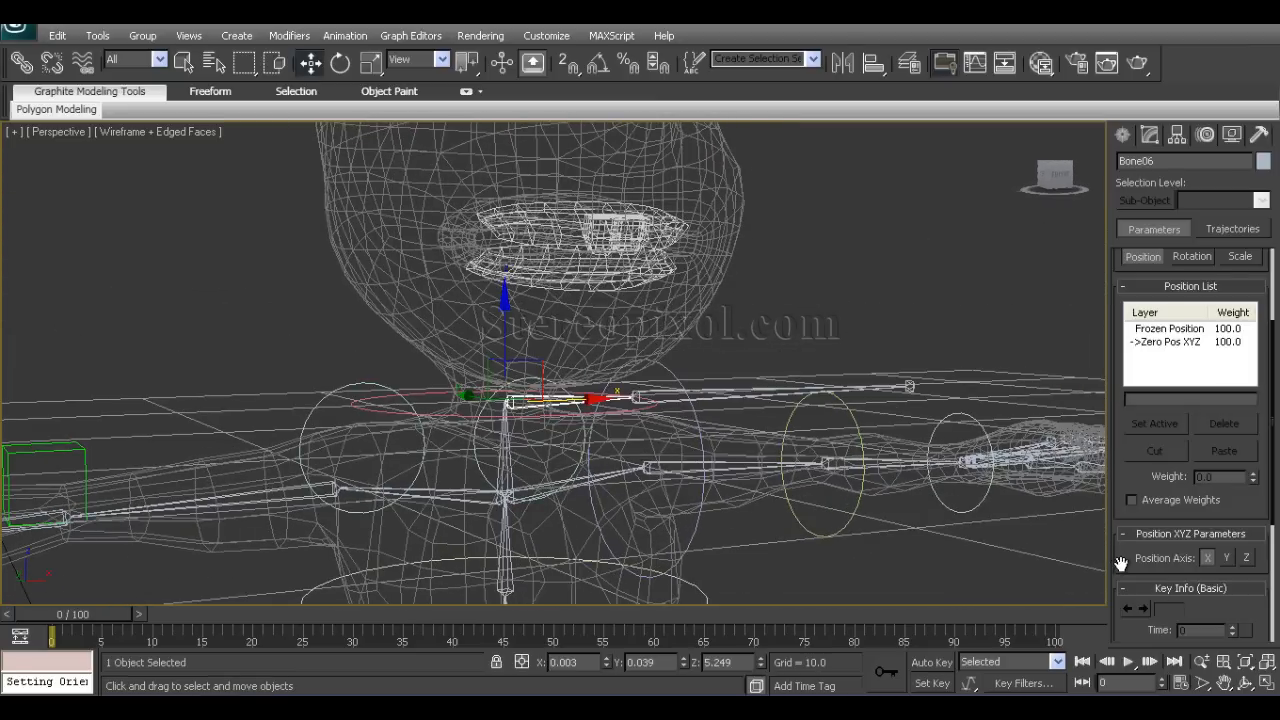
scroll(1121, 563, down, 4)
scroll(1172, 470, up, 5)
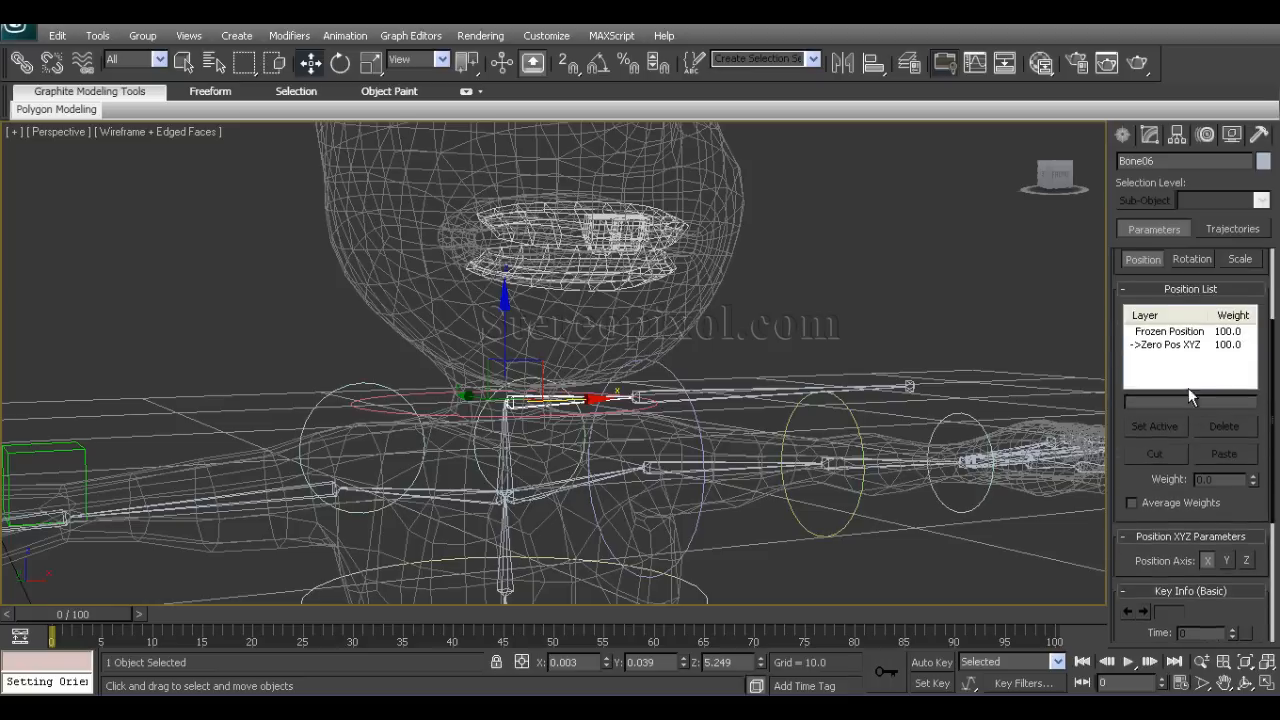
click(1182, 292)
scroll(1148, 565, down, 5)
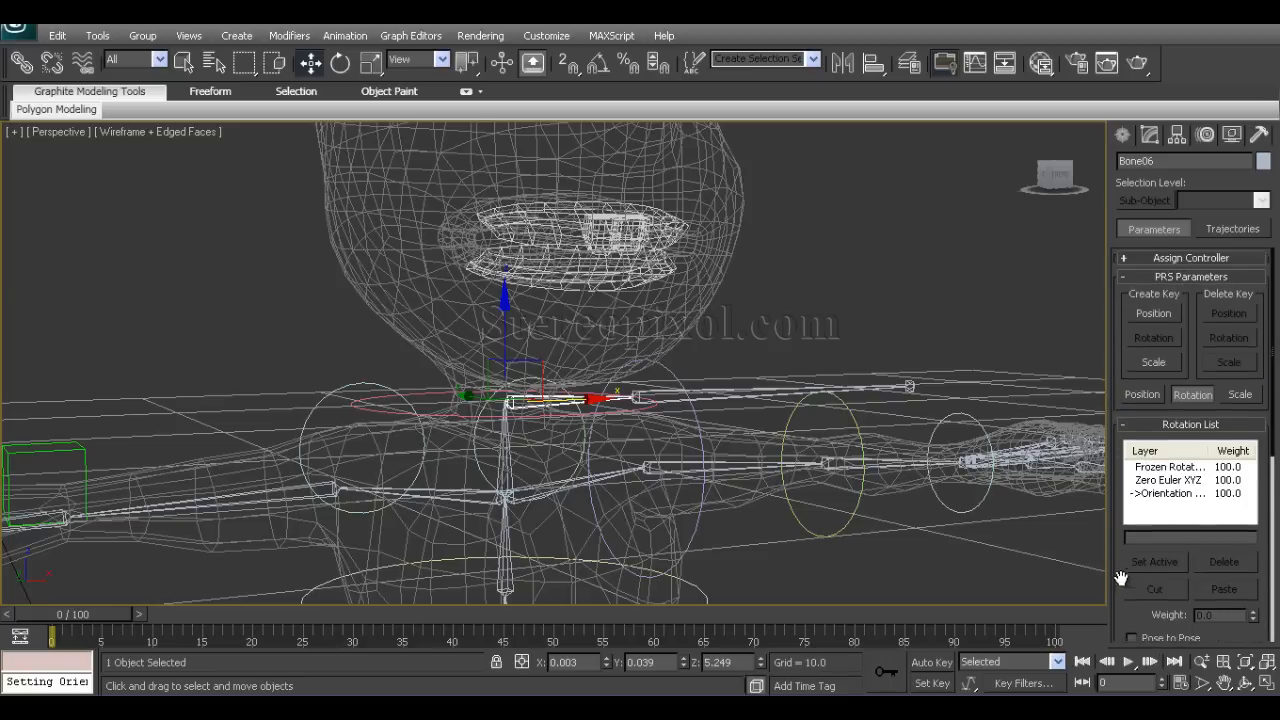
click(1151, 635)
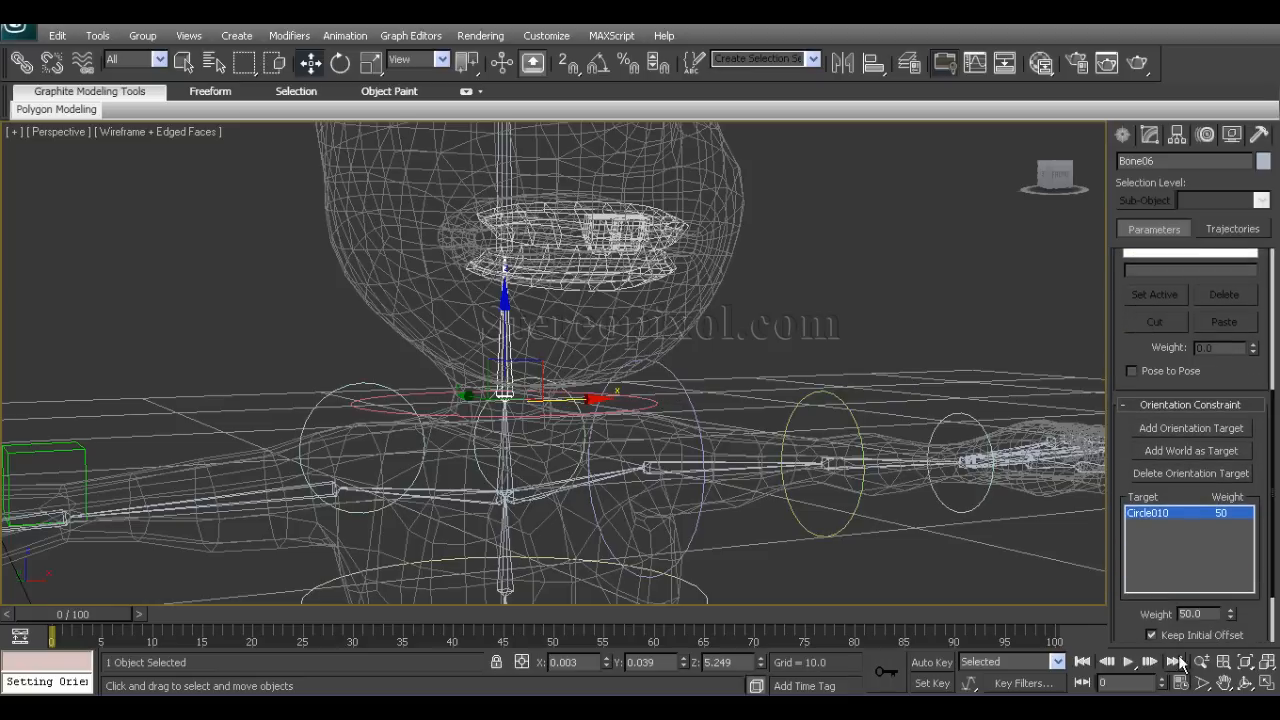
Test-rotate the neck circle to check that the head bones follow, and undo the rotation.
alt+middle_drag(600, 447, 574, 436)
click(657, 401)
alt+middle_drag(722, 451, 662, 448)
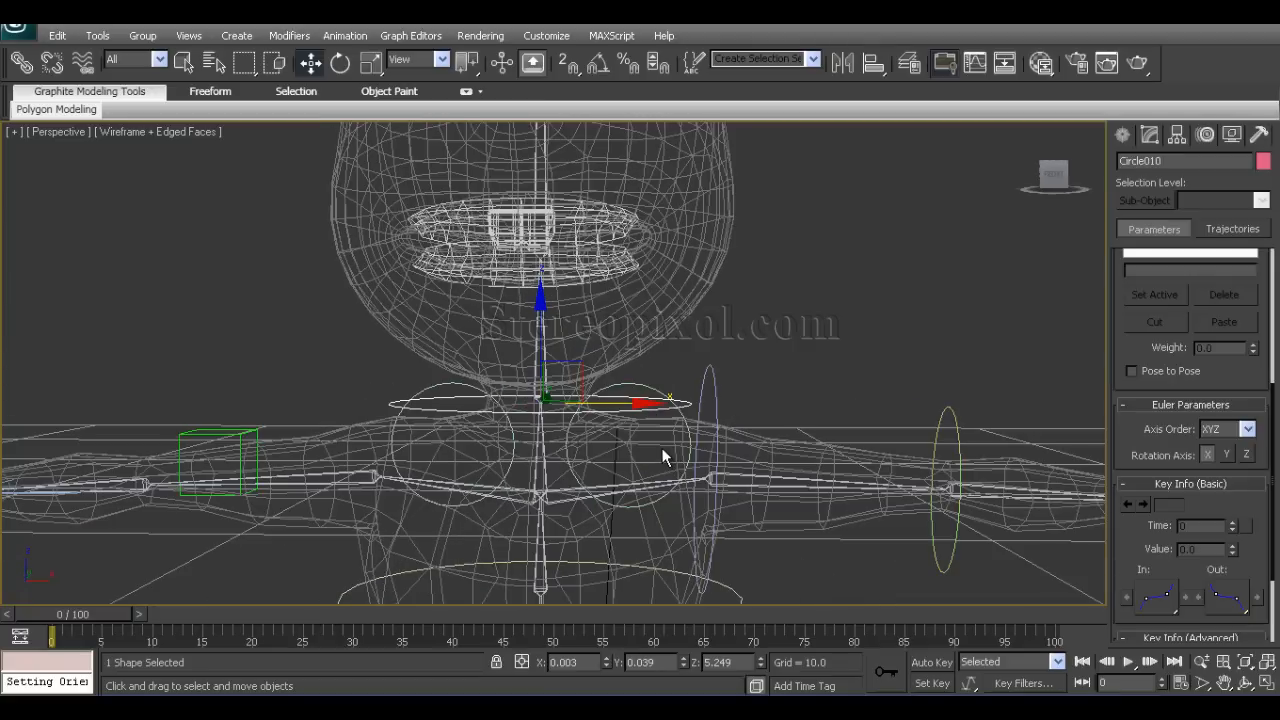
key(e)
drag(618, 376, 628, 352)
key(ctrl+z)
Examine the whole character and the right arm's controls from several angles, and clear the selection.
alt+middle_drag(637, 412, 614, 336)
scroll(646, 492, down, 7)
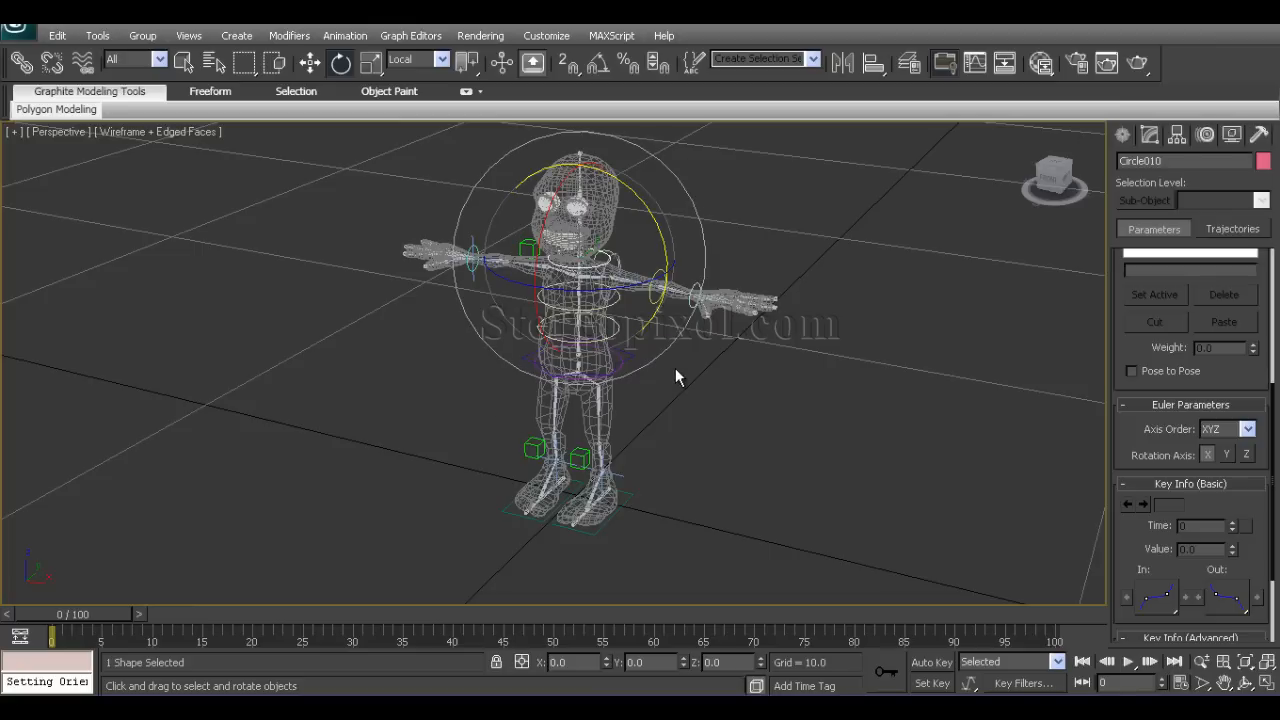
alt+middle_drag(660, 434, 710, 451)
scroll(710, 451, up, 3)
click(710, 451)
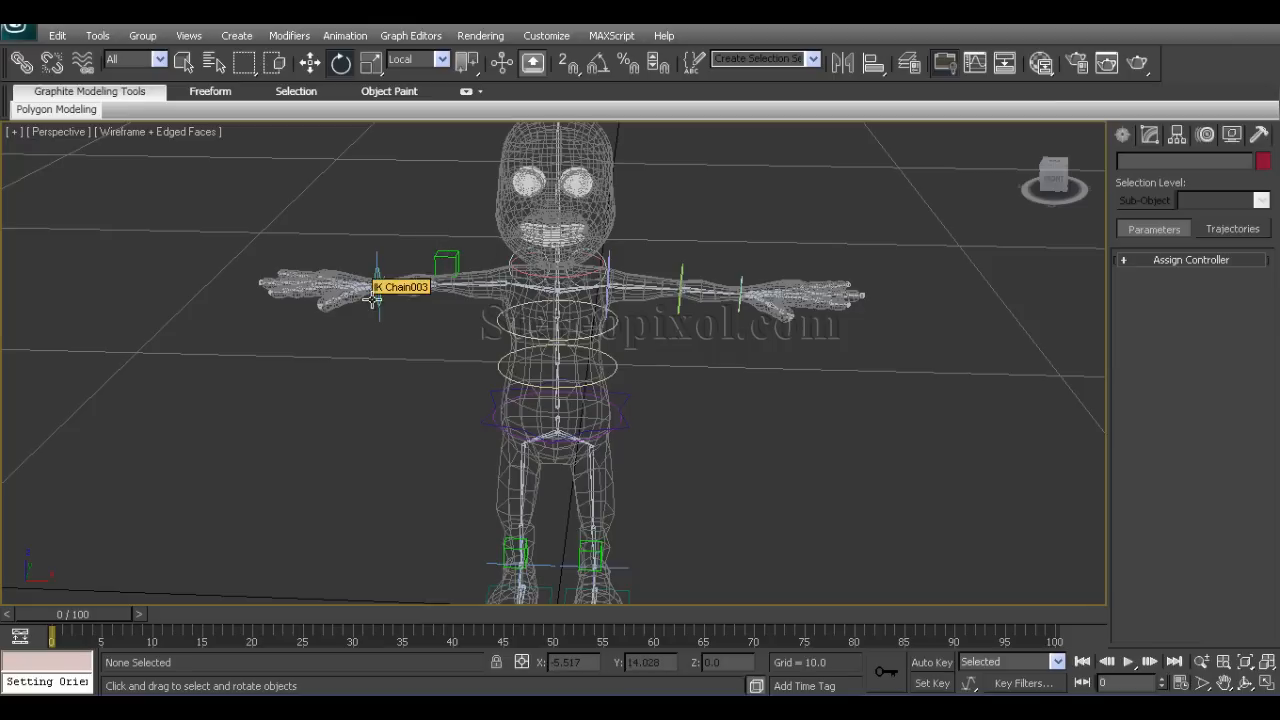
click(458, 261)
click(411, 428)
scroll(405, 405, up, 5)
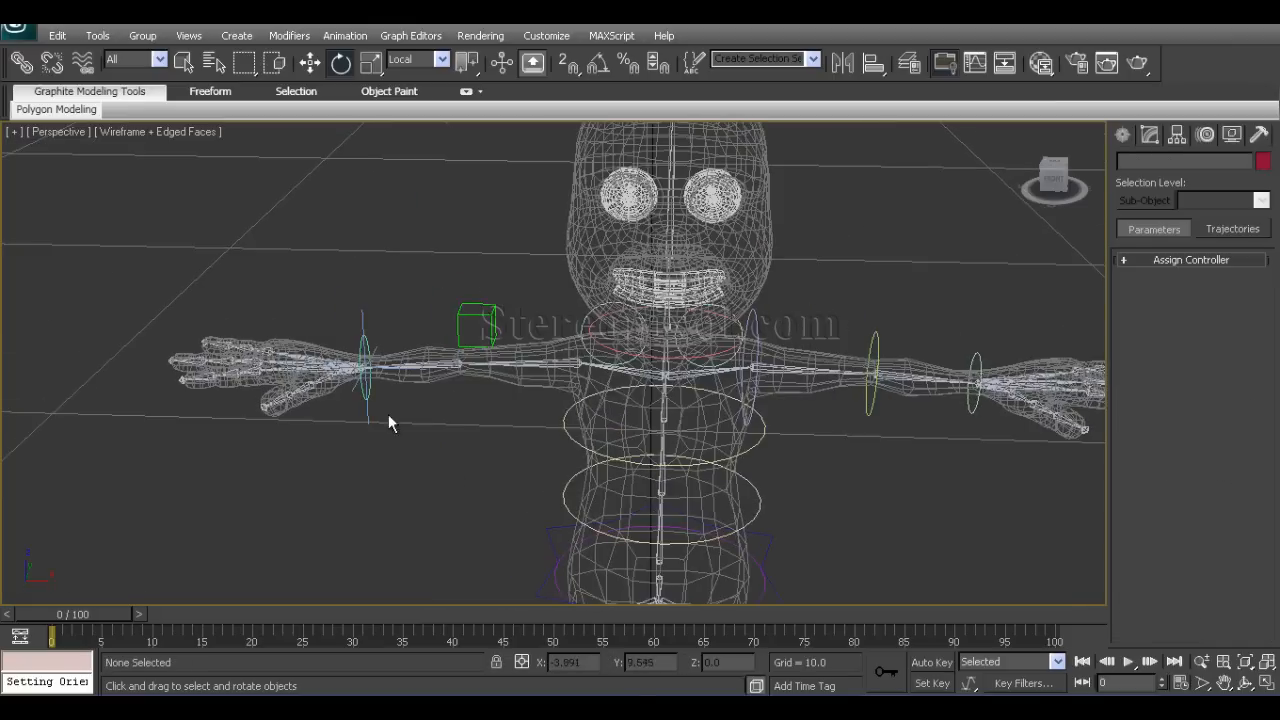
Test the right arm's IK by moving the wrist circle towards the body and shifting the elbow dummy vertically.
click(366, 395)
key(w)
drag(449, 370, 512, 369)
click(490, 318)
click(478, 340)
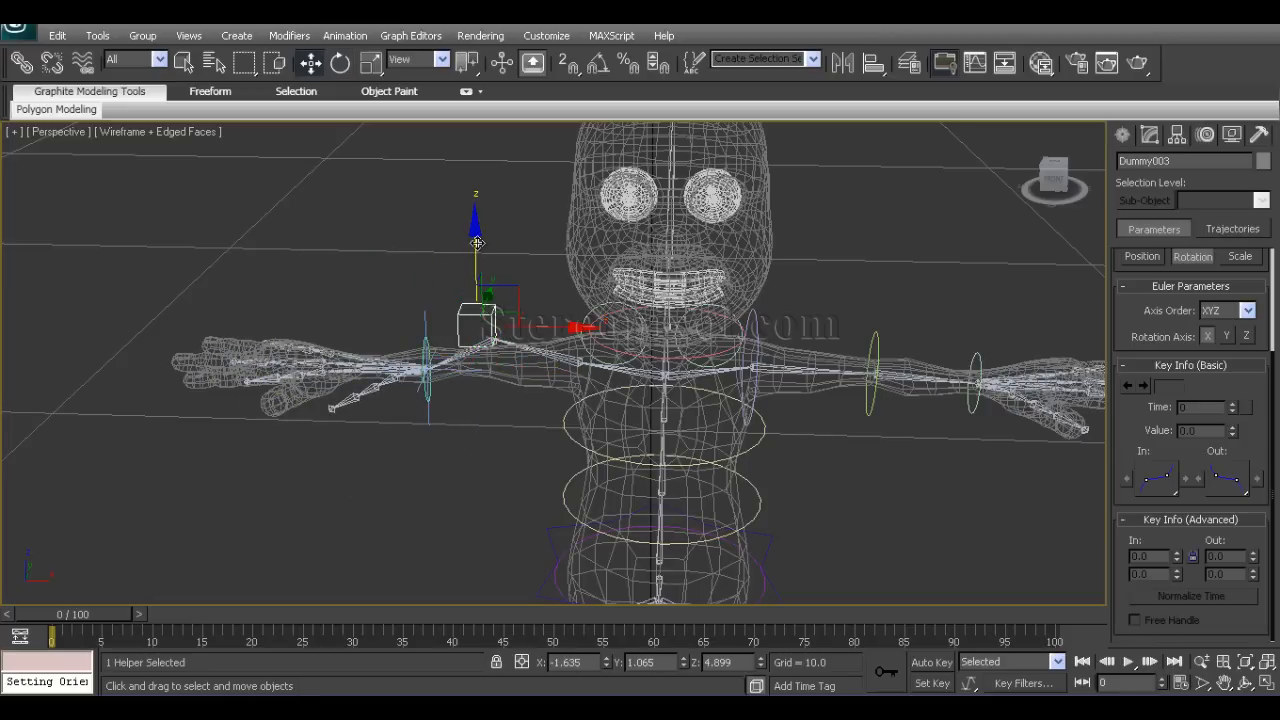
drag(478, 243, 495, 285)
Test-rotate the right wrist circle to check that the hand bones follow, and undo the rotations.
alt+middle_drag(414, 420, 457, 462)
click(426, 396)
key(e)
drag(447, 402, 495, 392)
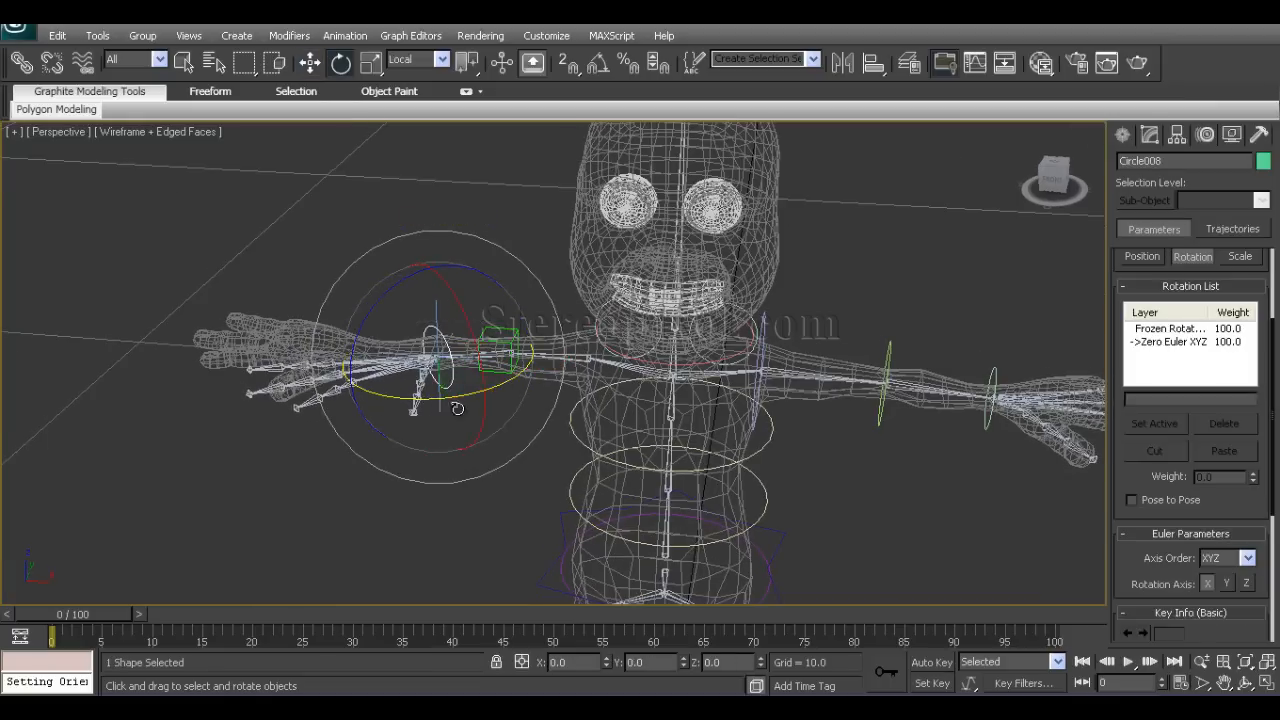
alt+middle_drag(495, 392, 496, 565)
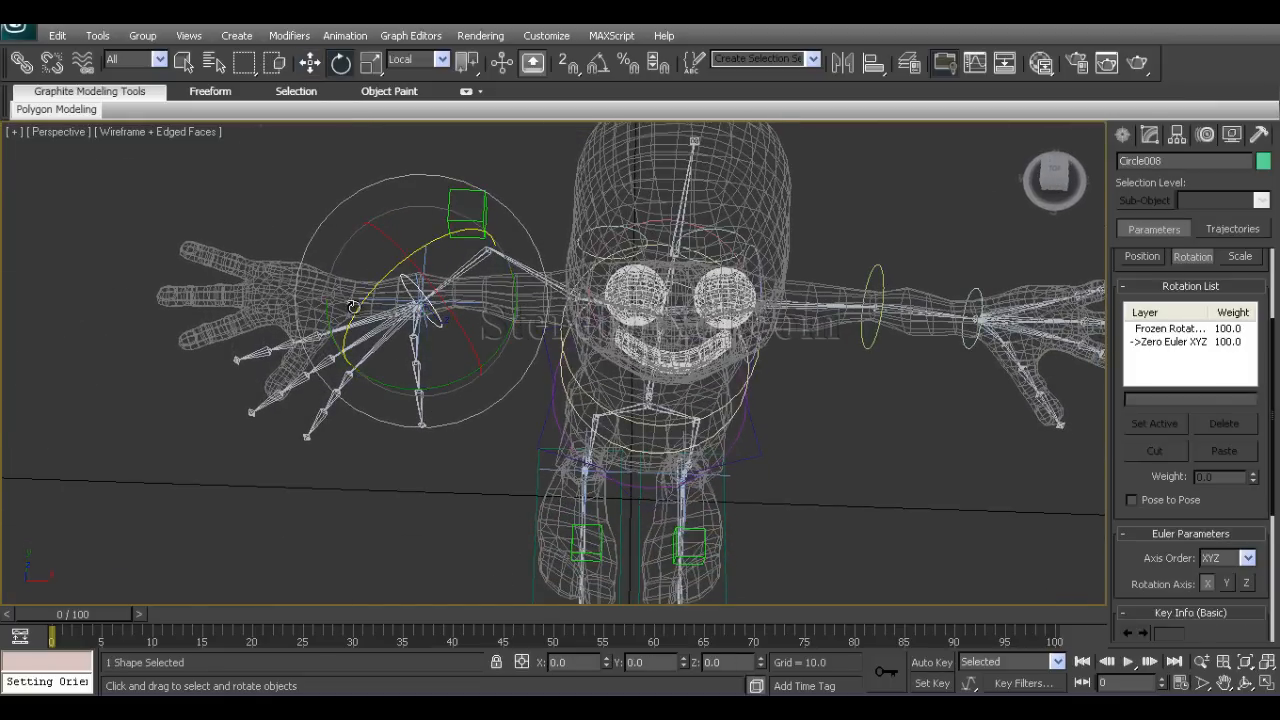
mouse_move(375, 322)
mouse_down()
mouse_move(374, 305)
mouse_move(374, 324)
mouse_up()
key(ctrl+z)
key(ctrl+z)
key(ctrl+z)
Rotate the right wrist circle once more and return it to its frozen pose with Transform To Zero.
alt+middle_drag(462, 408, 481, 474)
scroll(453, 417, up, 4)
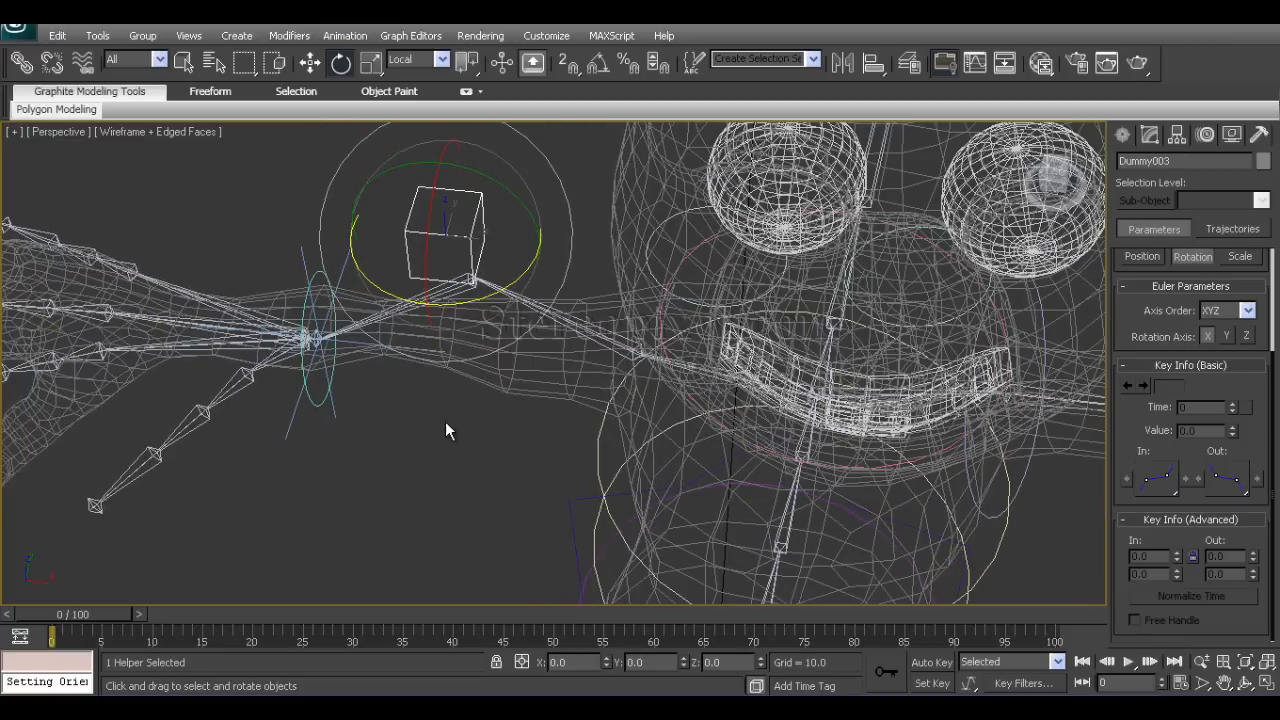
click(399, 421)
click(331, 376)
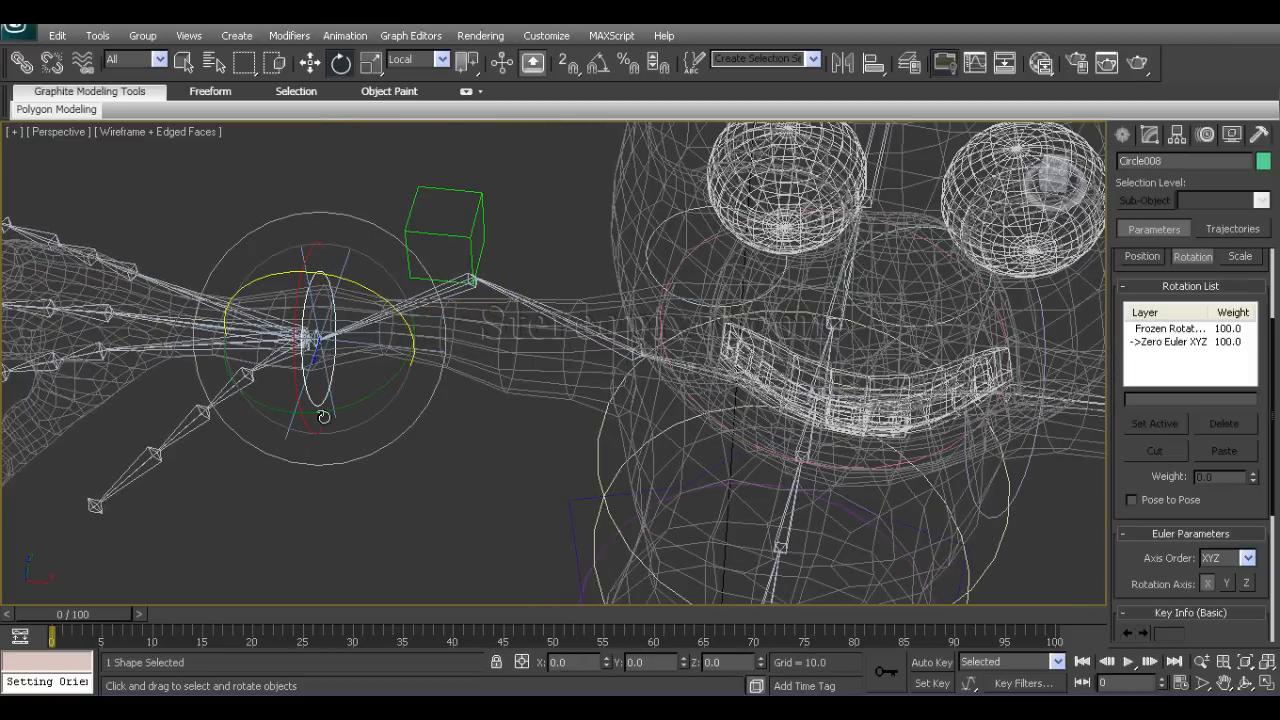
drag(336, 409, 436, 378)
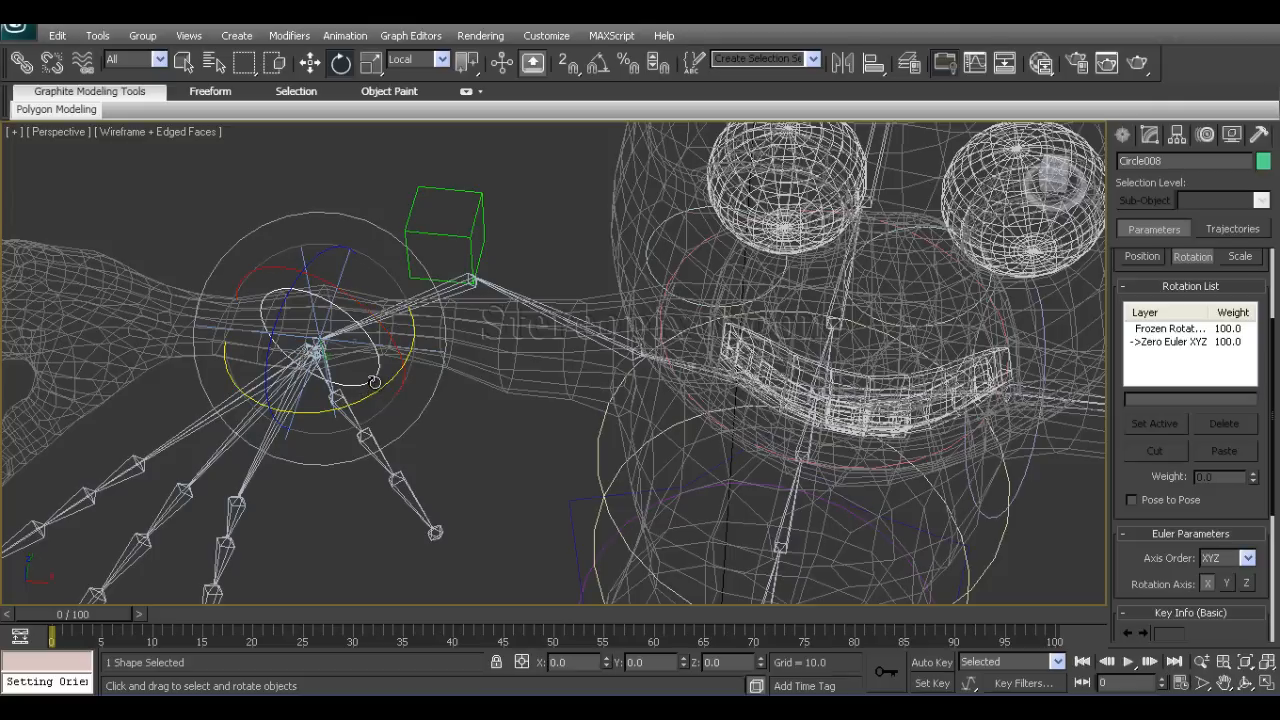
right_click(372, 380)
click(357, 342)
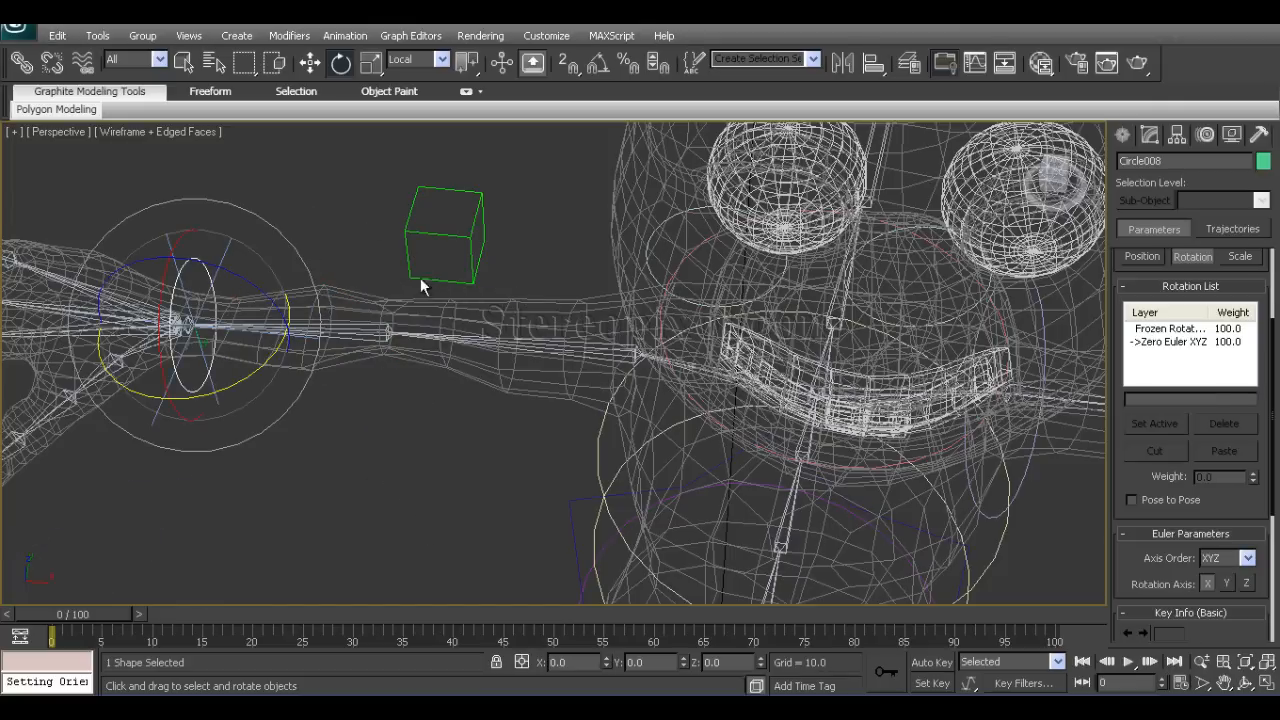
Try to reset the right elbow dummy with Transform To Zero.
click(455, 257)
right_click(448, 237)
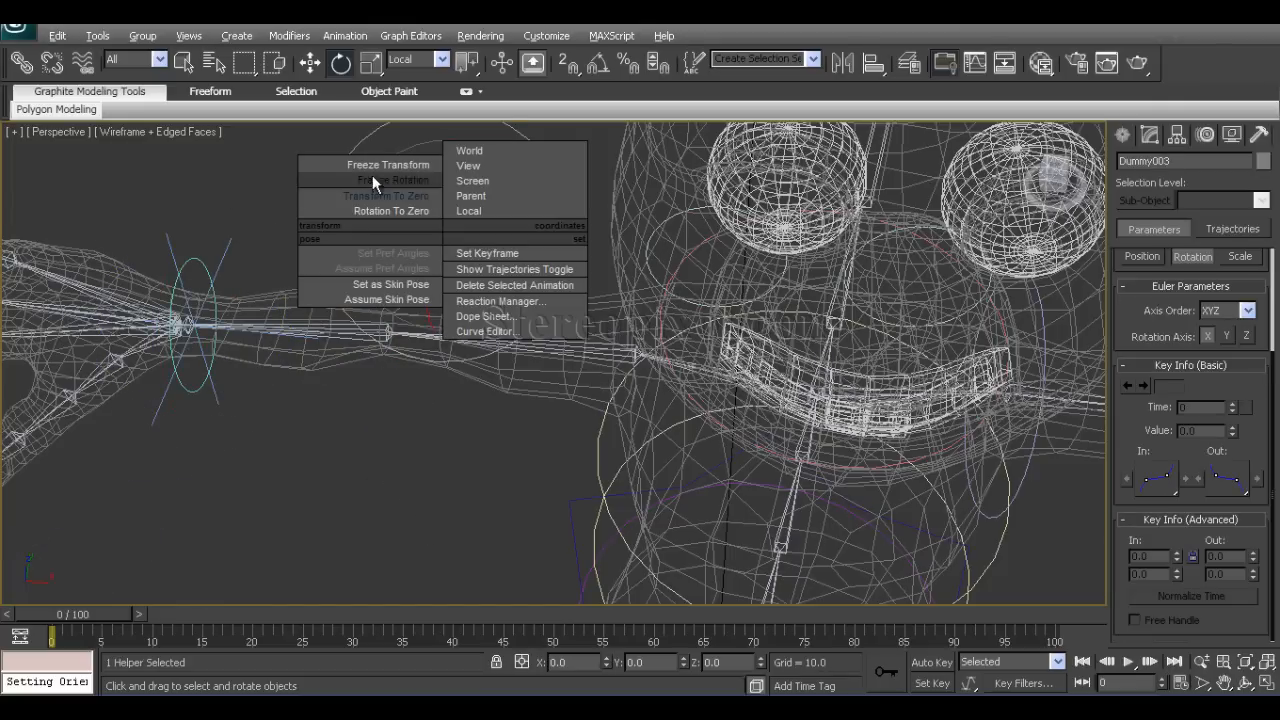
click(397, 198)
click(622, 404)
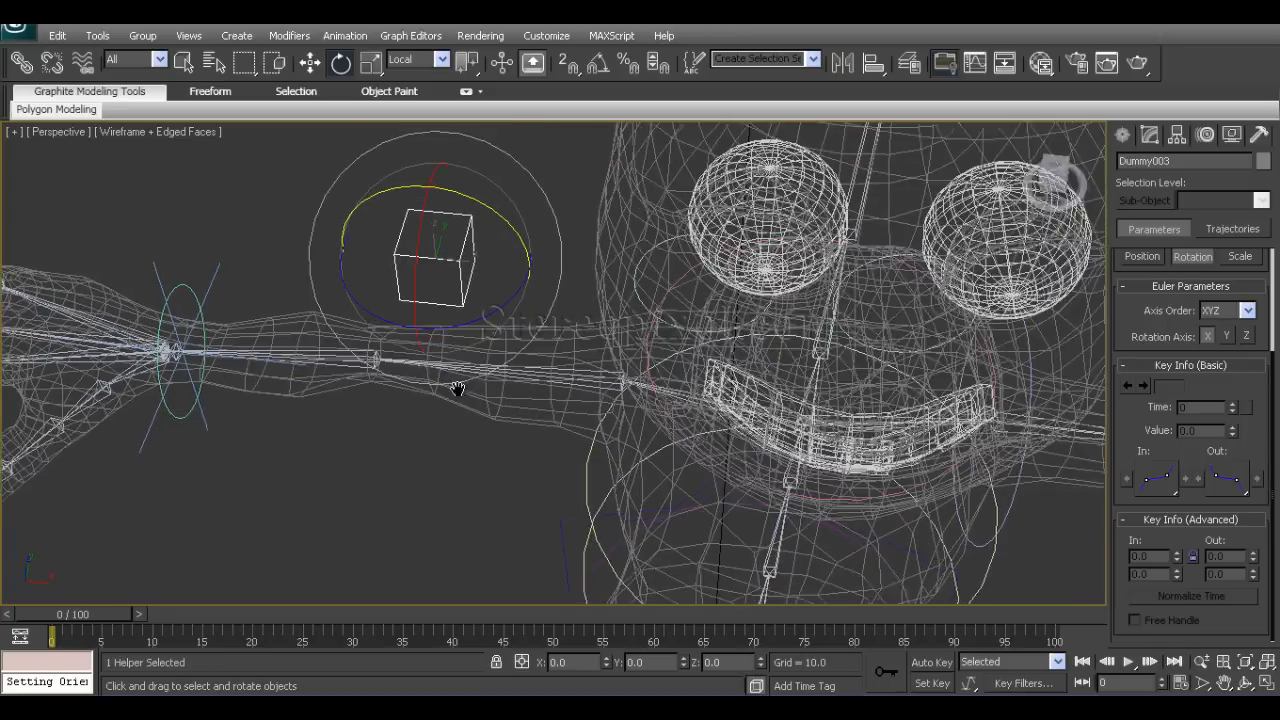
Retry Transform To Zero on the right elbow dummy.
right_click(448, 280)
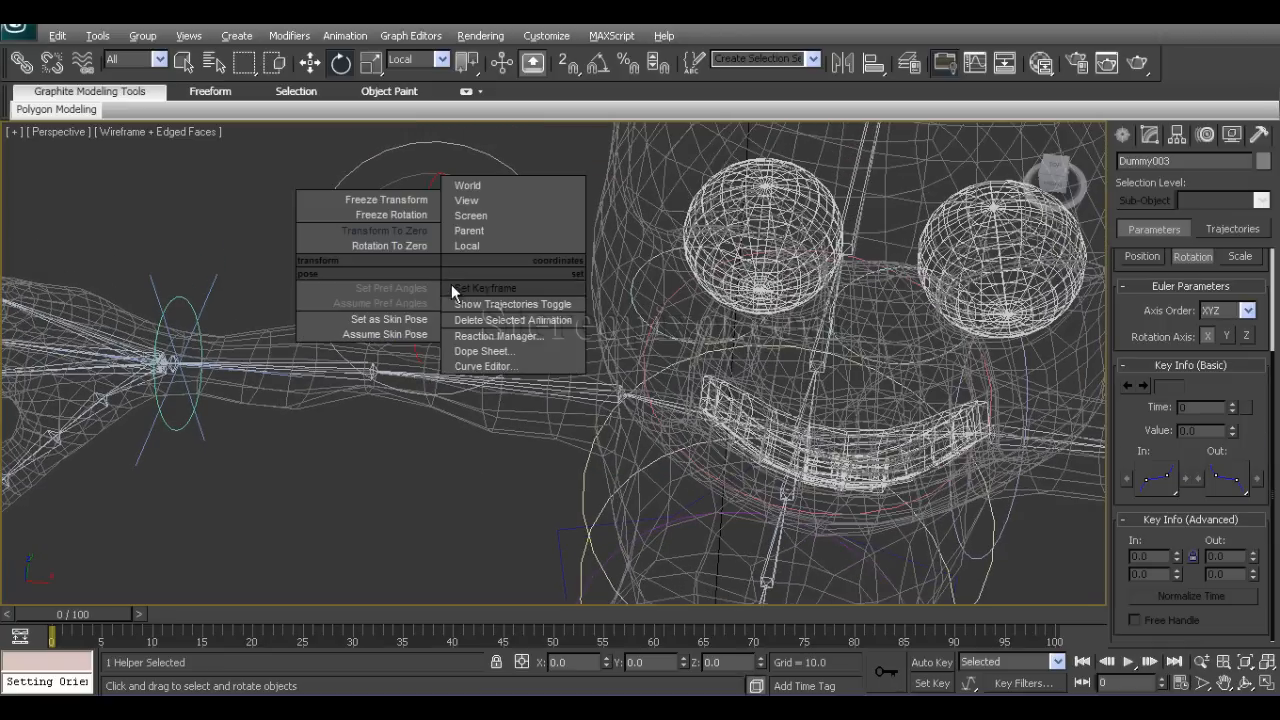
click(411, 230)
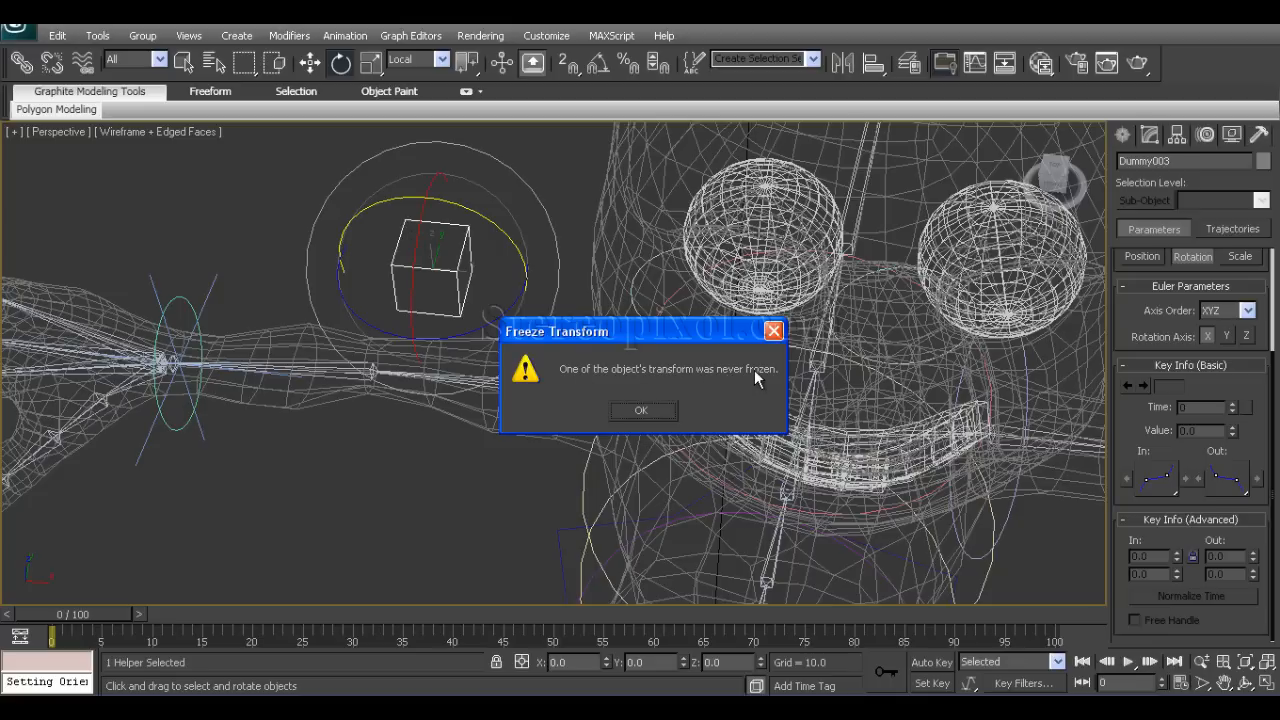
click(641, 410)
drag(0, 0, 0, 0)
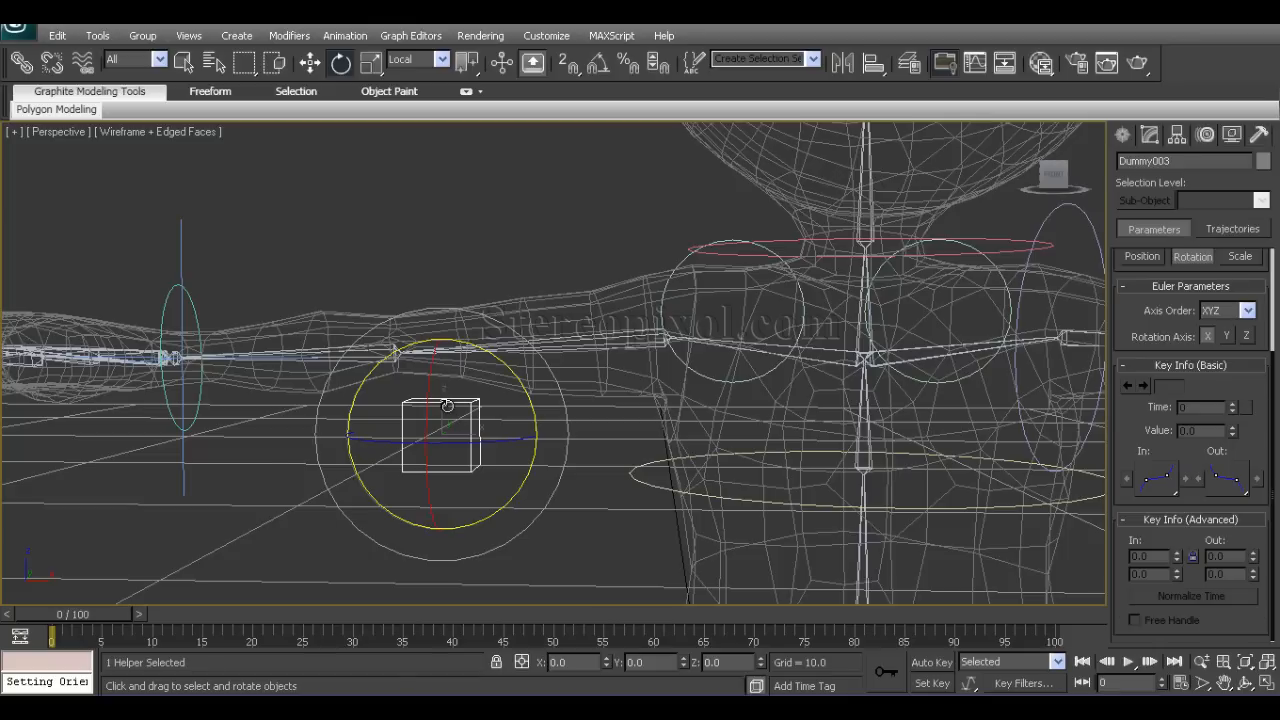
Undo the recent test movements of the right elbow dummy and wrist circle.
key(ctrl+z)
key(ctrl+z)
key(ctrl+z)
key(ctrl+z)
key(ctrl+z)
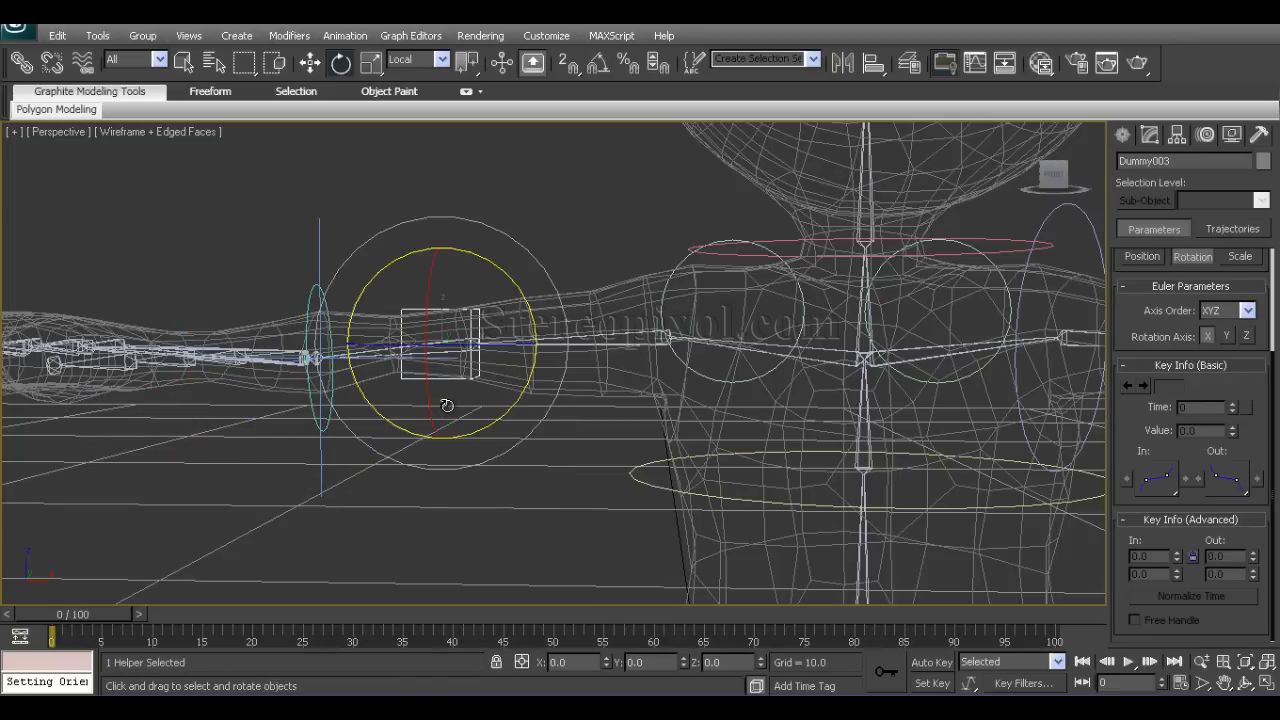
key(ctrl+z)
key(ctrl+z)
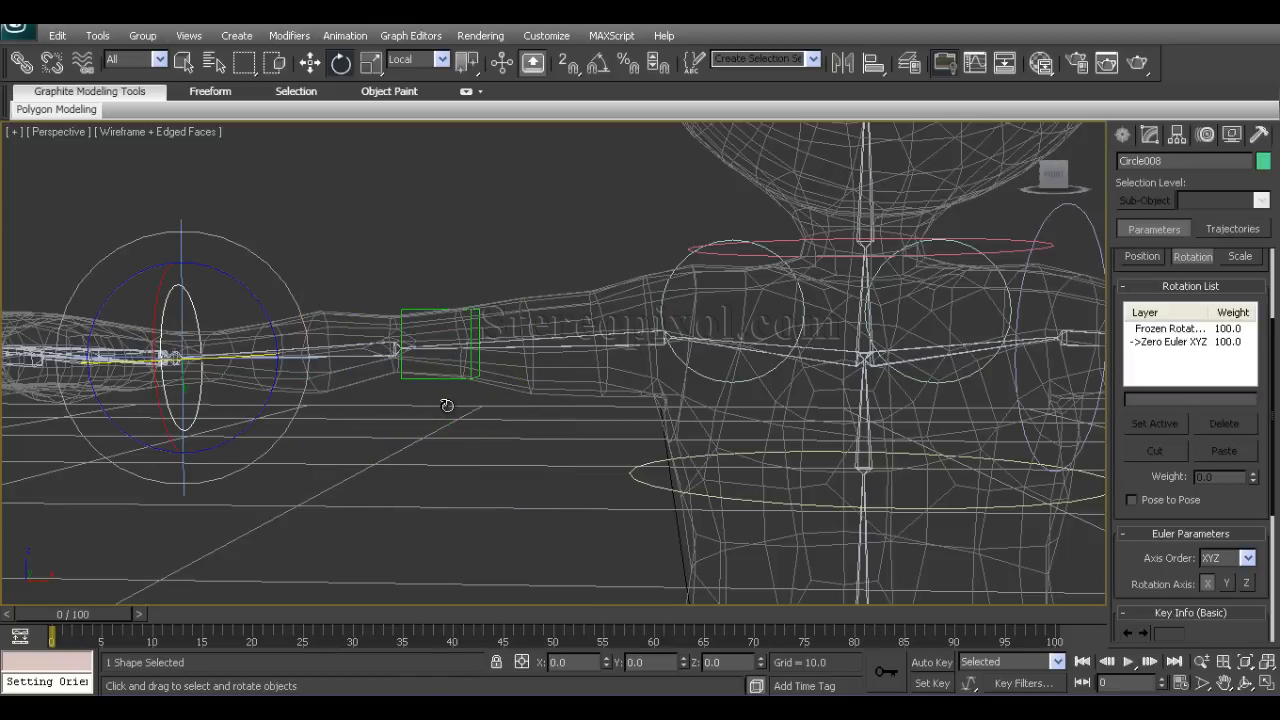
Select the right elbow dummy and apply Freeze Transform to it, accepting the extra layer of controllers.
alt+middle_drag(424, 430, 508, 326)
click(452, 366)
alt+middle_drag(440, 375, 445, 360)
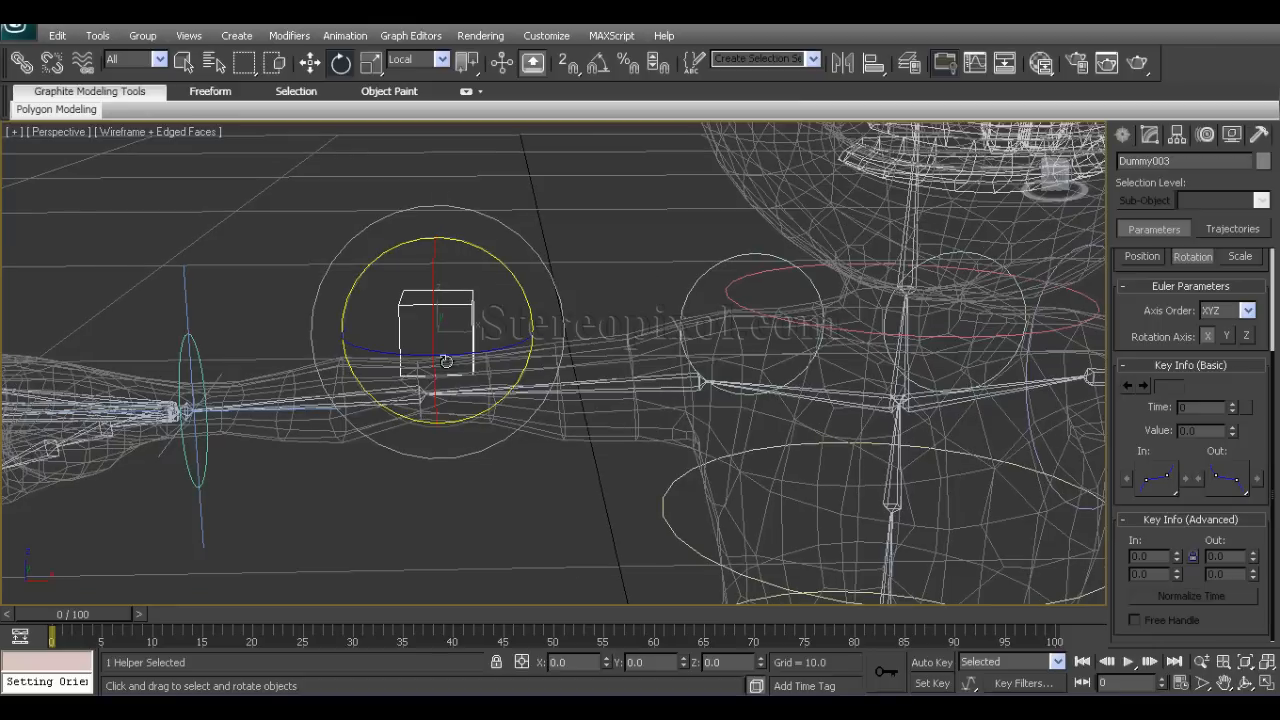
right_click(449, 303)
click(619, 213)
alt+middle_drag(448, 305, 466, 383)
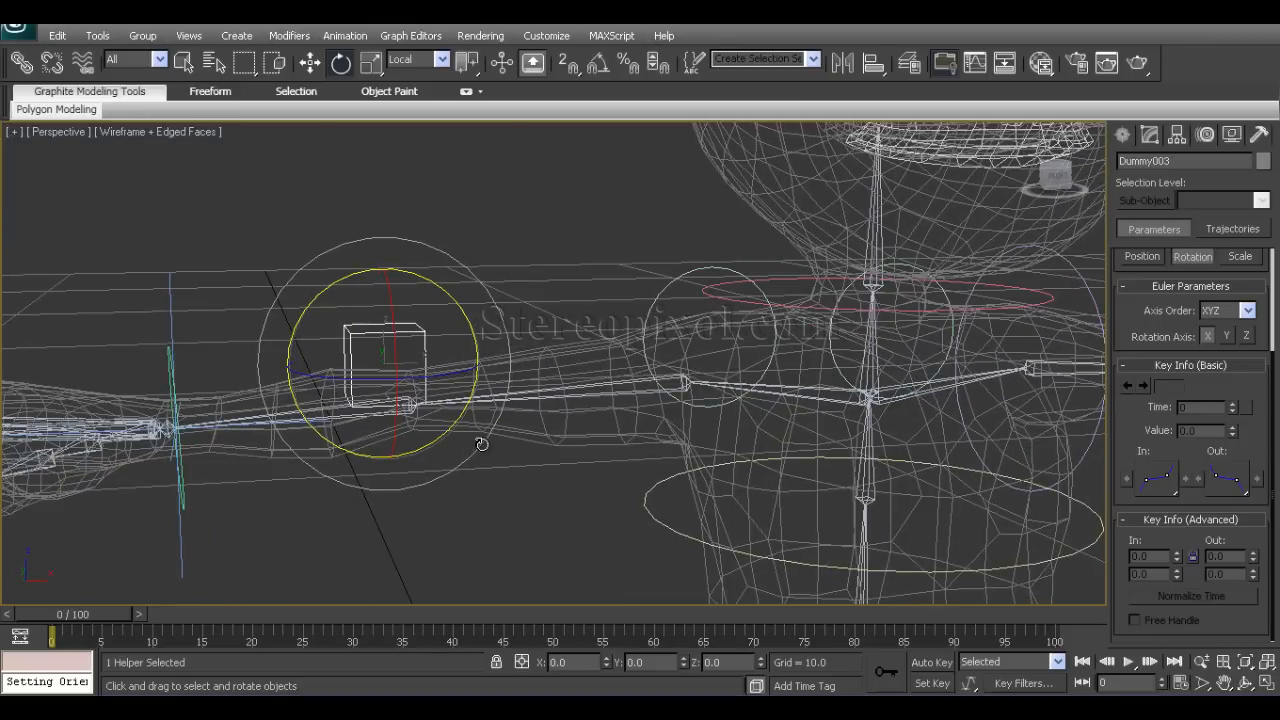
key(alt+w)
middle_click(768, 239)
key(alt+w)
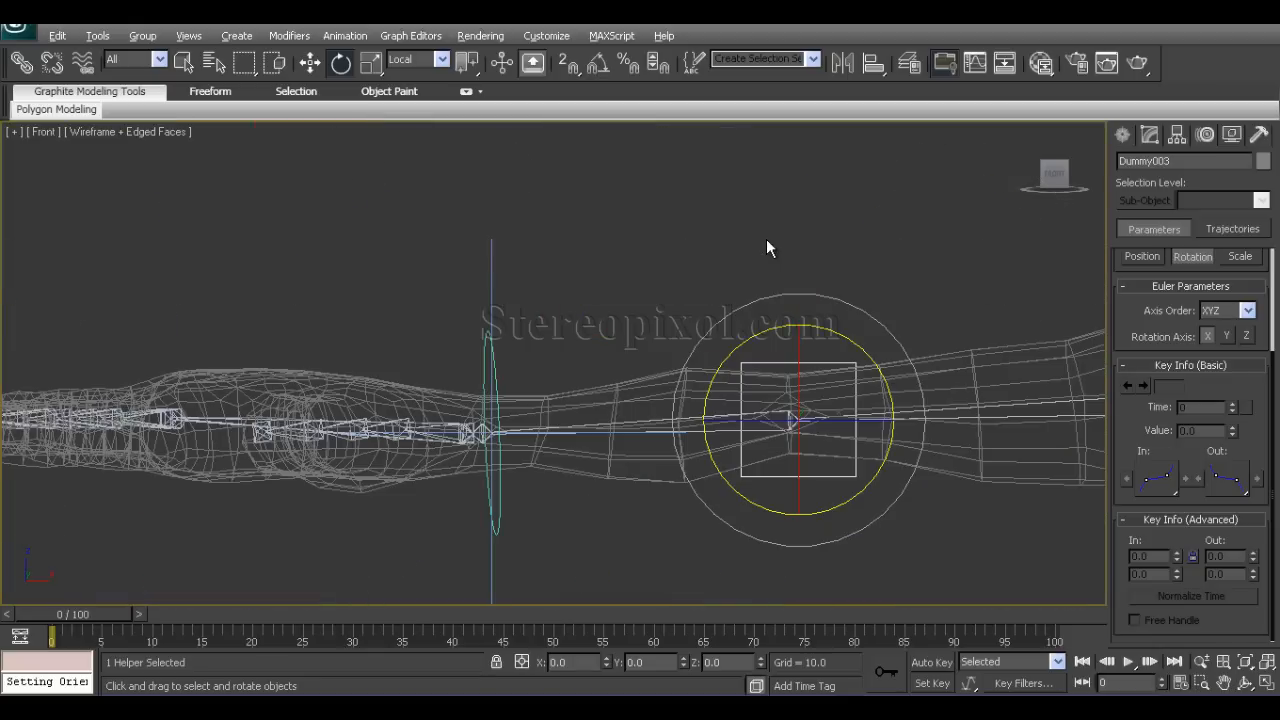
right_click(807, 368)
click(783, 294)
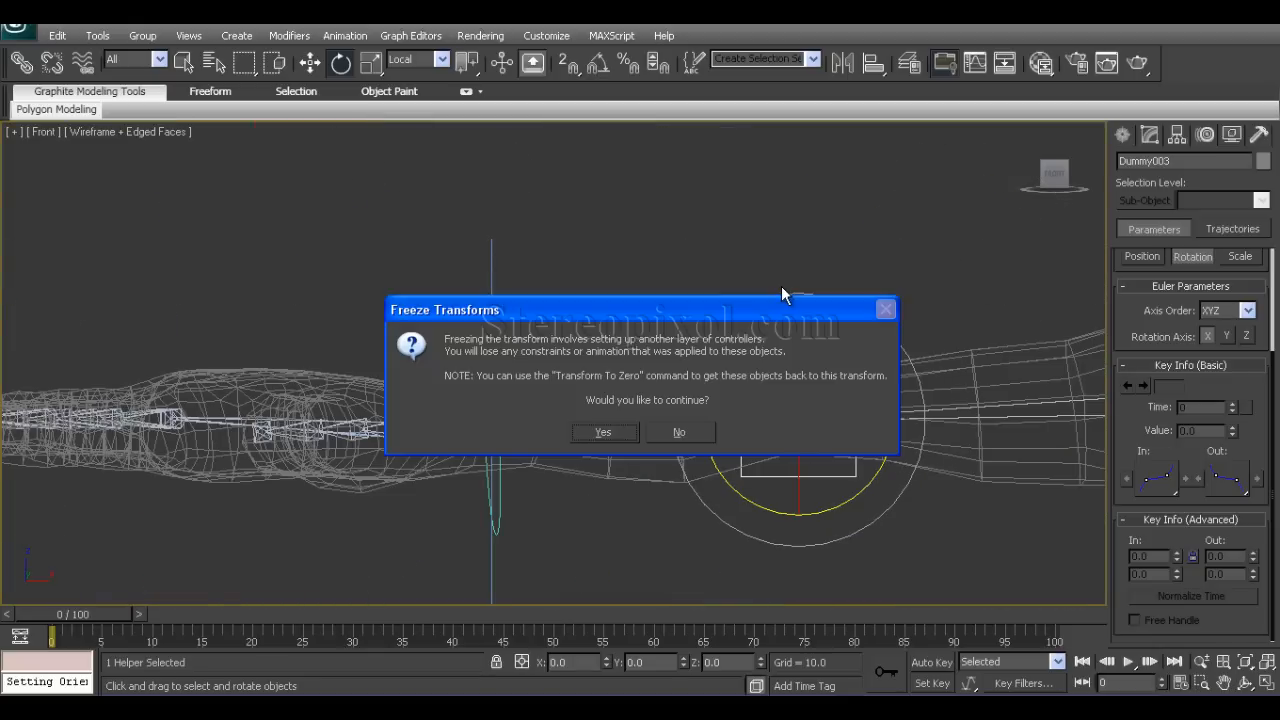
click(603, 432)
Test the right elbow dummy by moving it upward in the Front view and returning it with Transform To Zero.
key(w)
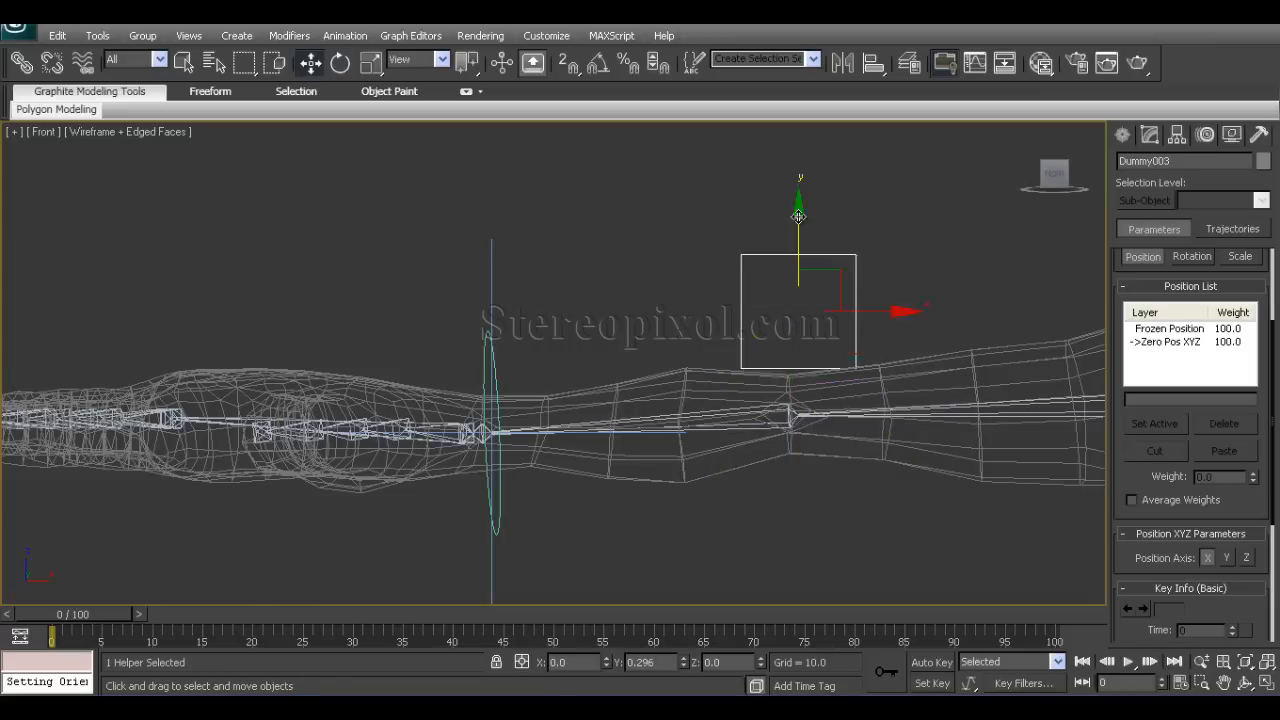
drag(799, 381, 799, 255)
right_click(799, 255)
click(737, 212)
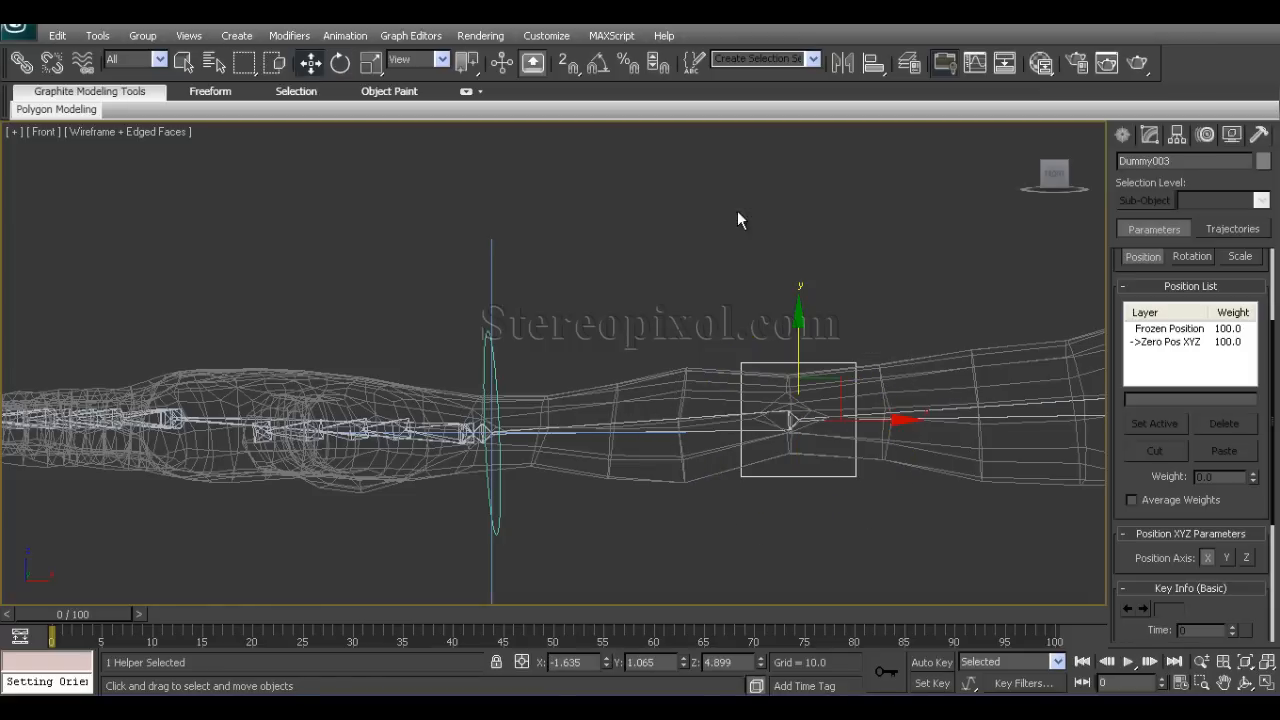
Examine the right arm and the whole rigged character from several angles in the Perspective view.
middle_drag(765, 443, 475, 418)
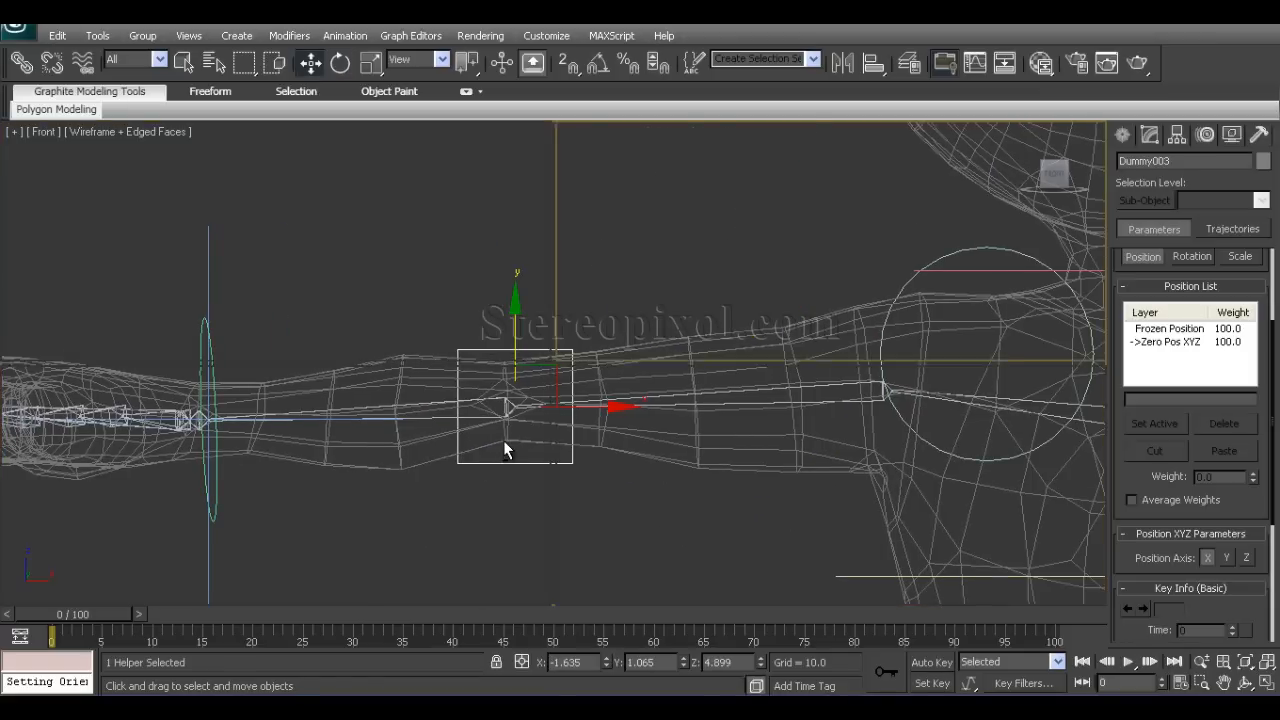
key(alt+w)
right_click(674, 380)
key(alt+w)
alt+middle_drag(532, 516, 492, 530)
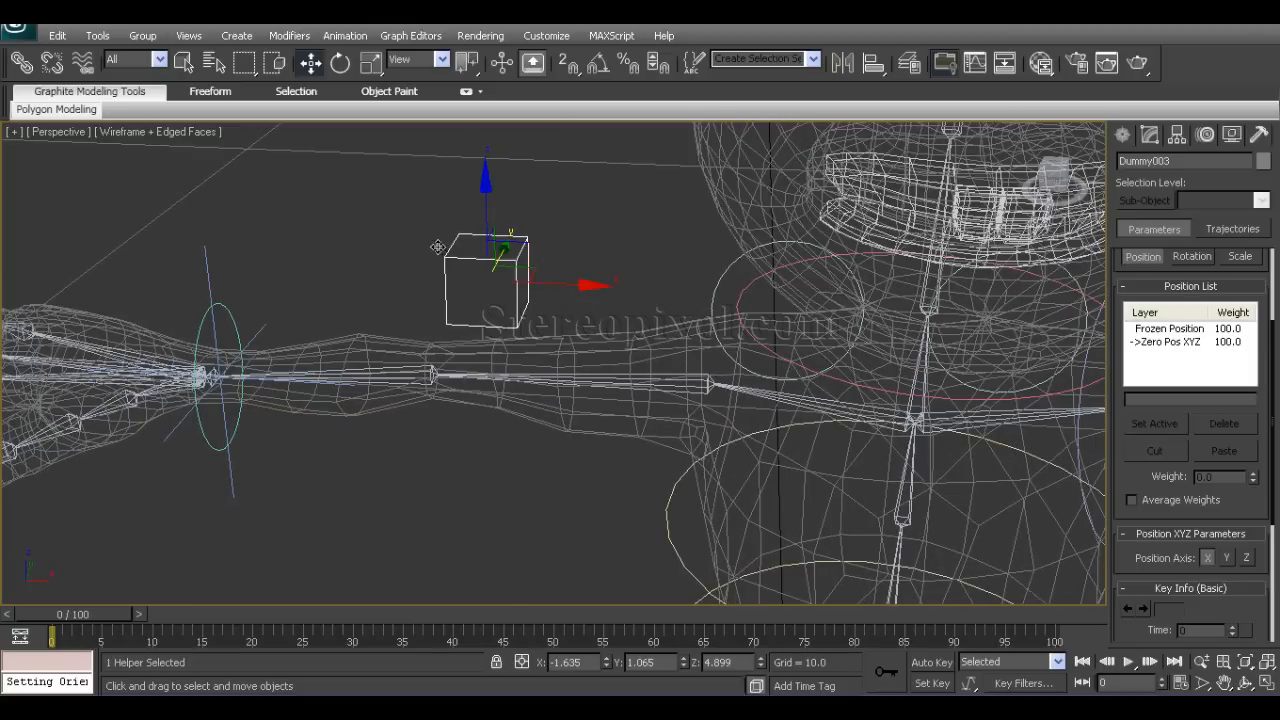
scroll(429, 449, down, 6)
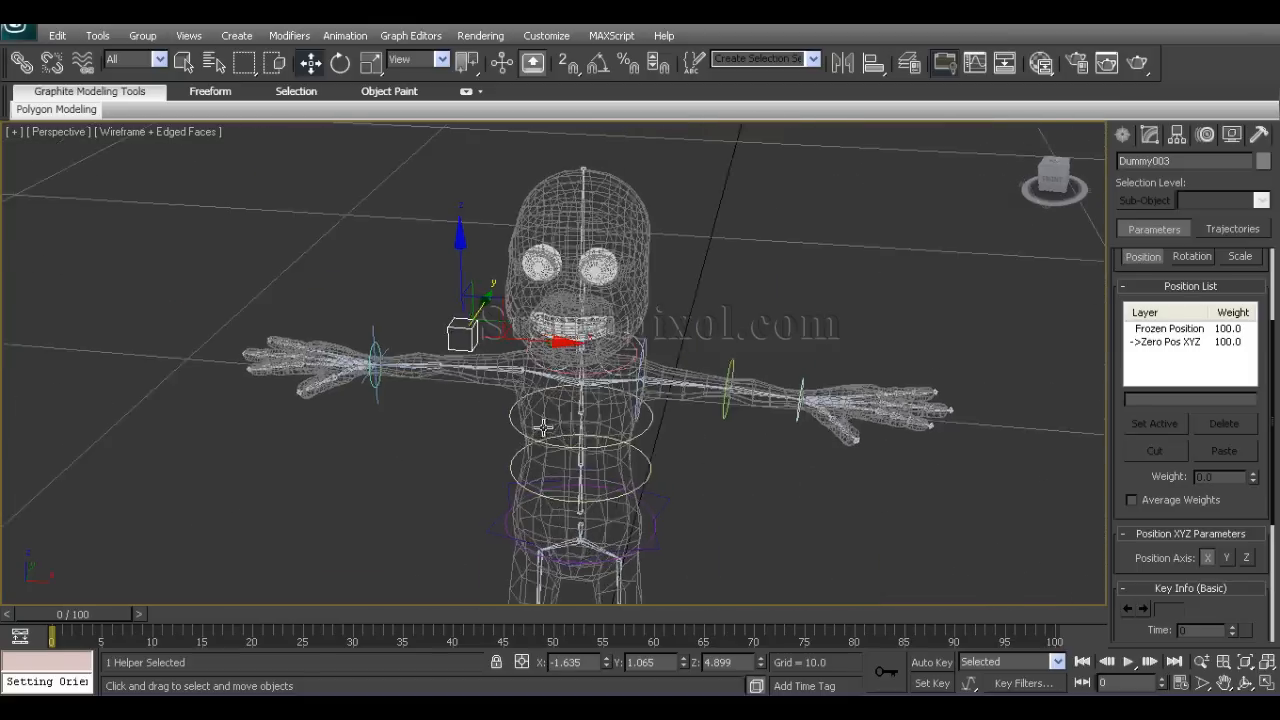
alt+middle_drag(545, 460, 634, 466)
scroll(634, 449, down, 5)
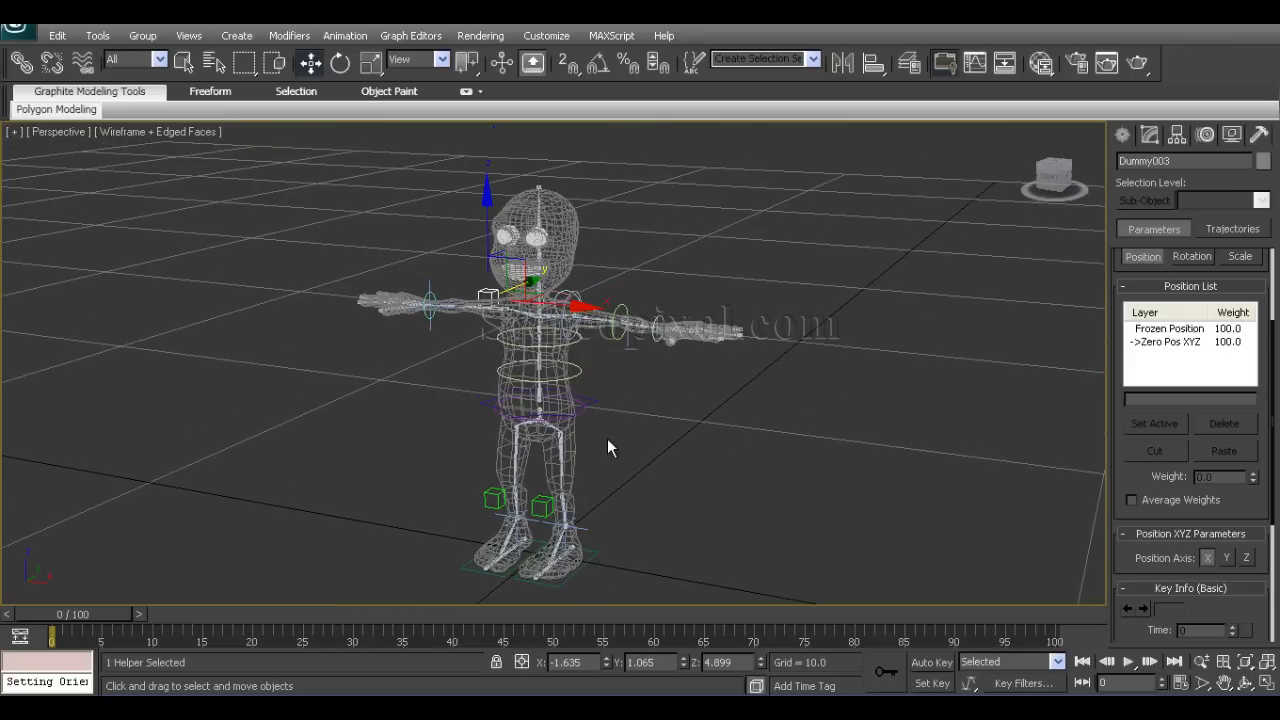
mouse_move(608, 439)
alt+middle_down()
mouse_move(577, 449)
mouse_move(593, 457)
alt+middle_up()
alt+middle_drag(591, 459, 619, 424)
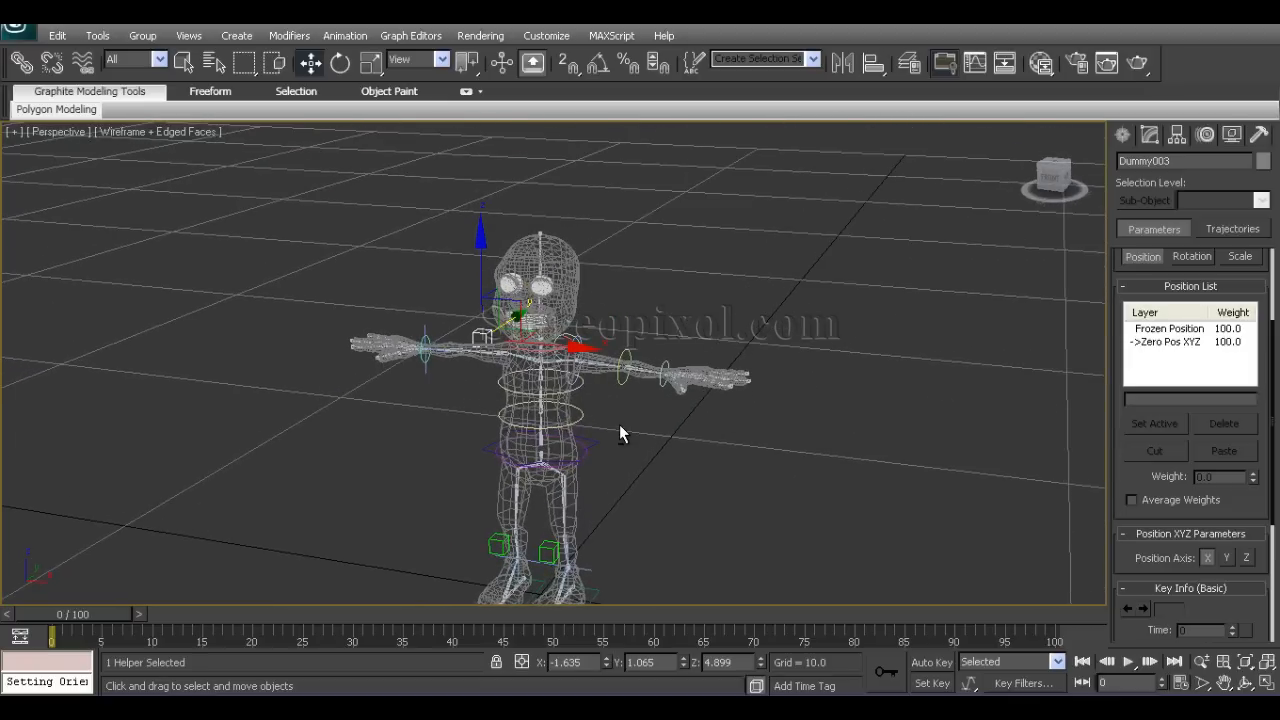